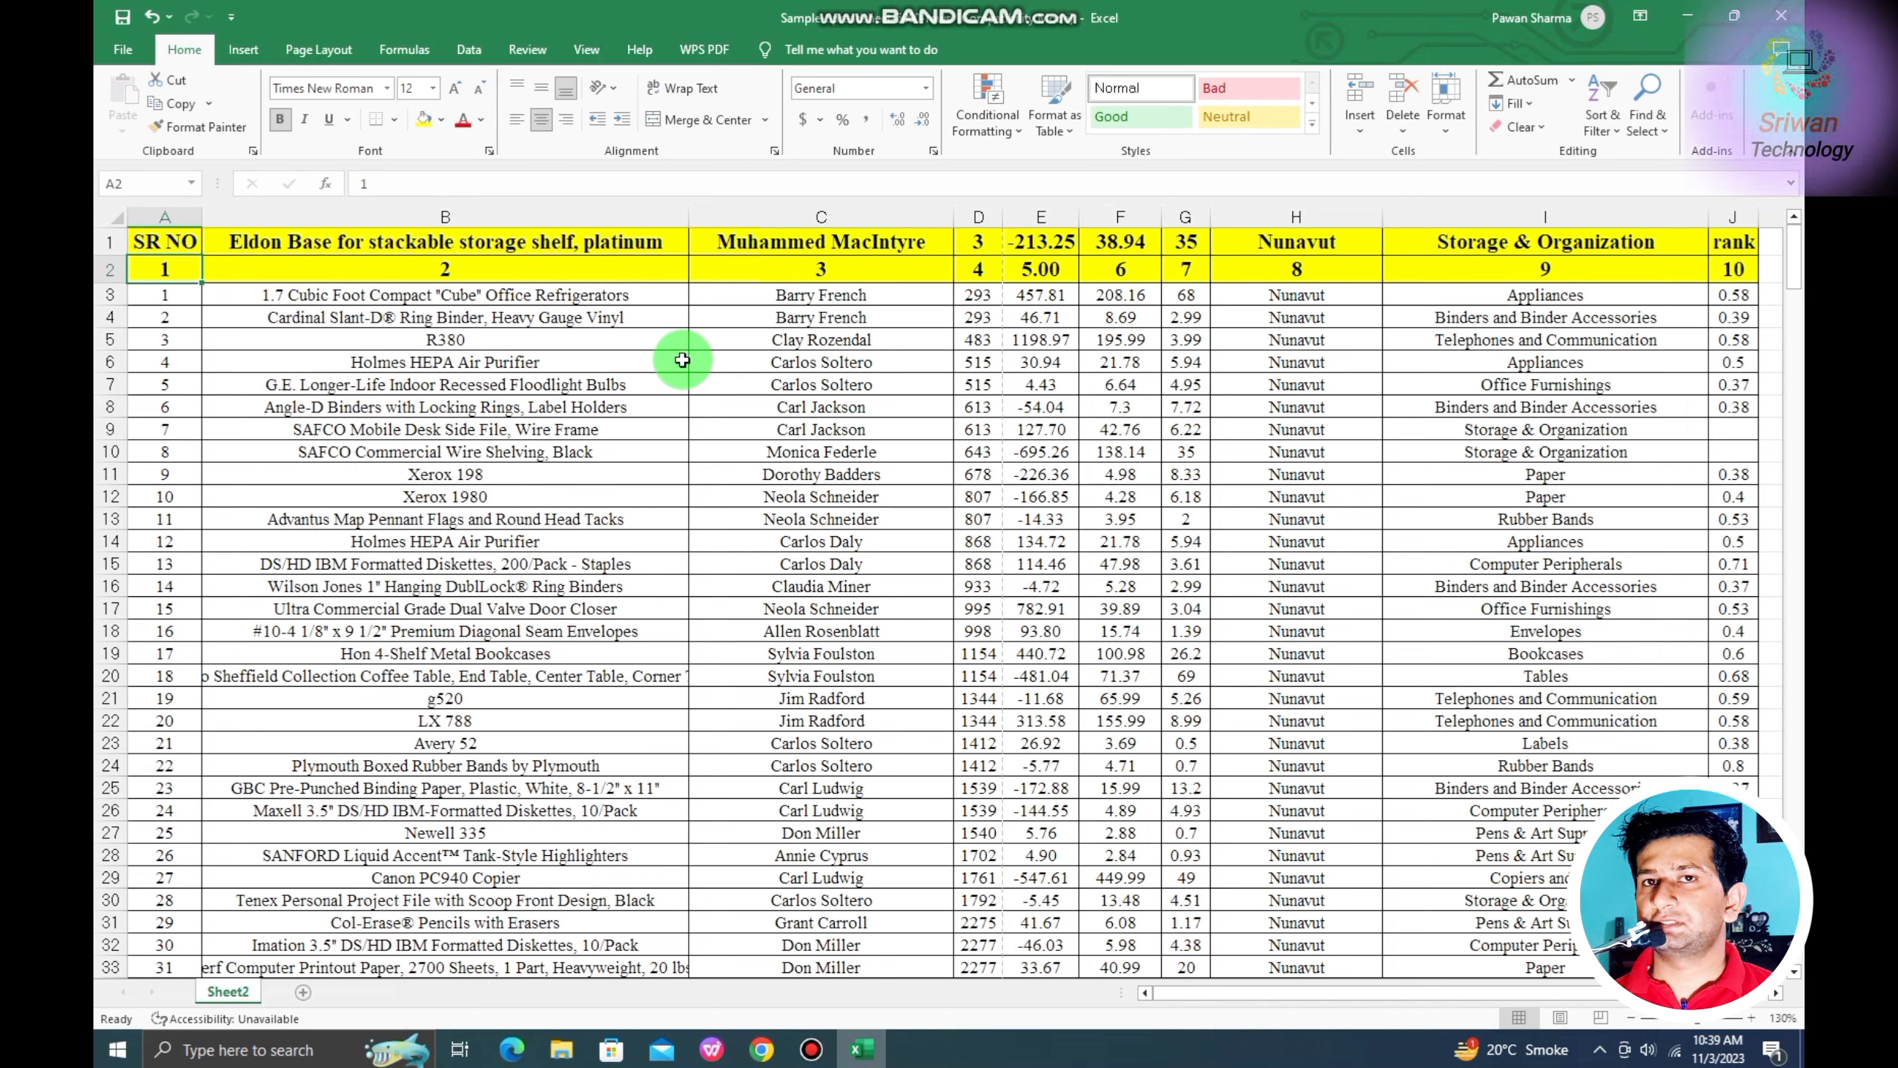
Move along row 2 to column J and open the print preview, showing 14 portrait pages.
key(Right)
key(Right)
key(Right)
key(Right)
key(Right)
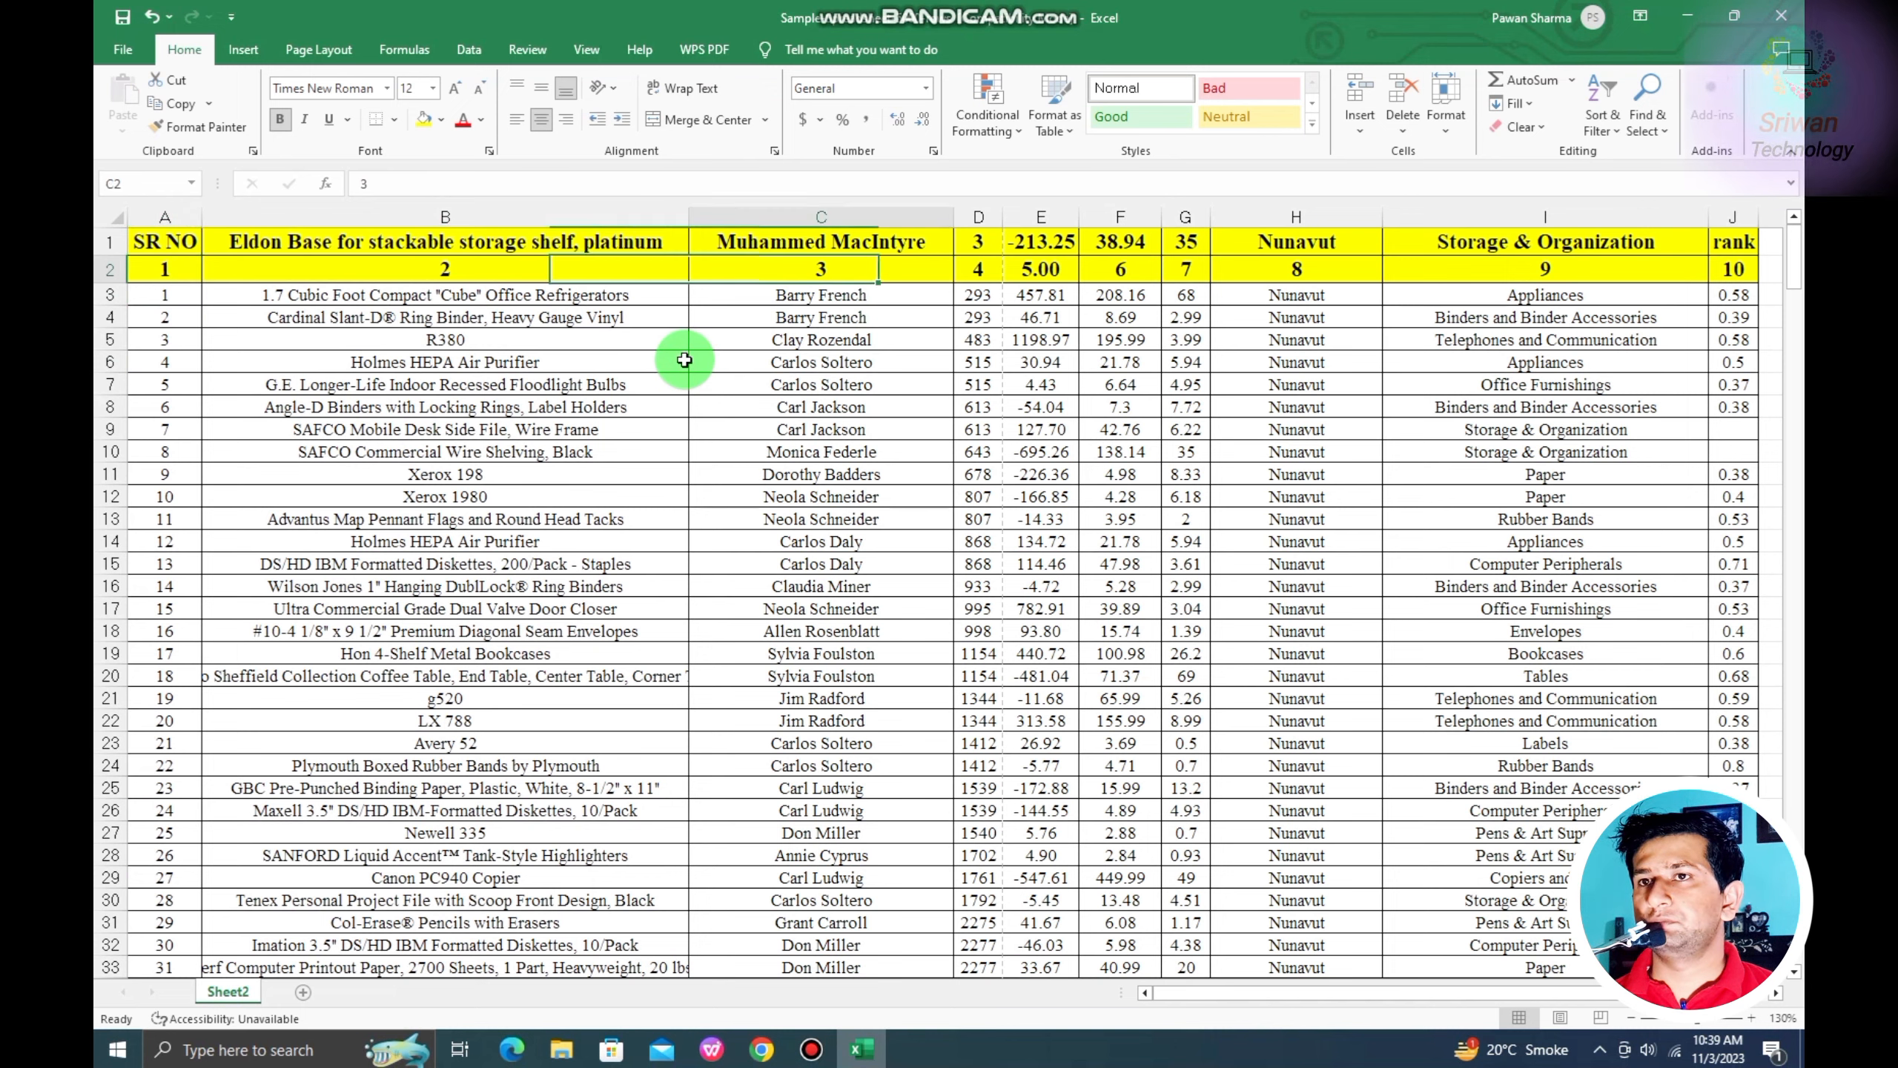
key(Right)
key(Right)
key(Right)
key(Right)
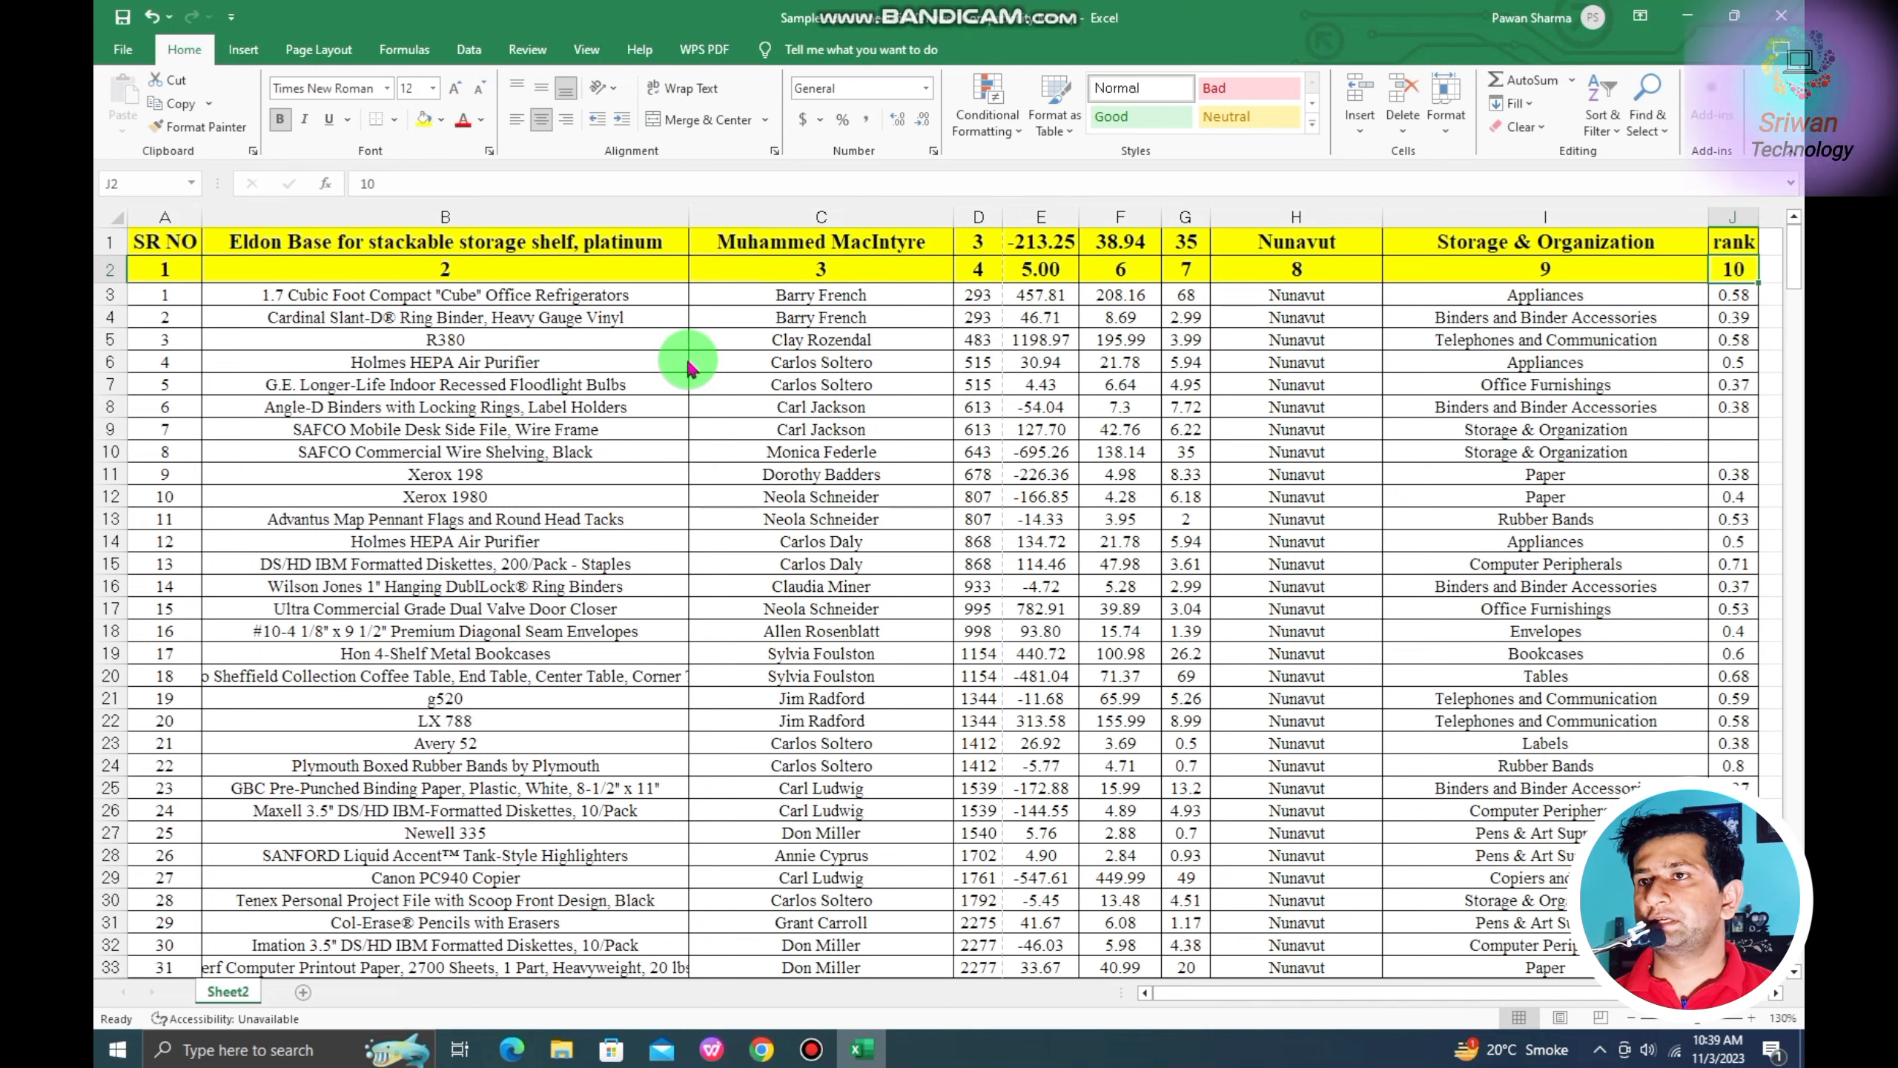
key(ctrl+p)
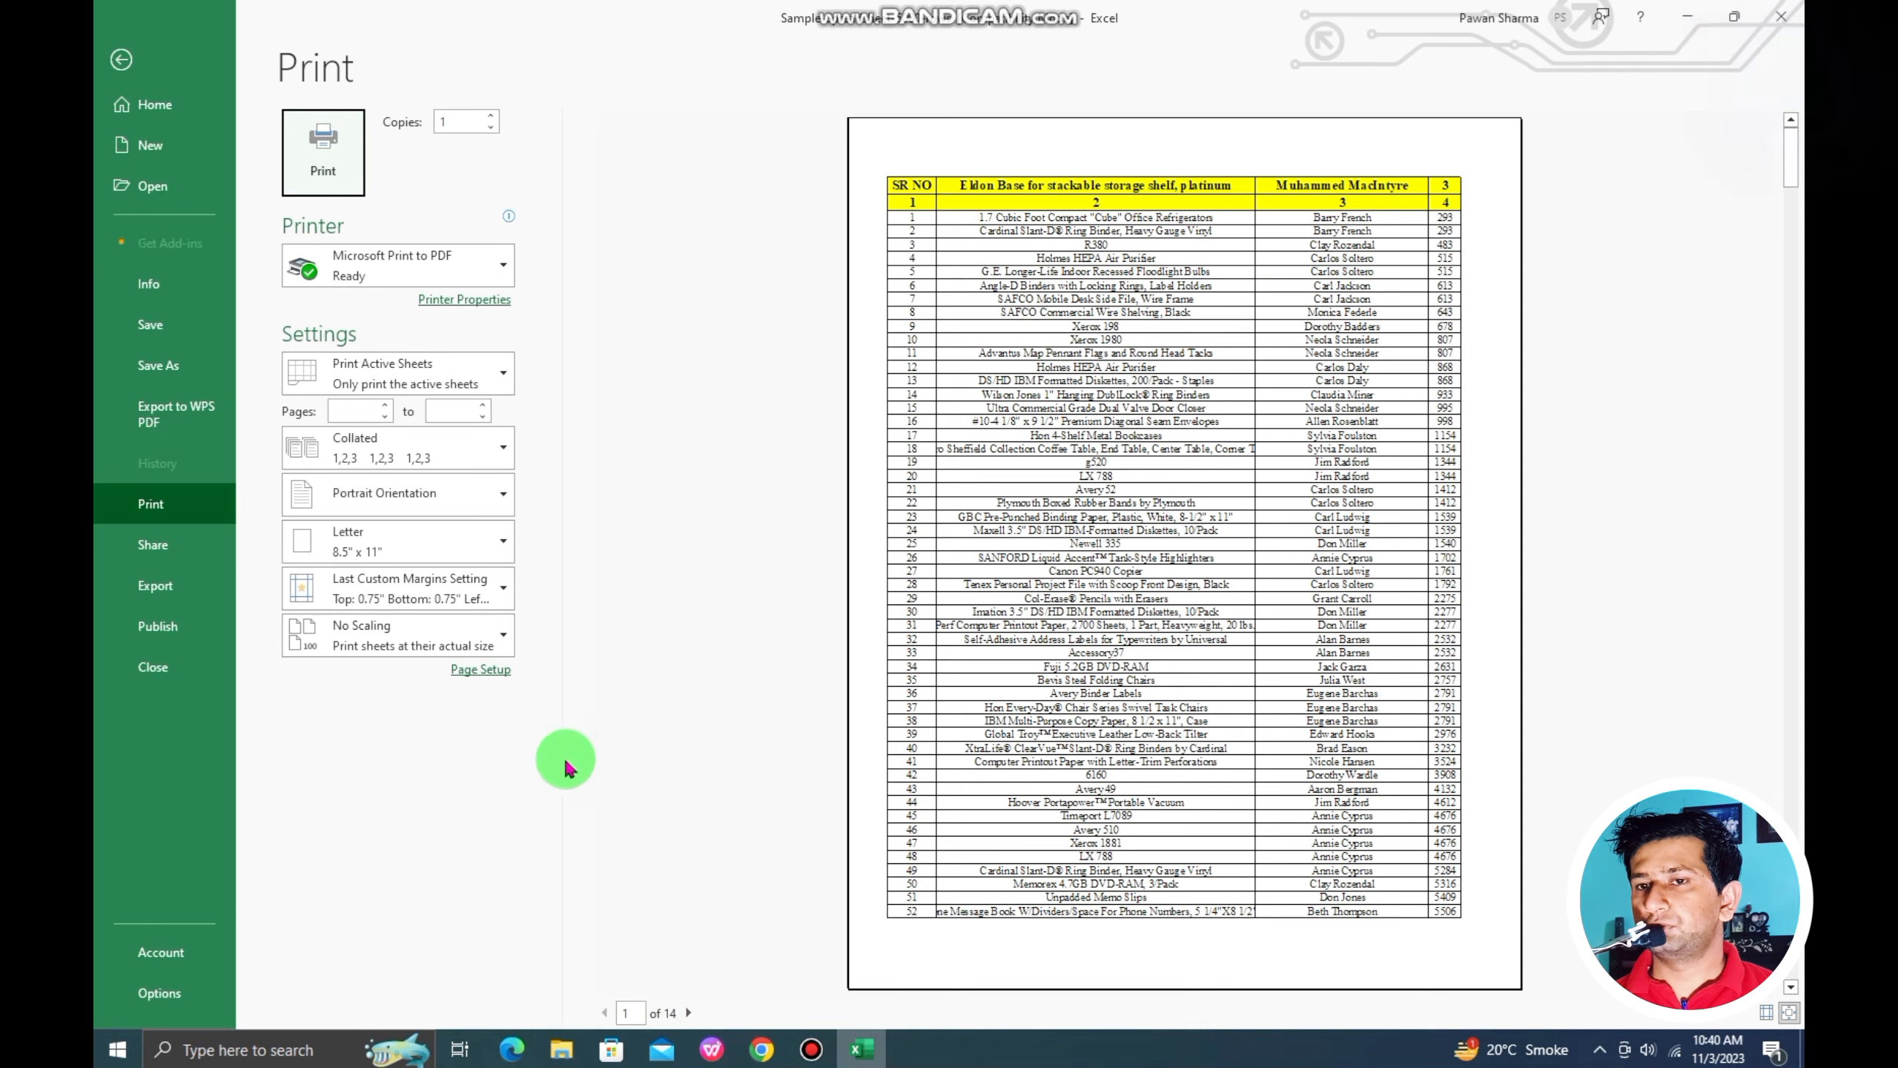
Return to the sheet and add Print Preview and Print to the Quick Access Toolbar.
click(121, 60)
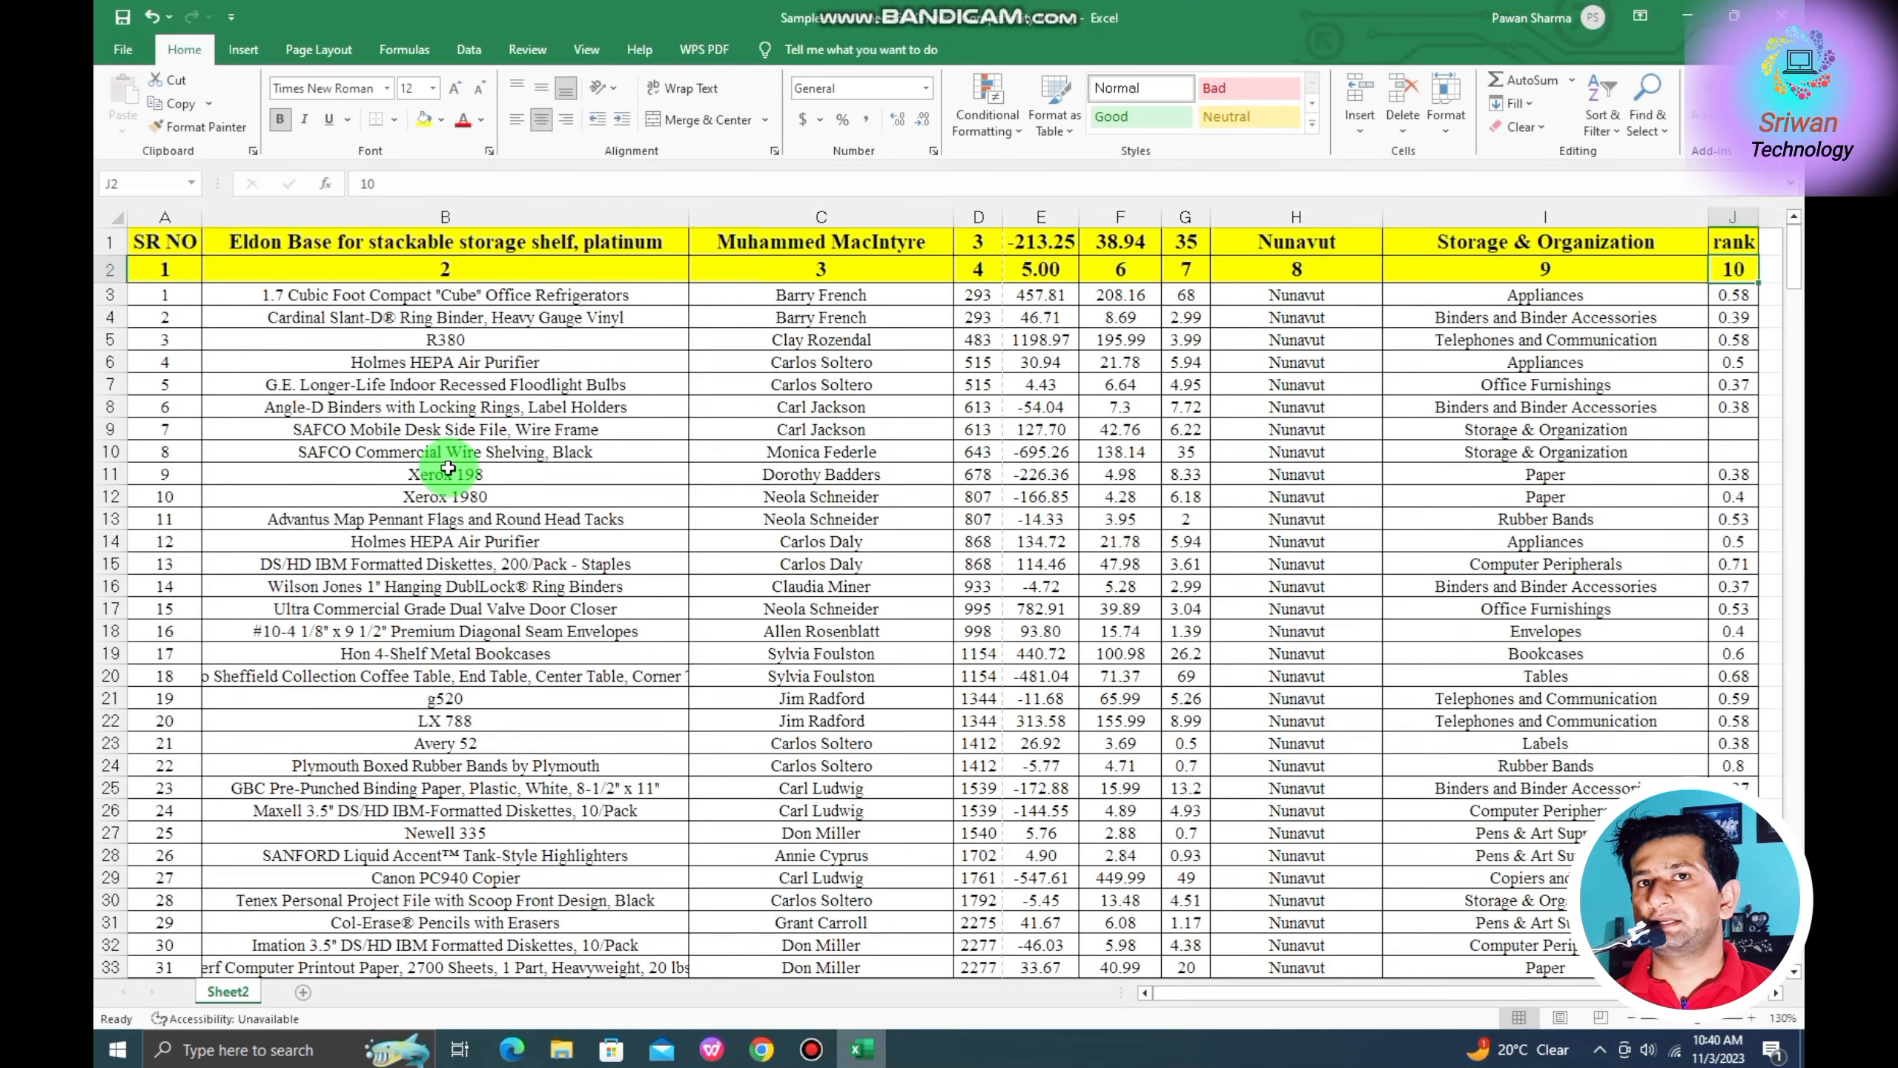
click(449, 467)
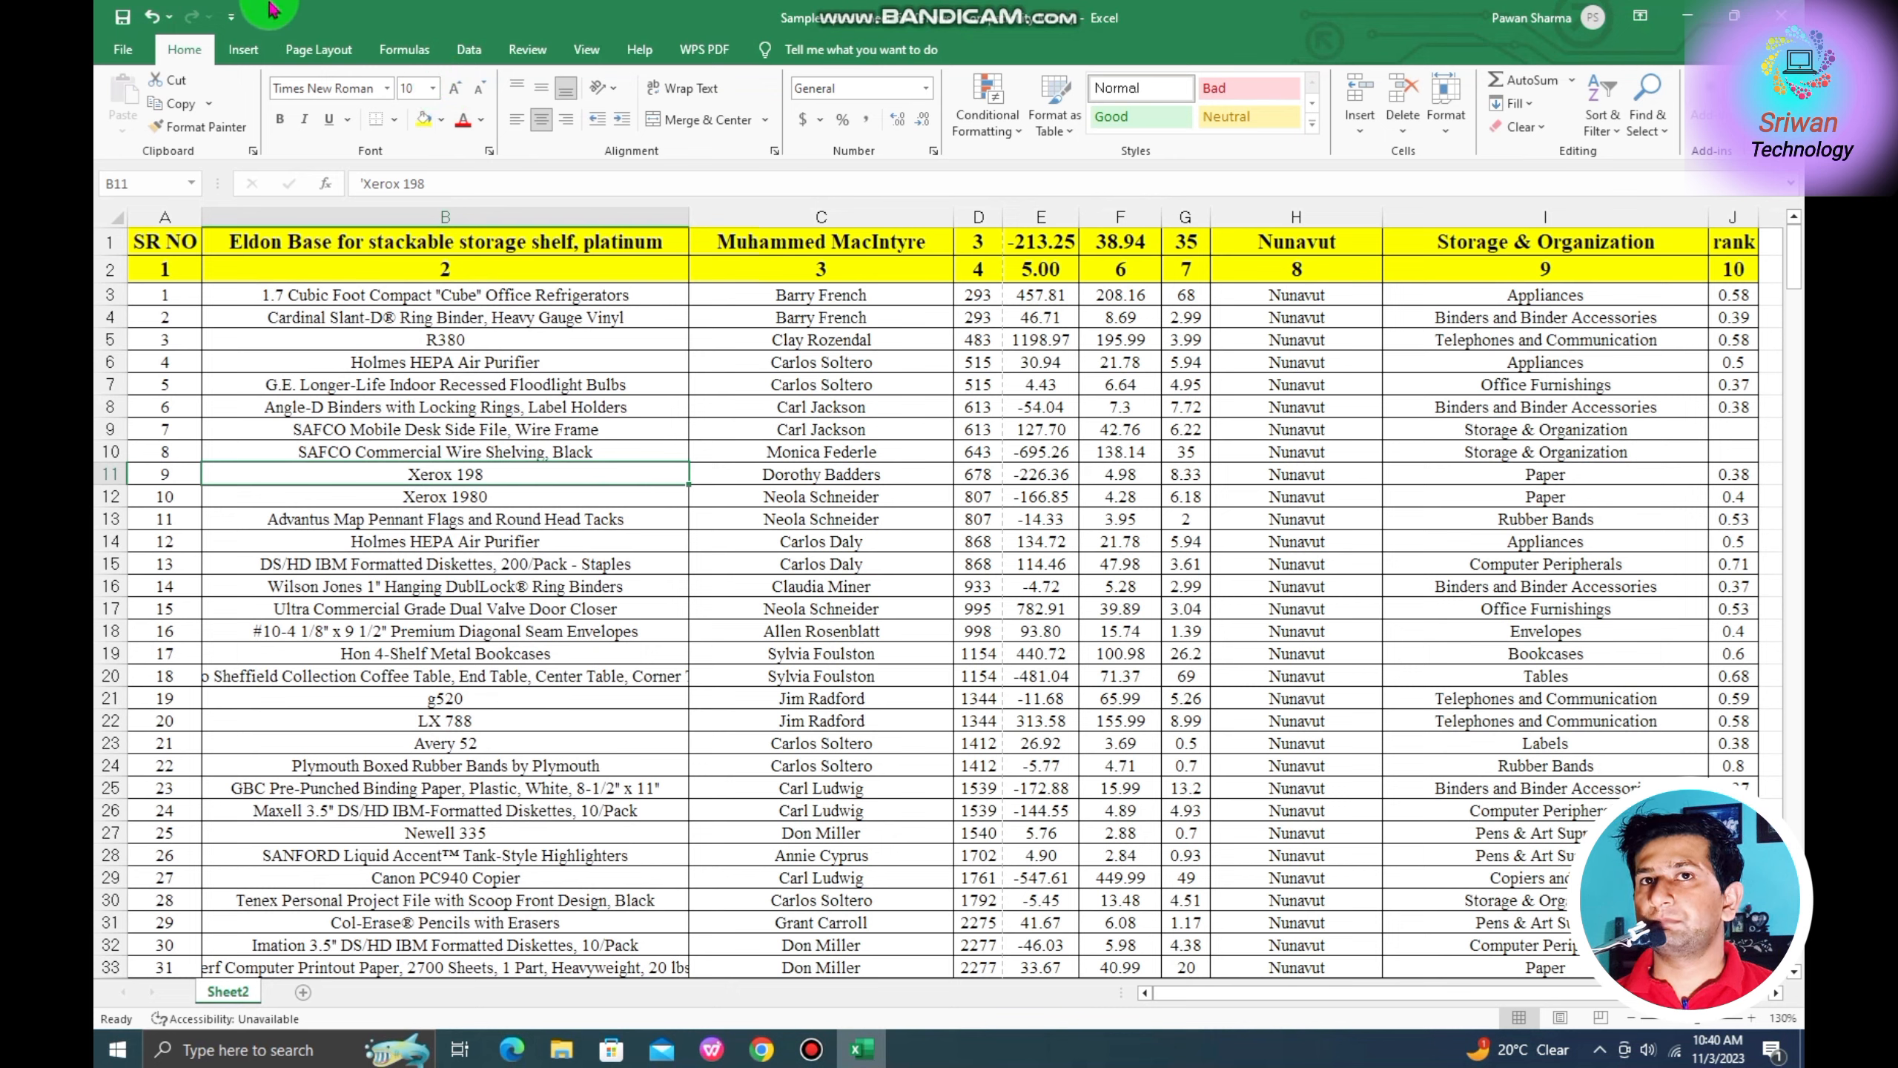
click(233, 14)
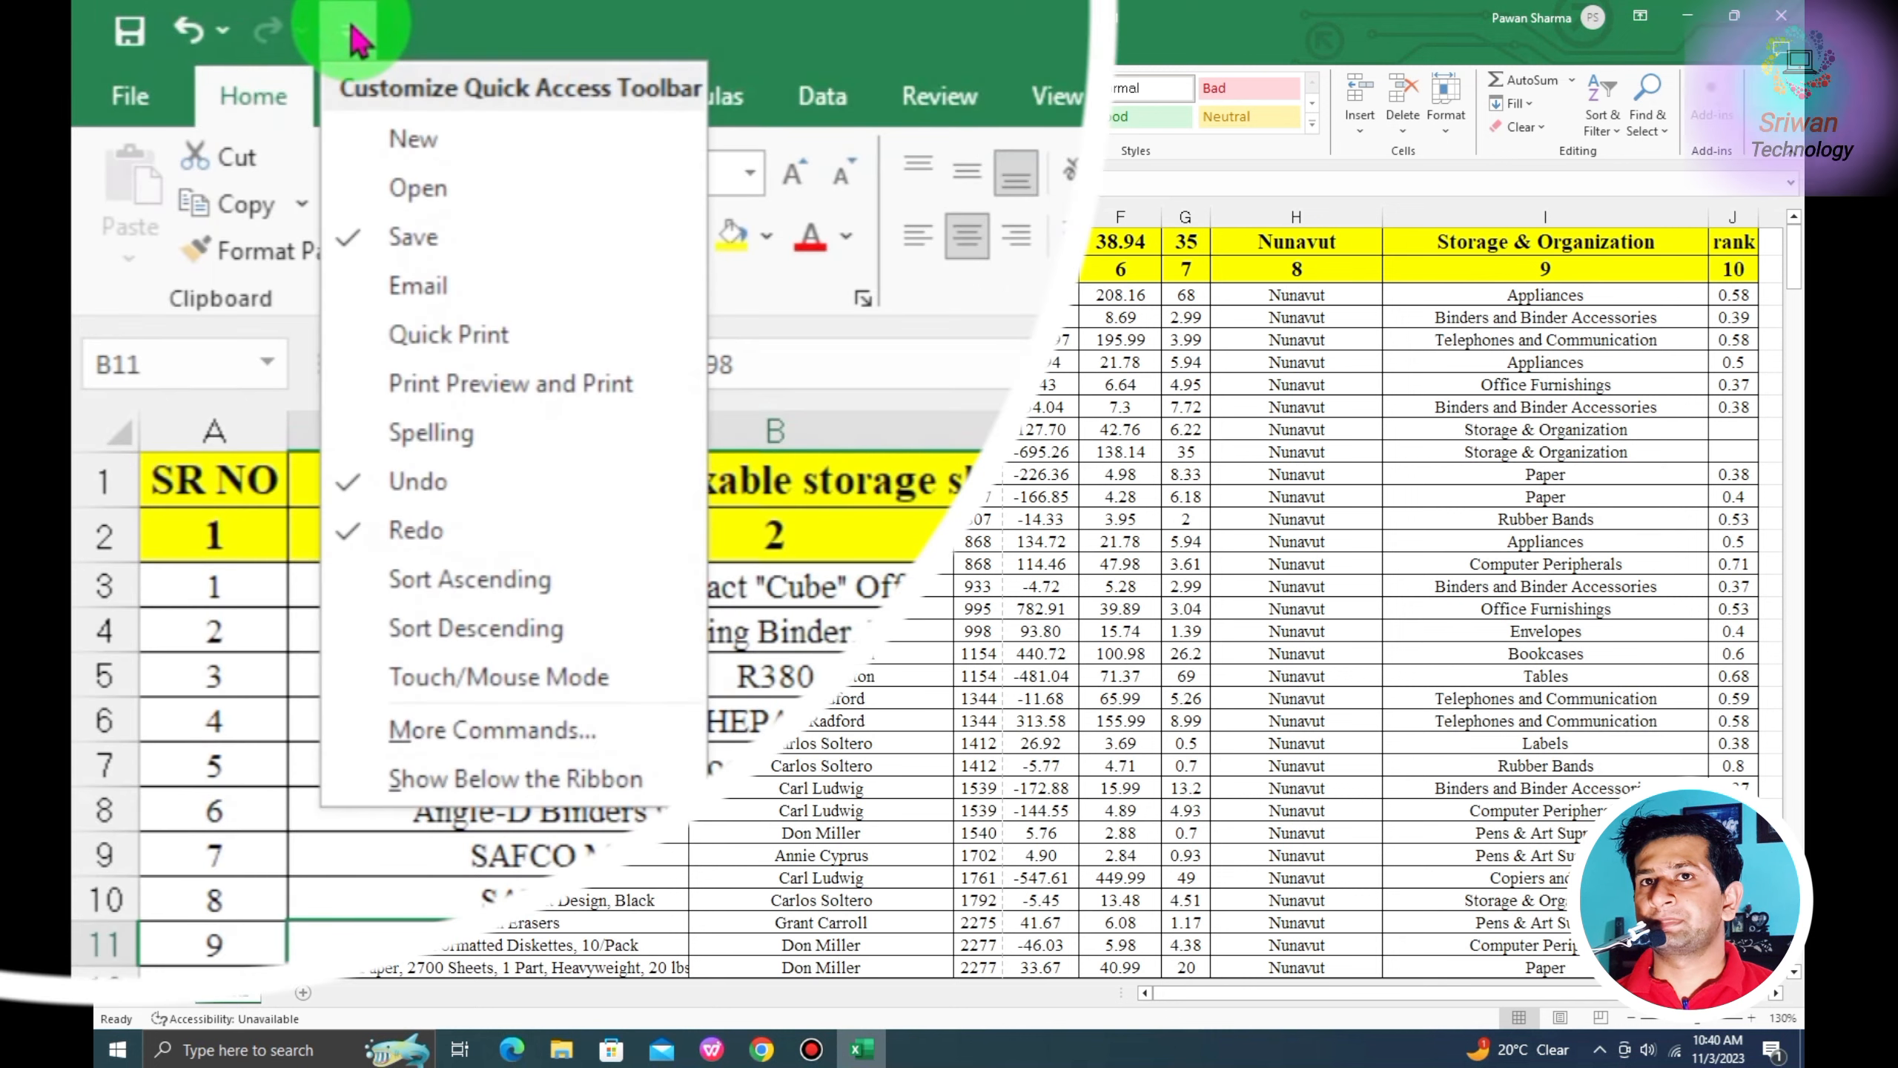
click(415, 406)
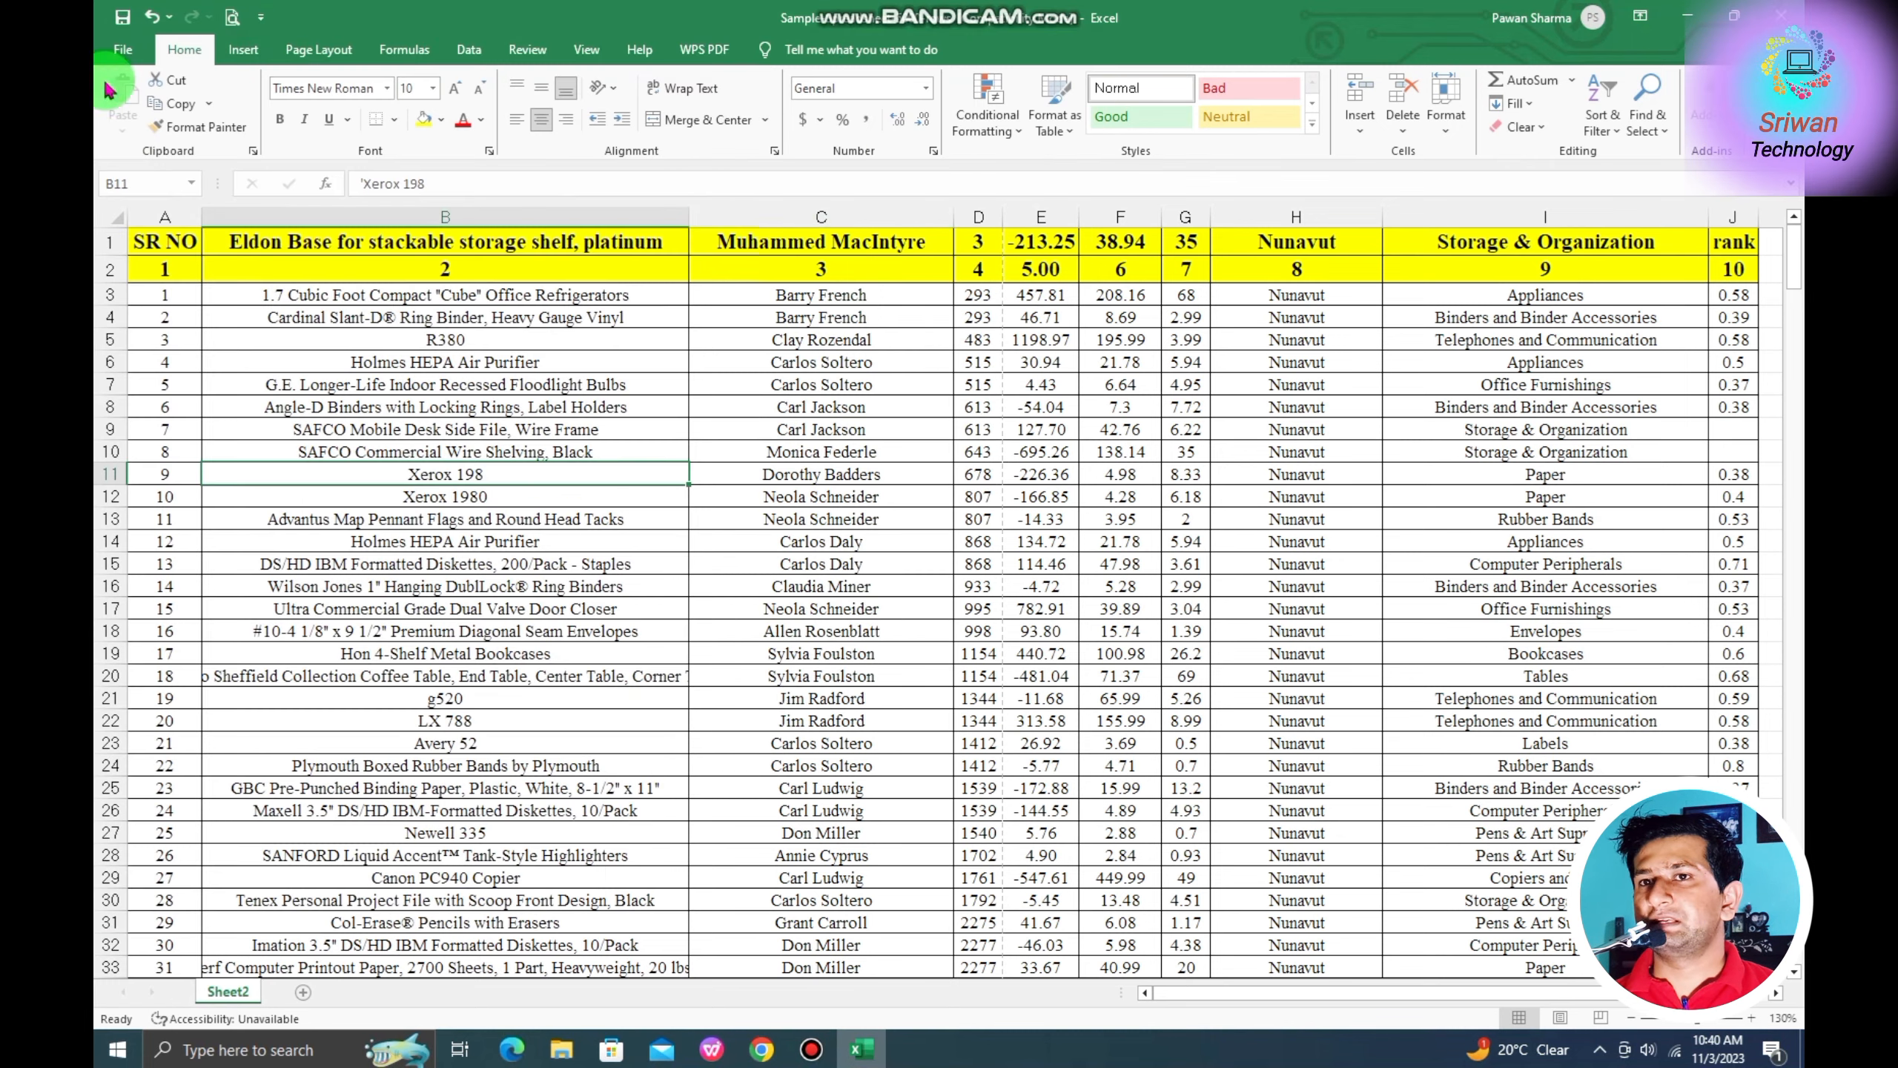
Select cell B9 and reopen the print preview from the new toolbar icon.
click(811, 424)
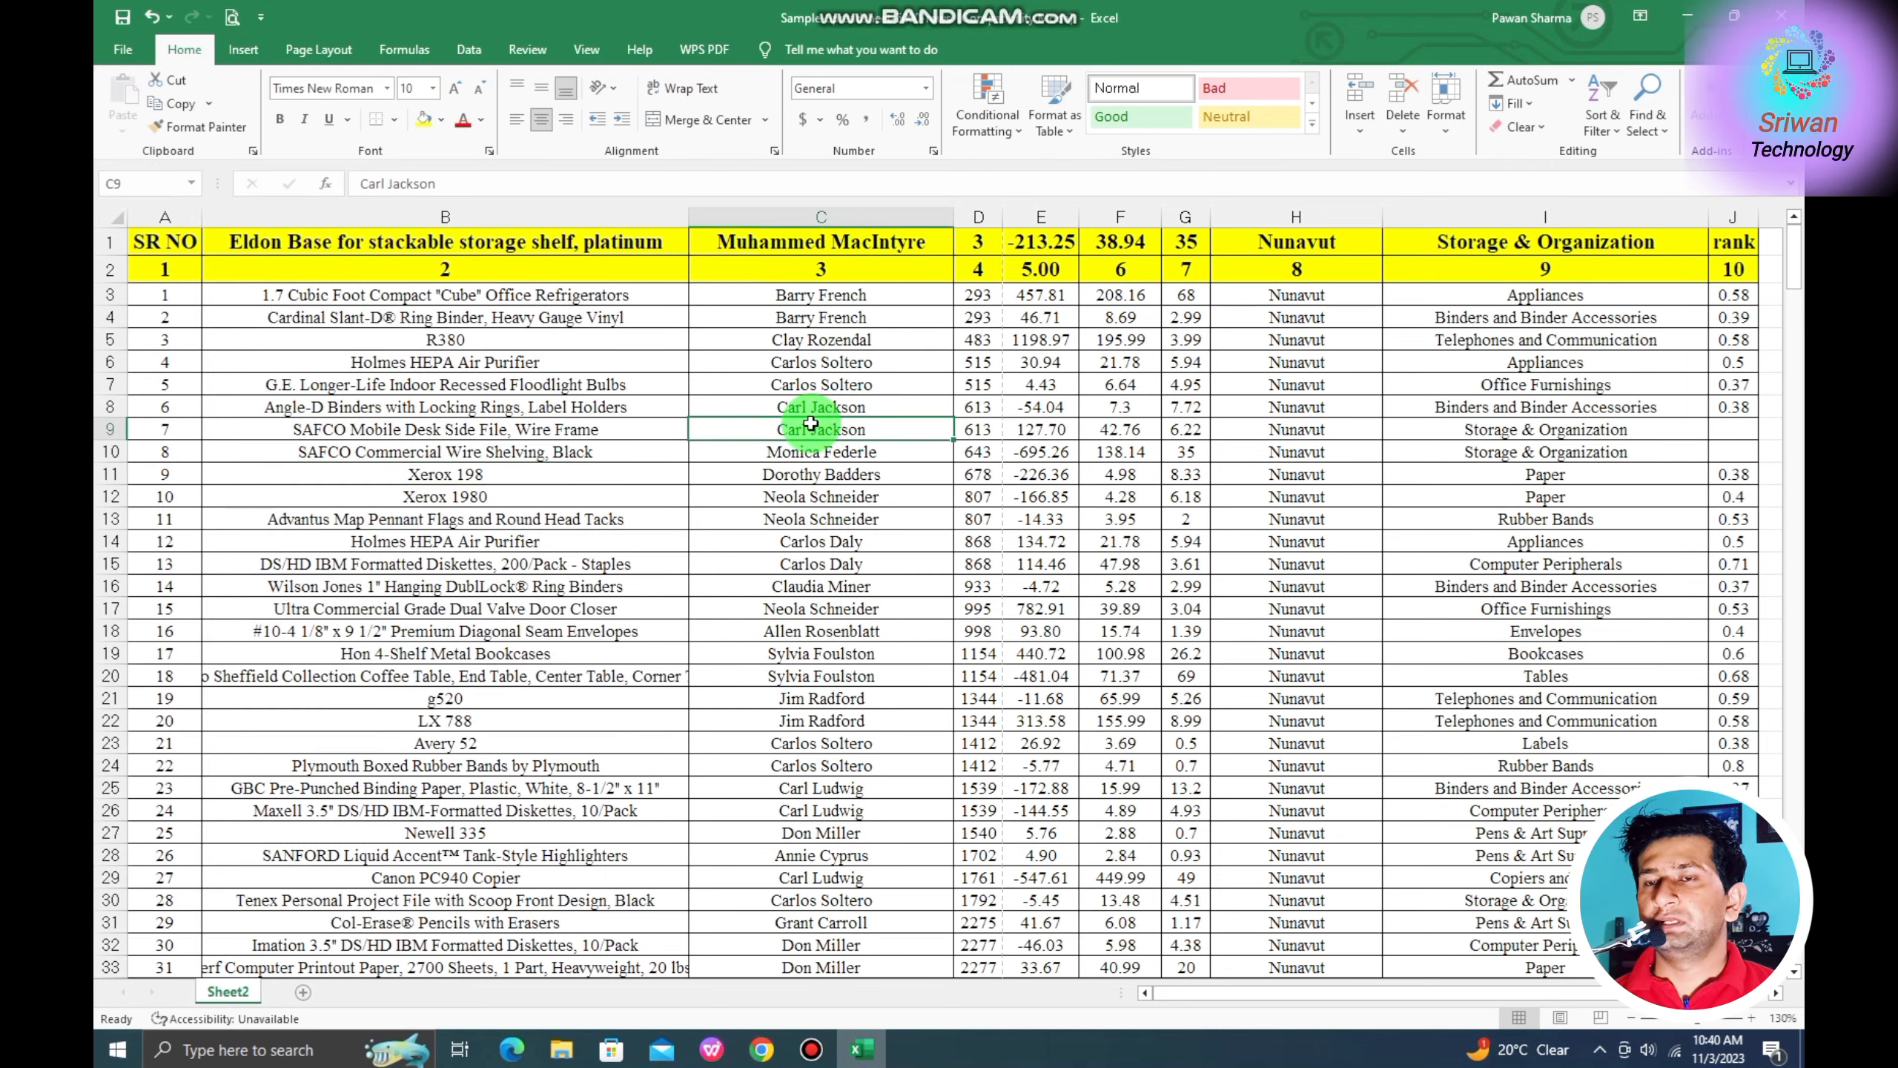
key(Left)
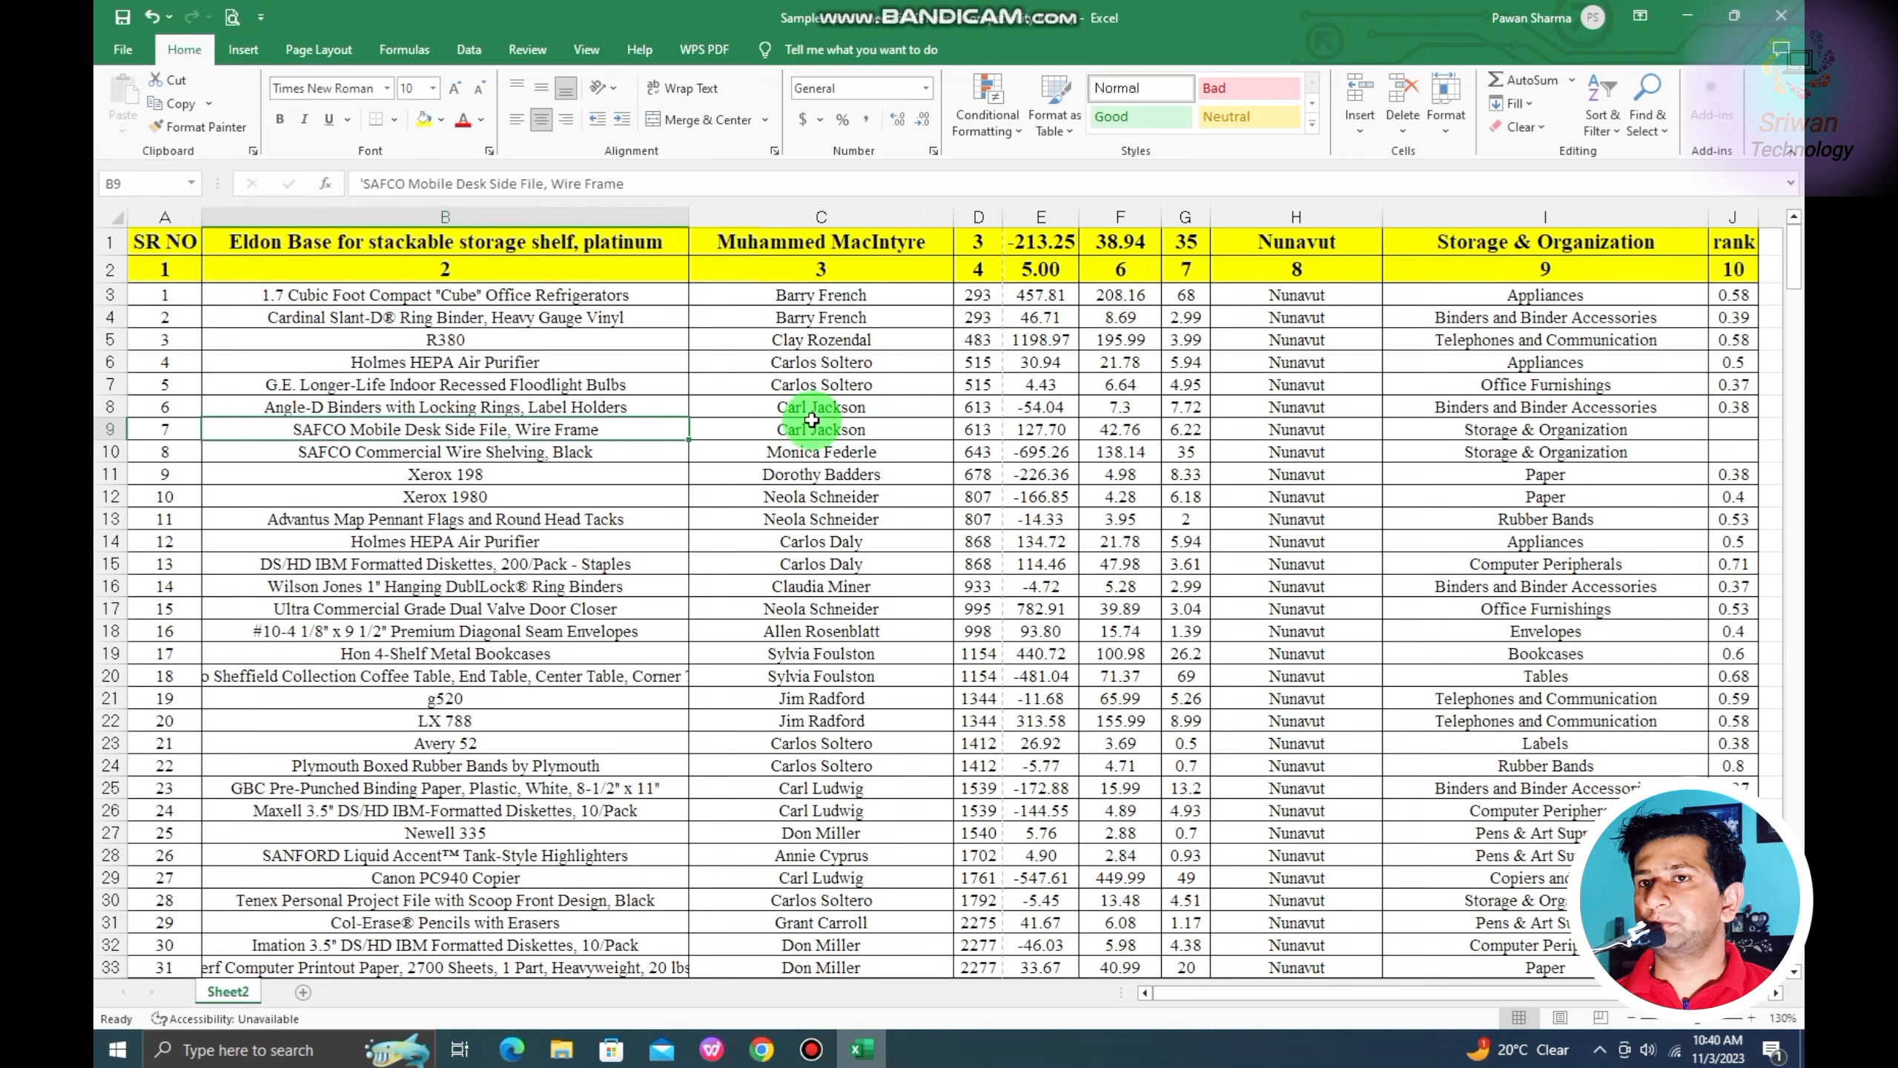
click(249, 11)
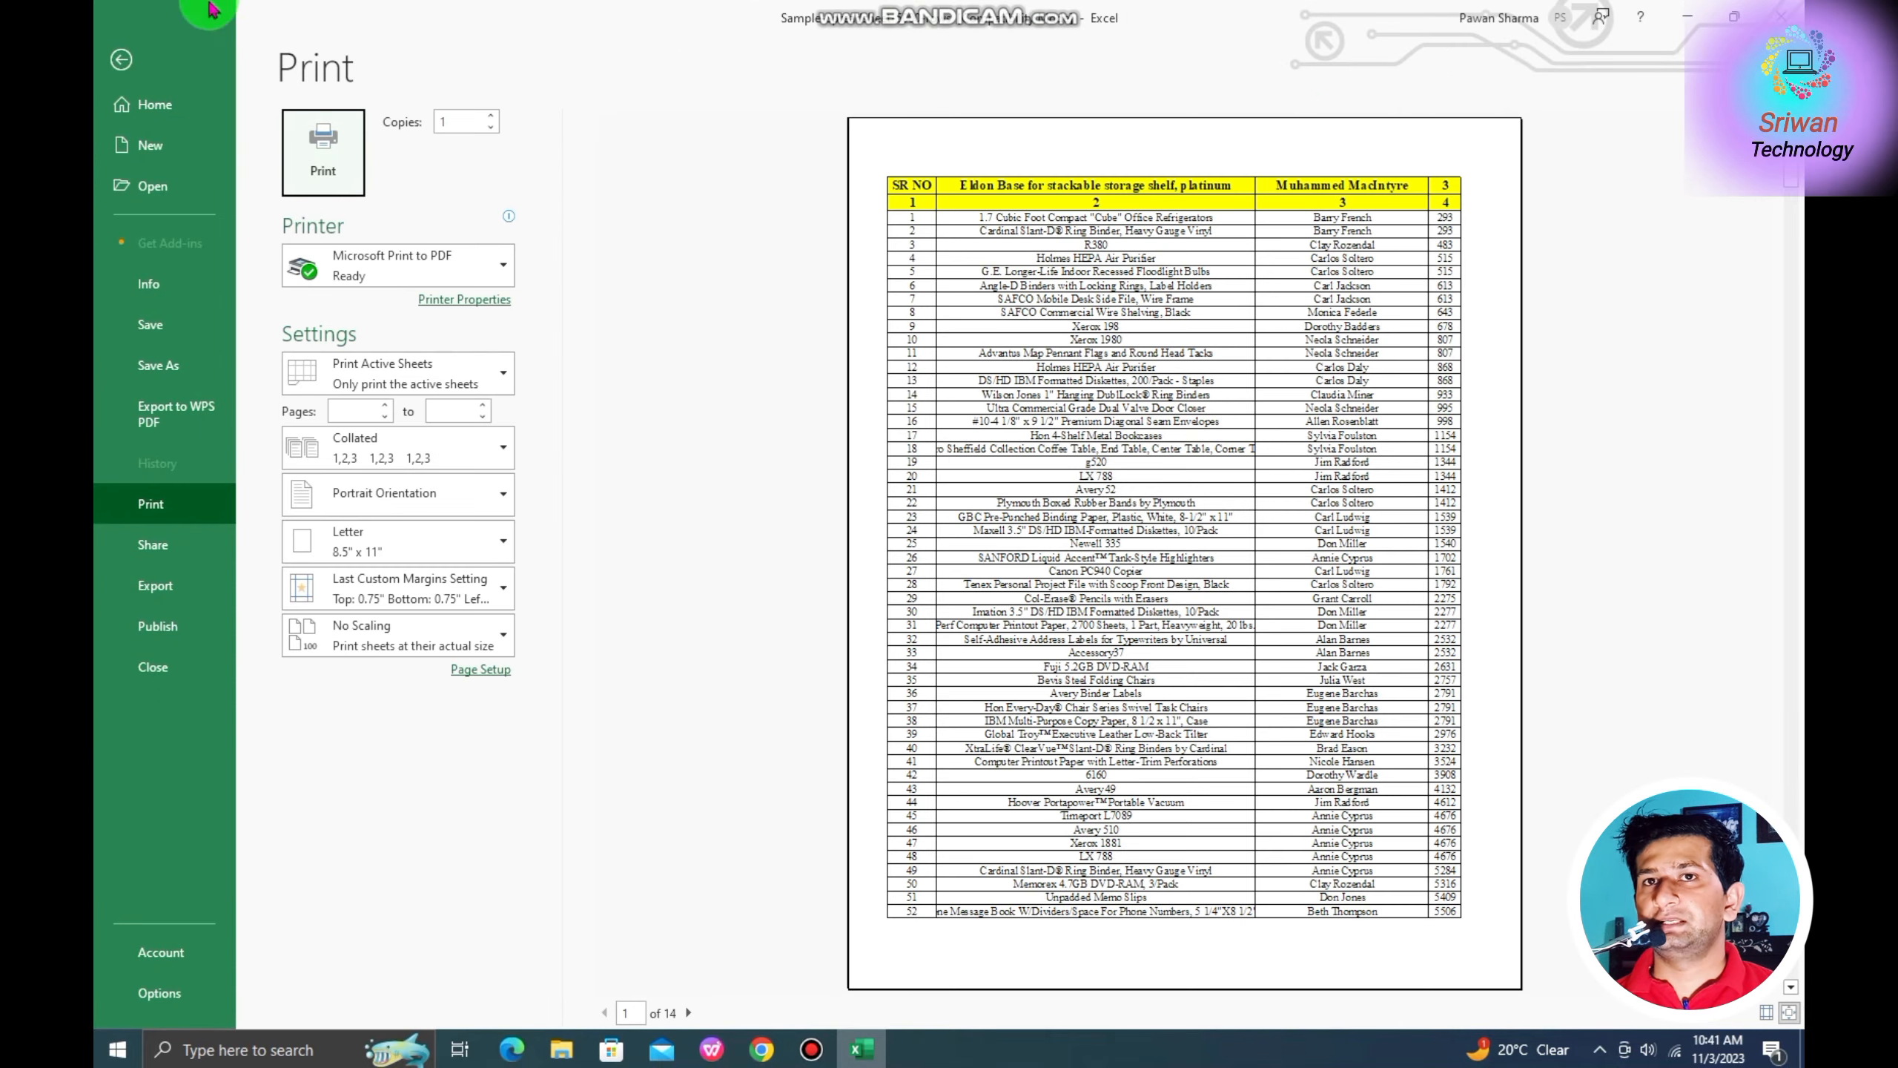
click(121, 60)
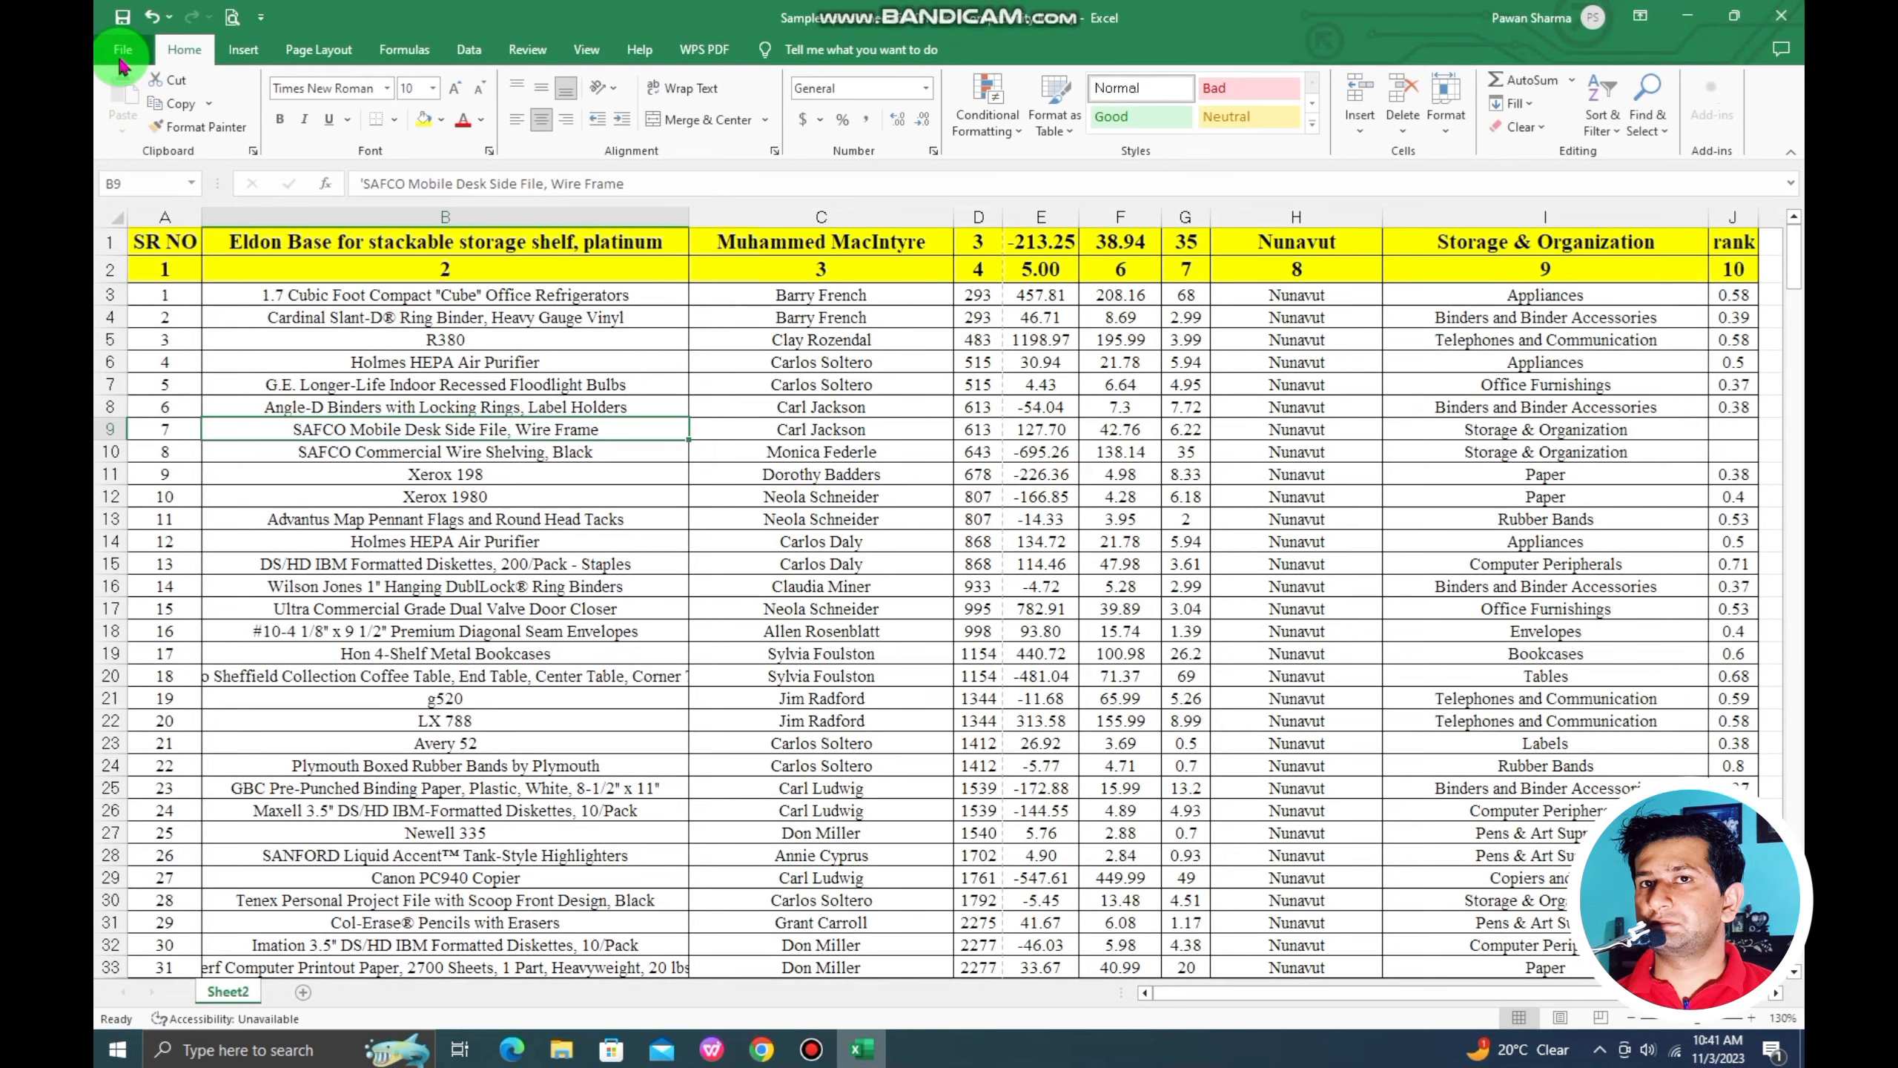
click(797, 359)
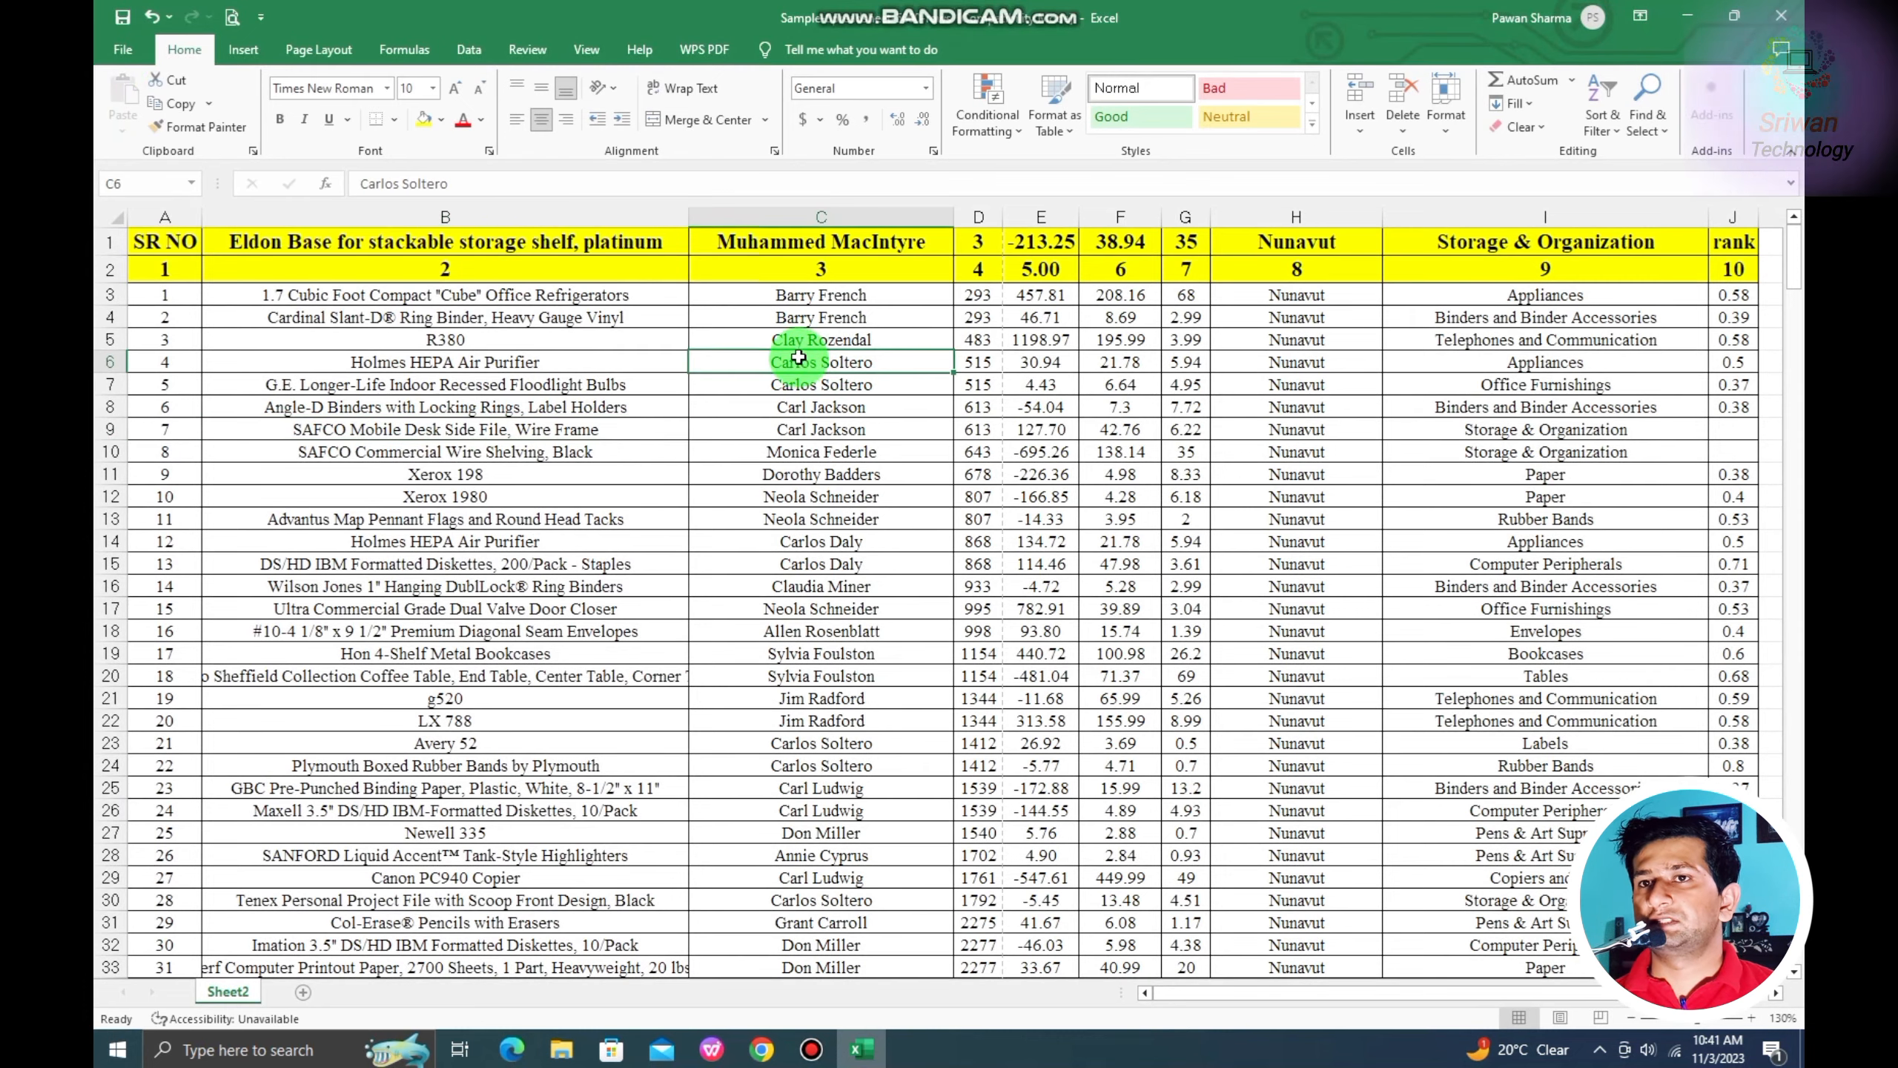
click(226, 11)
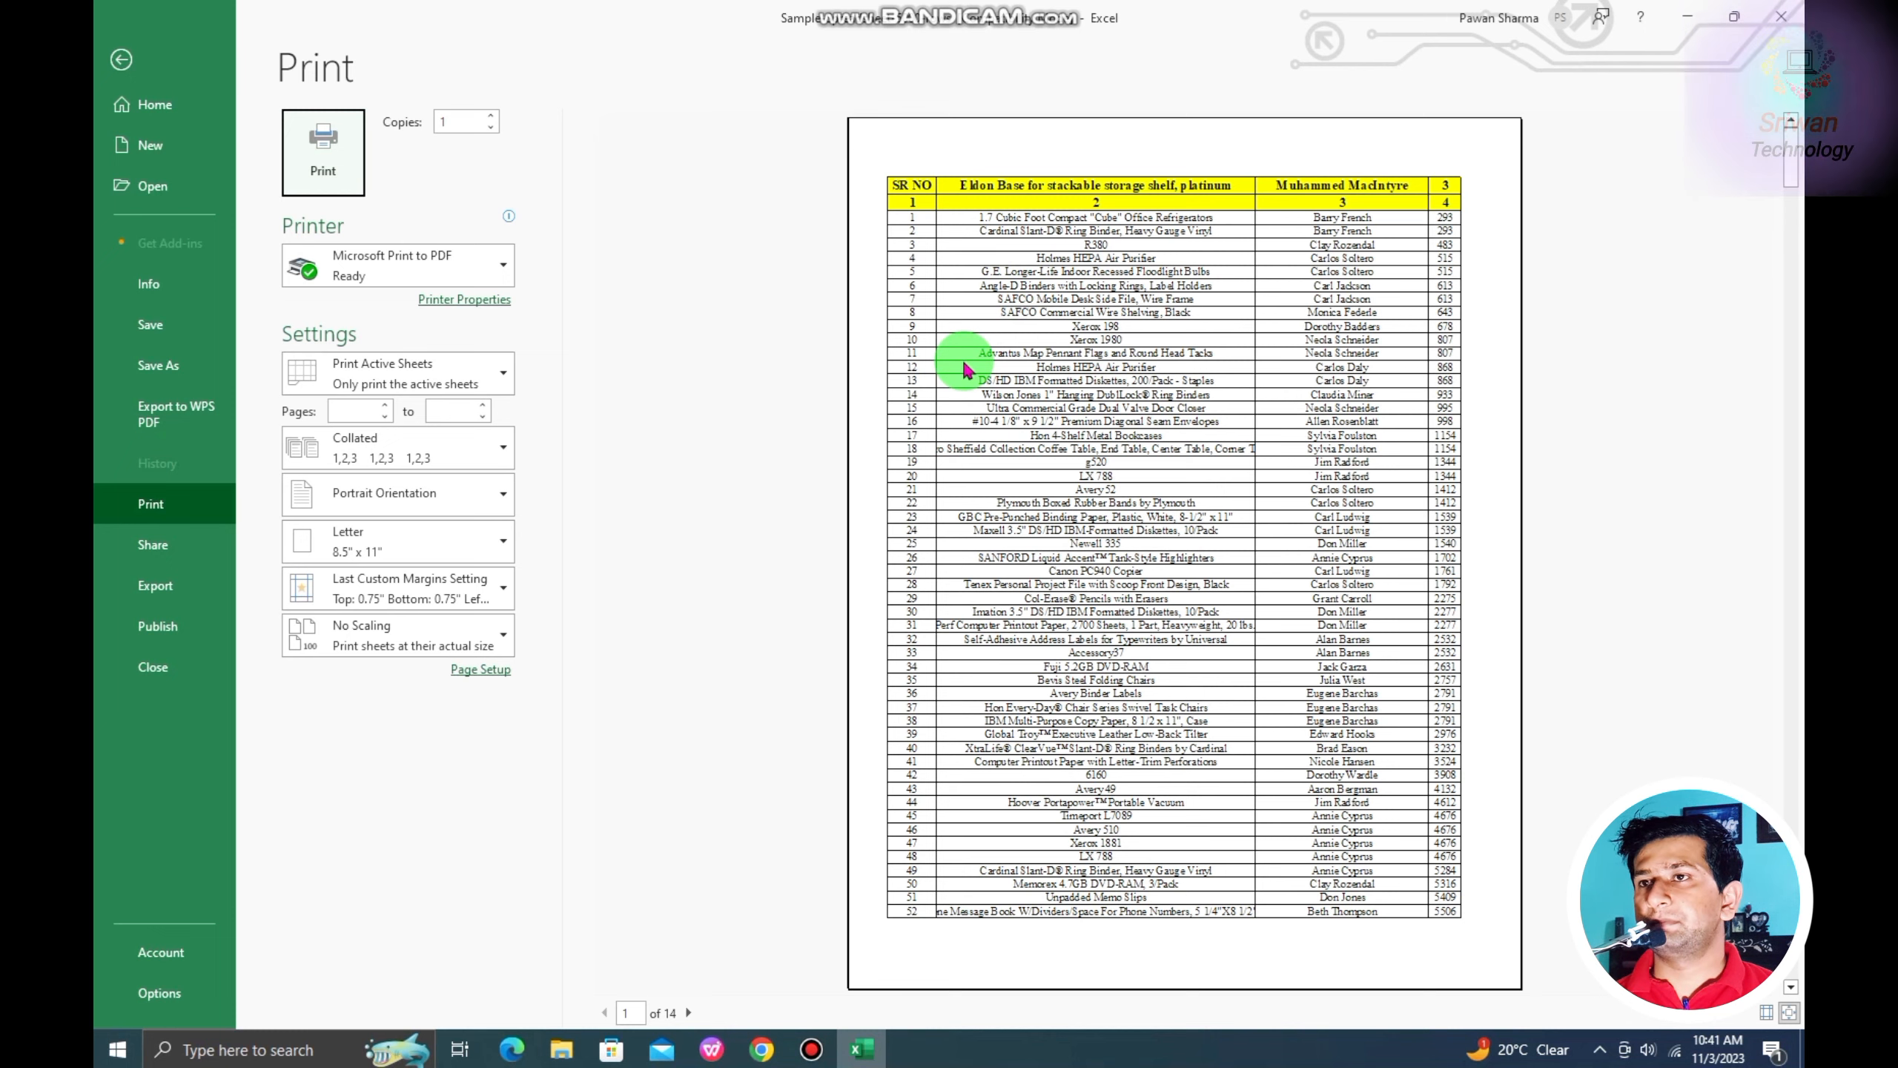
scroll(964, 369, down, 1)
scroll(965, 368, down, 3)
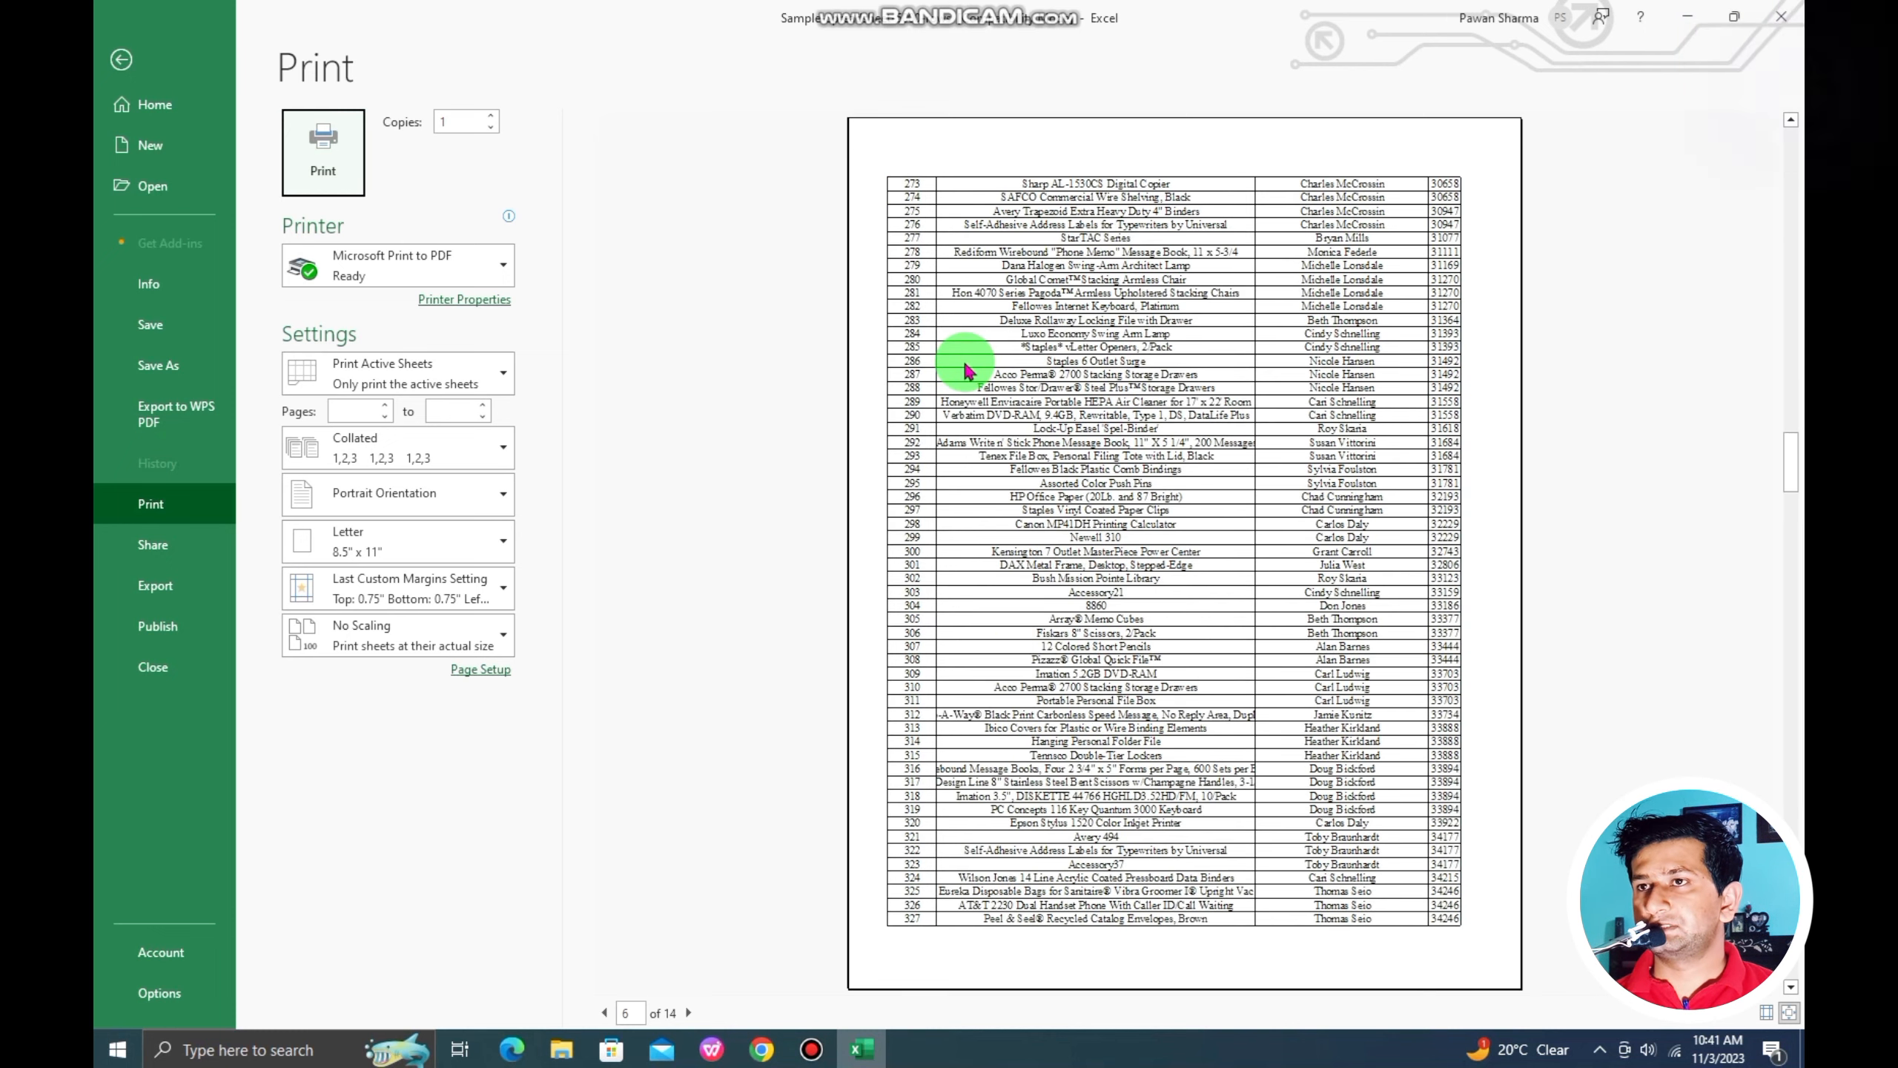
scroll(967, 369, up, 4)
scroll(965, 369, up, 1)
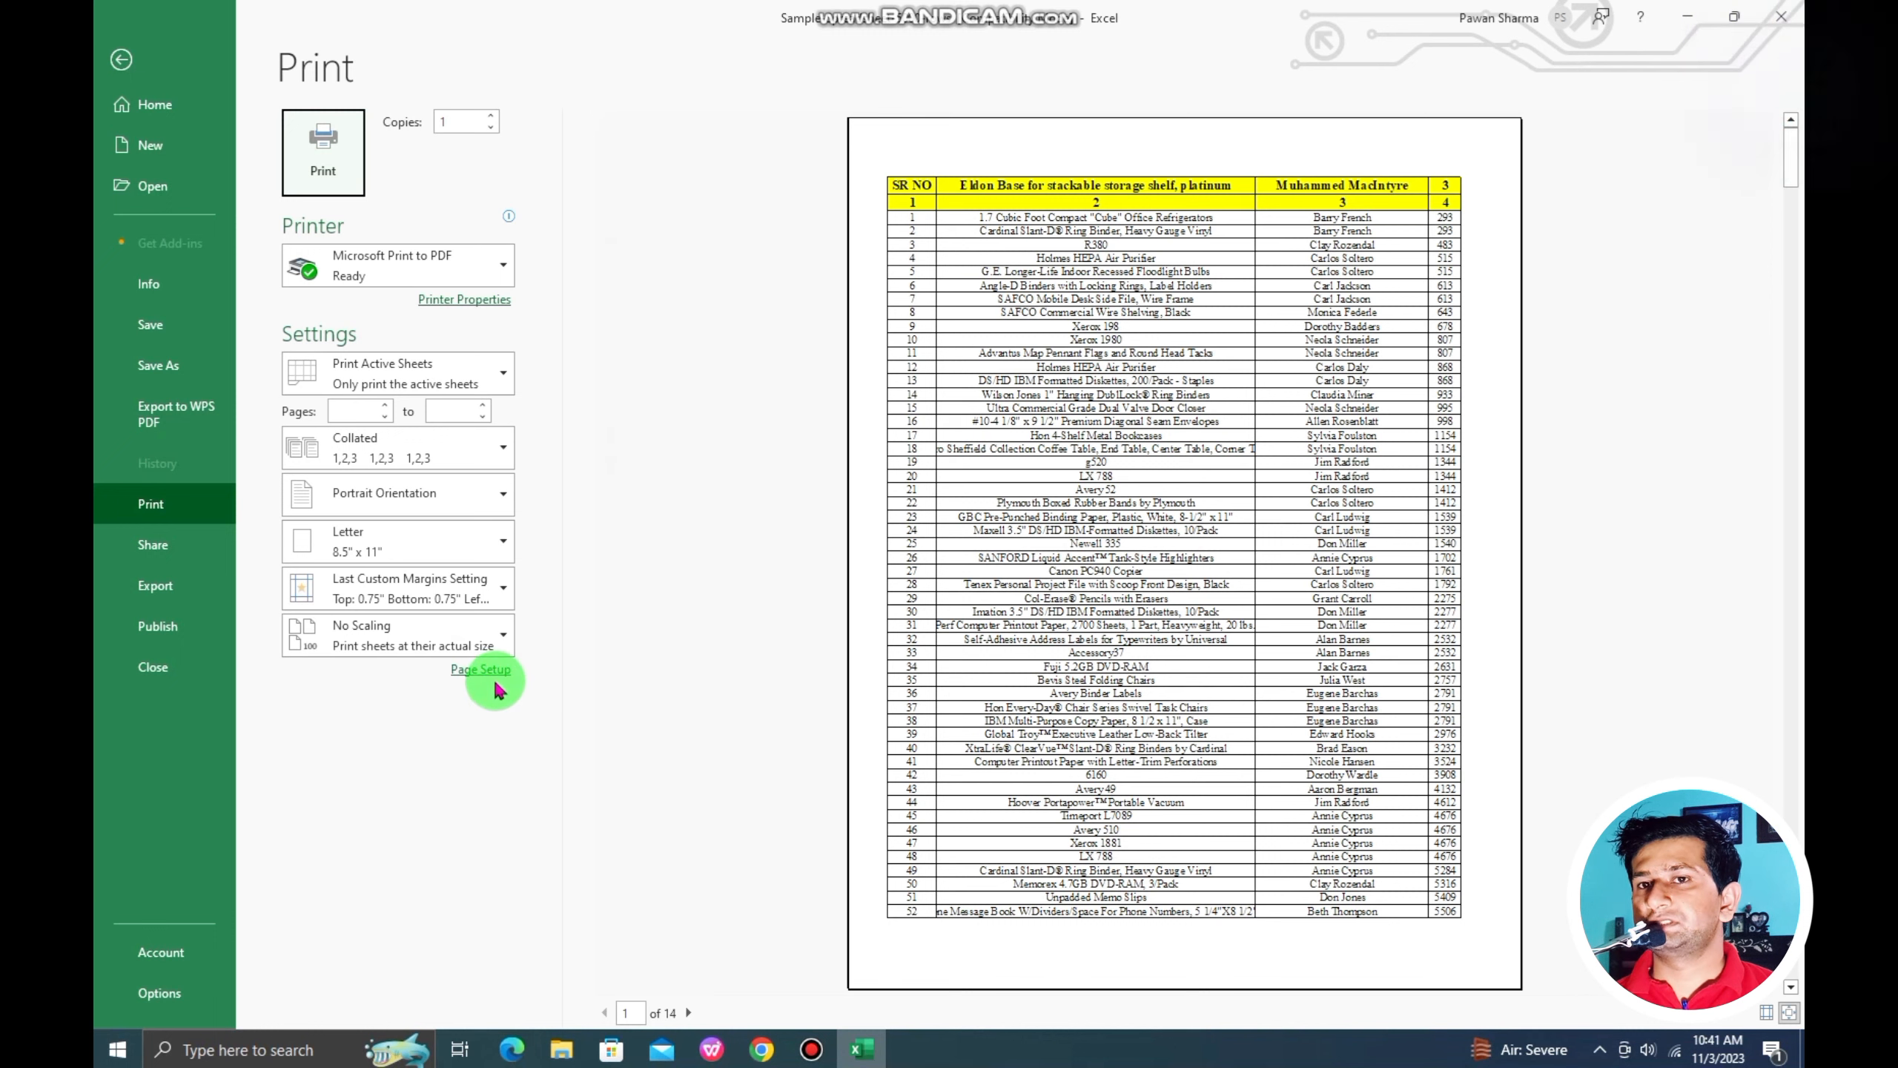
Set the page orientation to Landscape in Page Setup, spreading the preview over 20 pages.
click(480, 717)
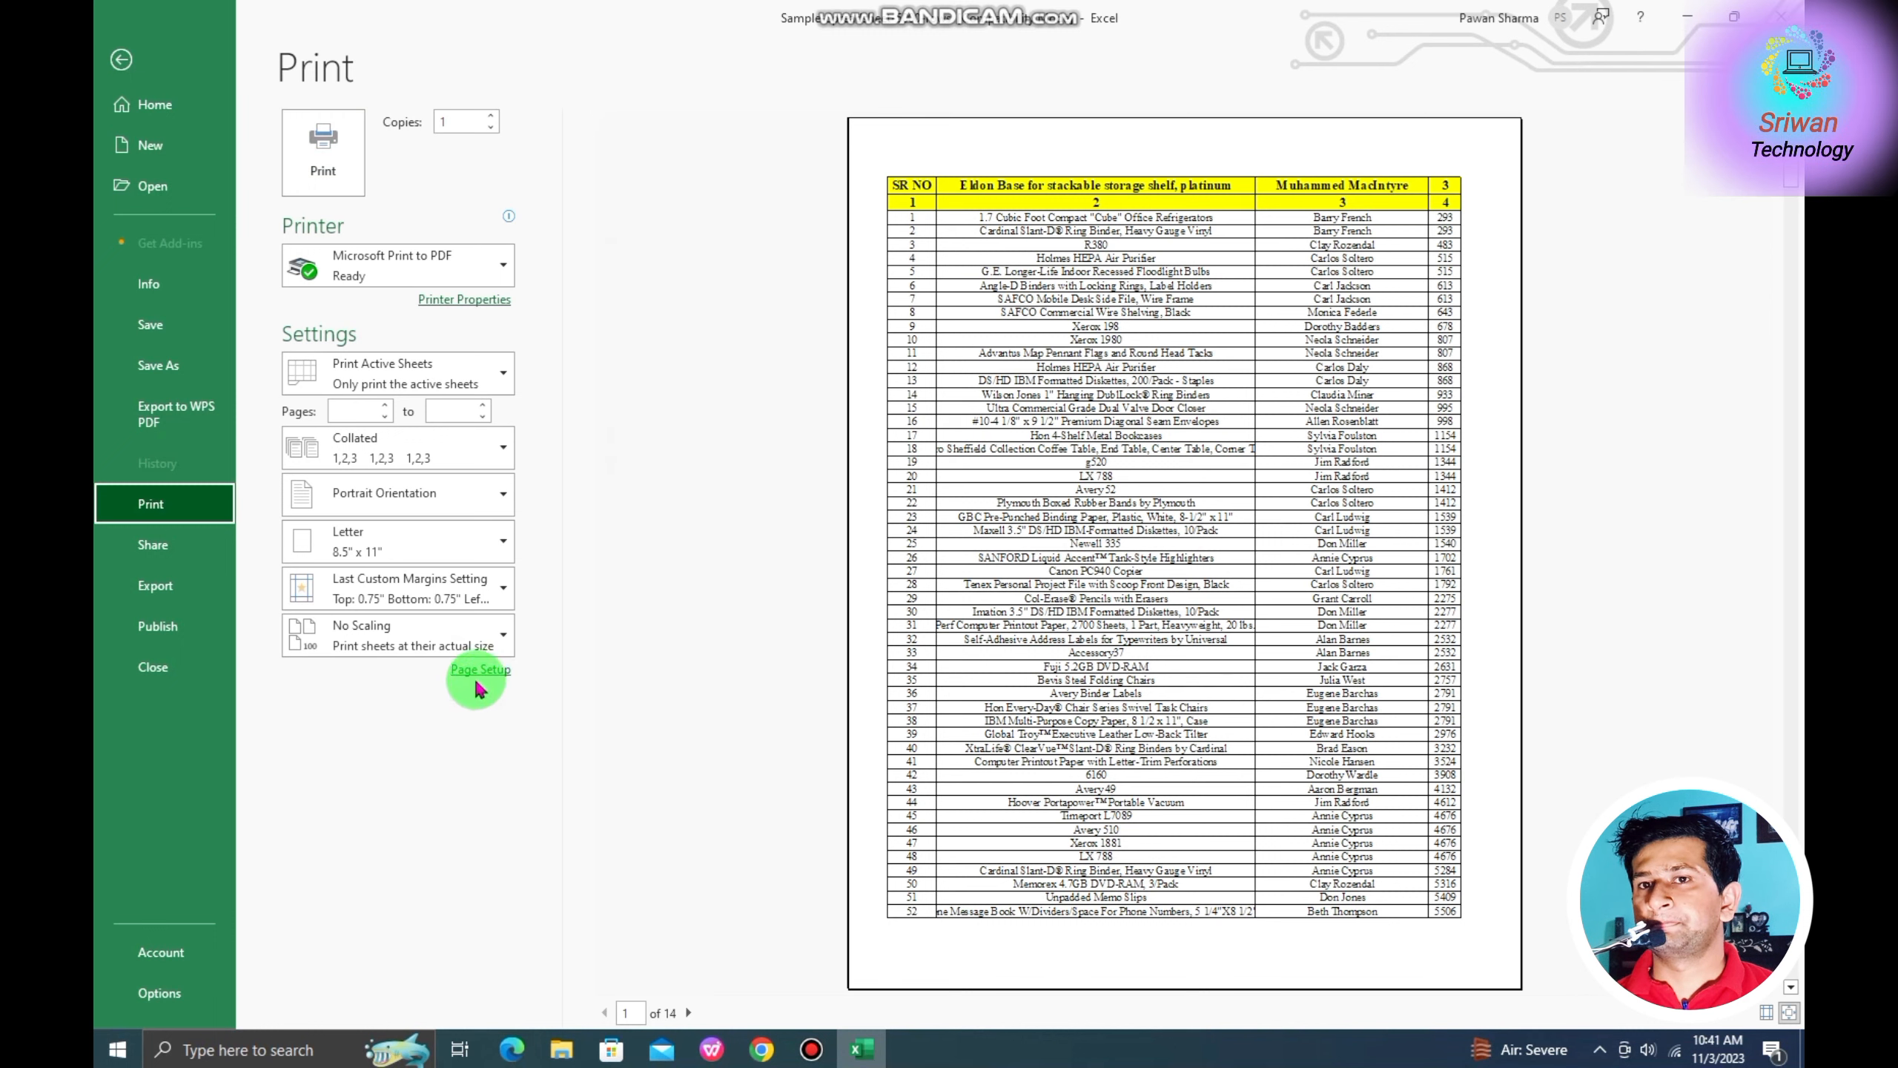
click(482, 668)
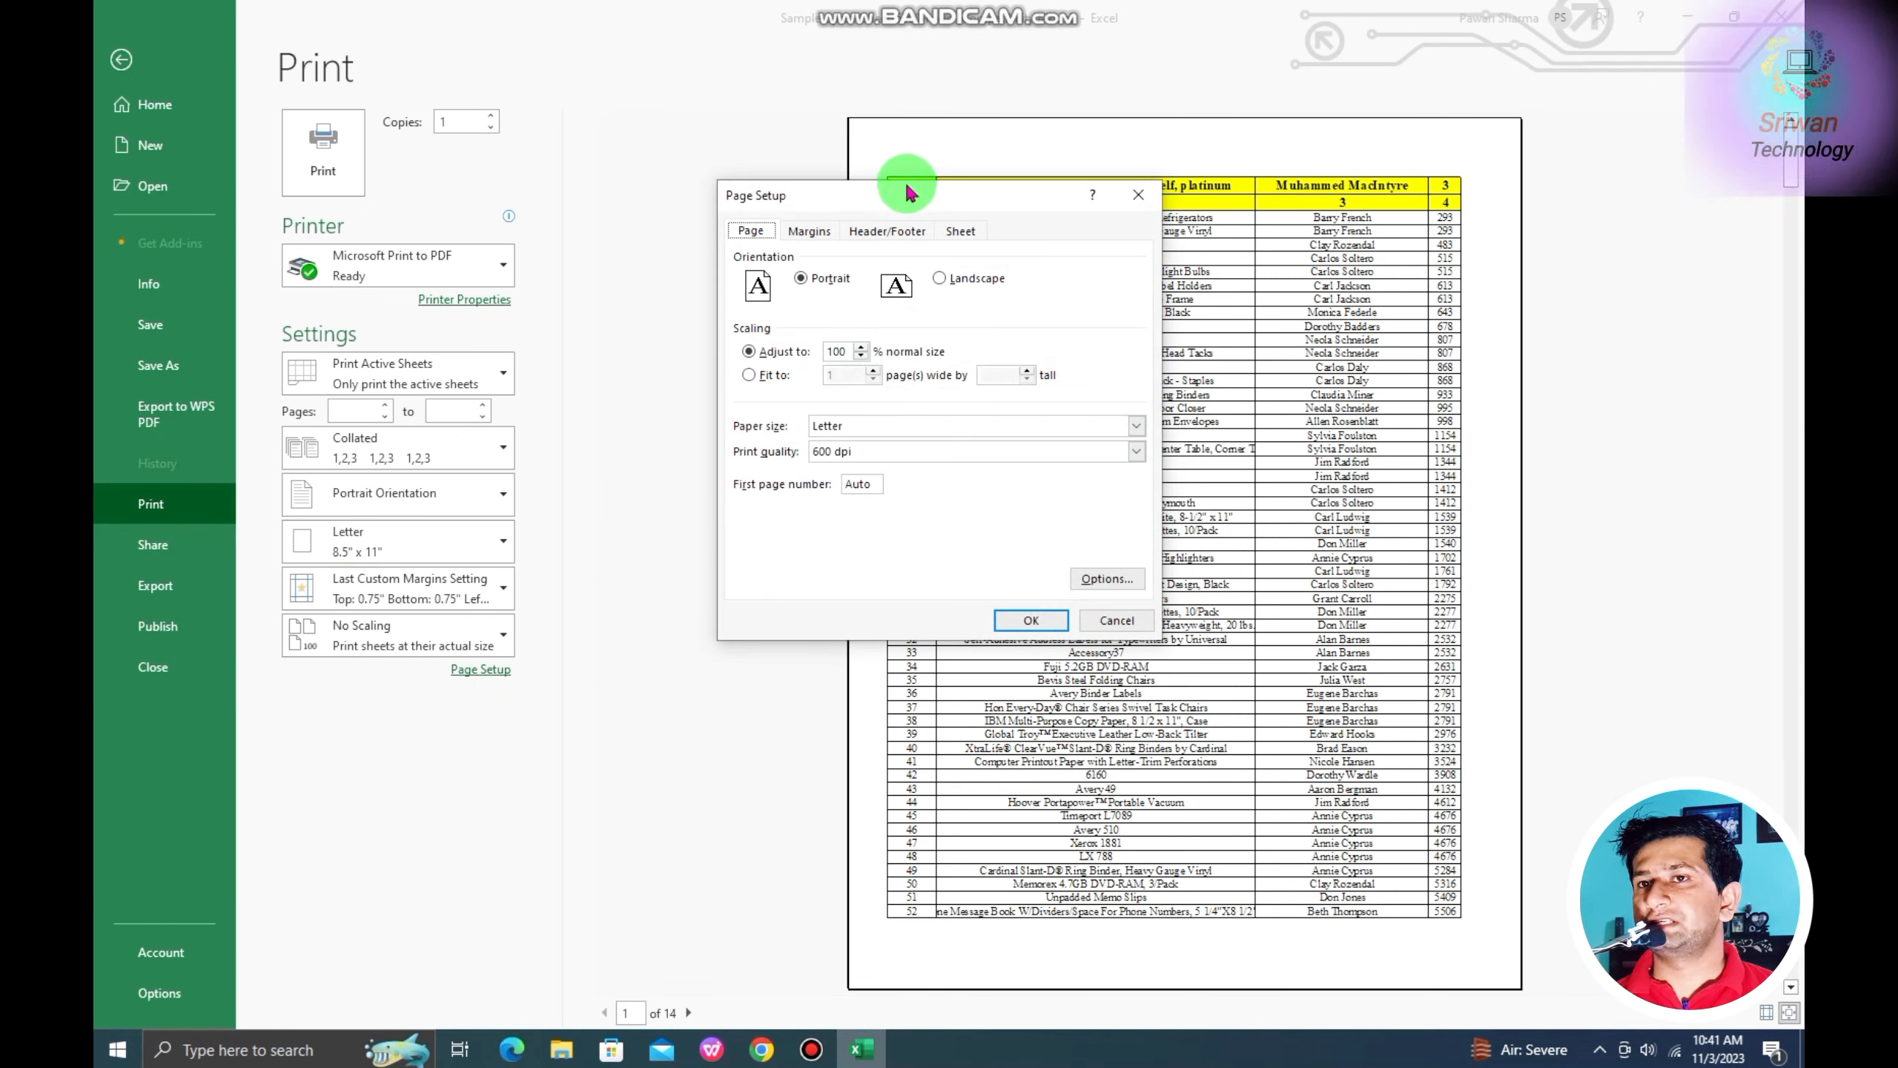
click(899, 193)
drag(893, 214, 893, 296)
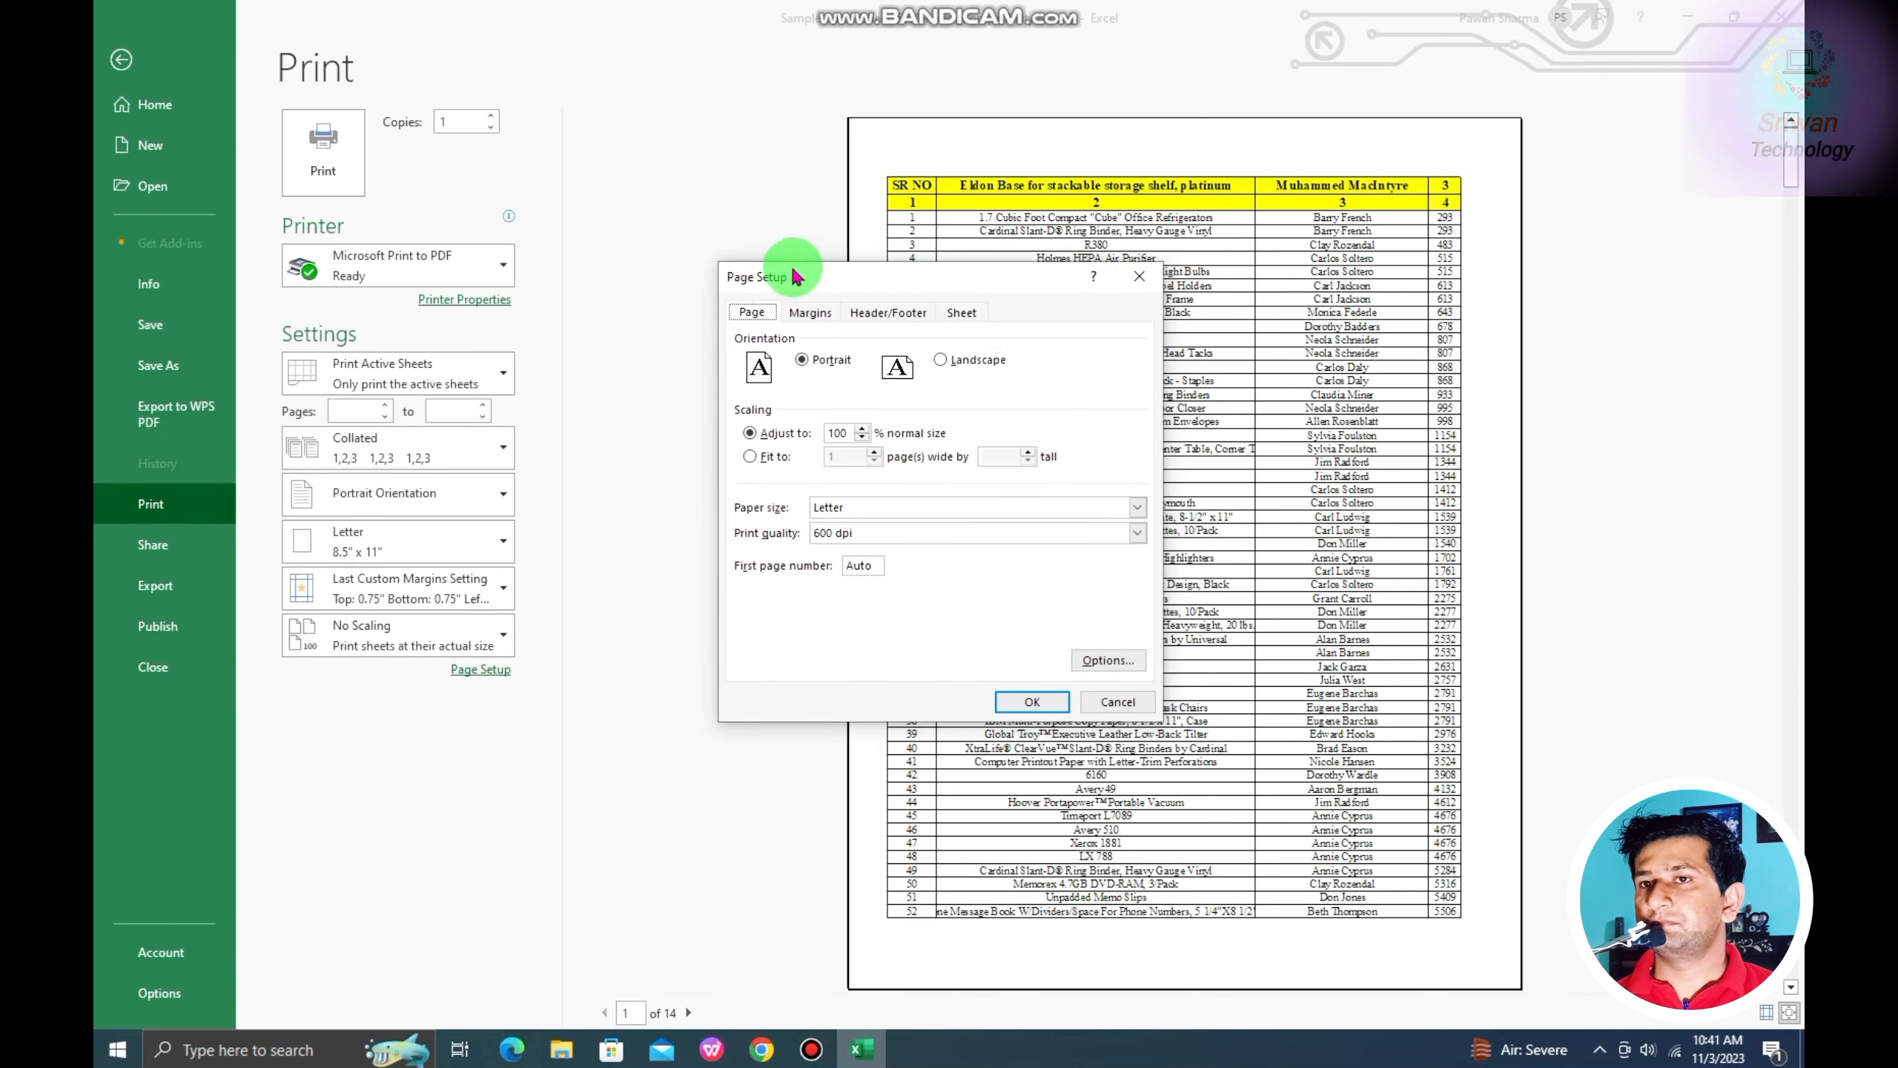
click(750, 453)
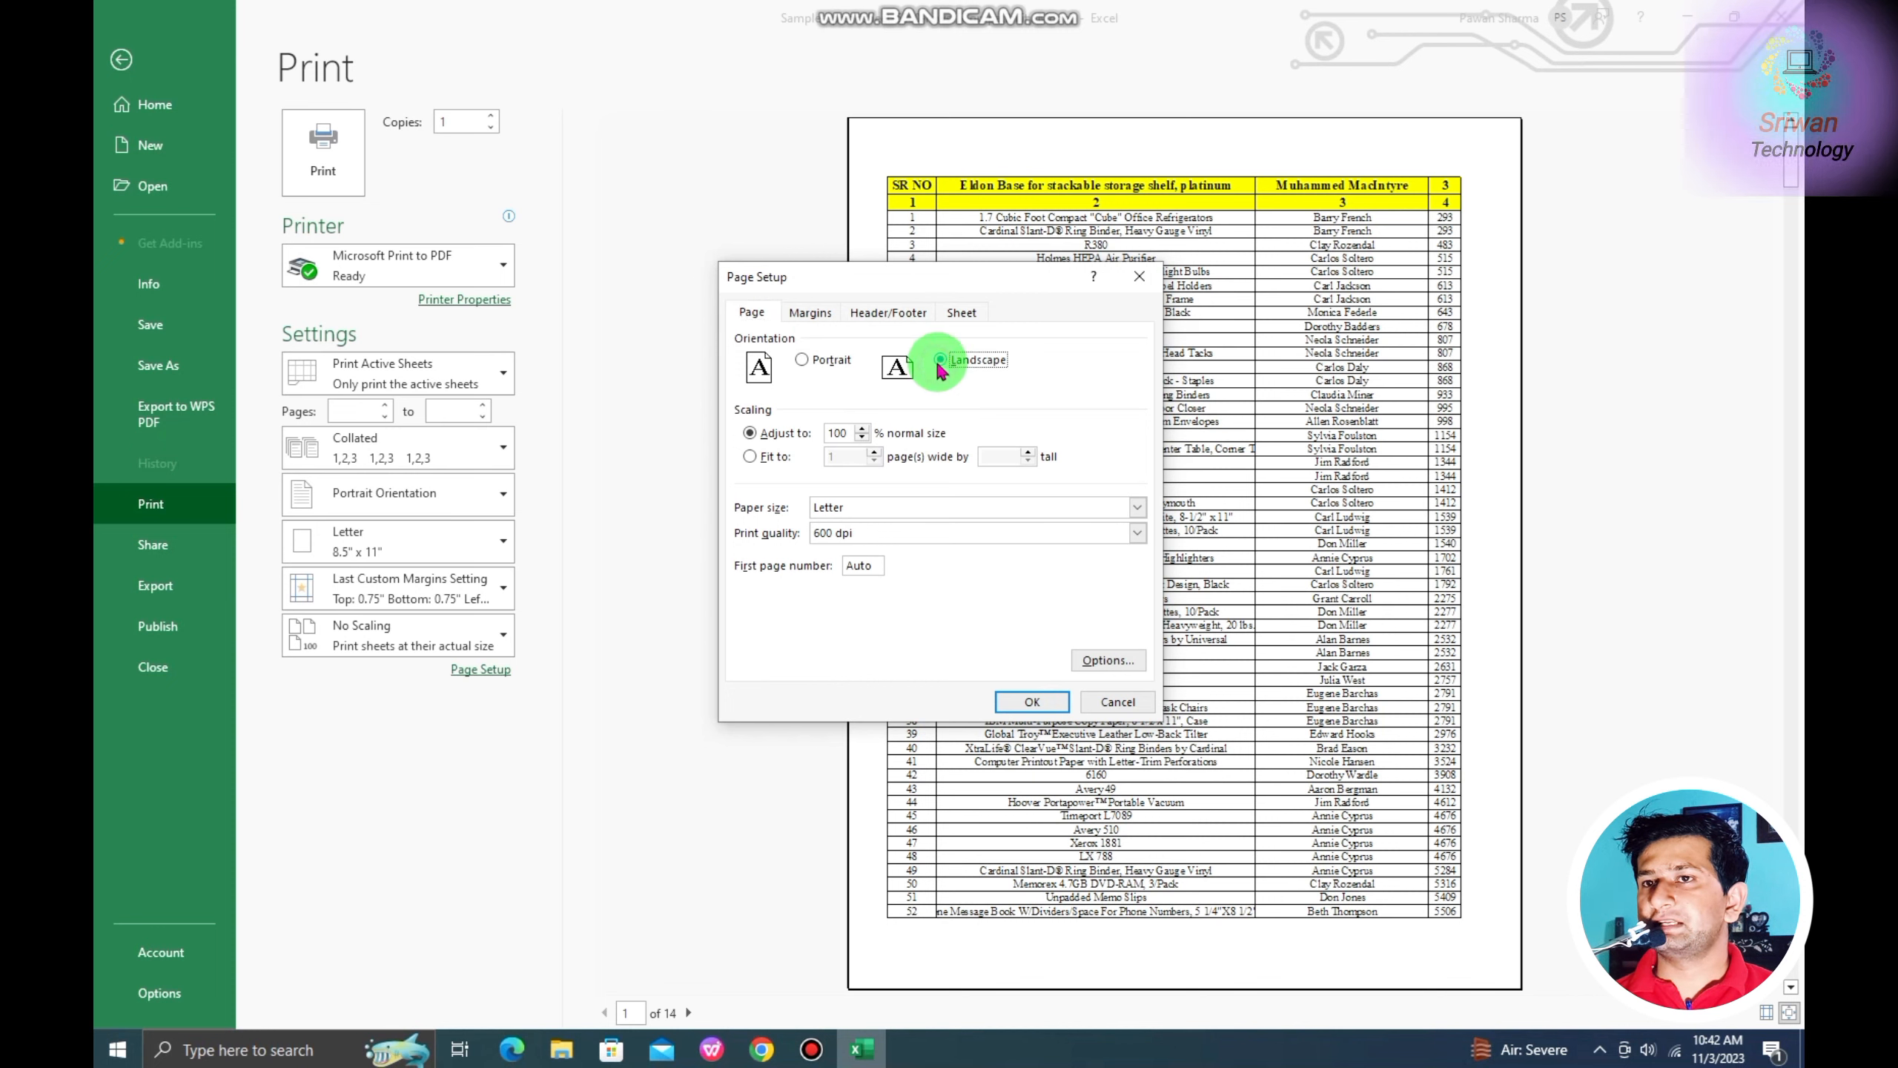
click(1032, 703)
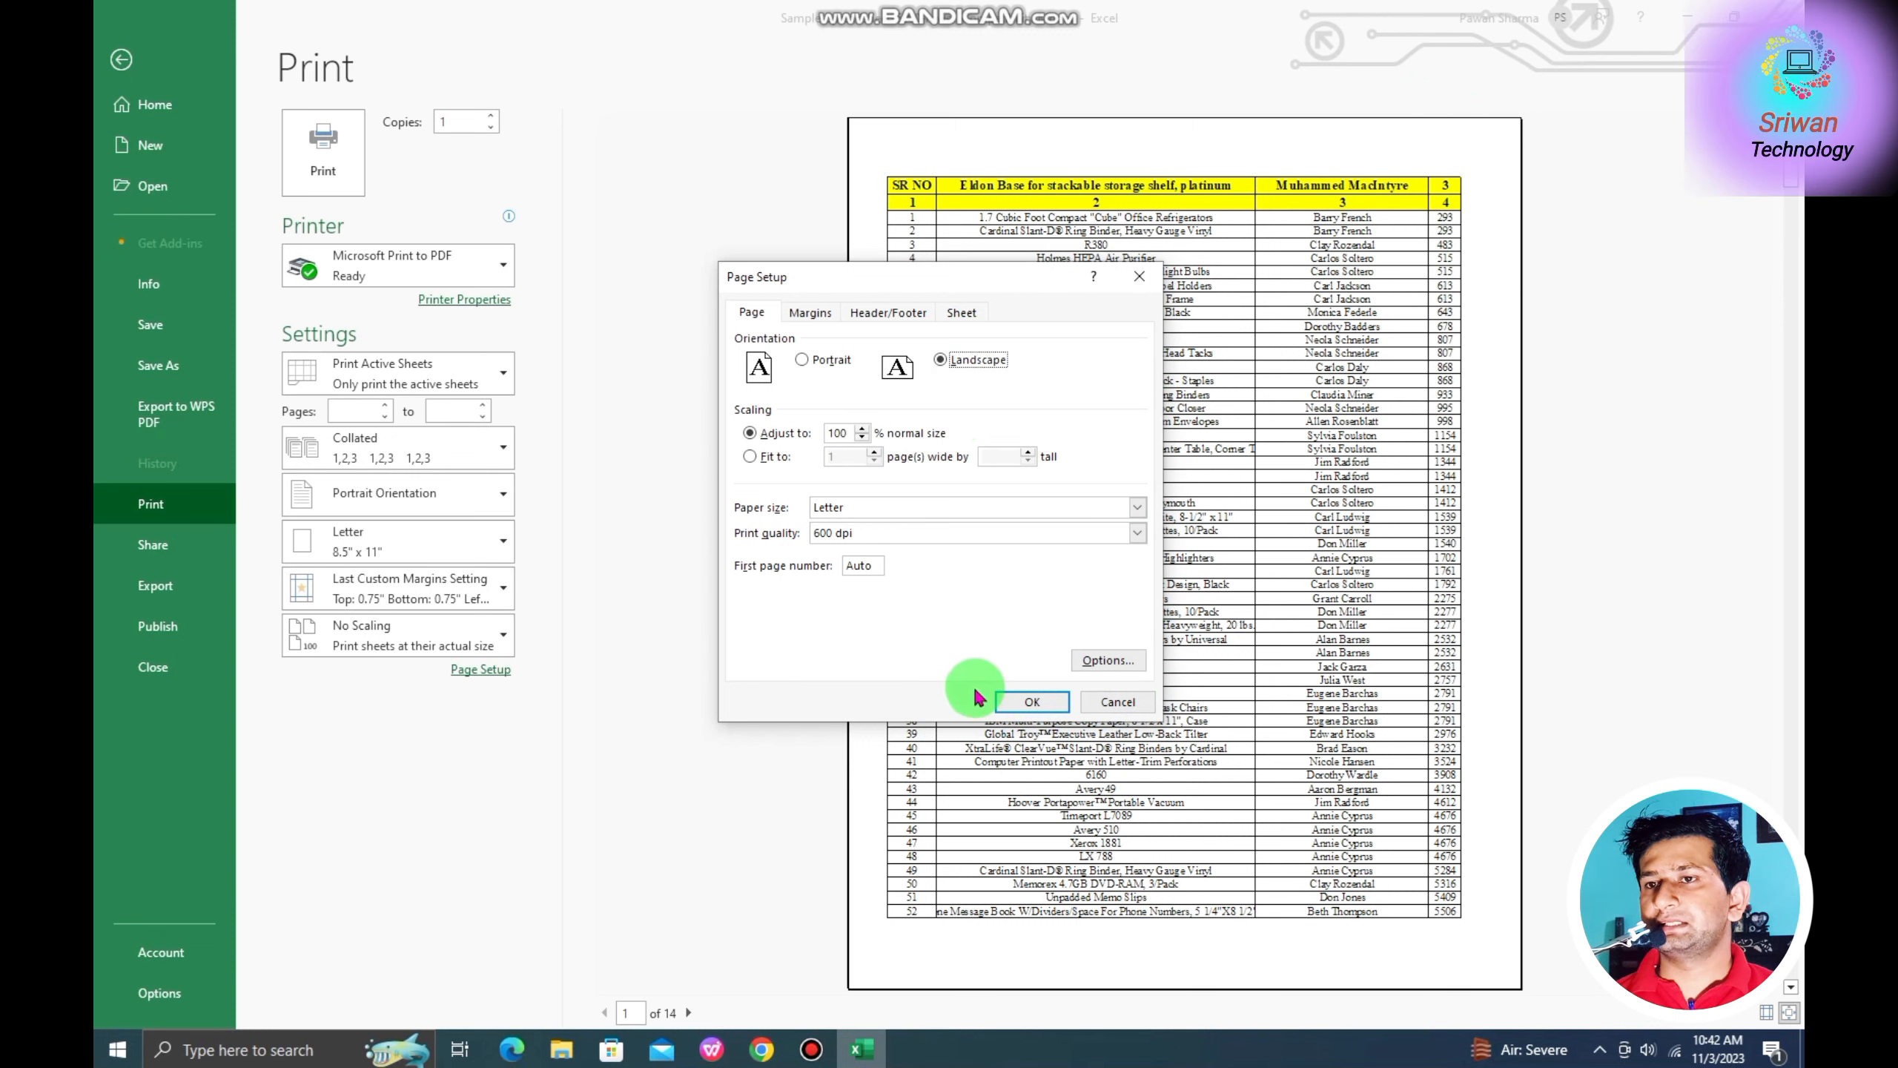
click(1030, 701)
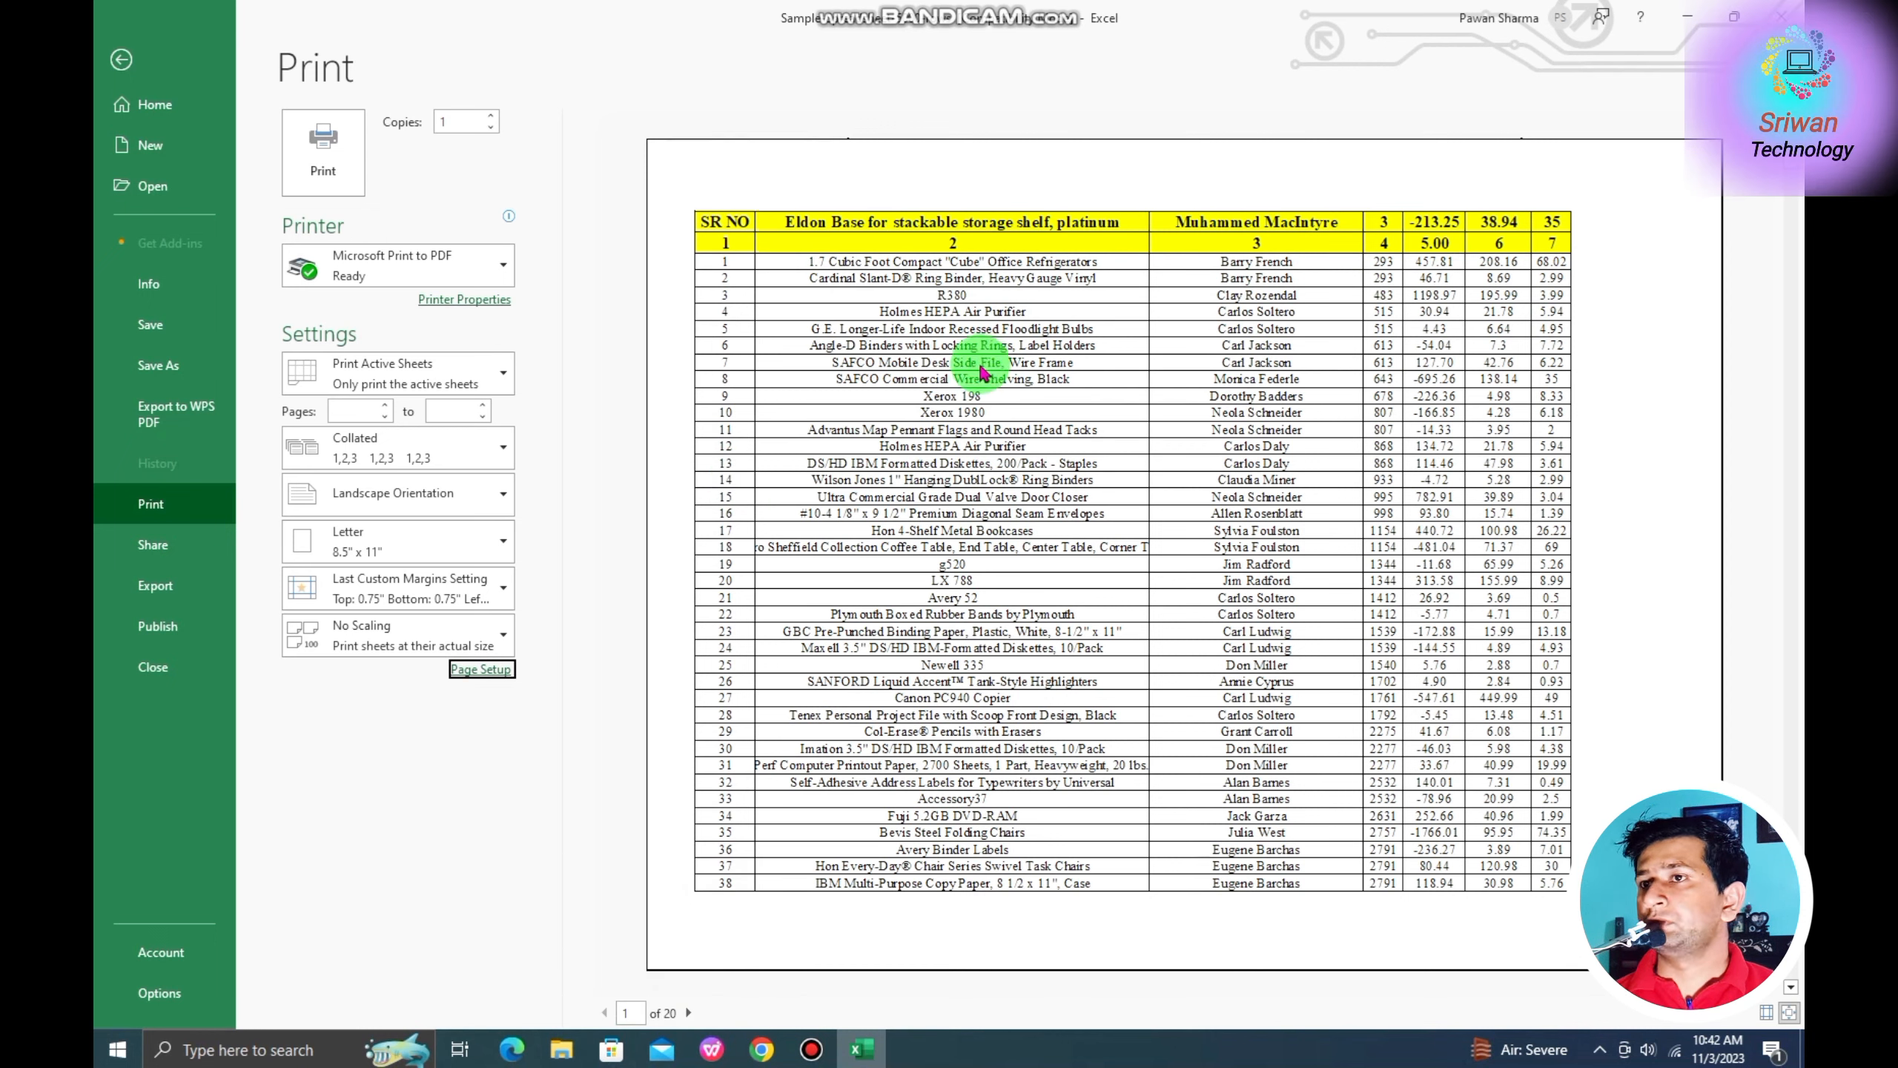
scroll(974, 373, down, 1)
scroll(896, 375, up, 1)
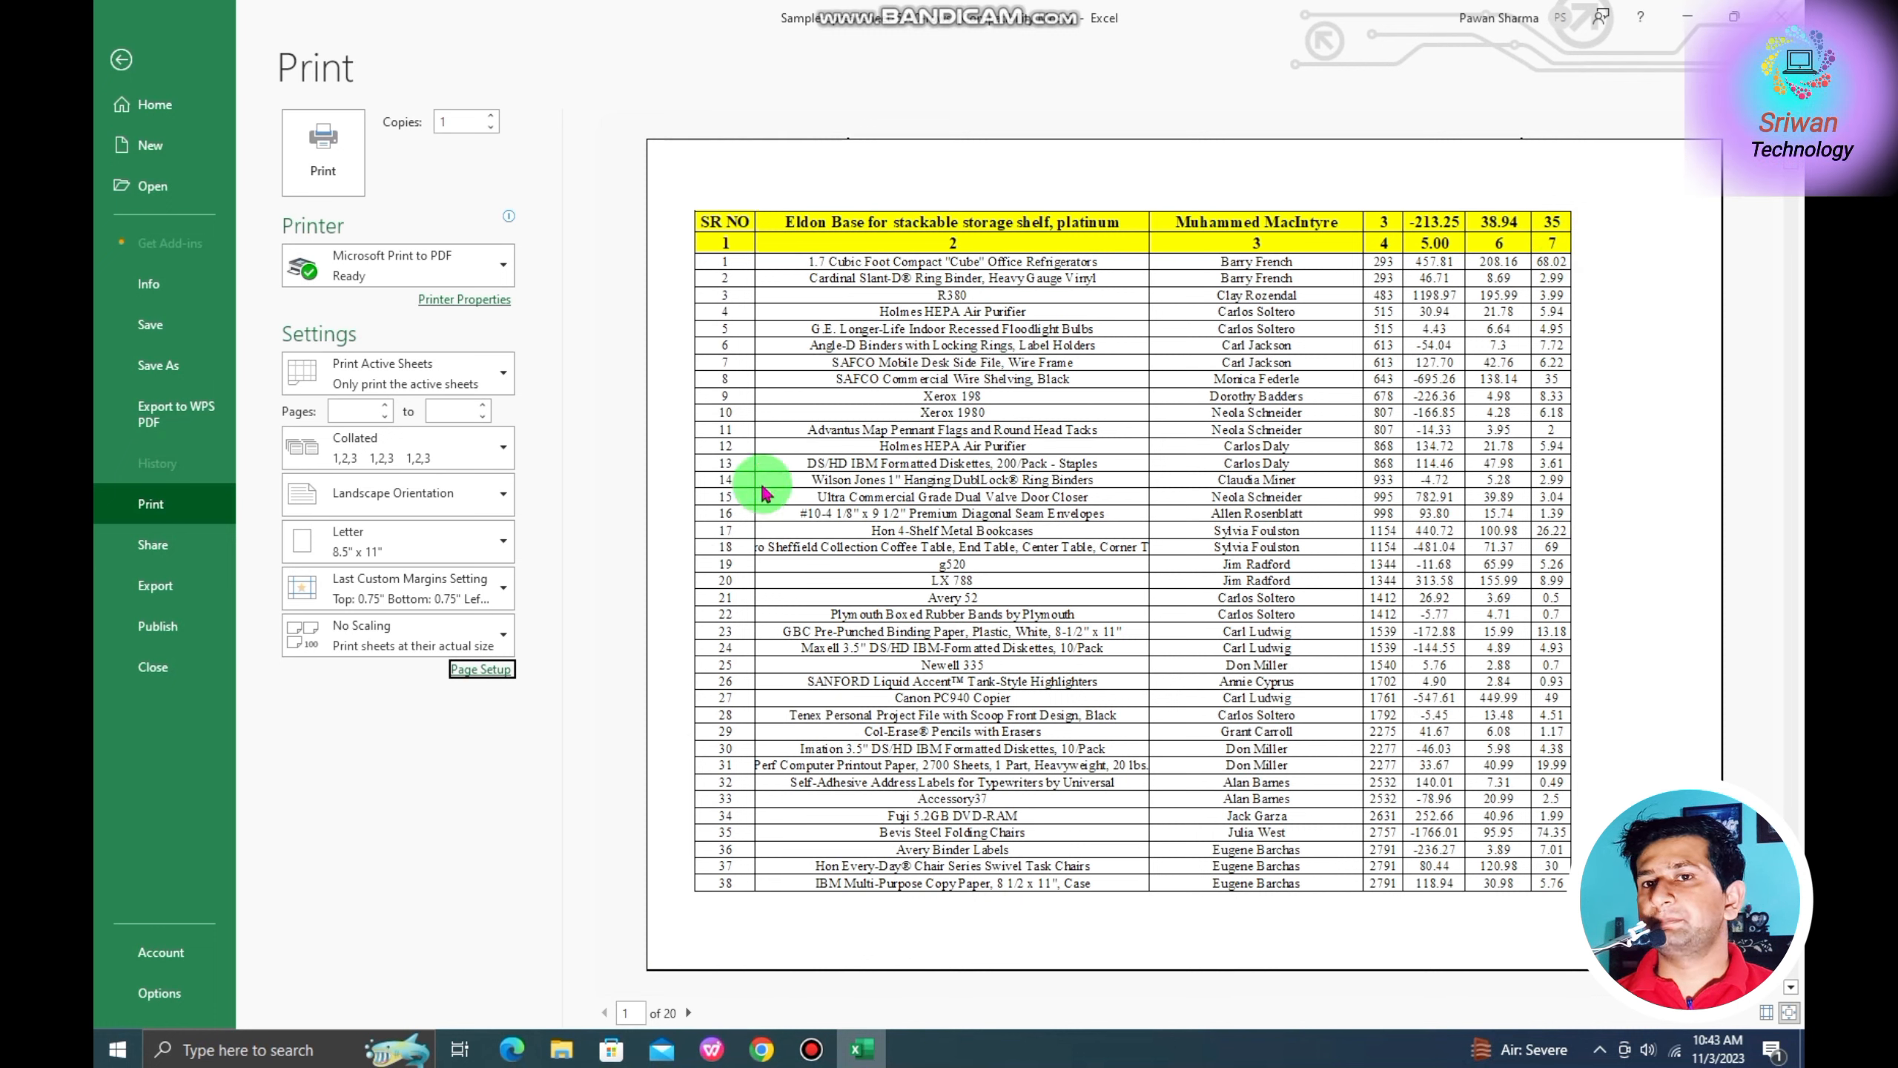
click(481, 669)
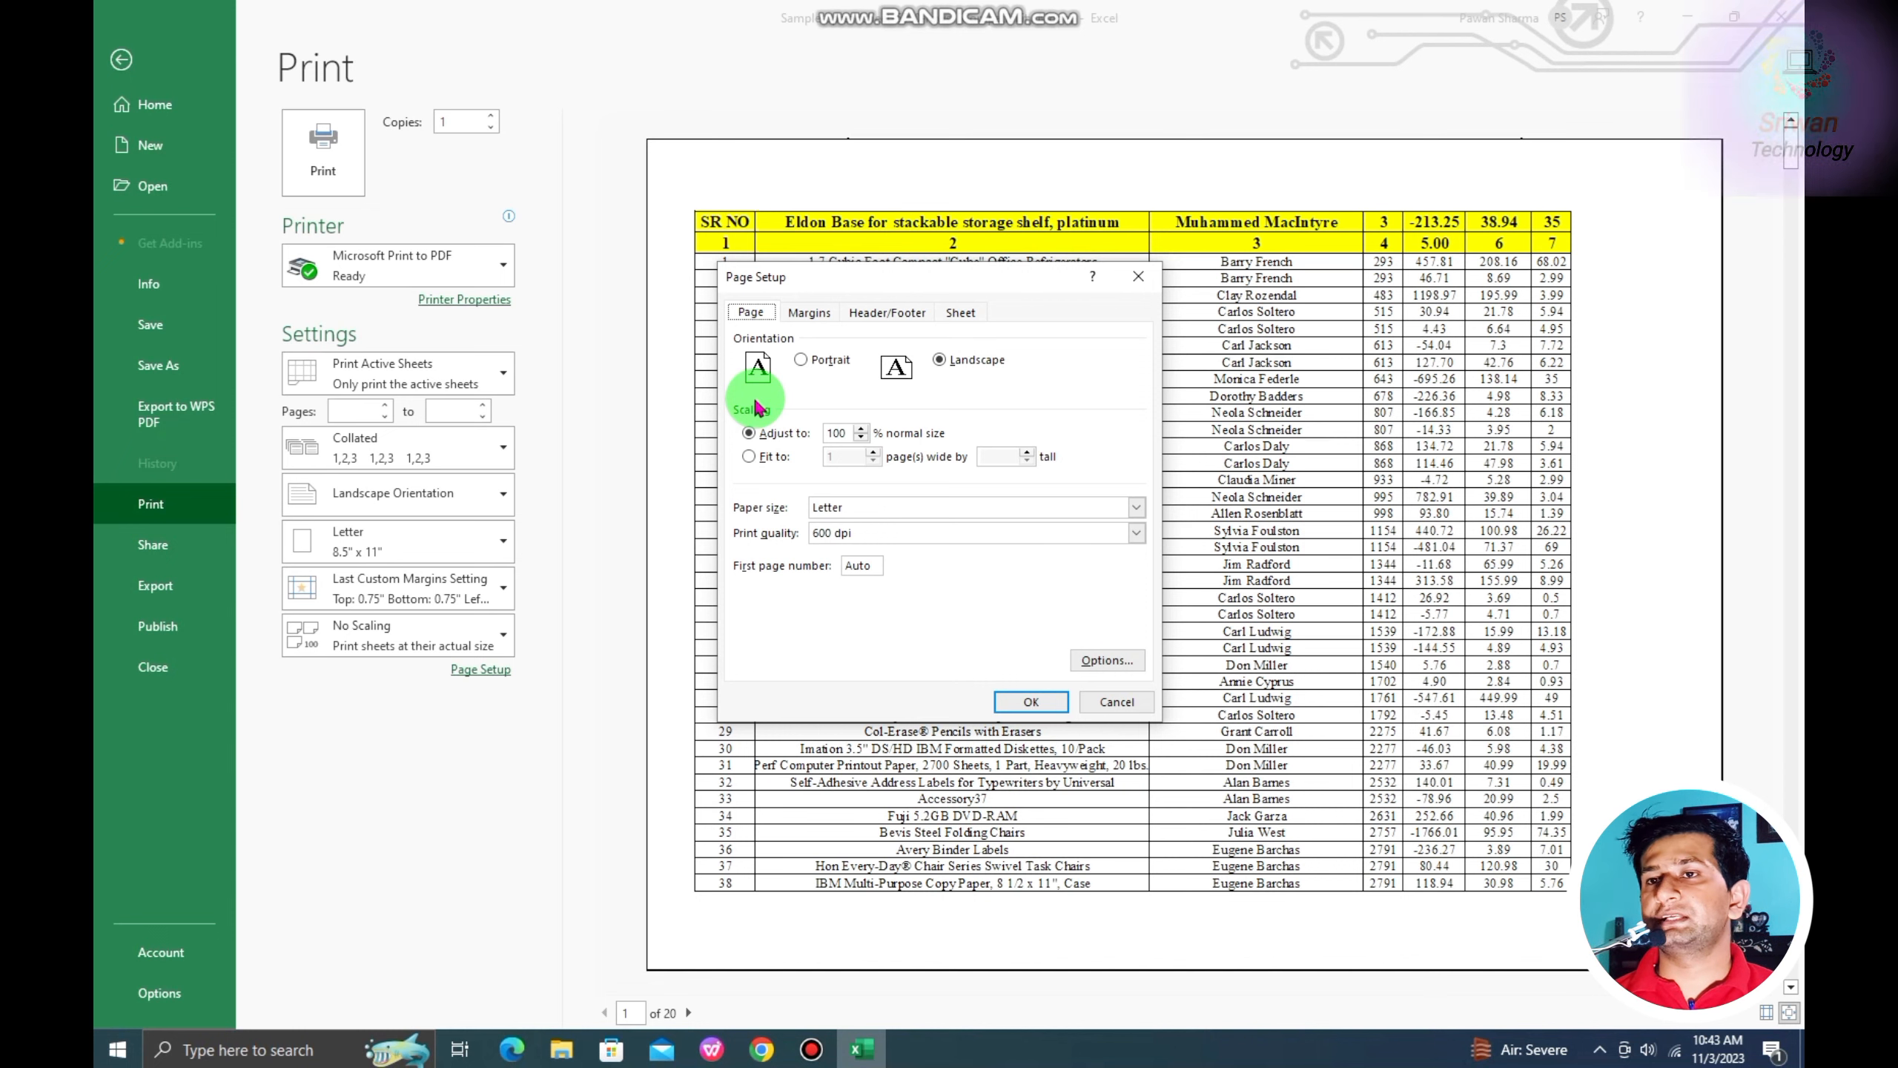
click(1116, 702)
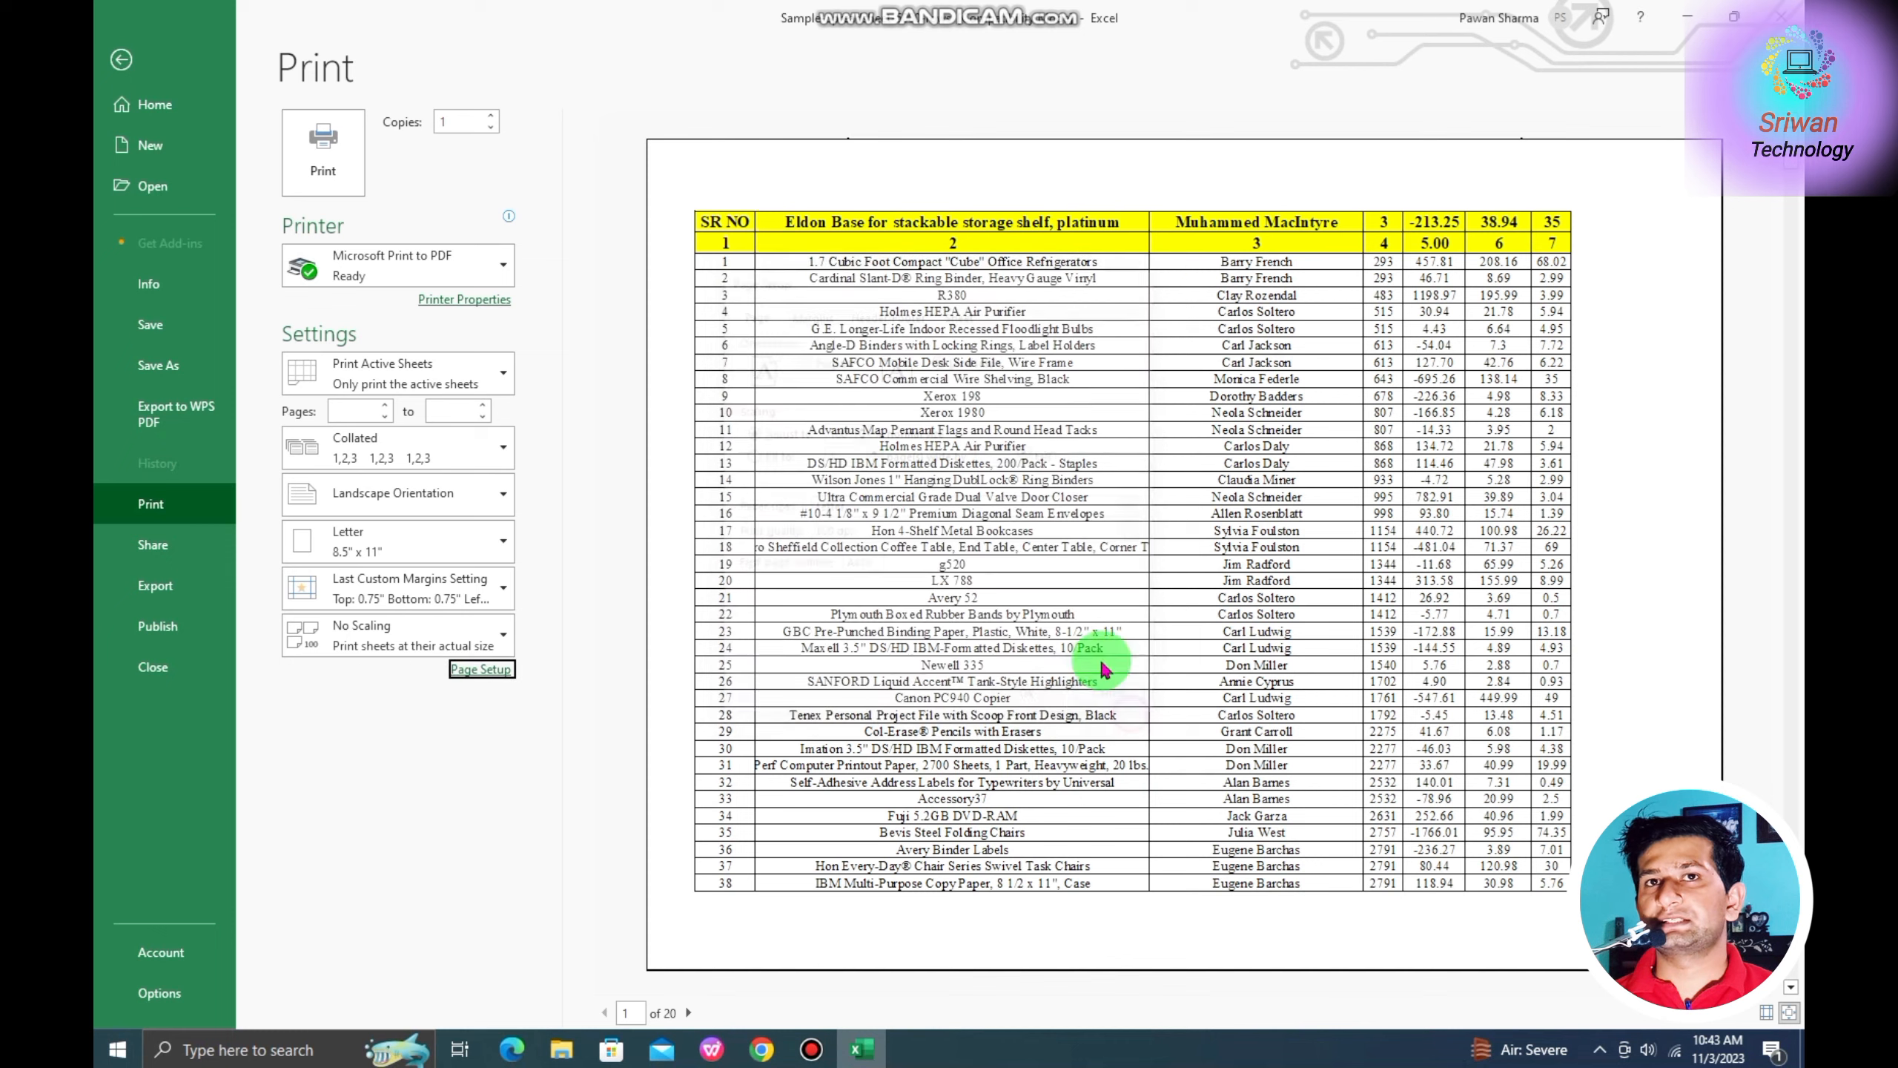
Narrow column C, autofit columns G and H, and view the print preview again.
click(123, 88)
click(610, 358)
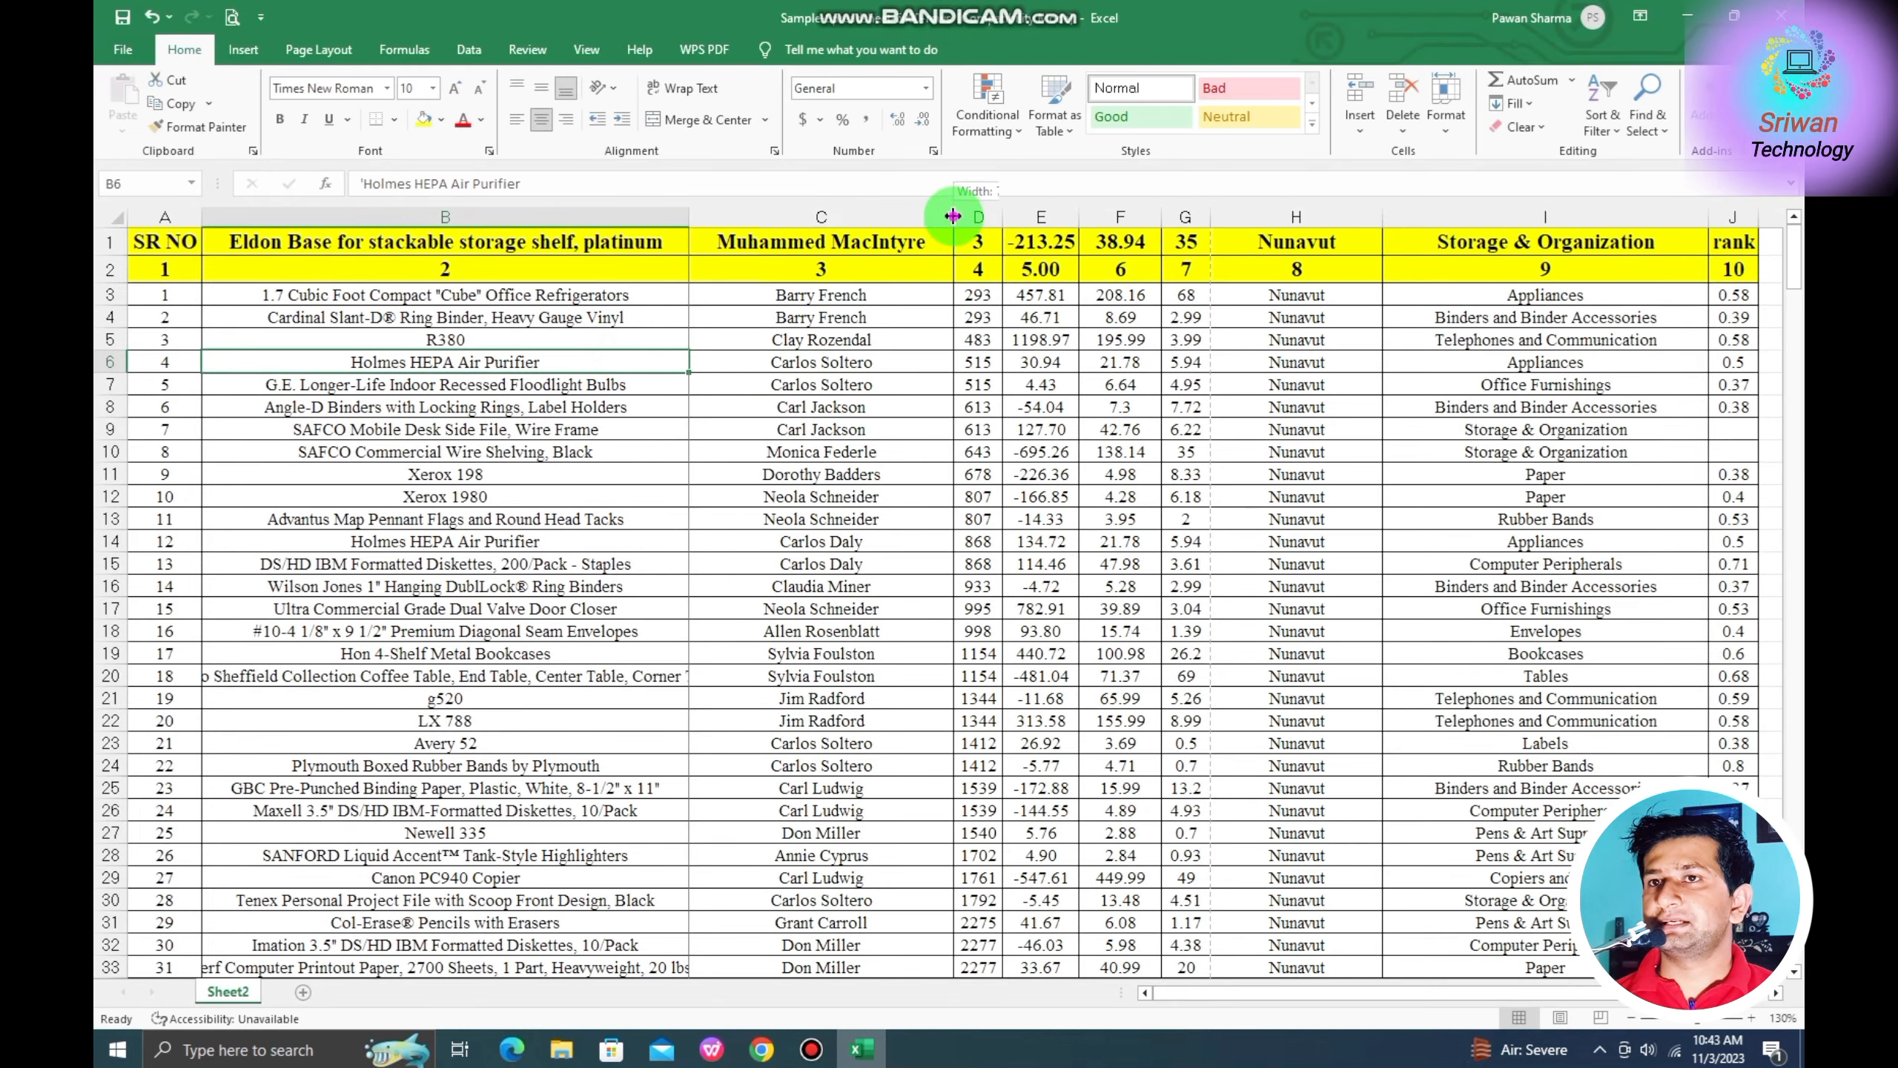
drag(952, 216, 938, 215)
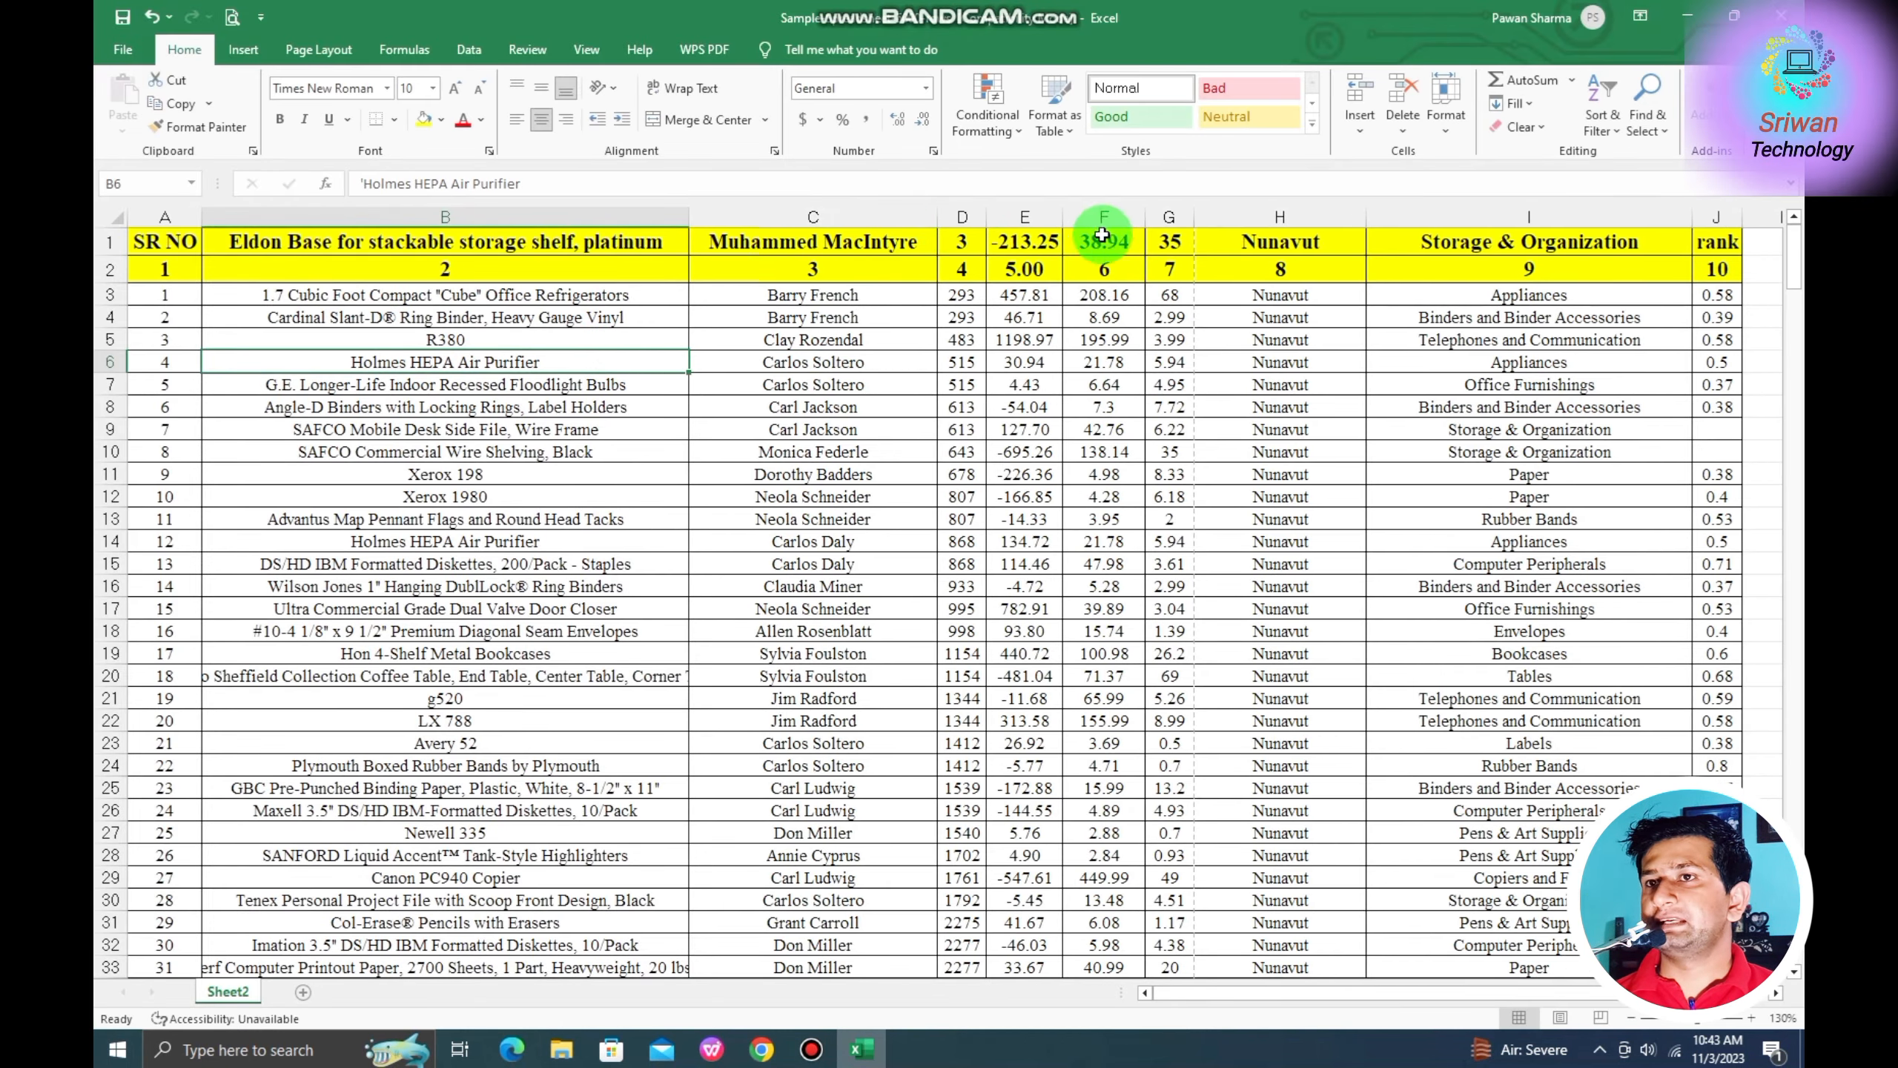
double_click(1196, 212)
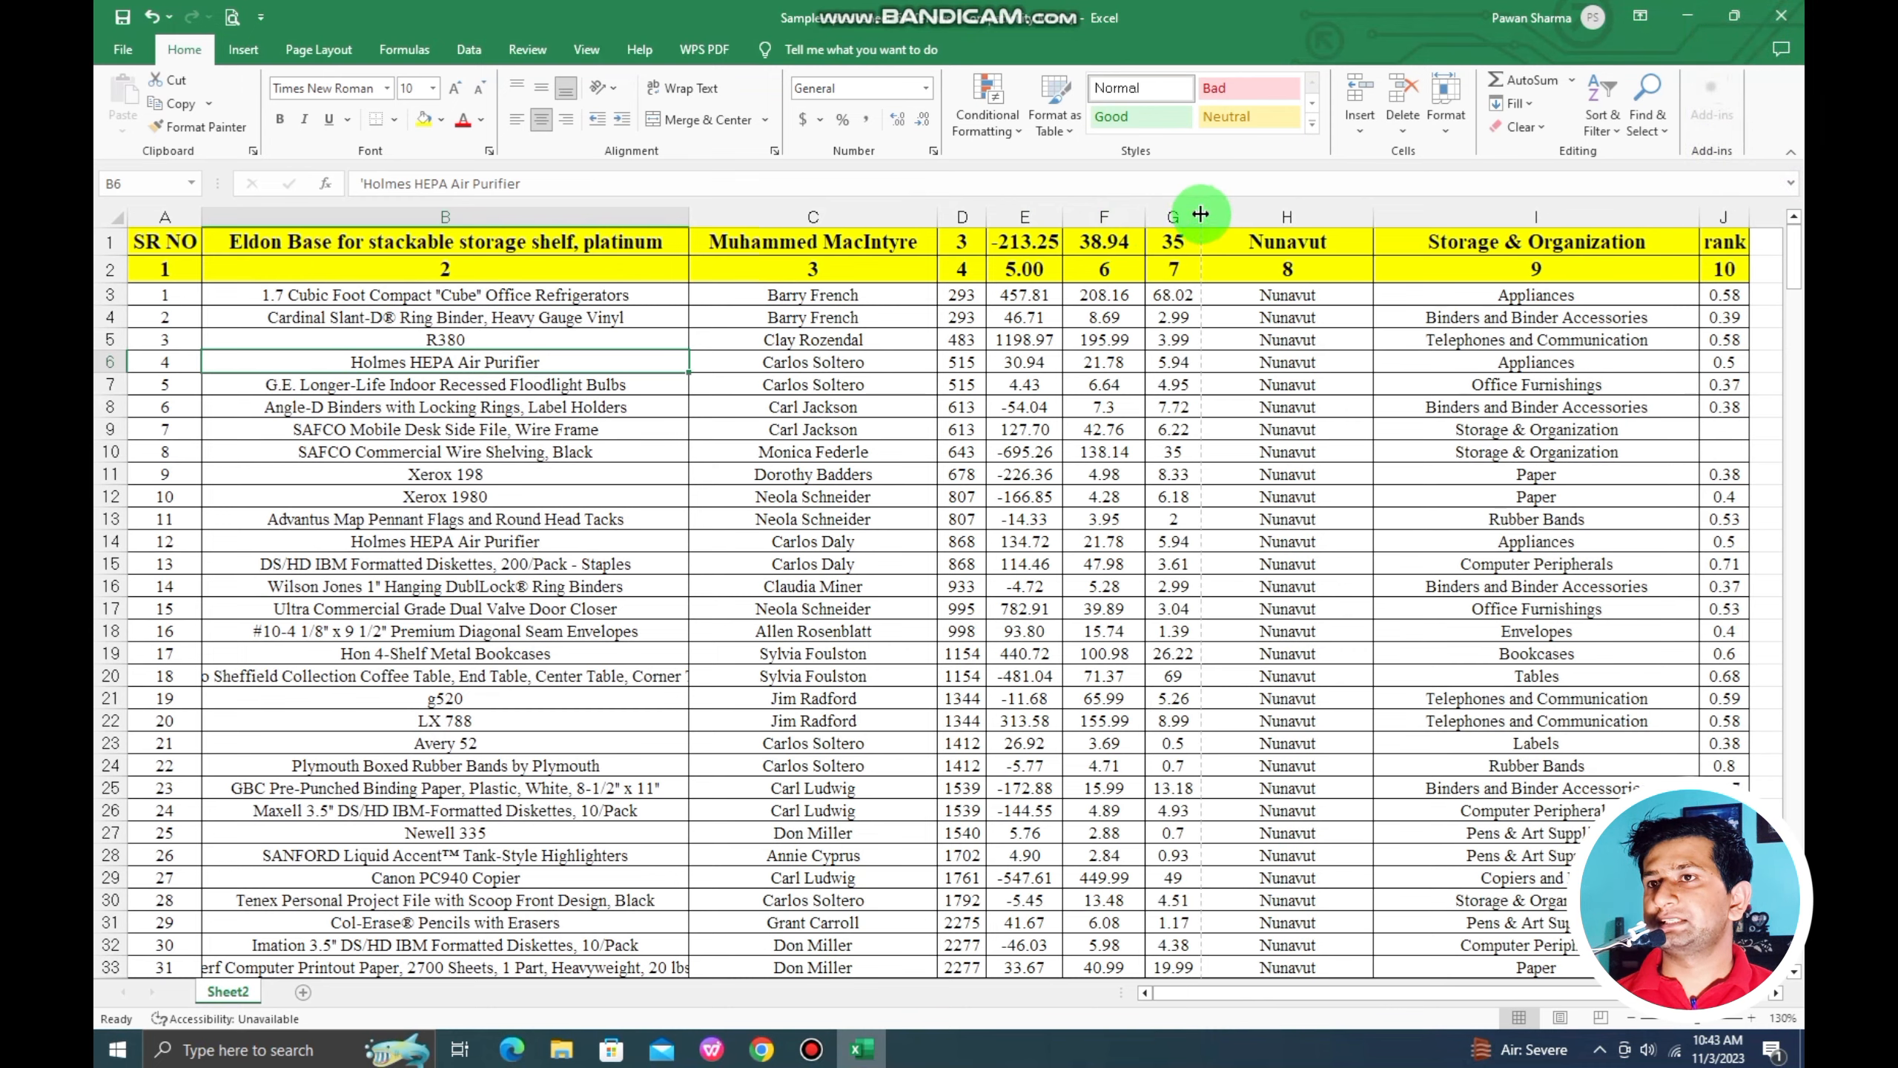
double_click(1373, 214)
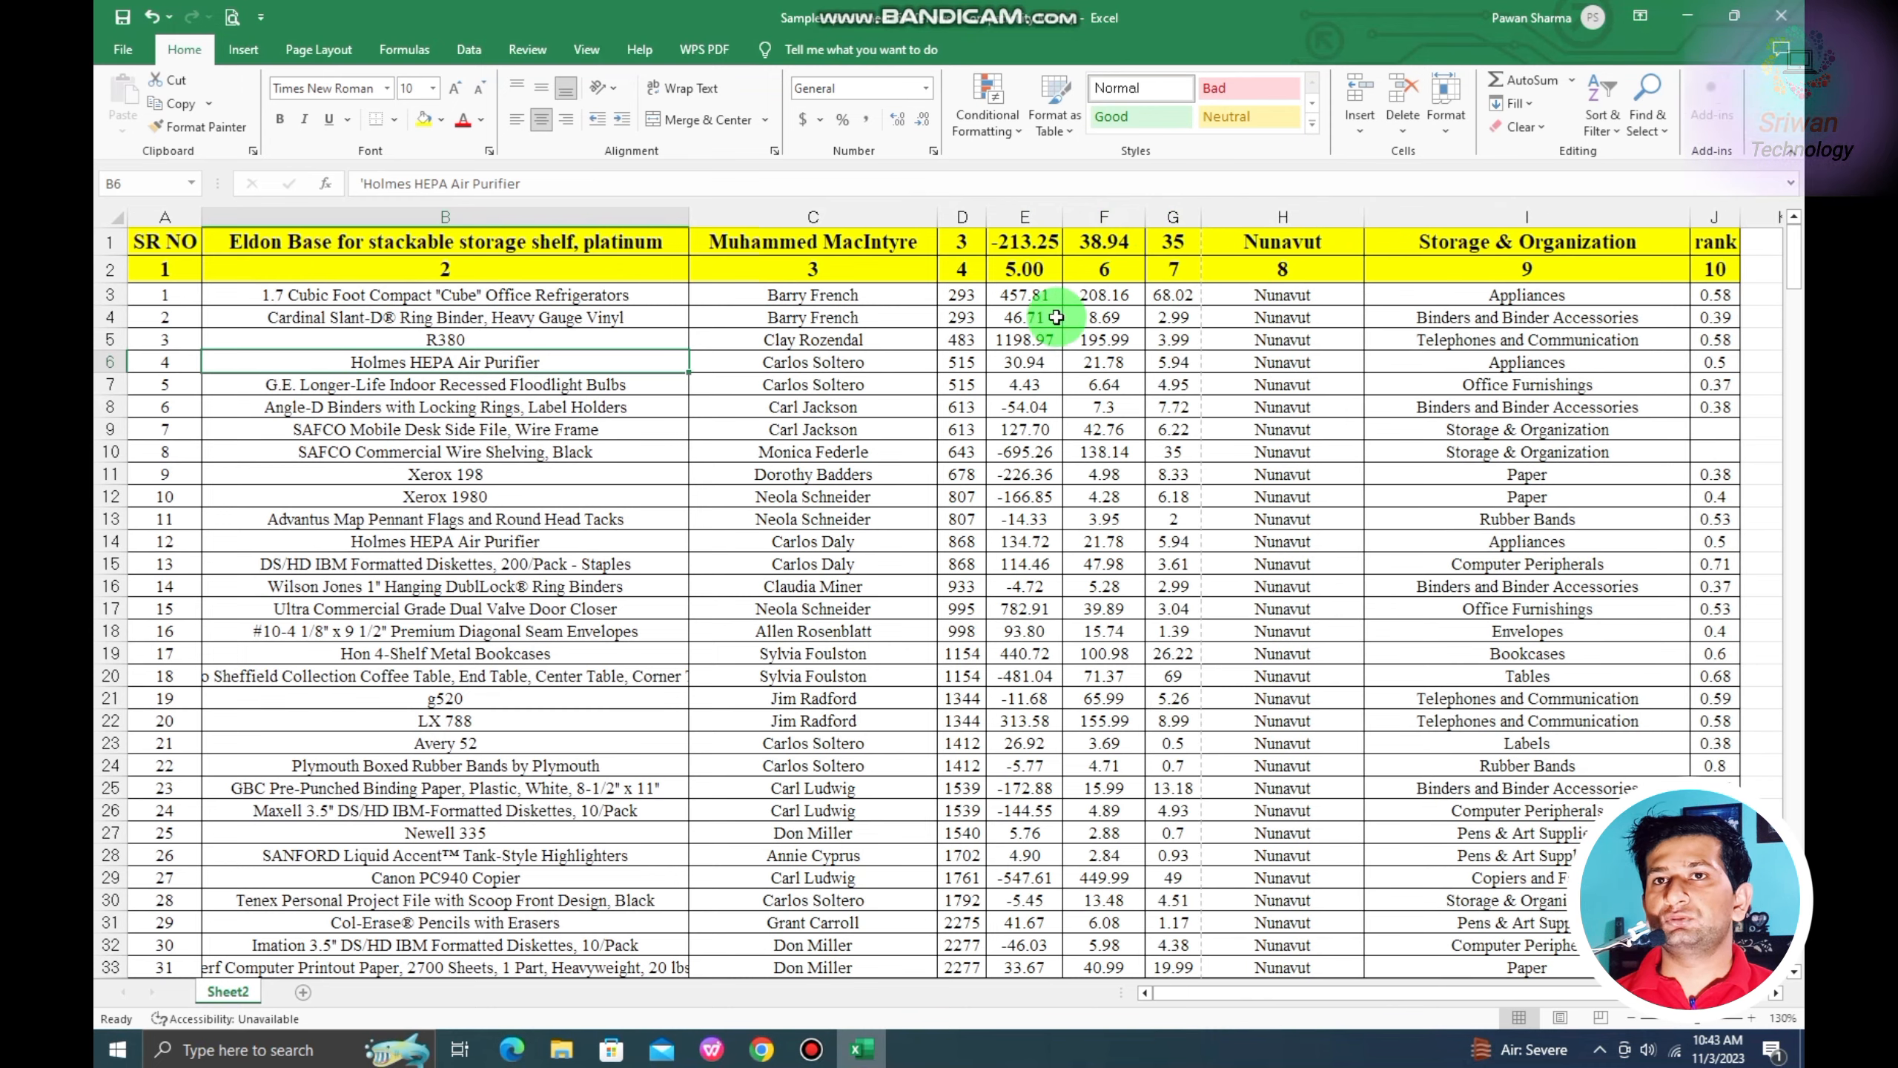
click(772, 317)
click(231, 16)
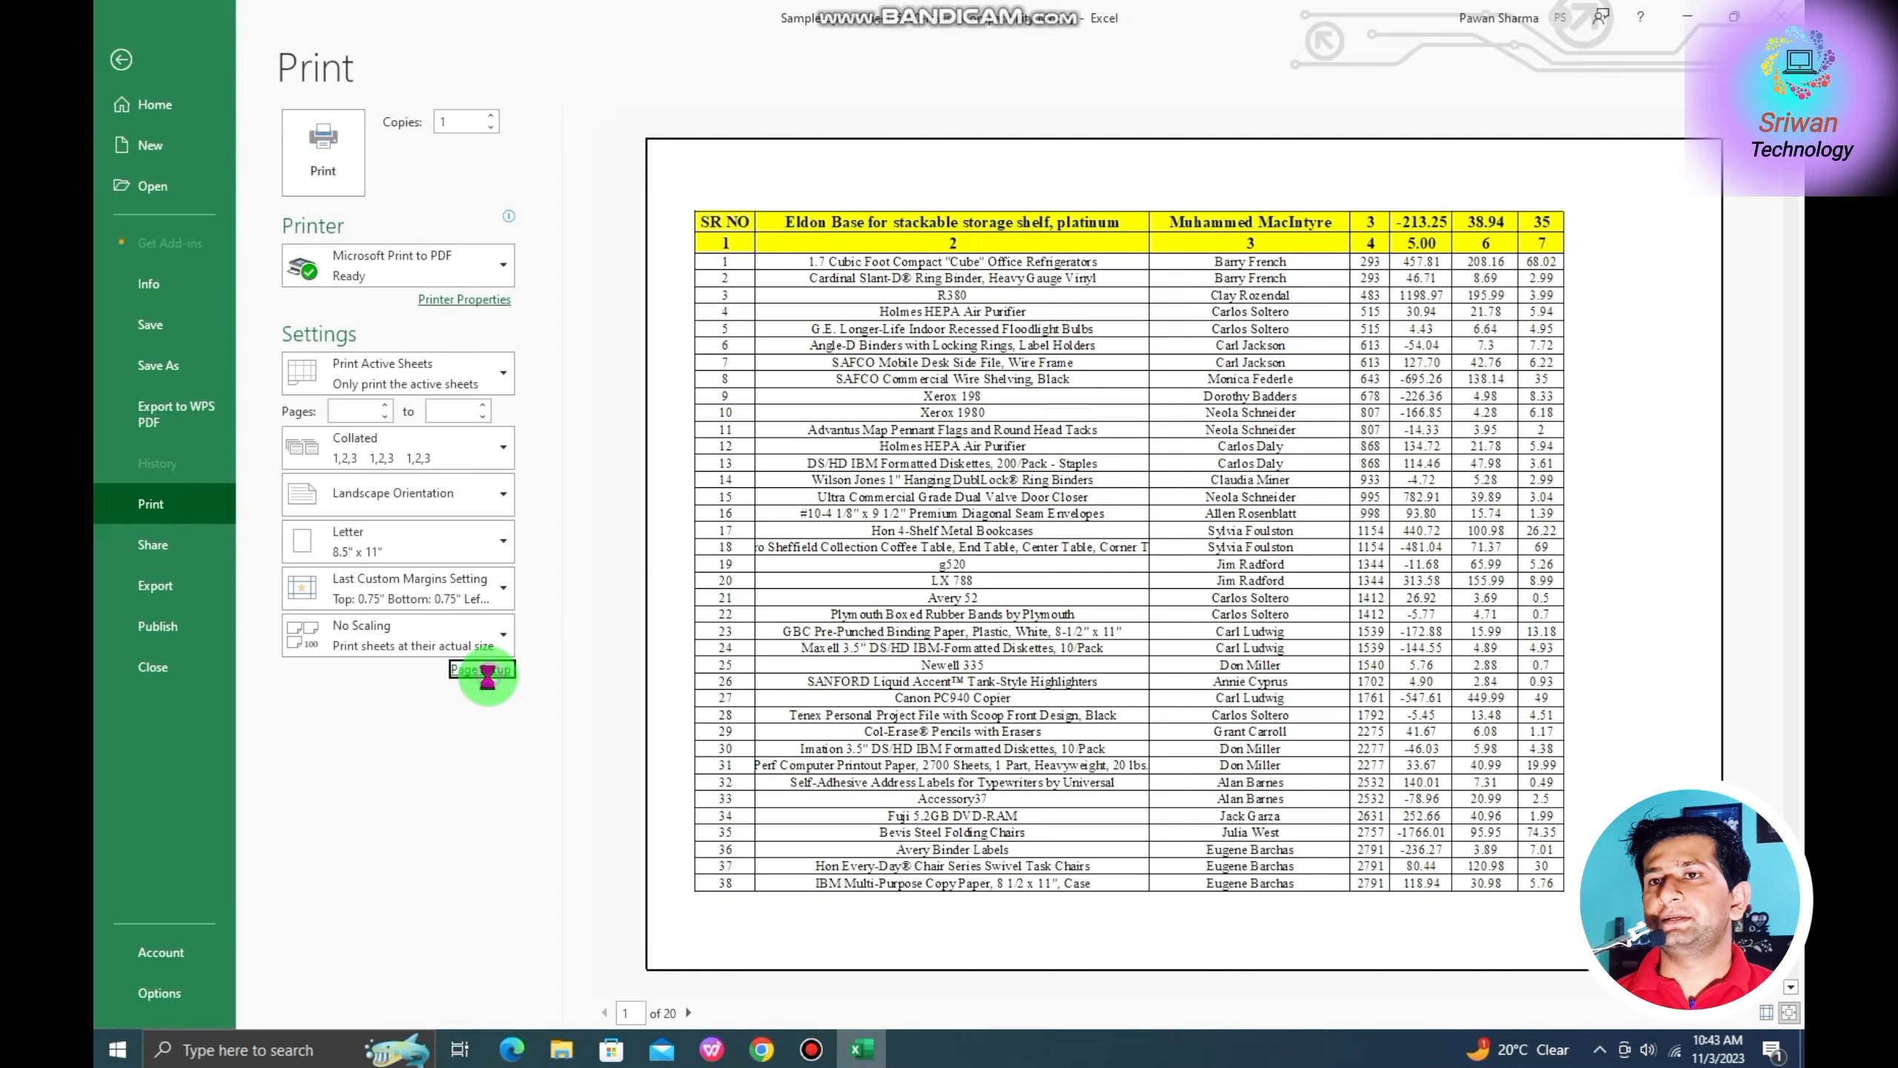
click(484, 670)
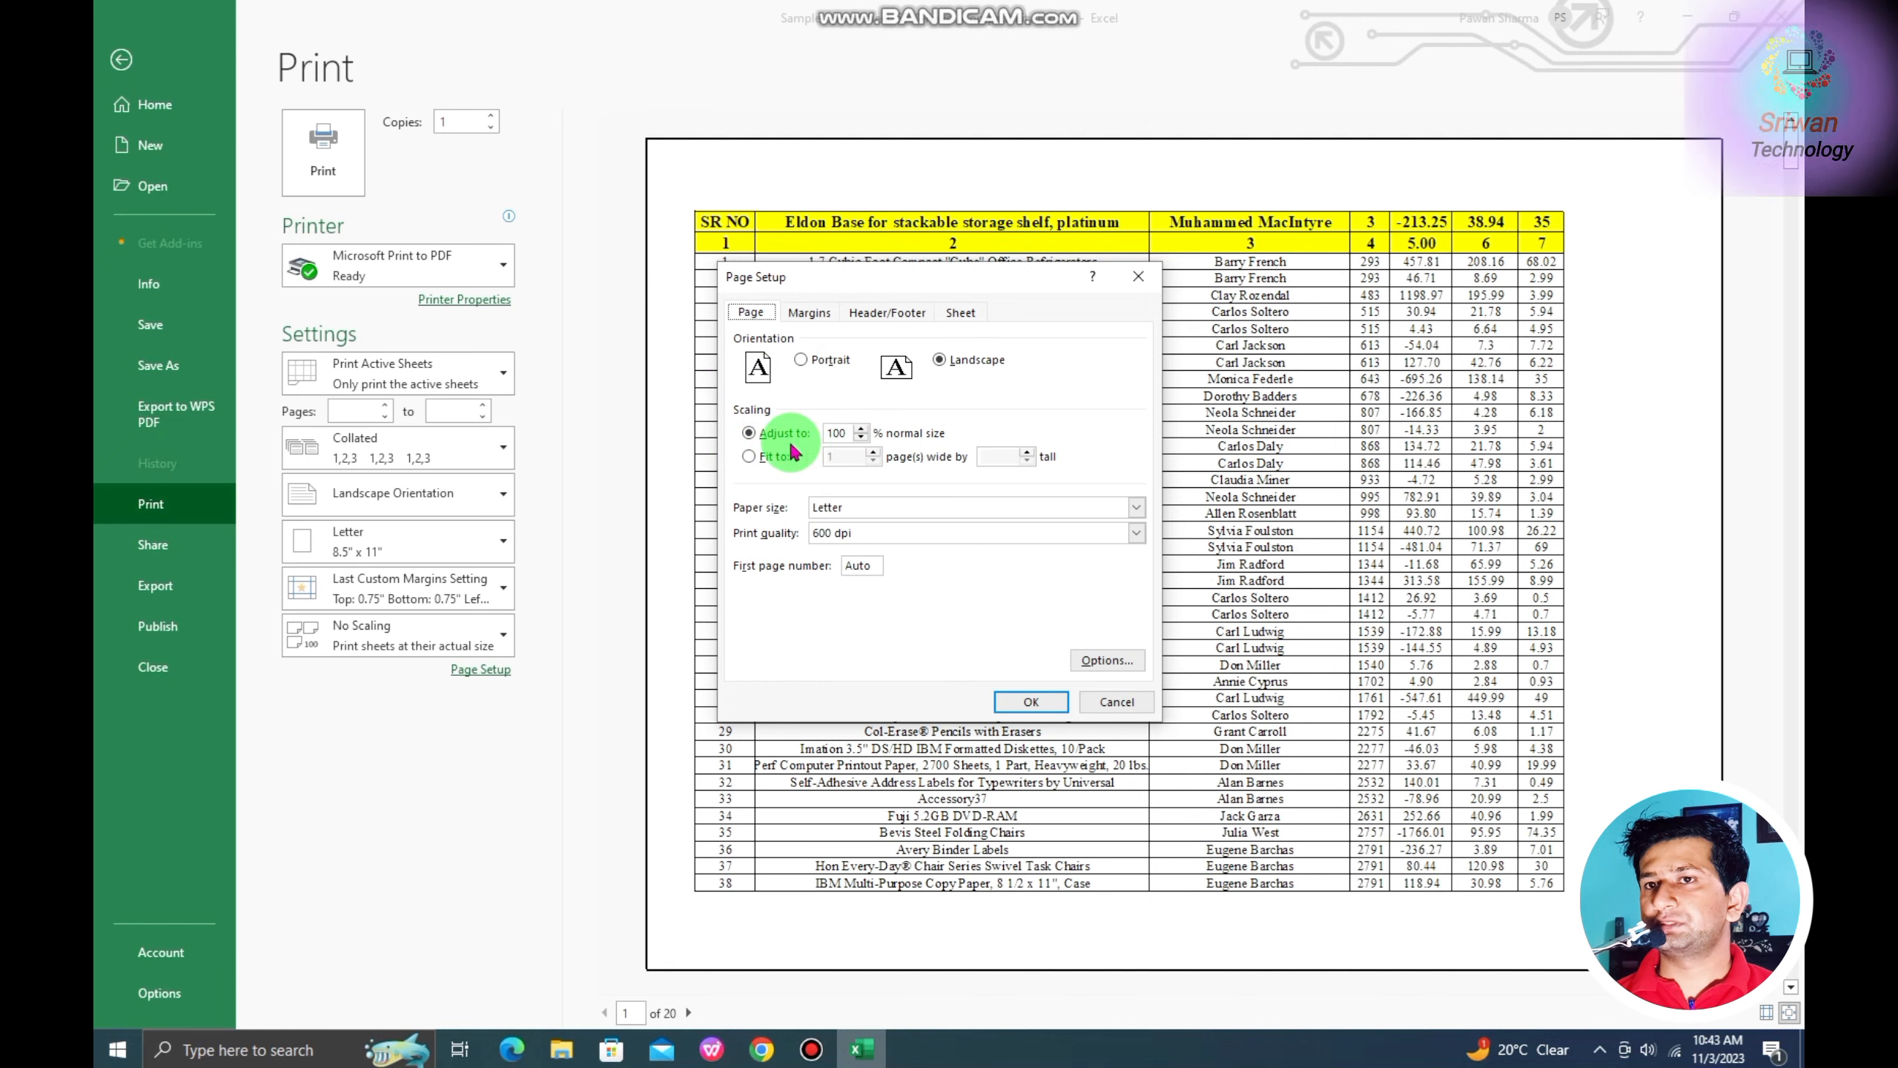
double_click(834, 434)
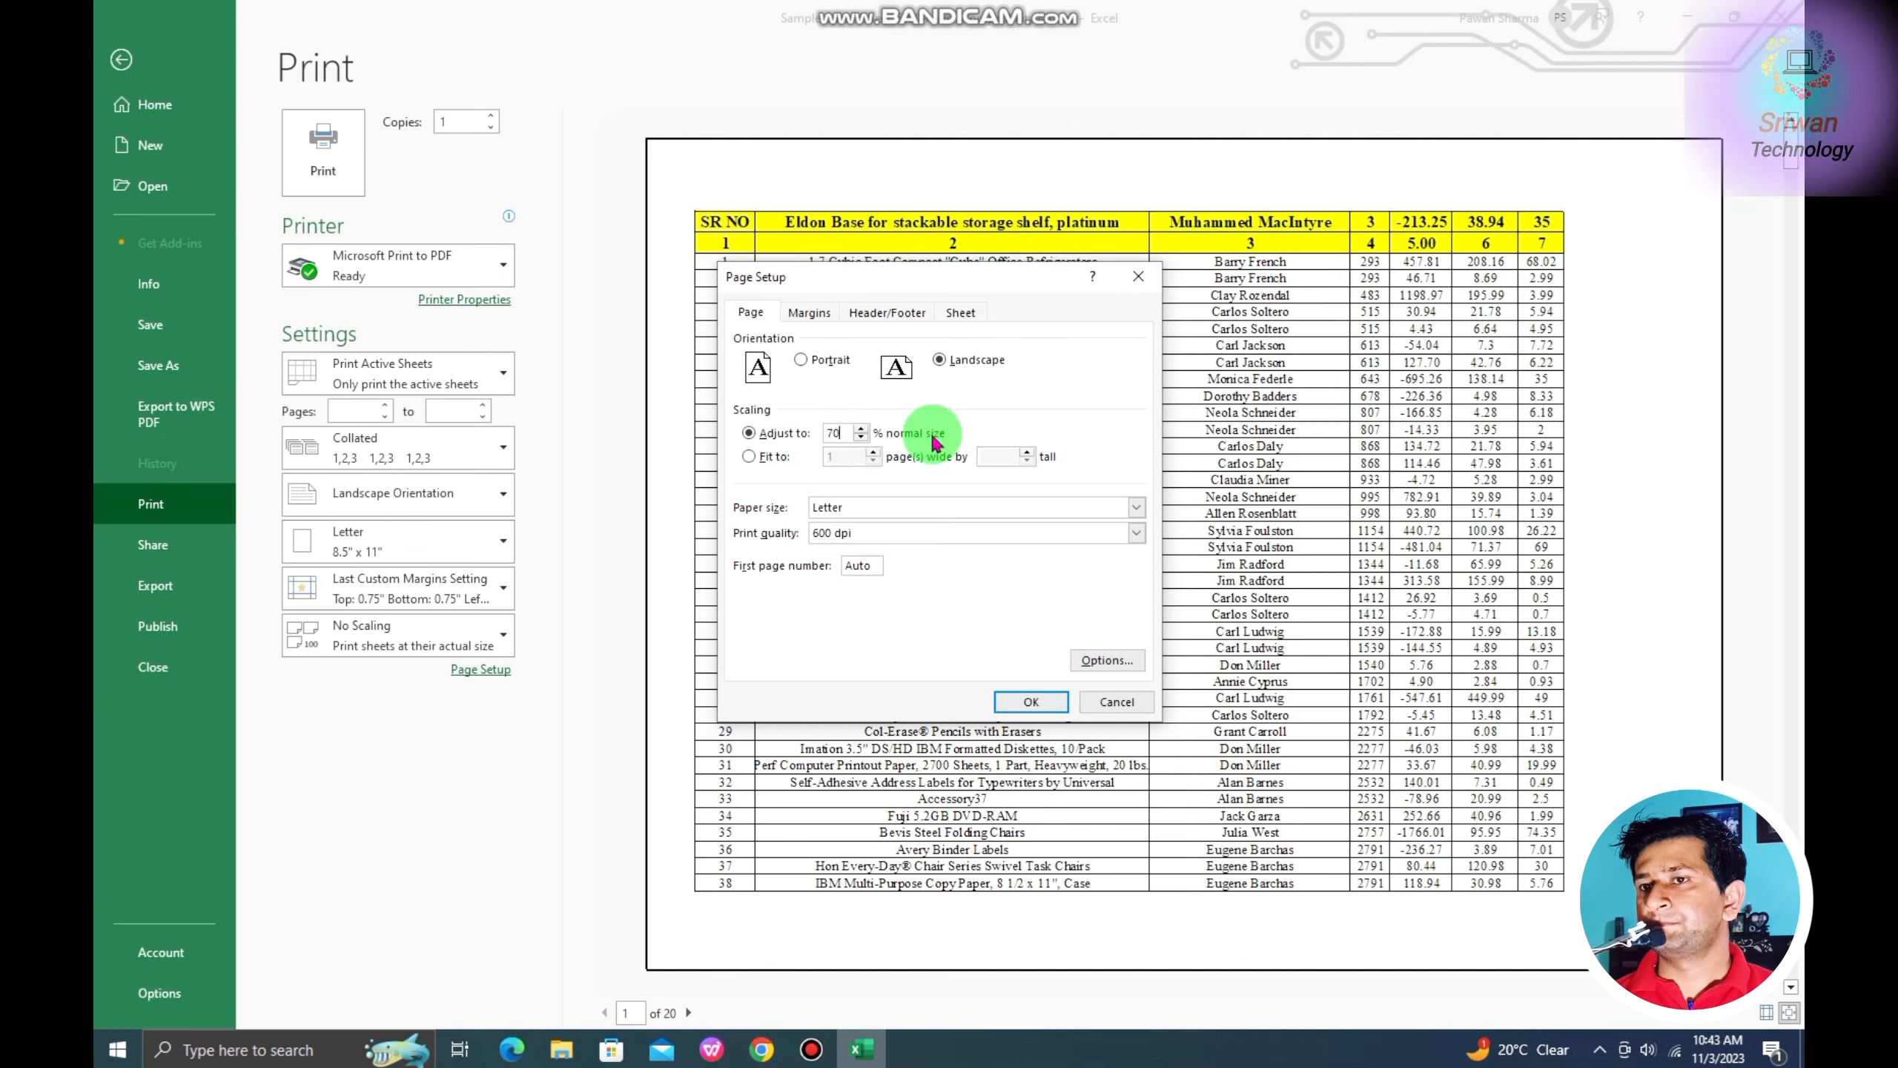
click(1032, 706)
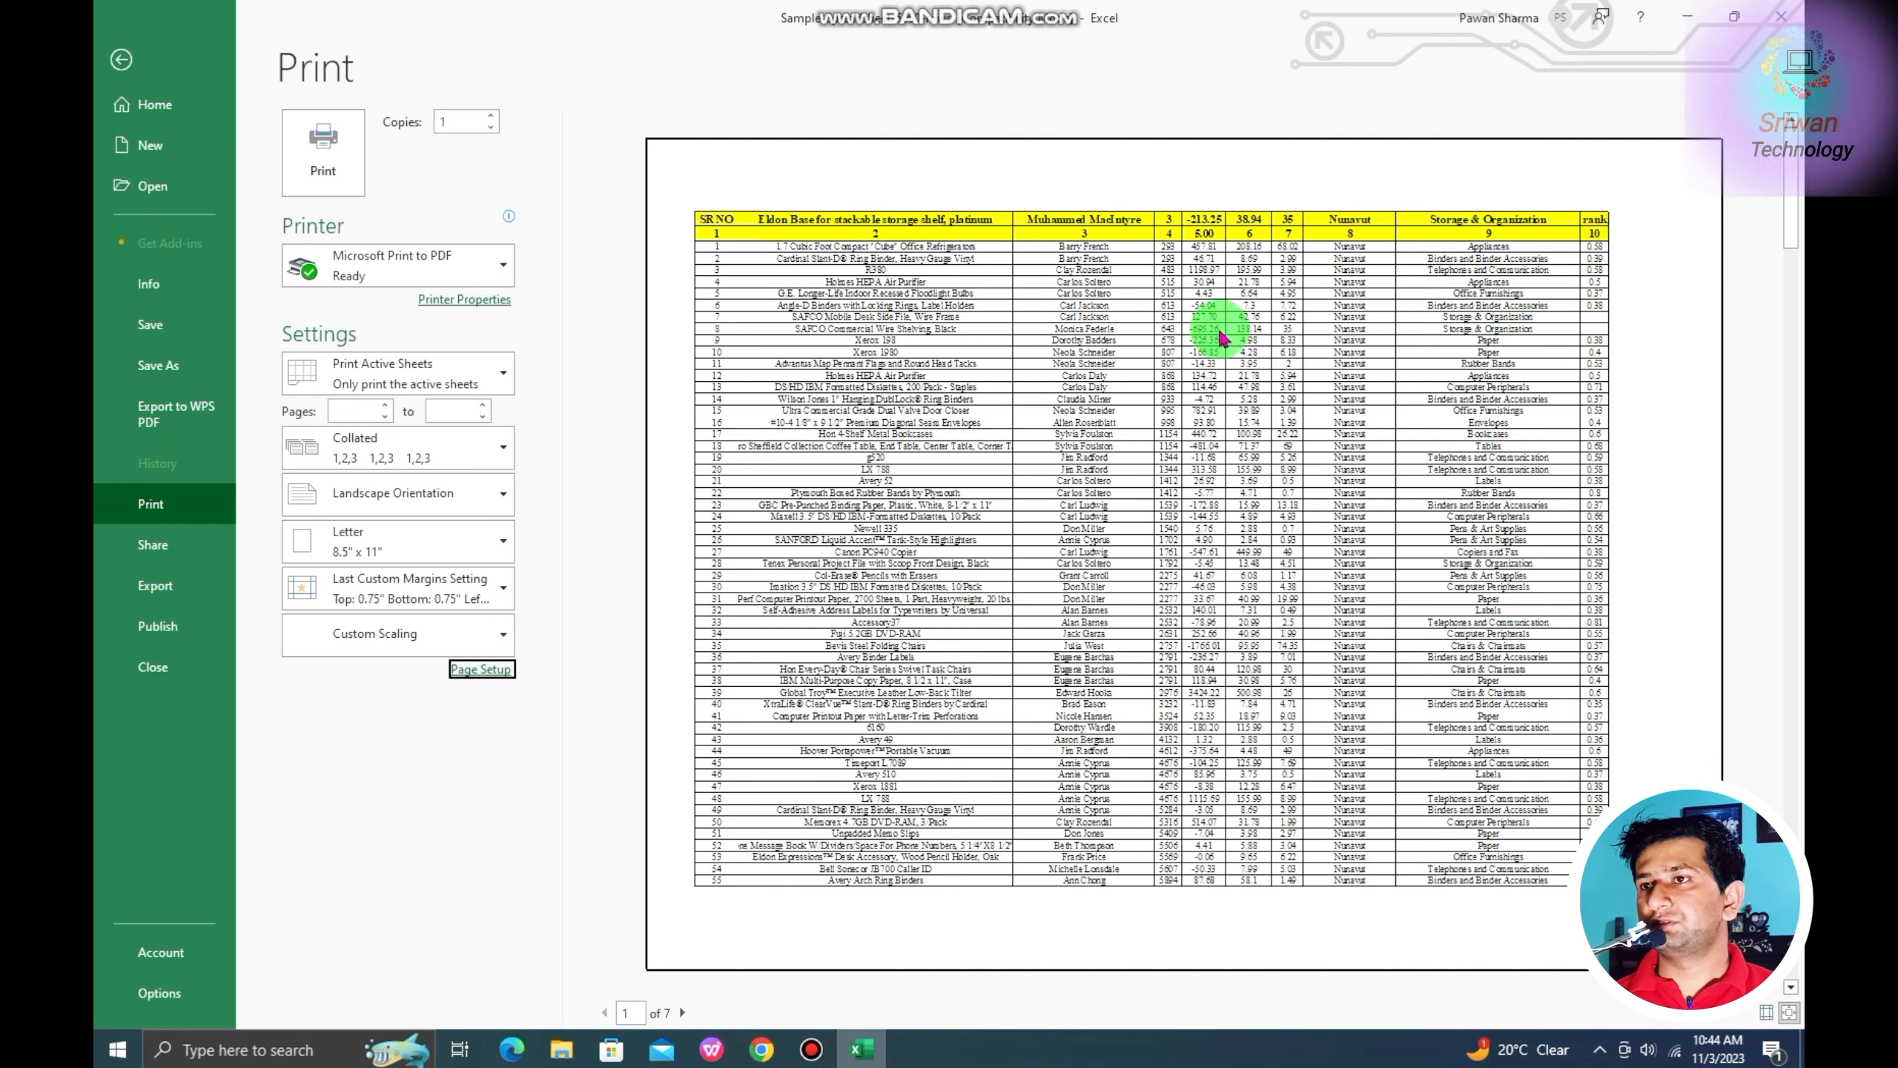
click(475, 675)
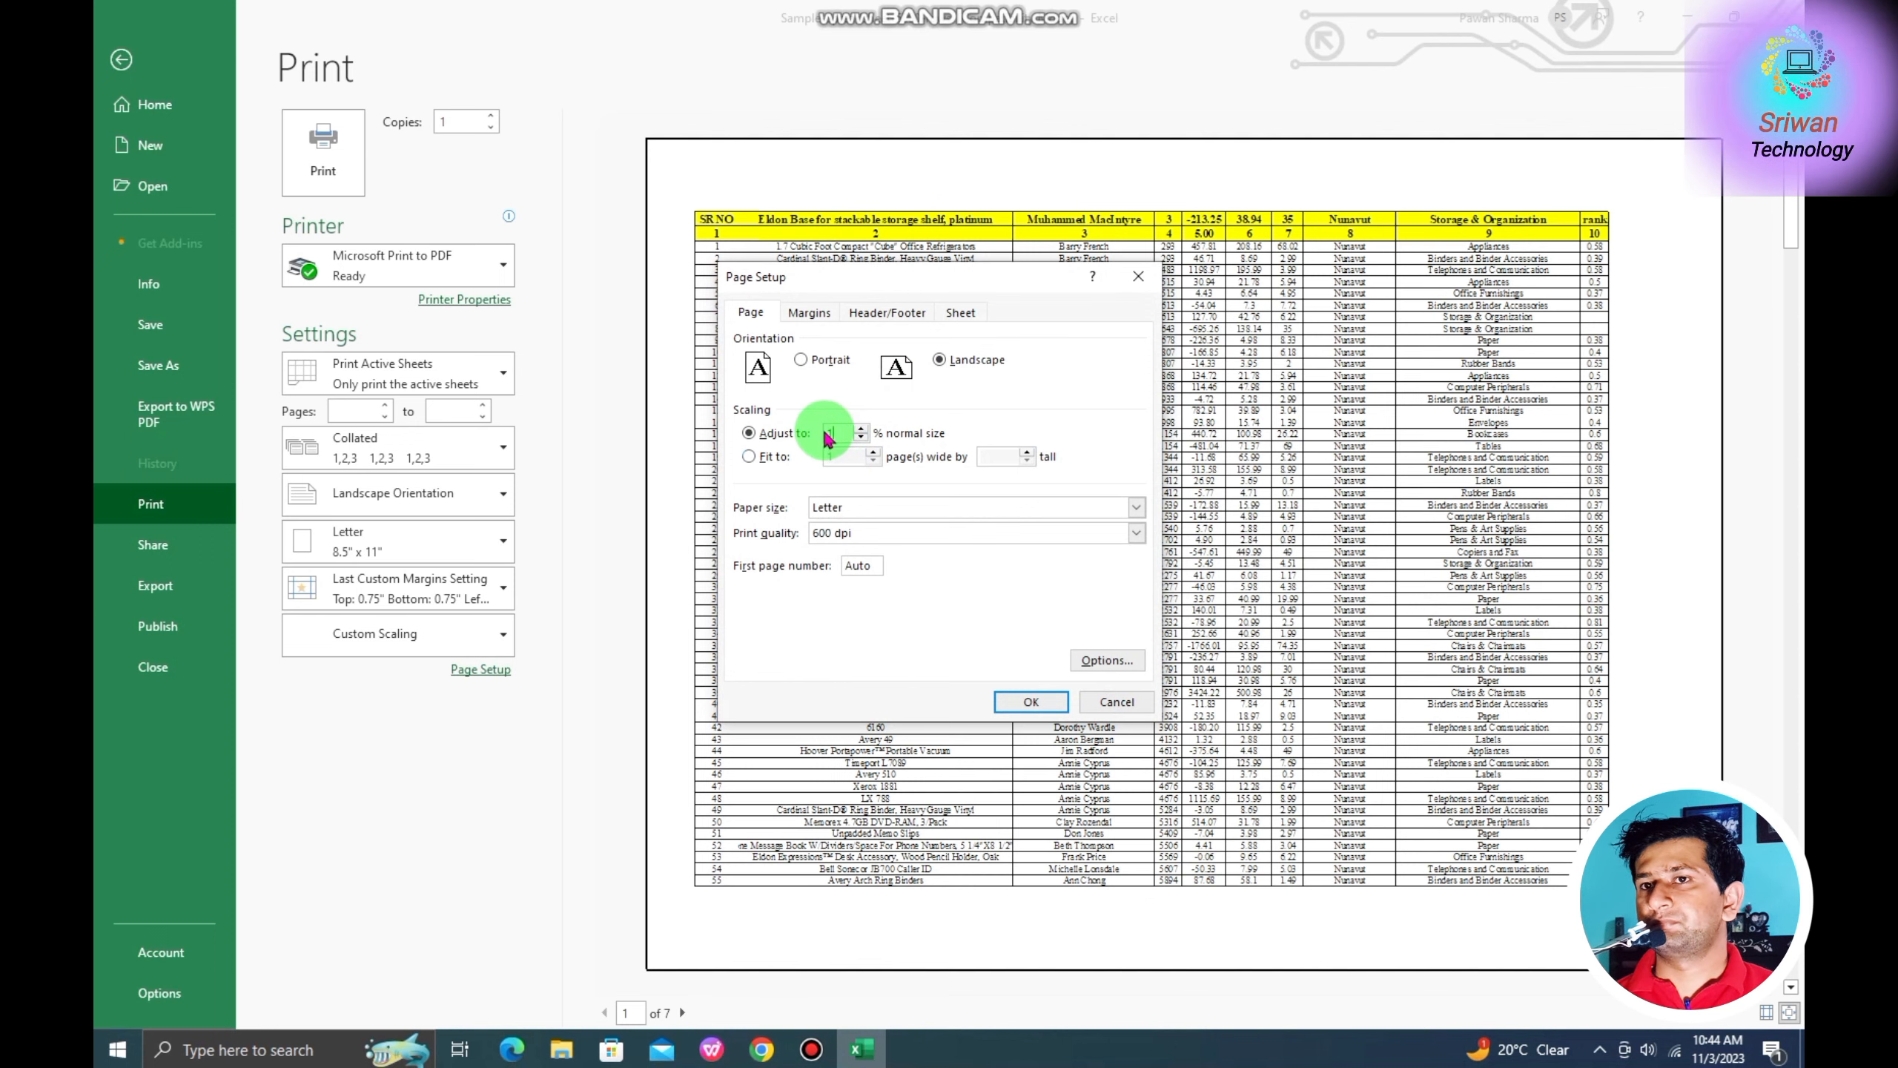
key(Return)
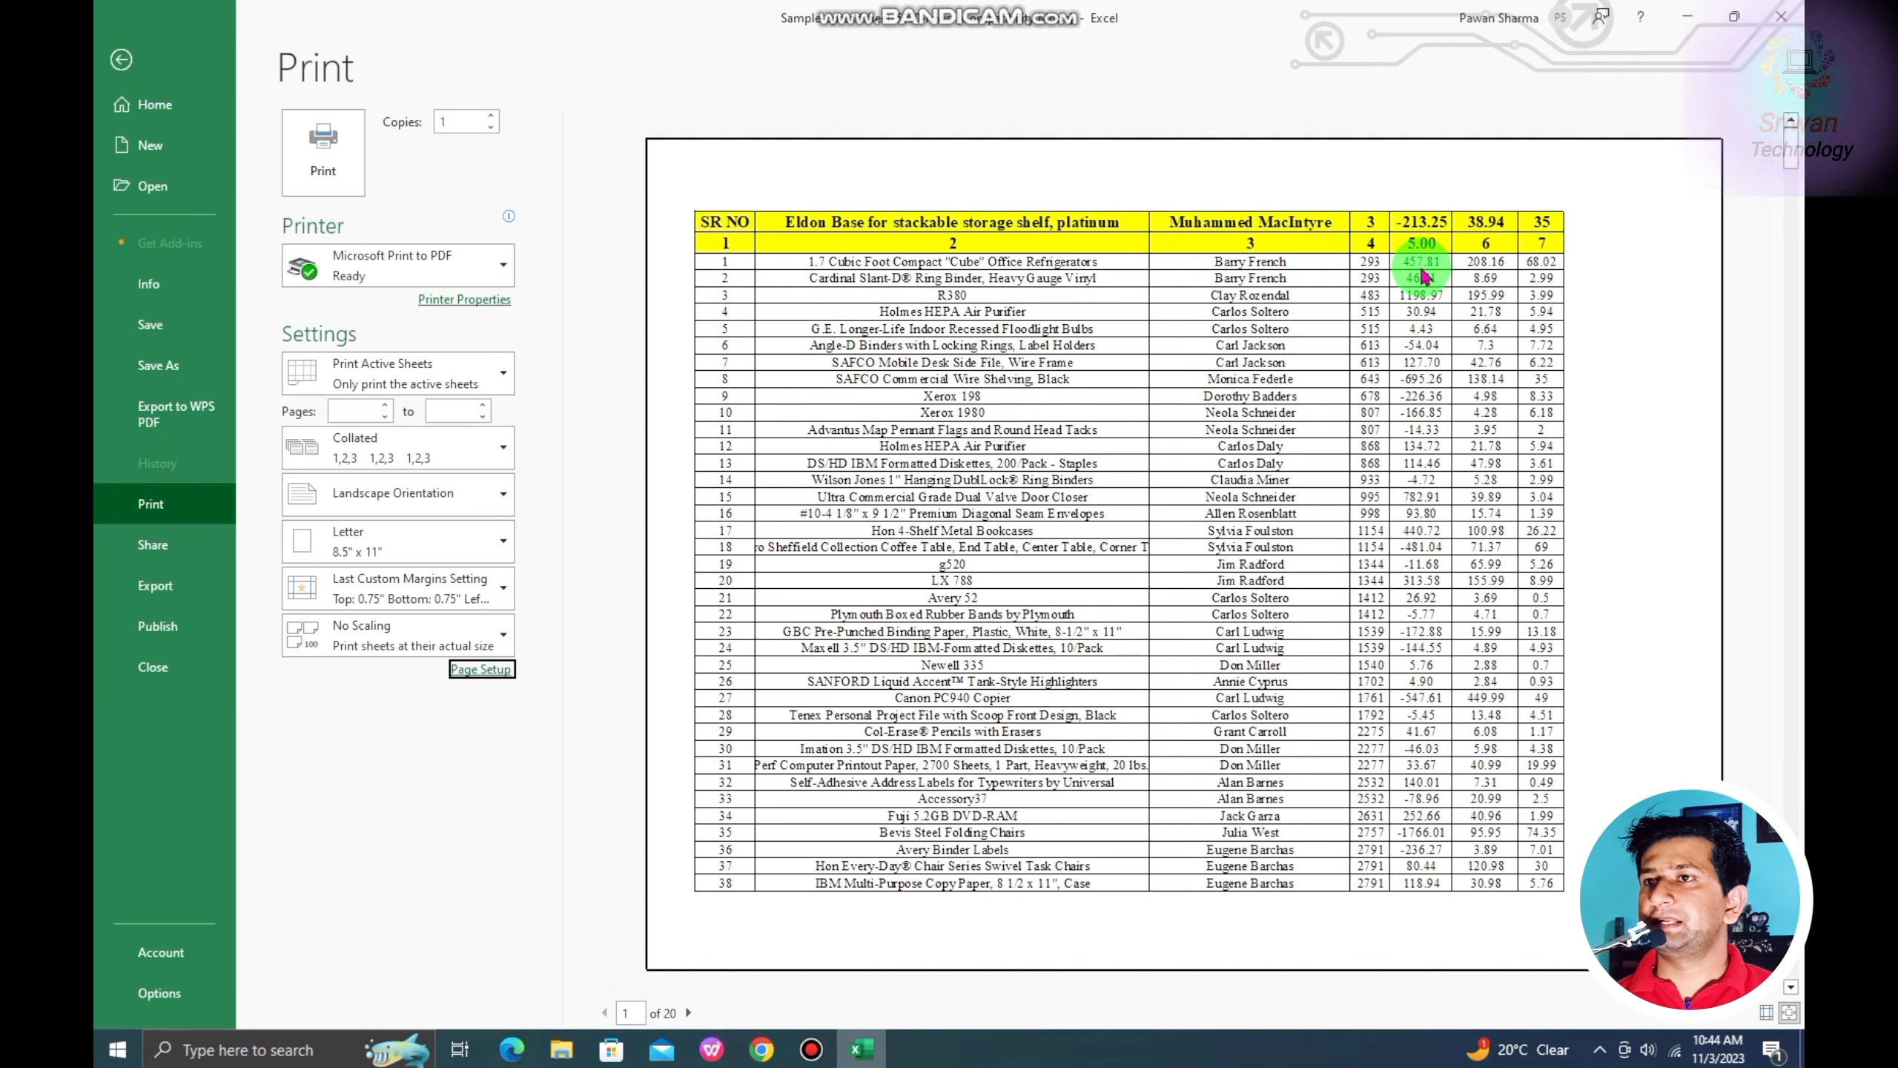
Scale the printout to fit 1 page wide with no height limit, giving 7 pages.
click(479, 670)
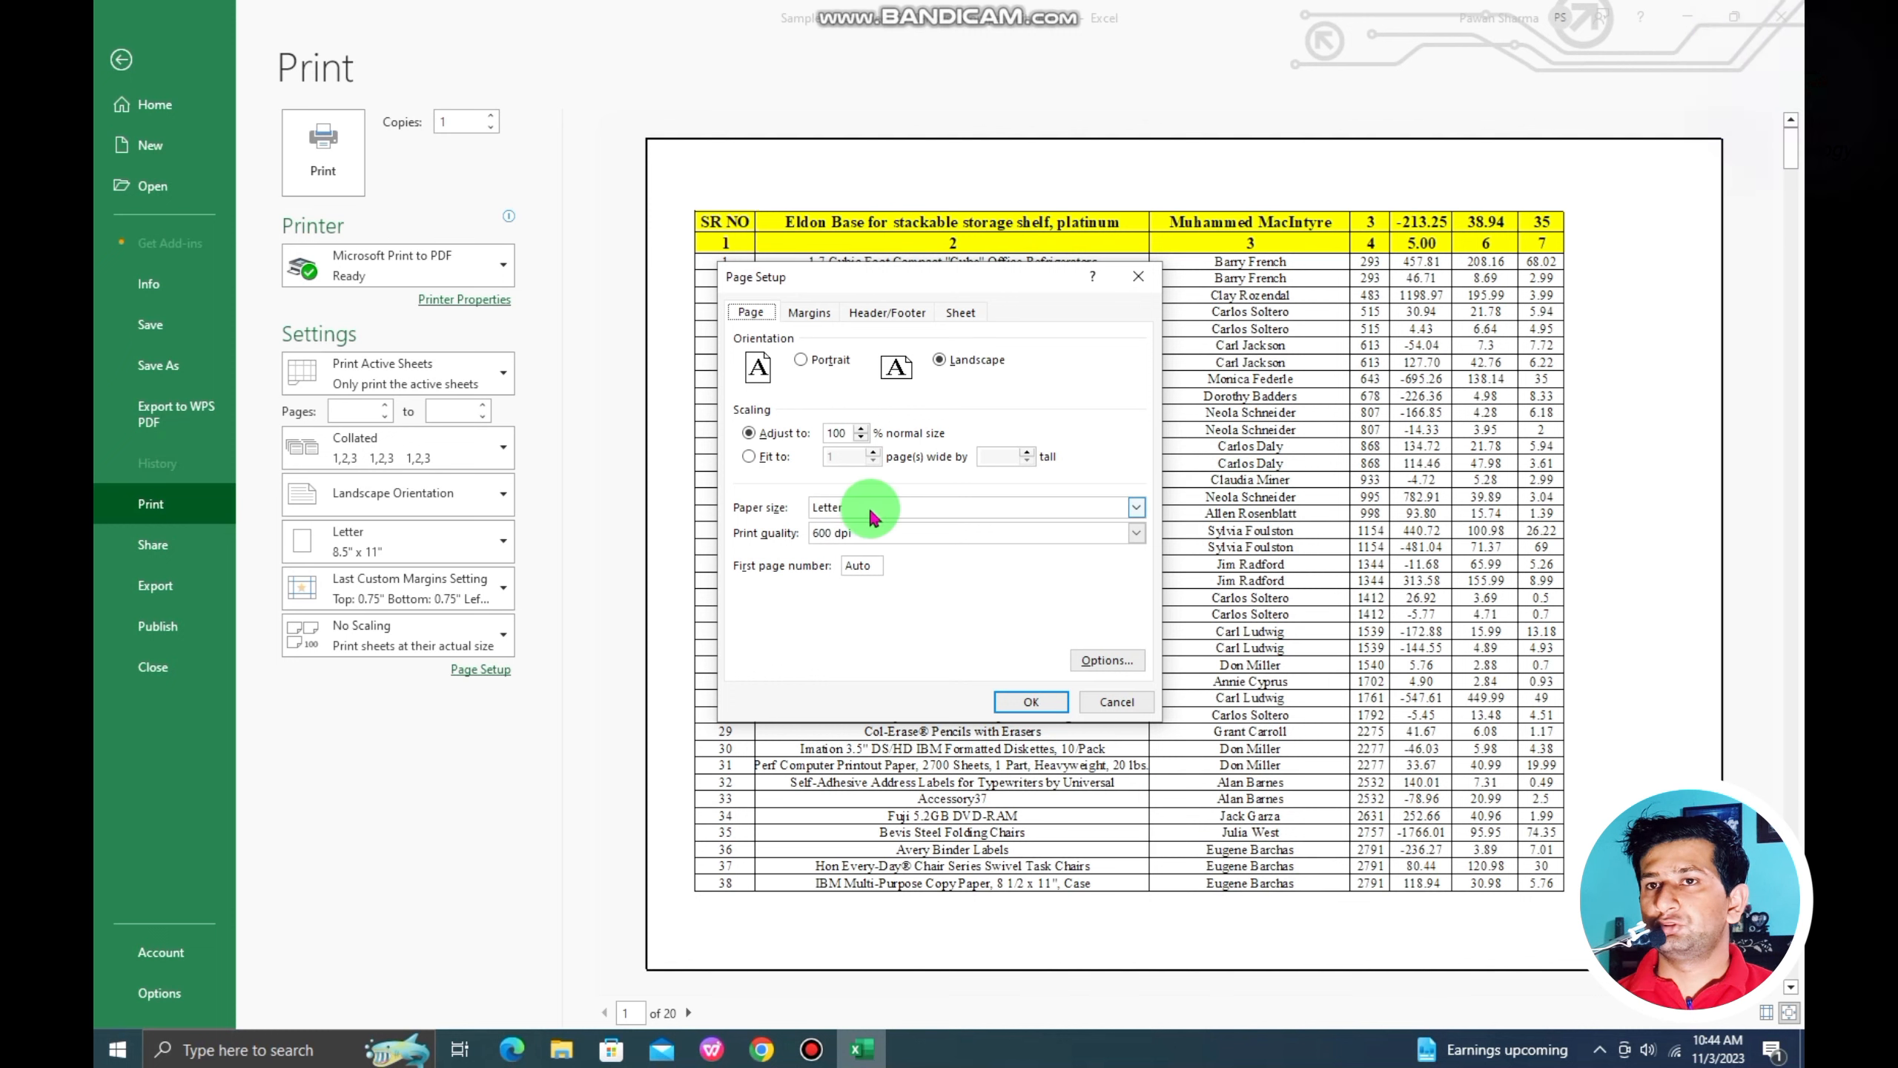
click(748, 458)
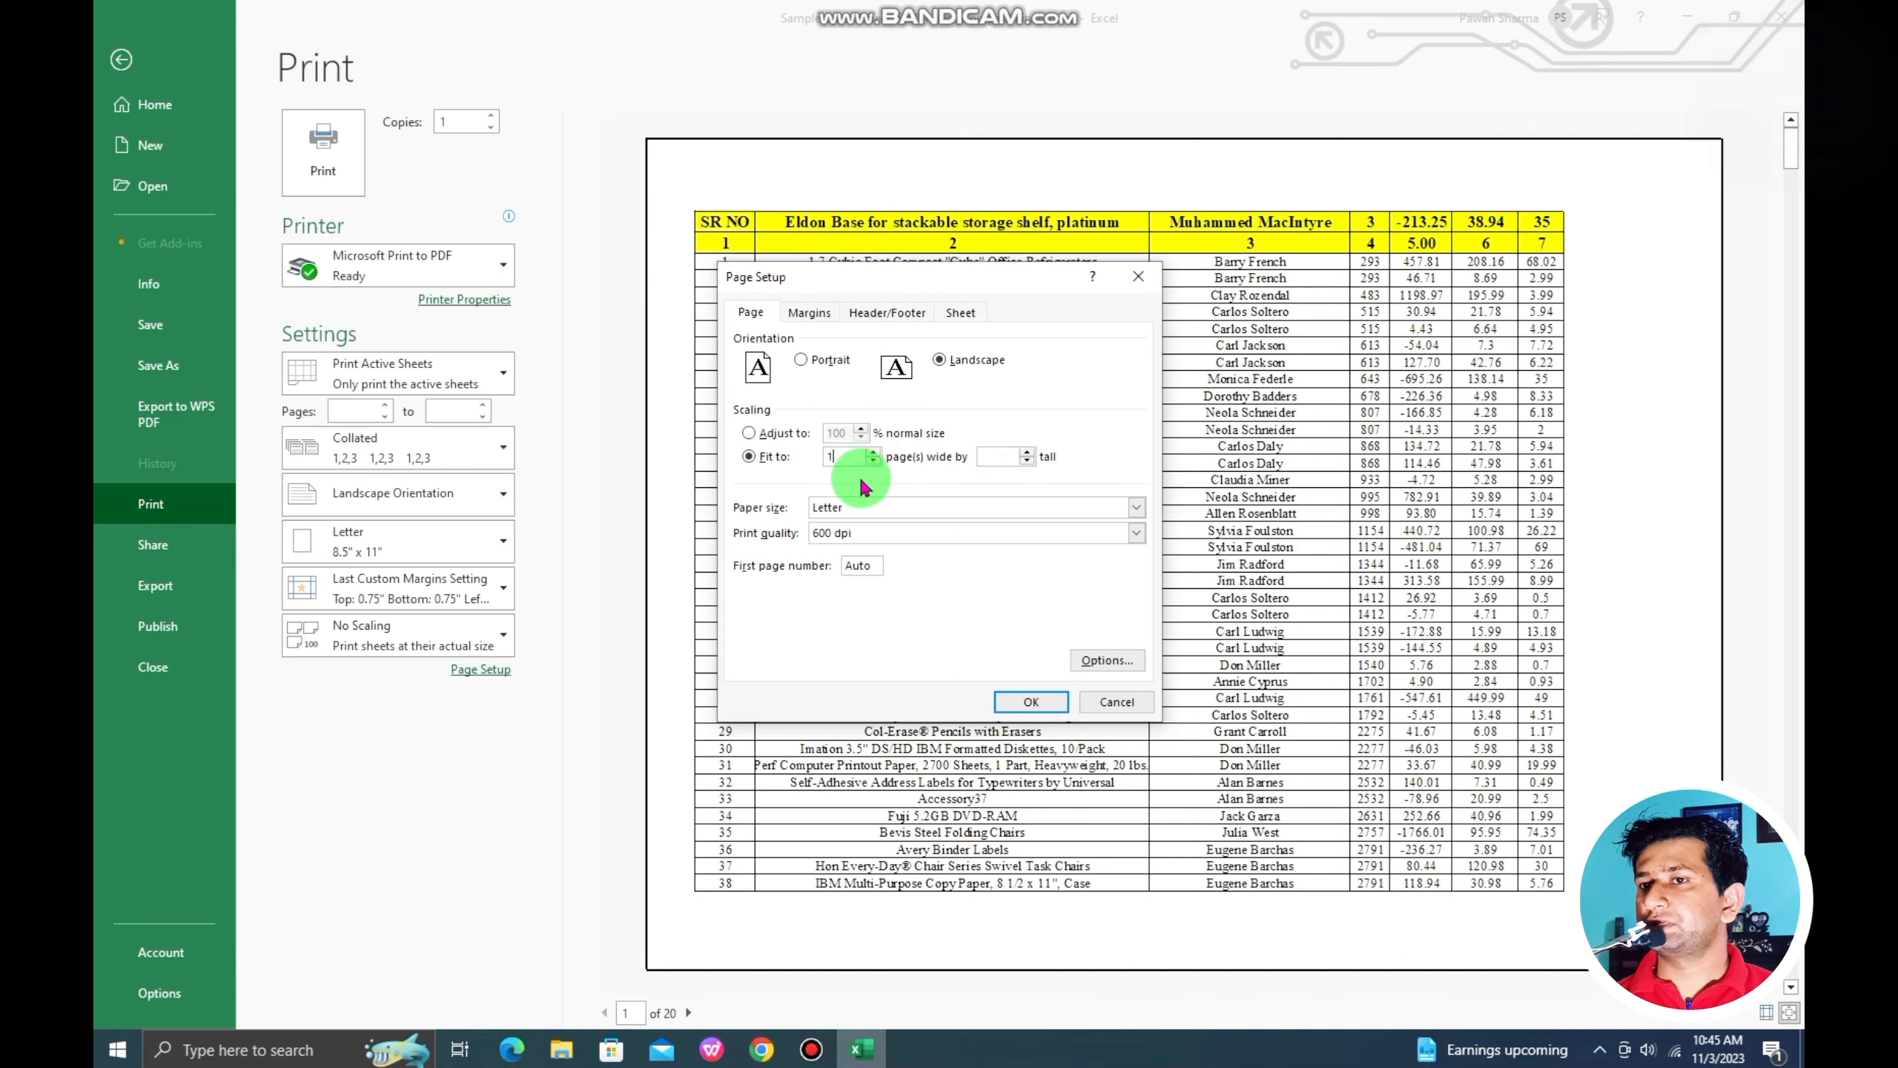
click(1032, 702)
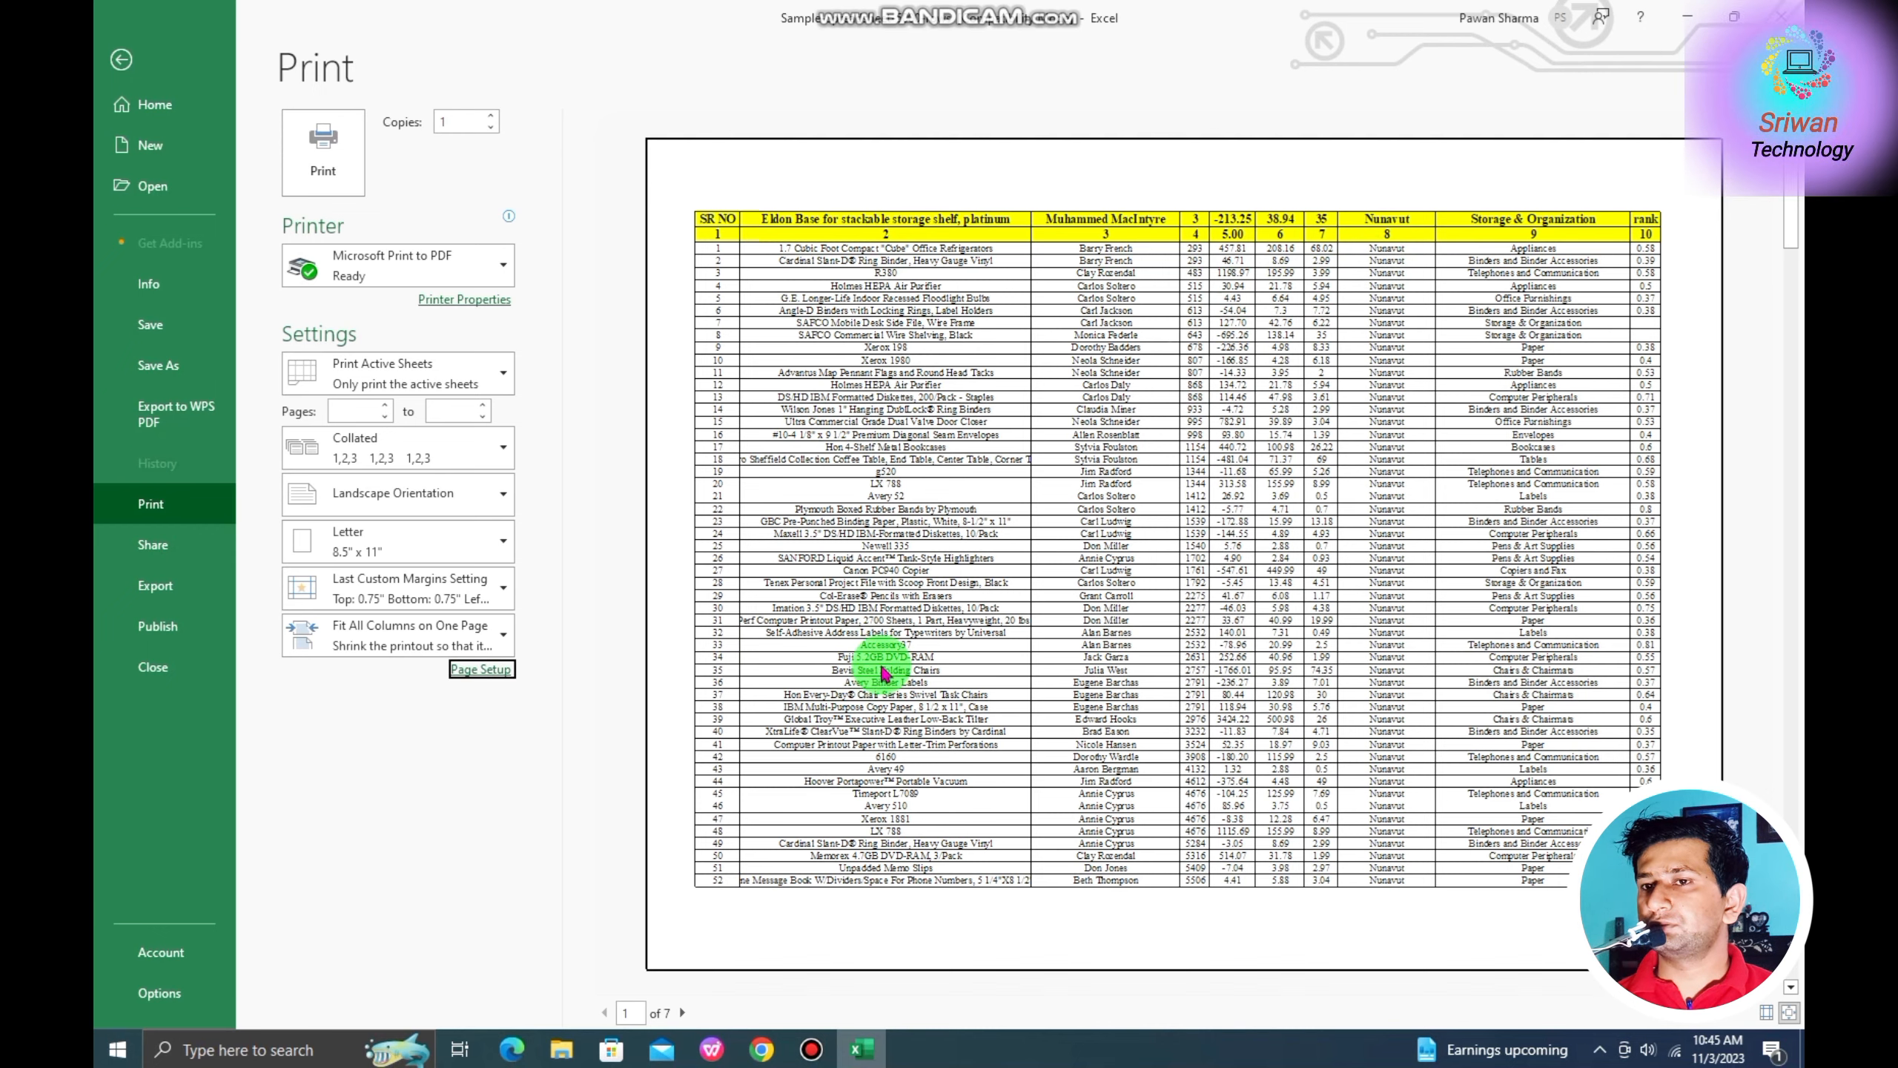
Fit the entire table onto 1 page wide by 1 page tall.
scroll(889, 782, down, 1)
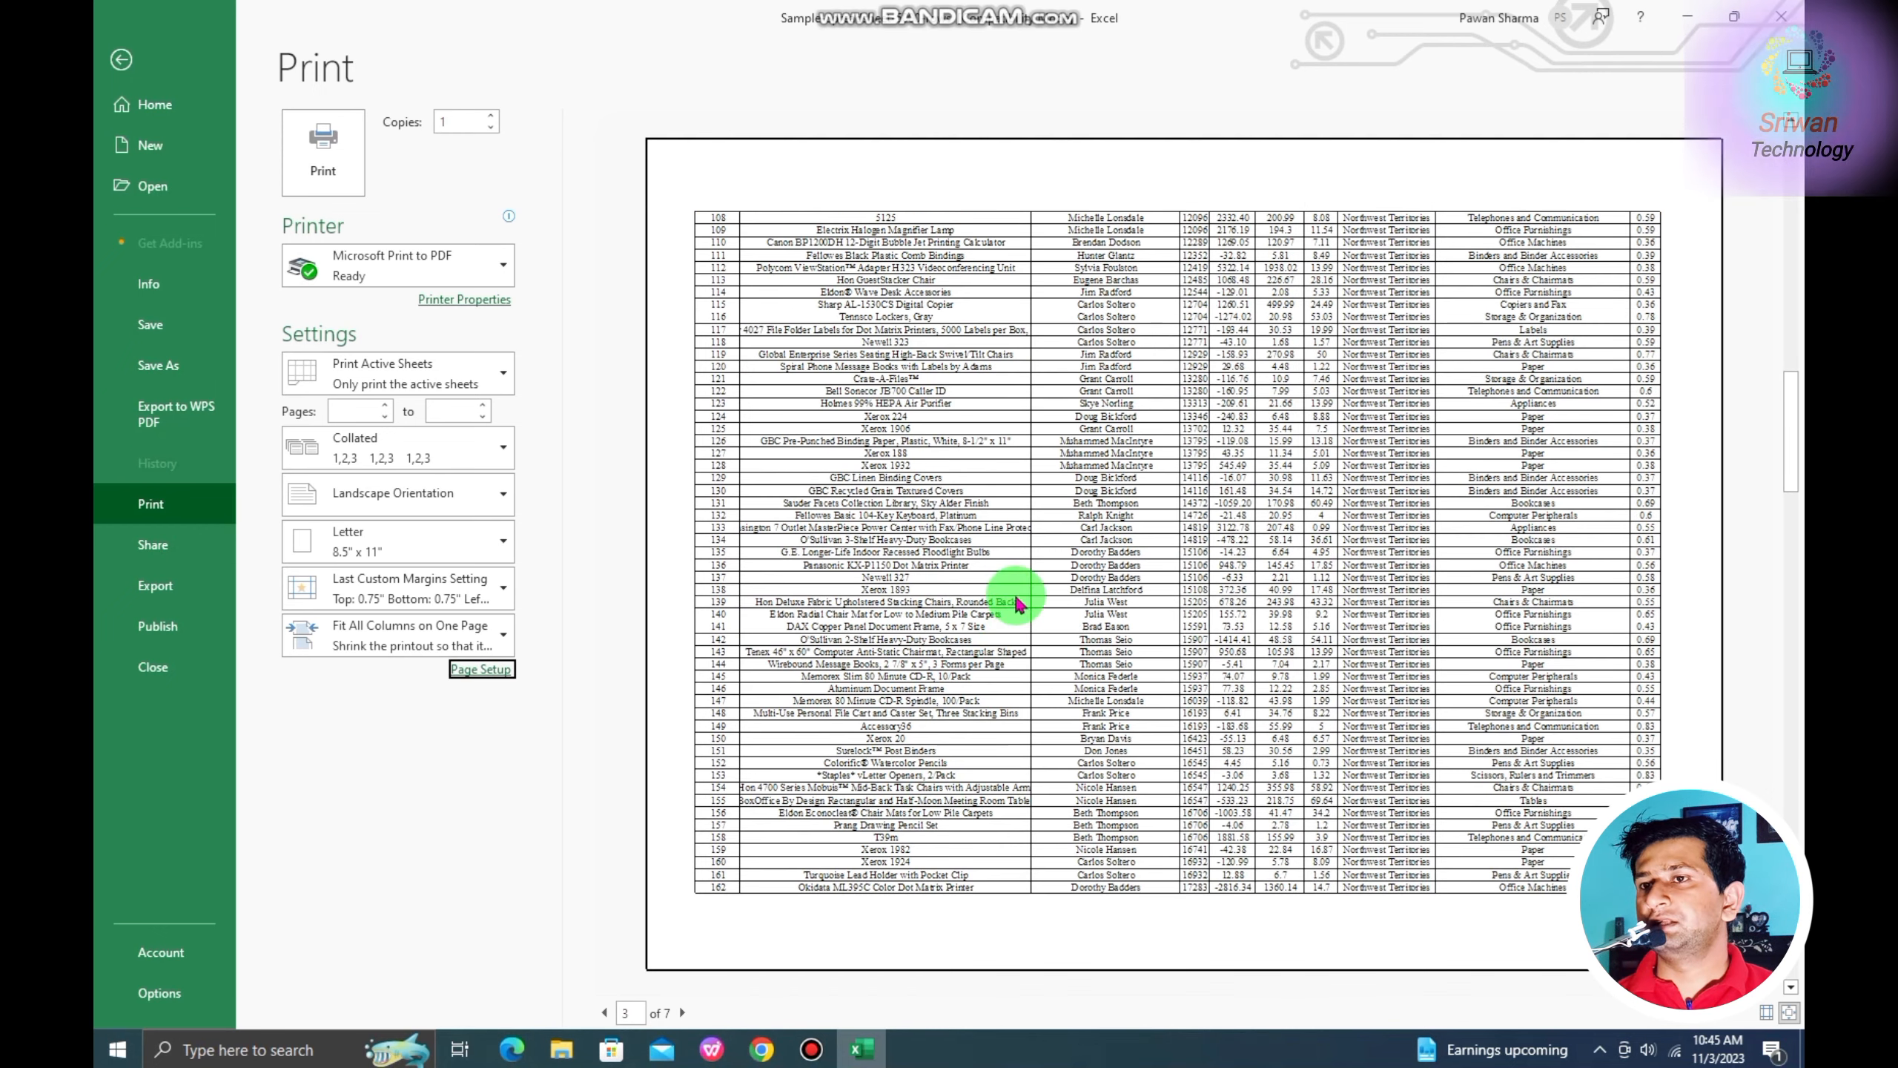
scroll(1018, 602, down, 4)
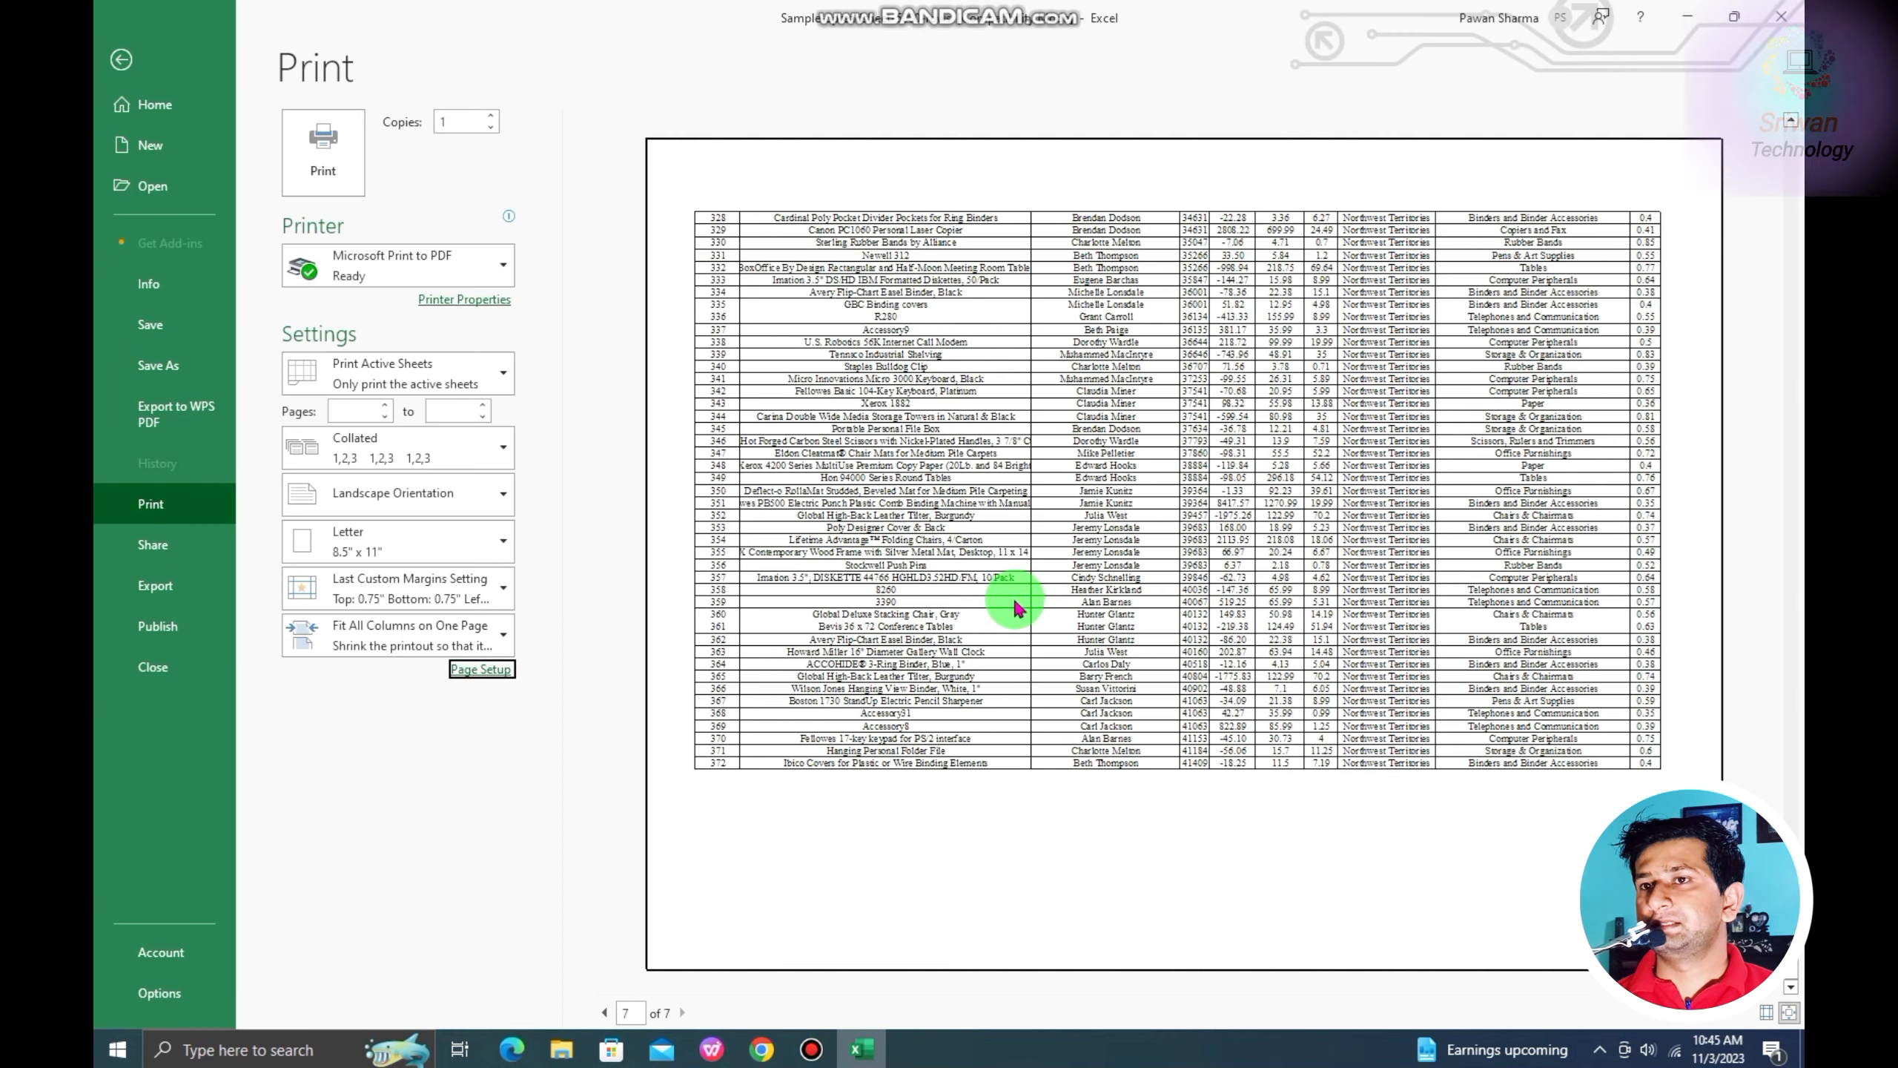
scroll(1013, 597, up, 6)
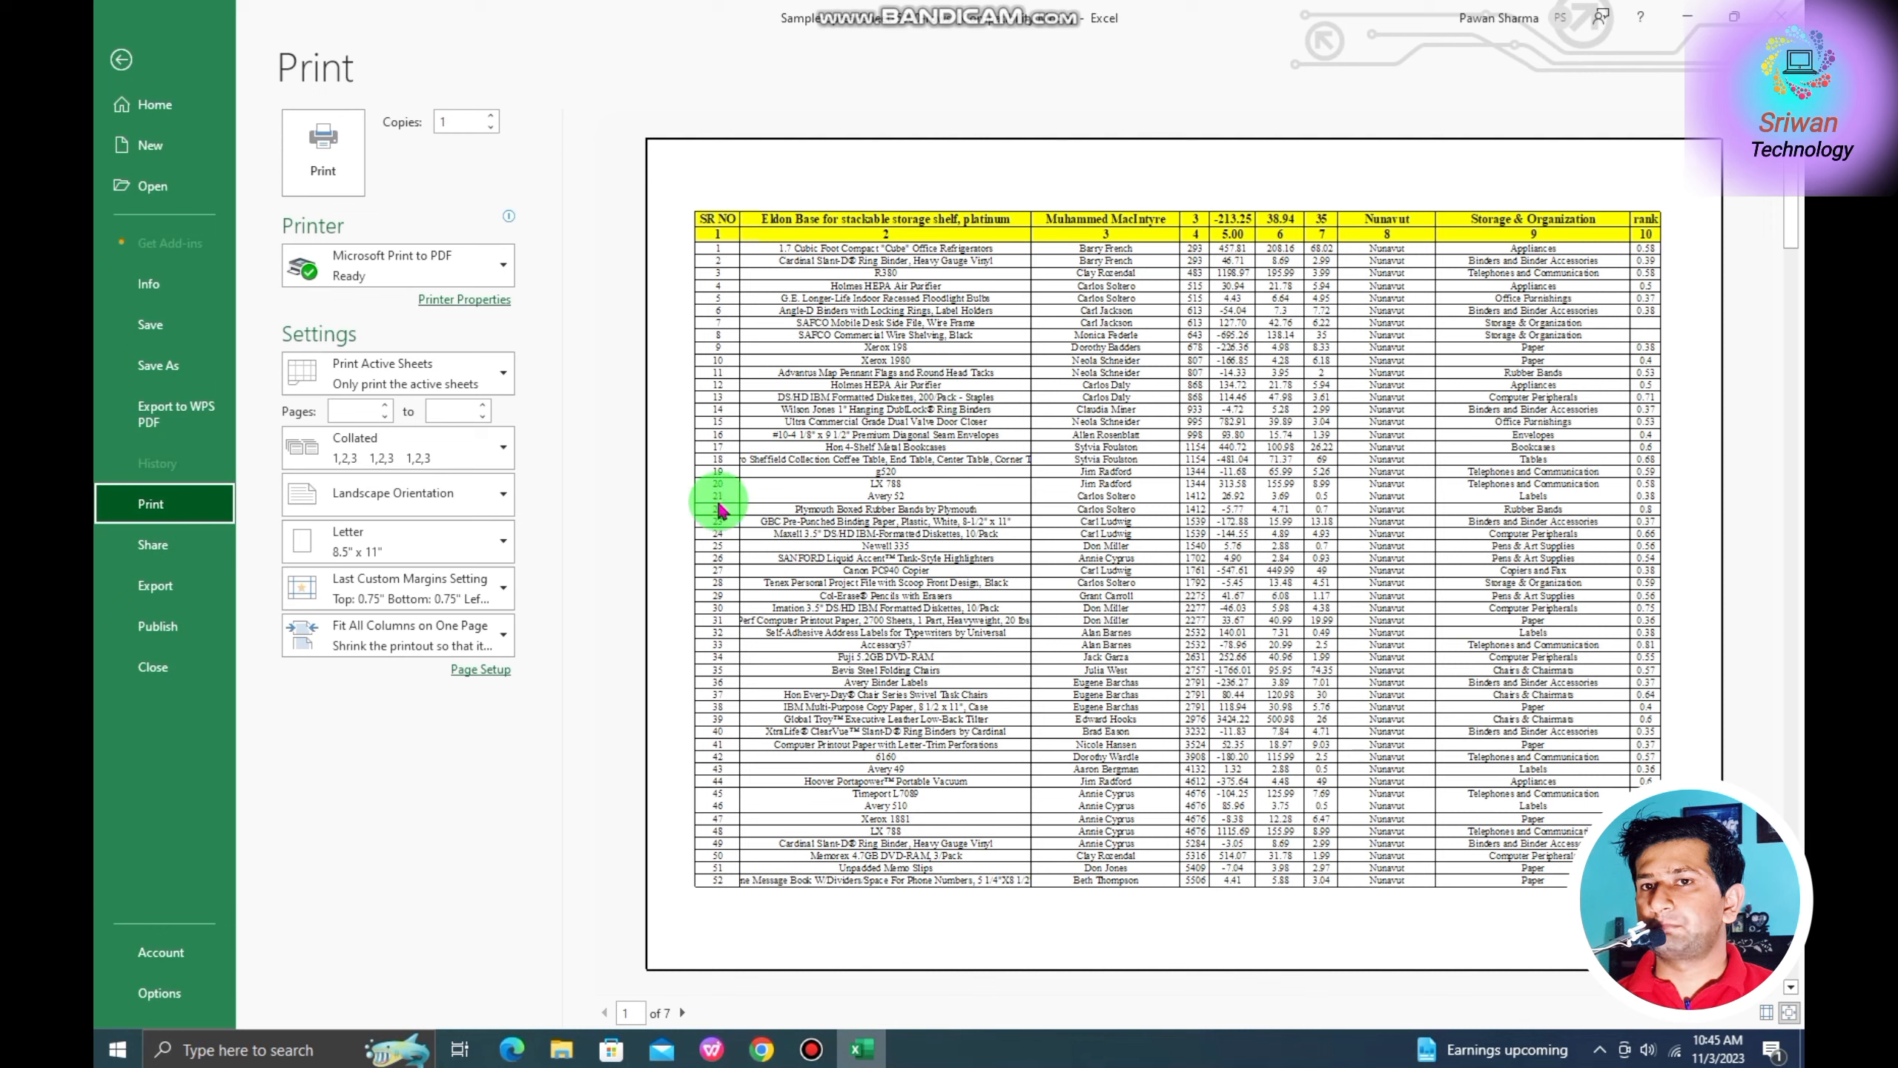
click(480, 669)
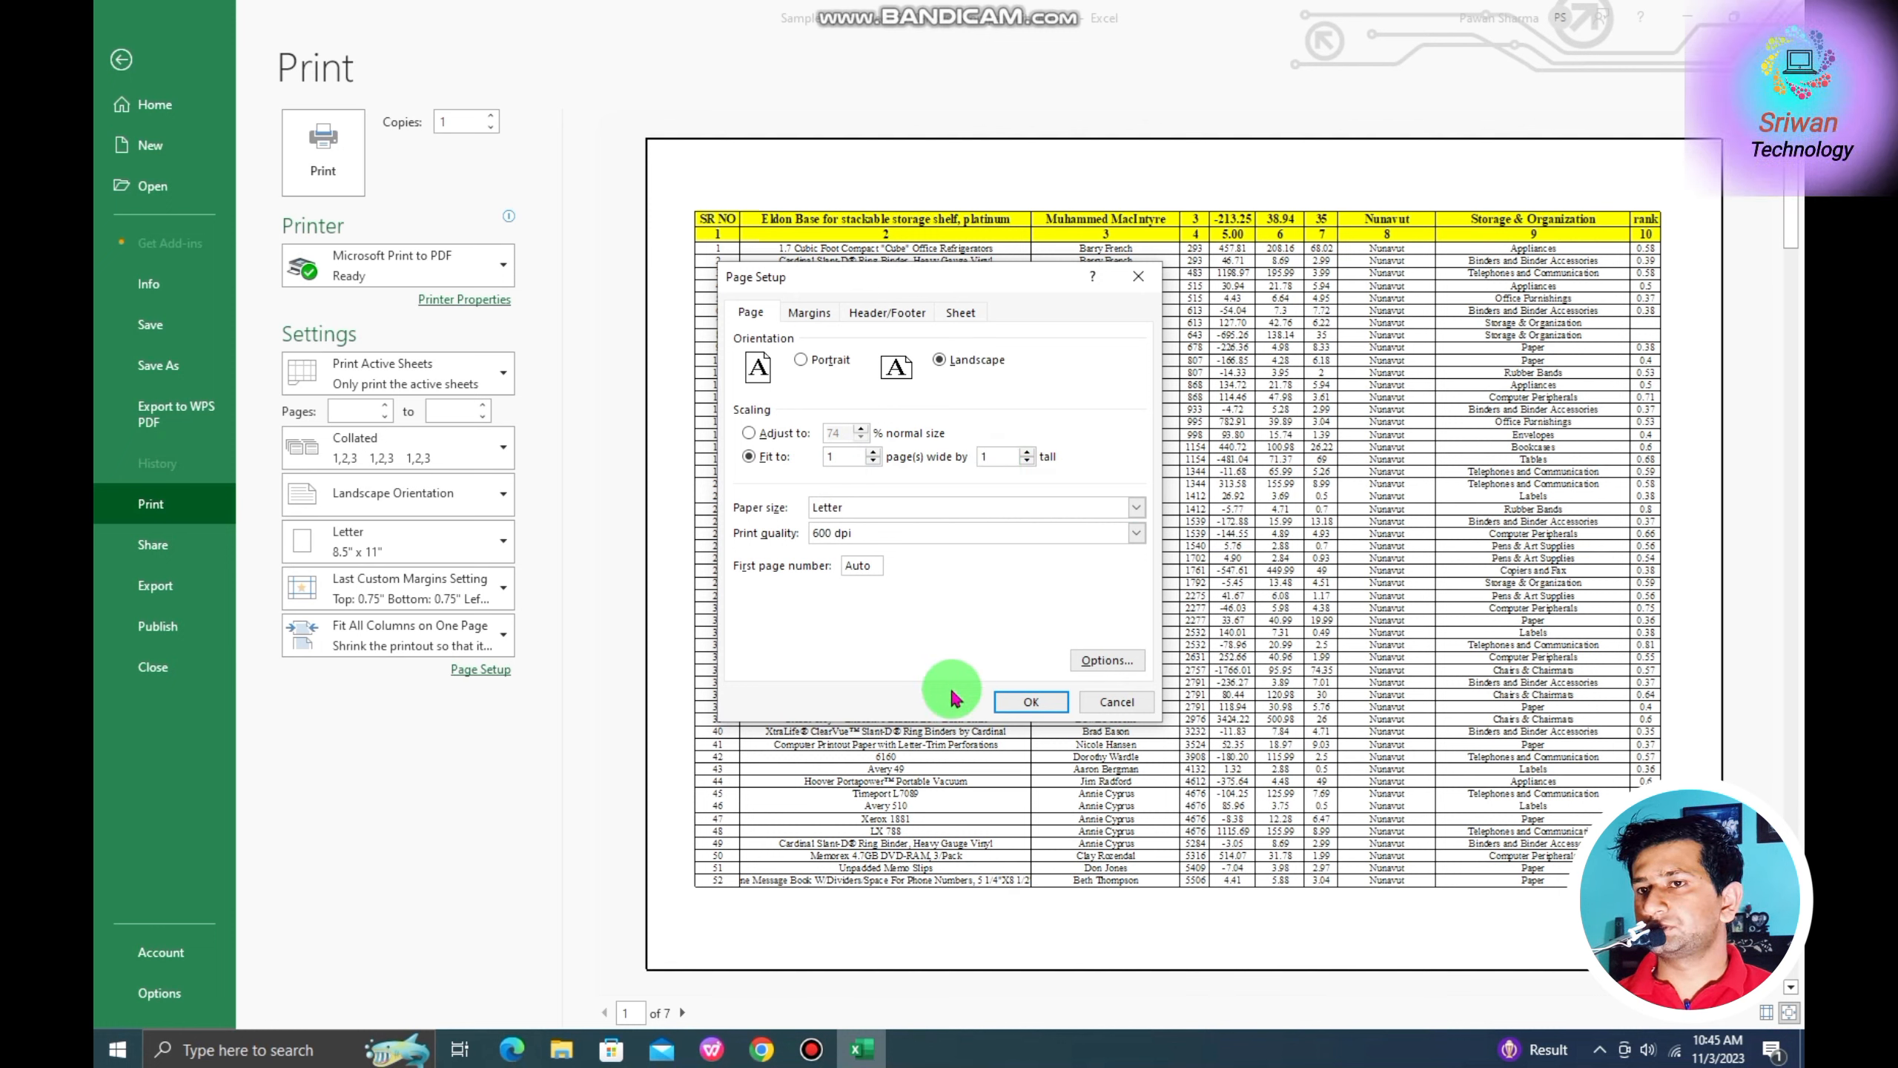
click(1030, 701)
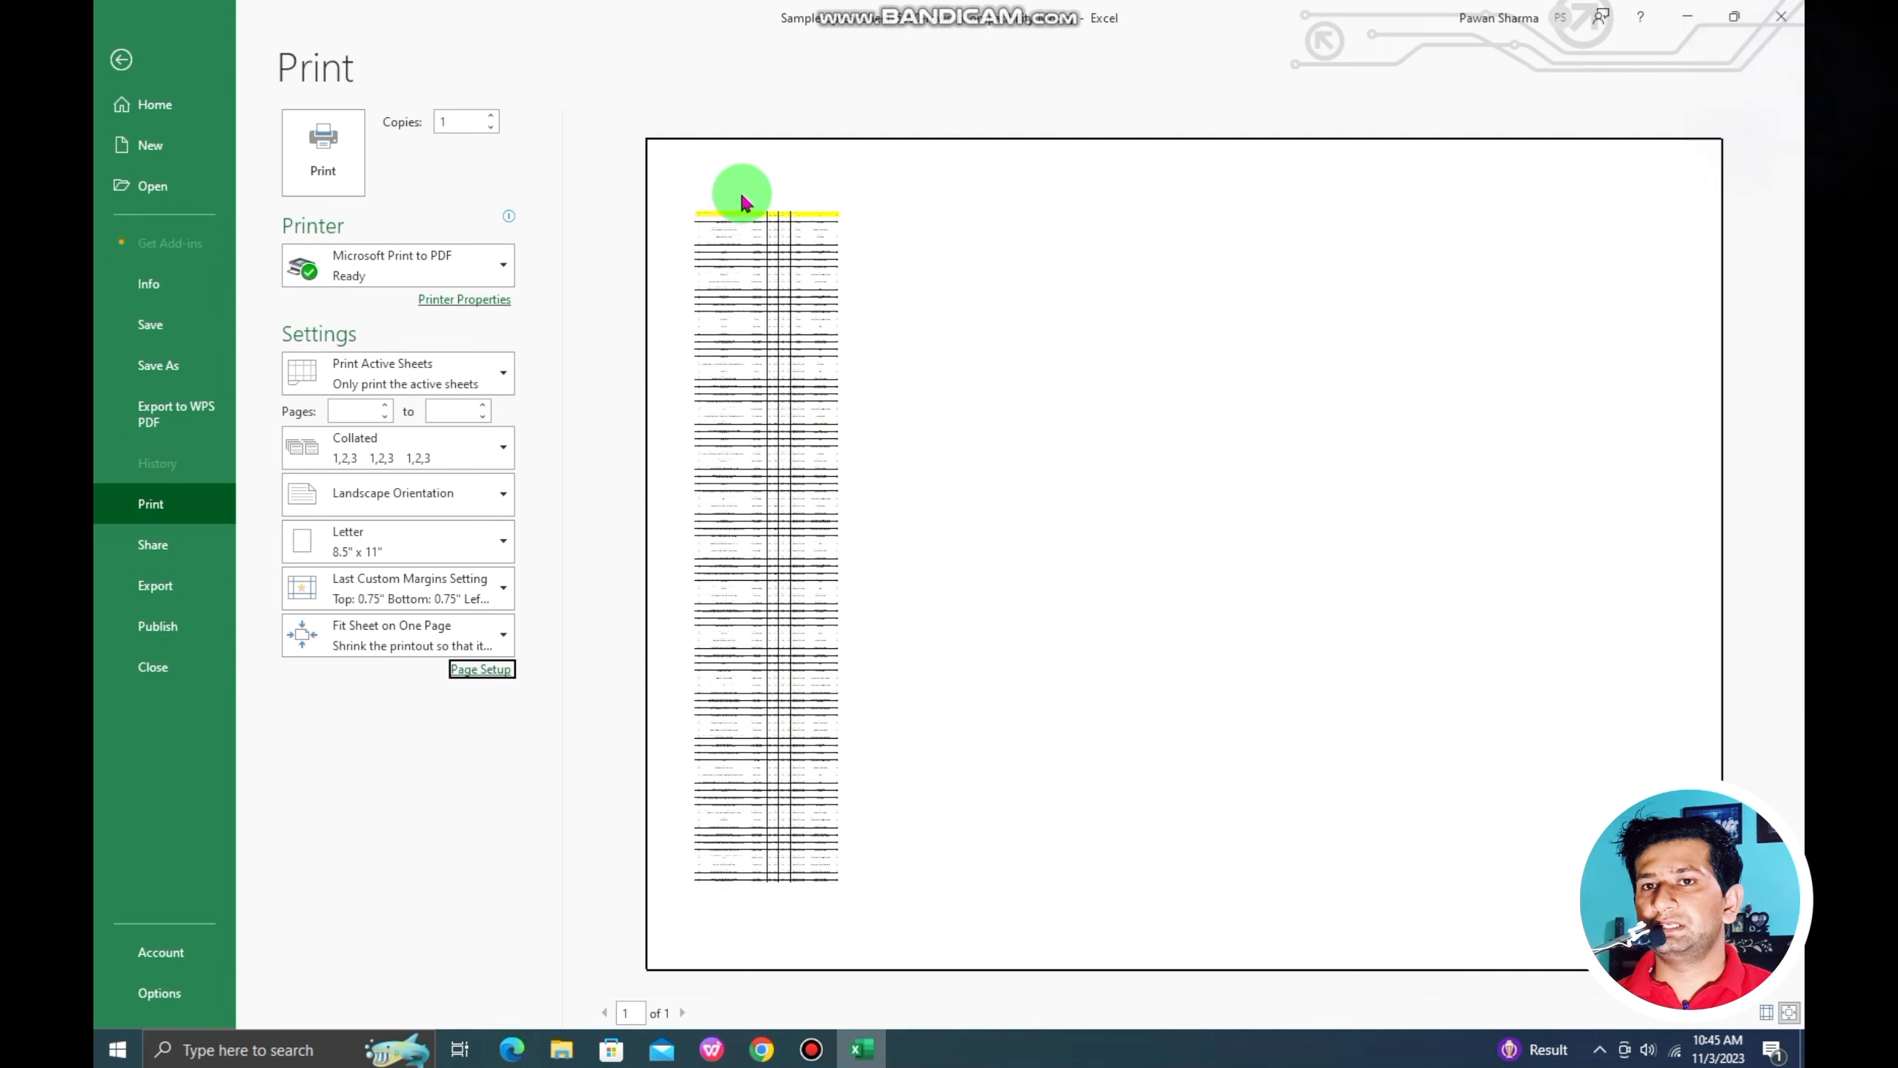
Clear the Fit-to tall box to return to 1 page wide over 7 pages, then show margin settings.
click(480, 669)
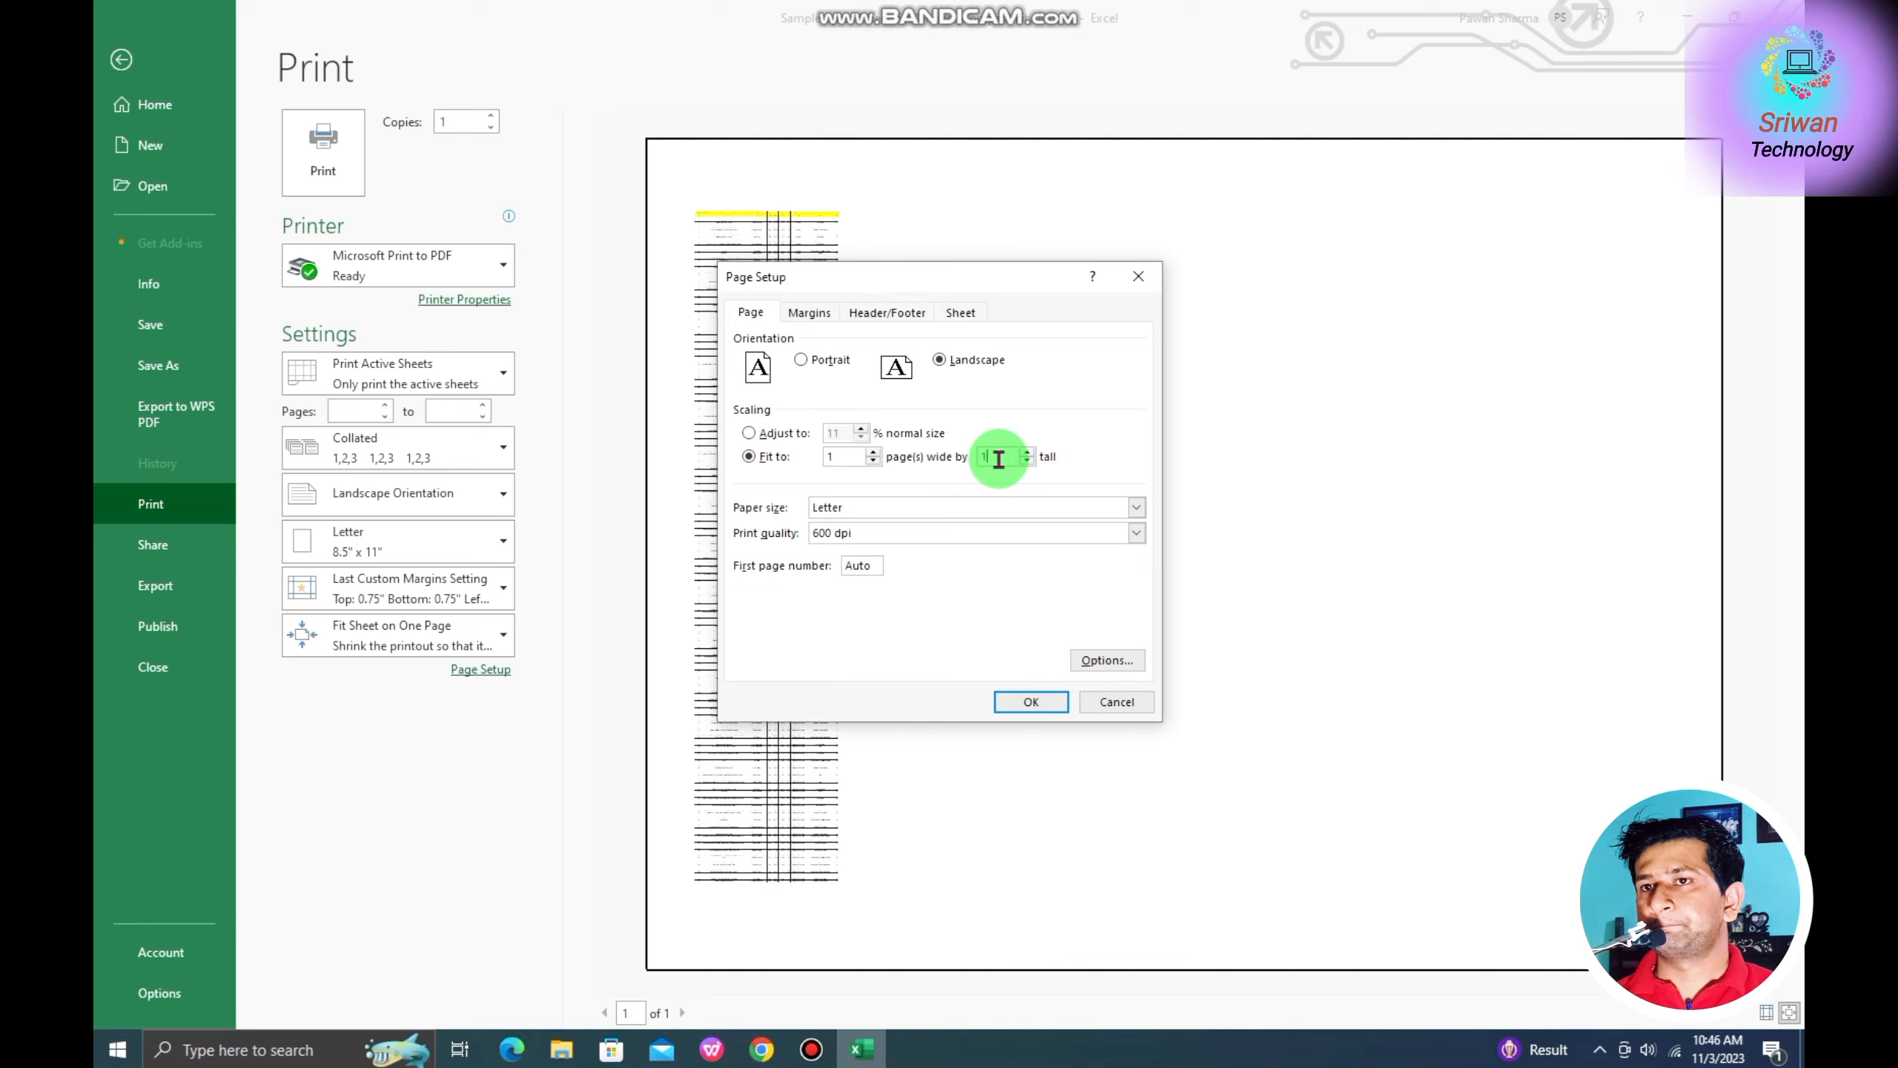
key(BackSpace)
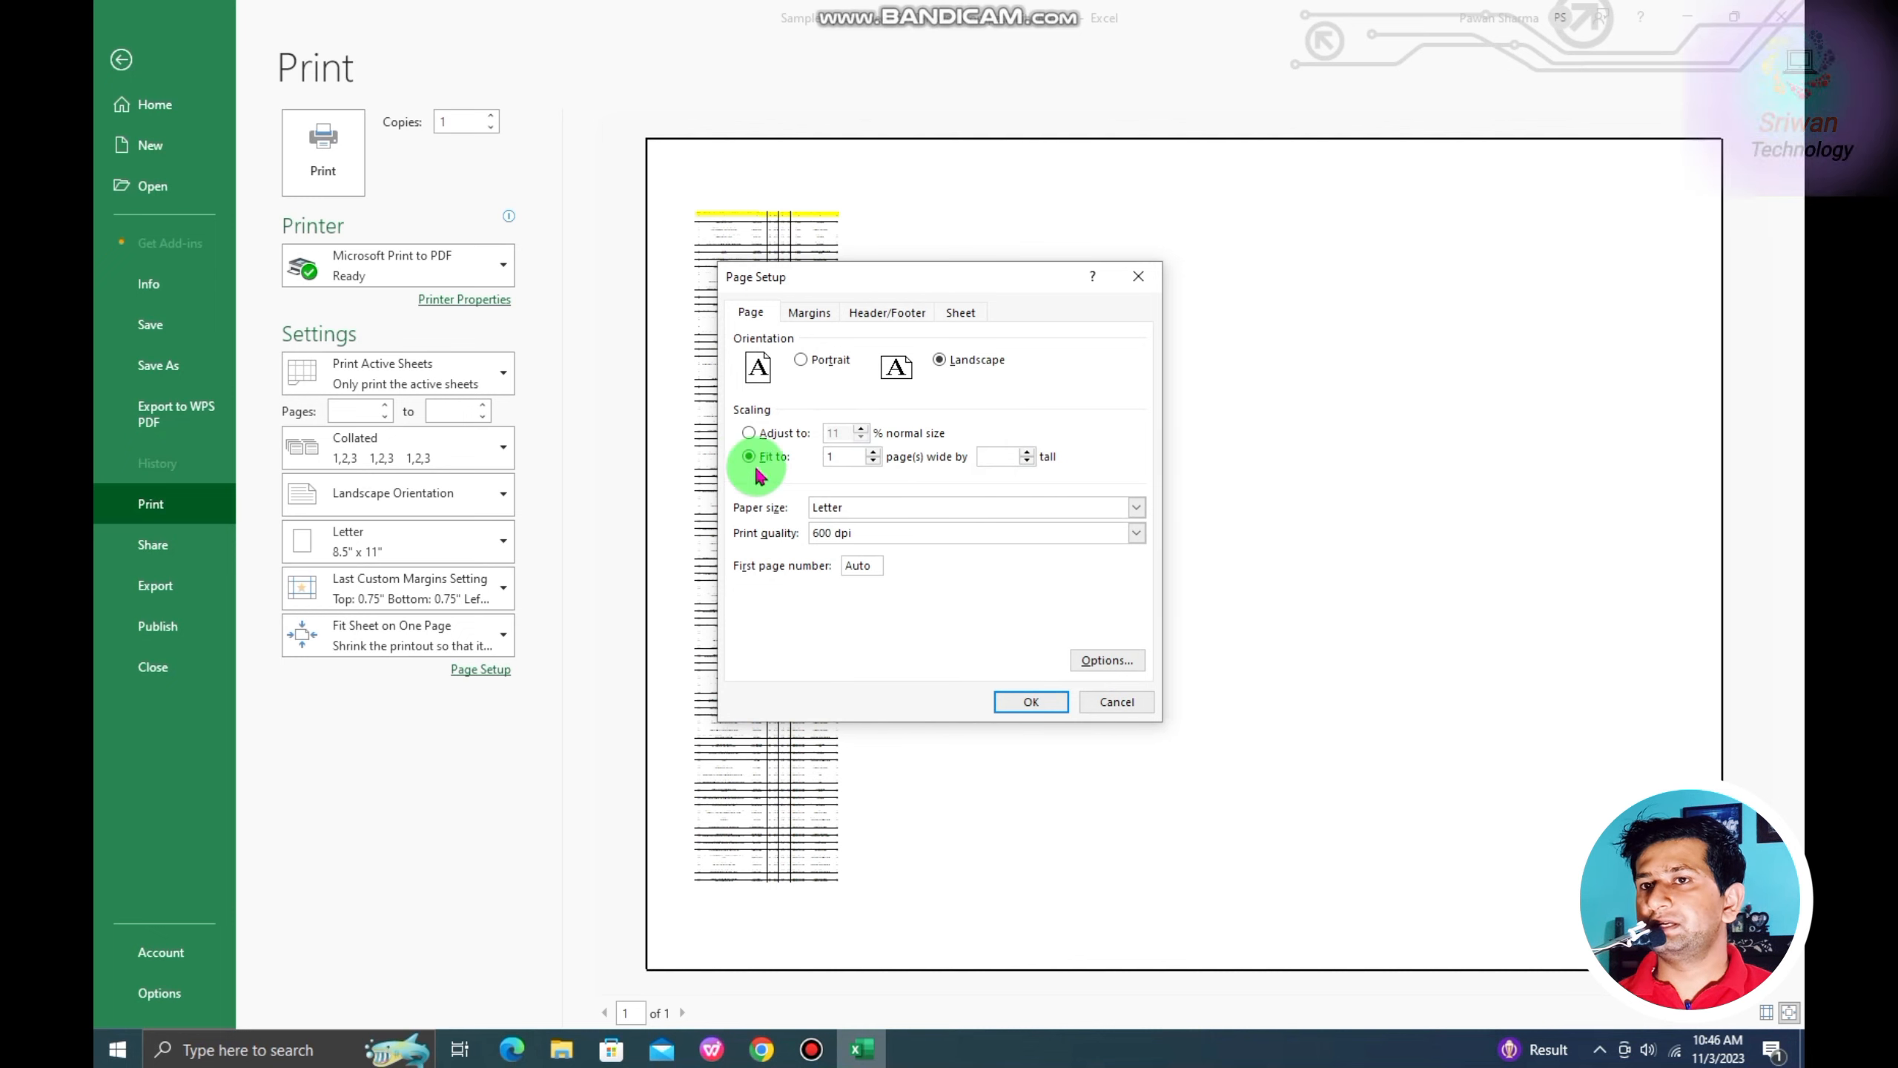
click(1031, 702)
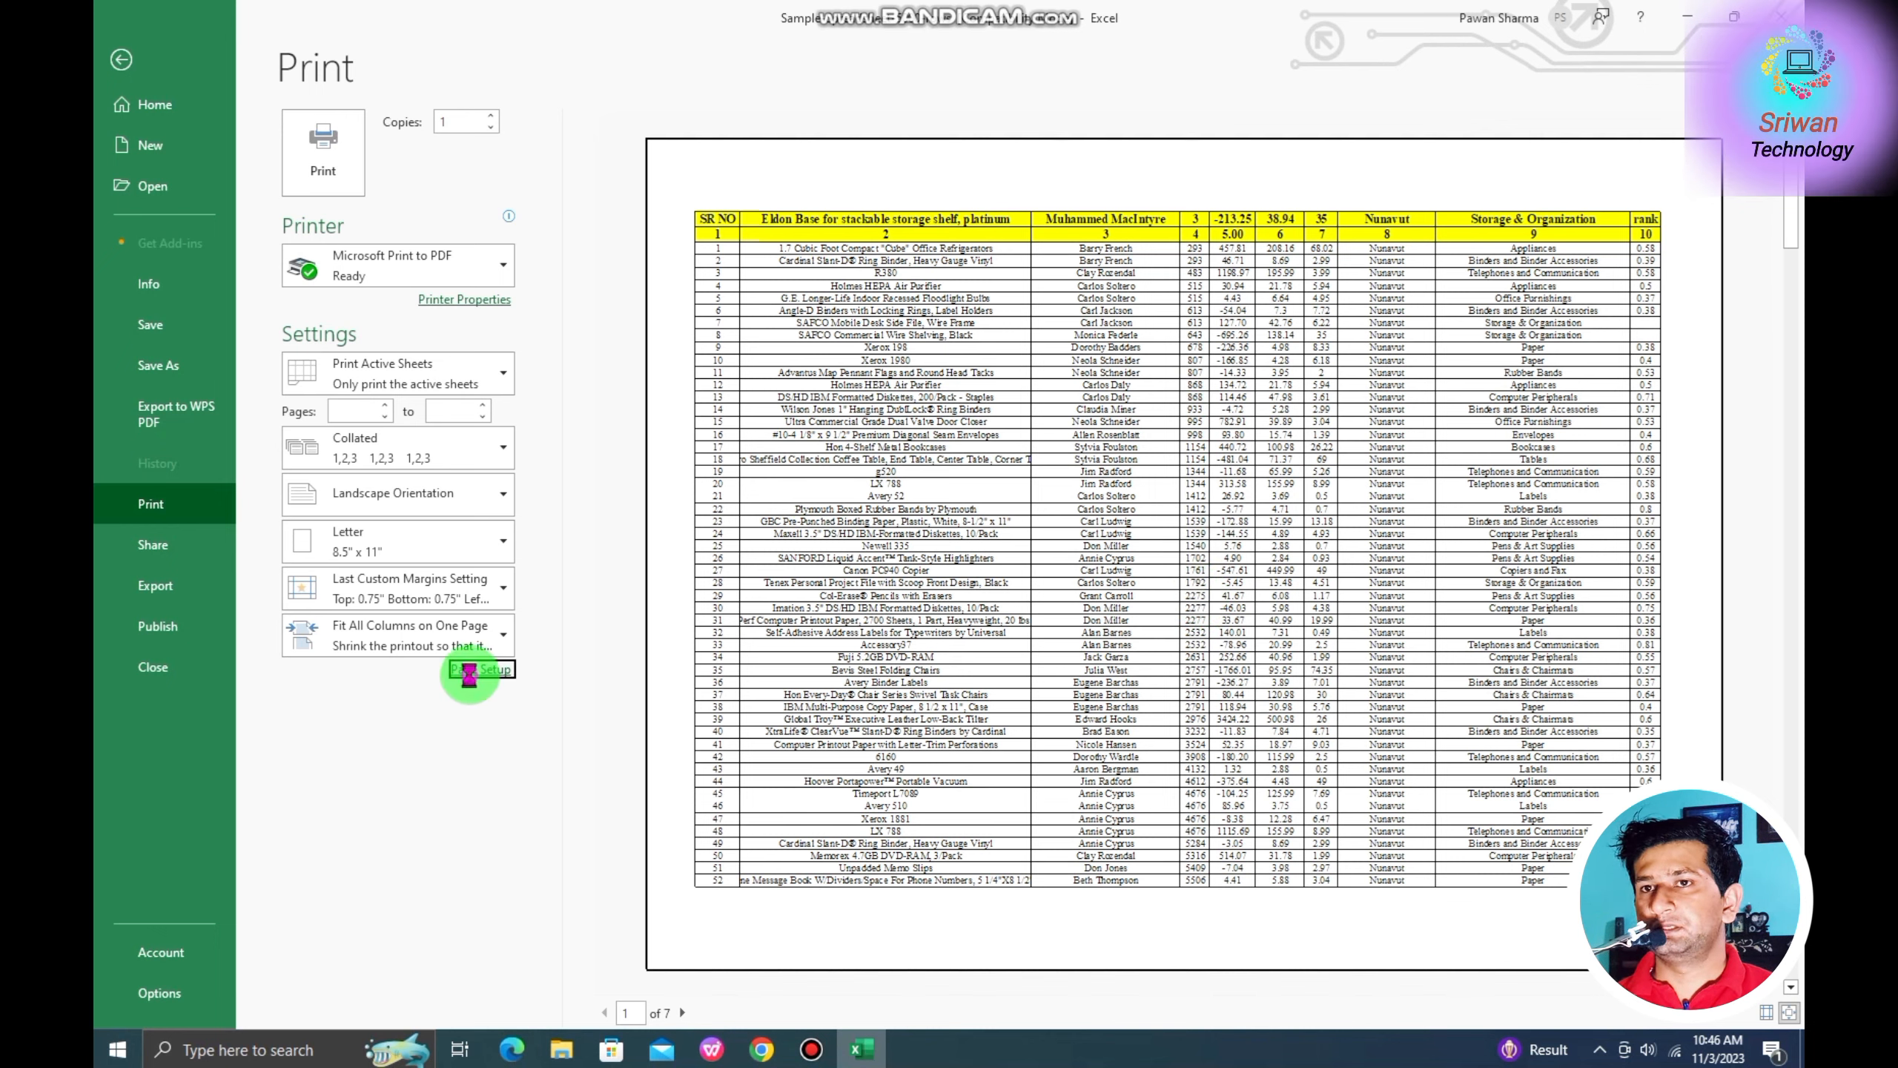
click(471, 669)
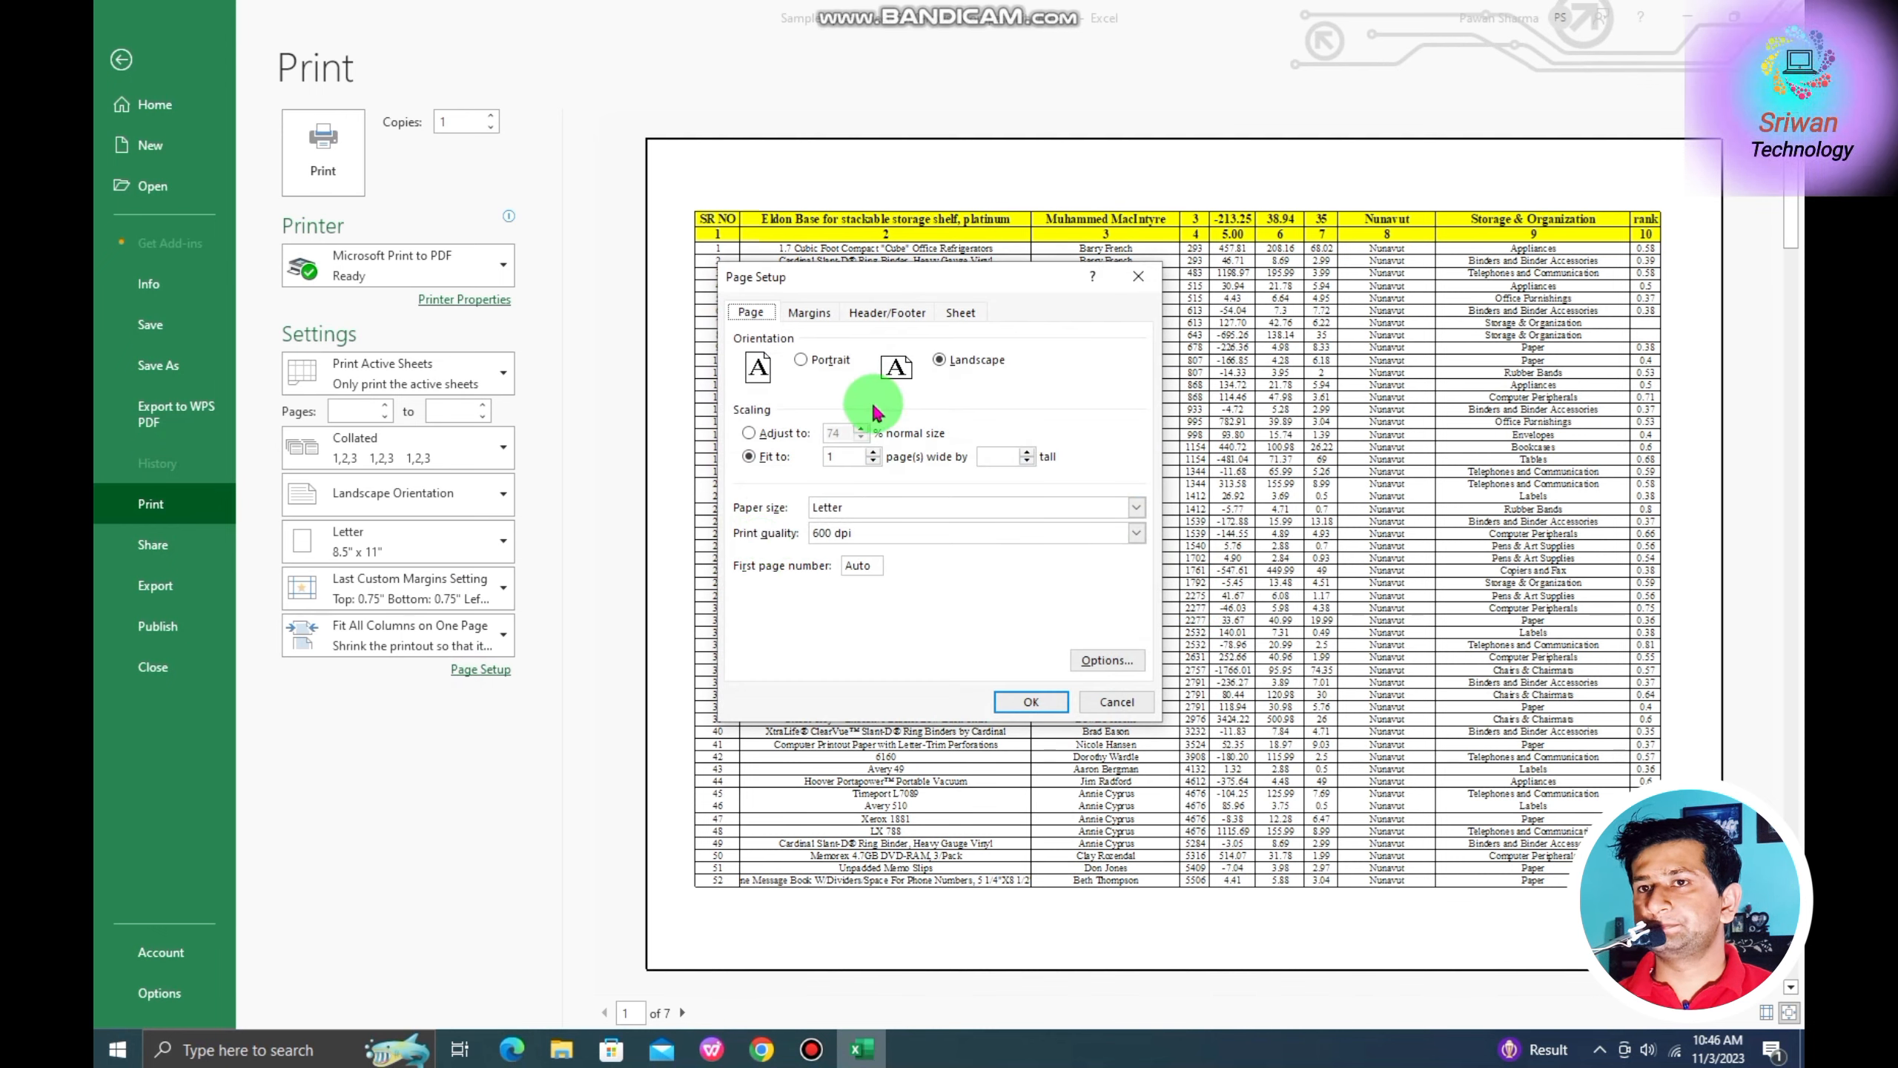
click(807, 314)
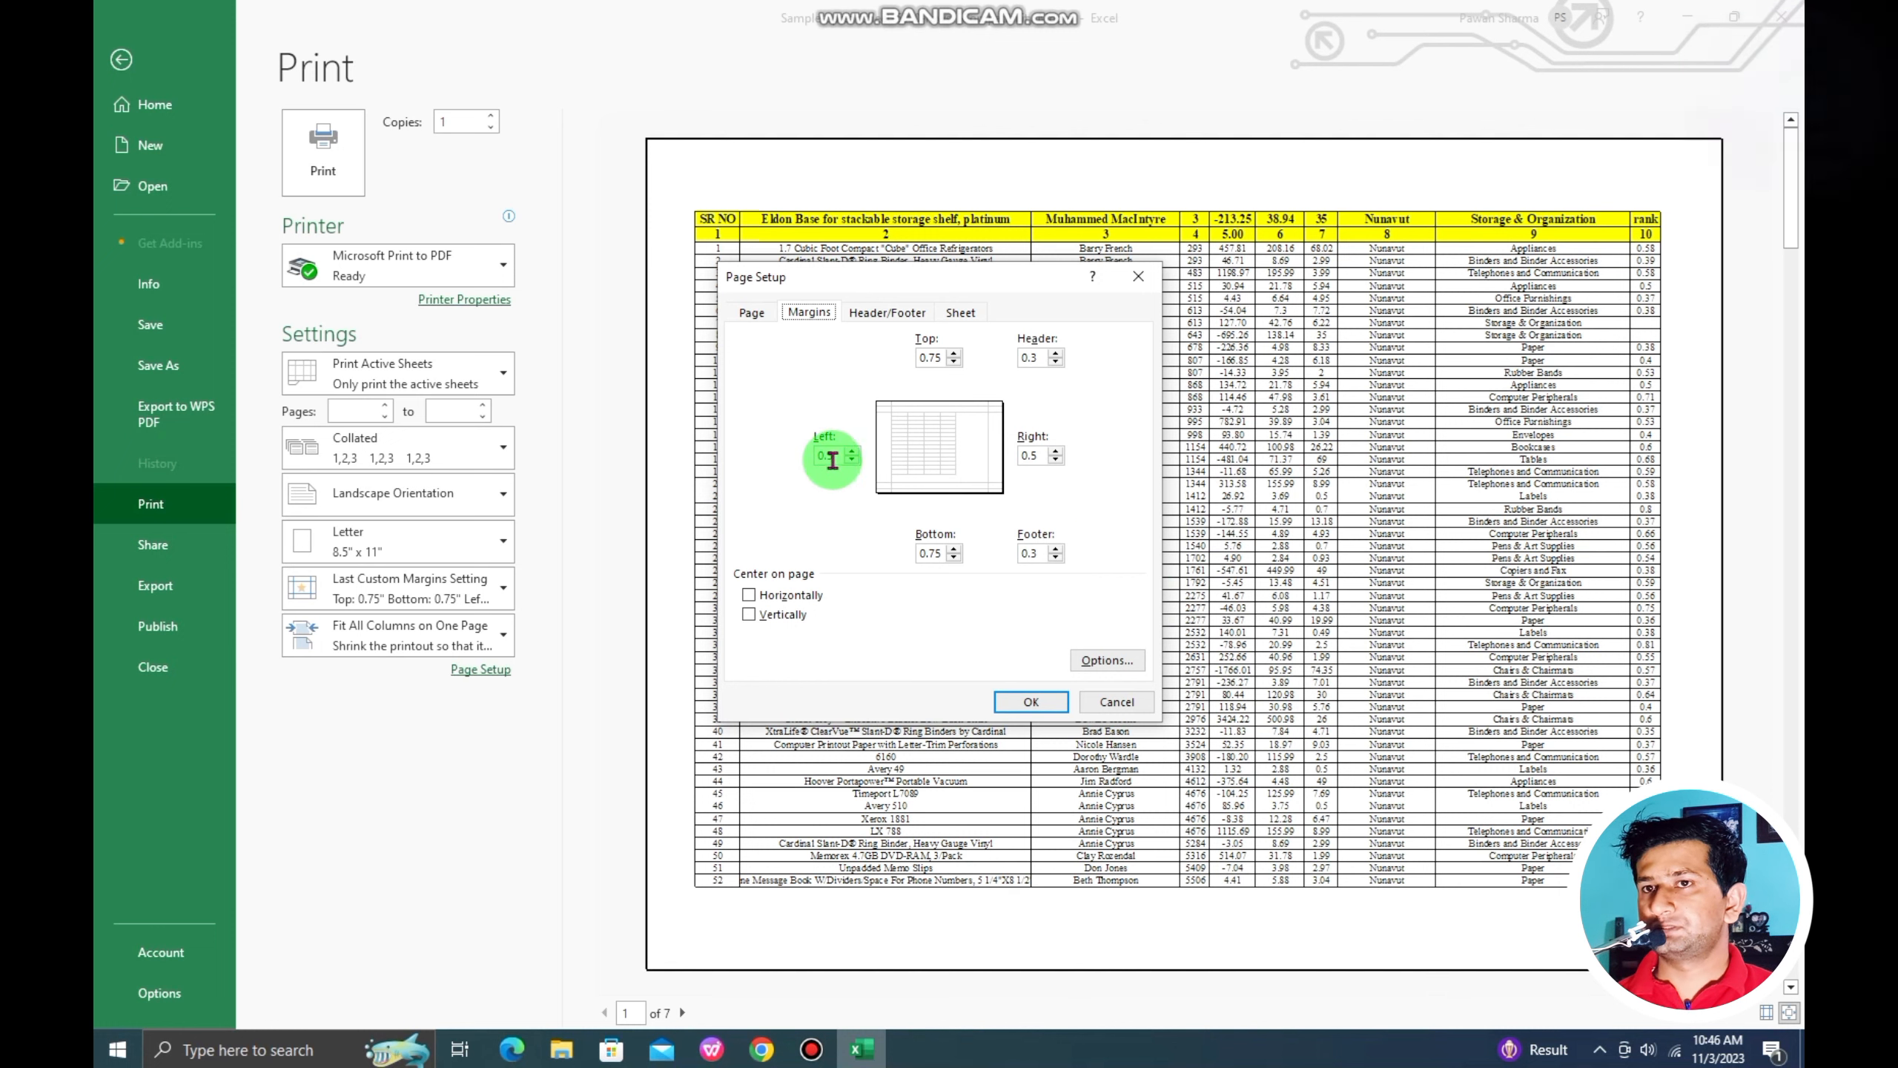
Set the left and right margins to 0.2, enlarging the table across 8 pages.
click(831, 456)
key(BackSpace)
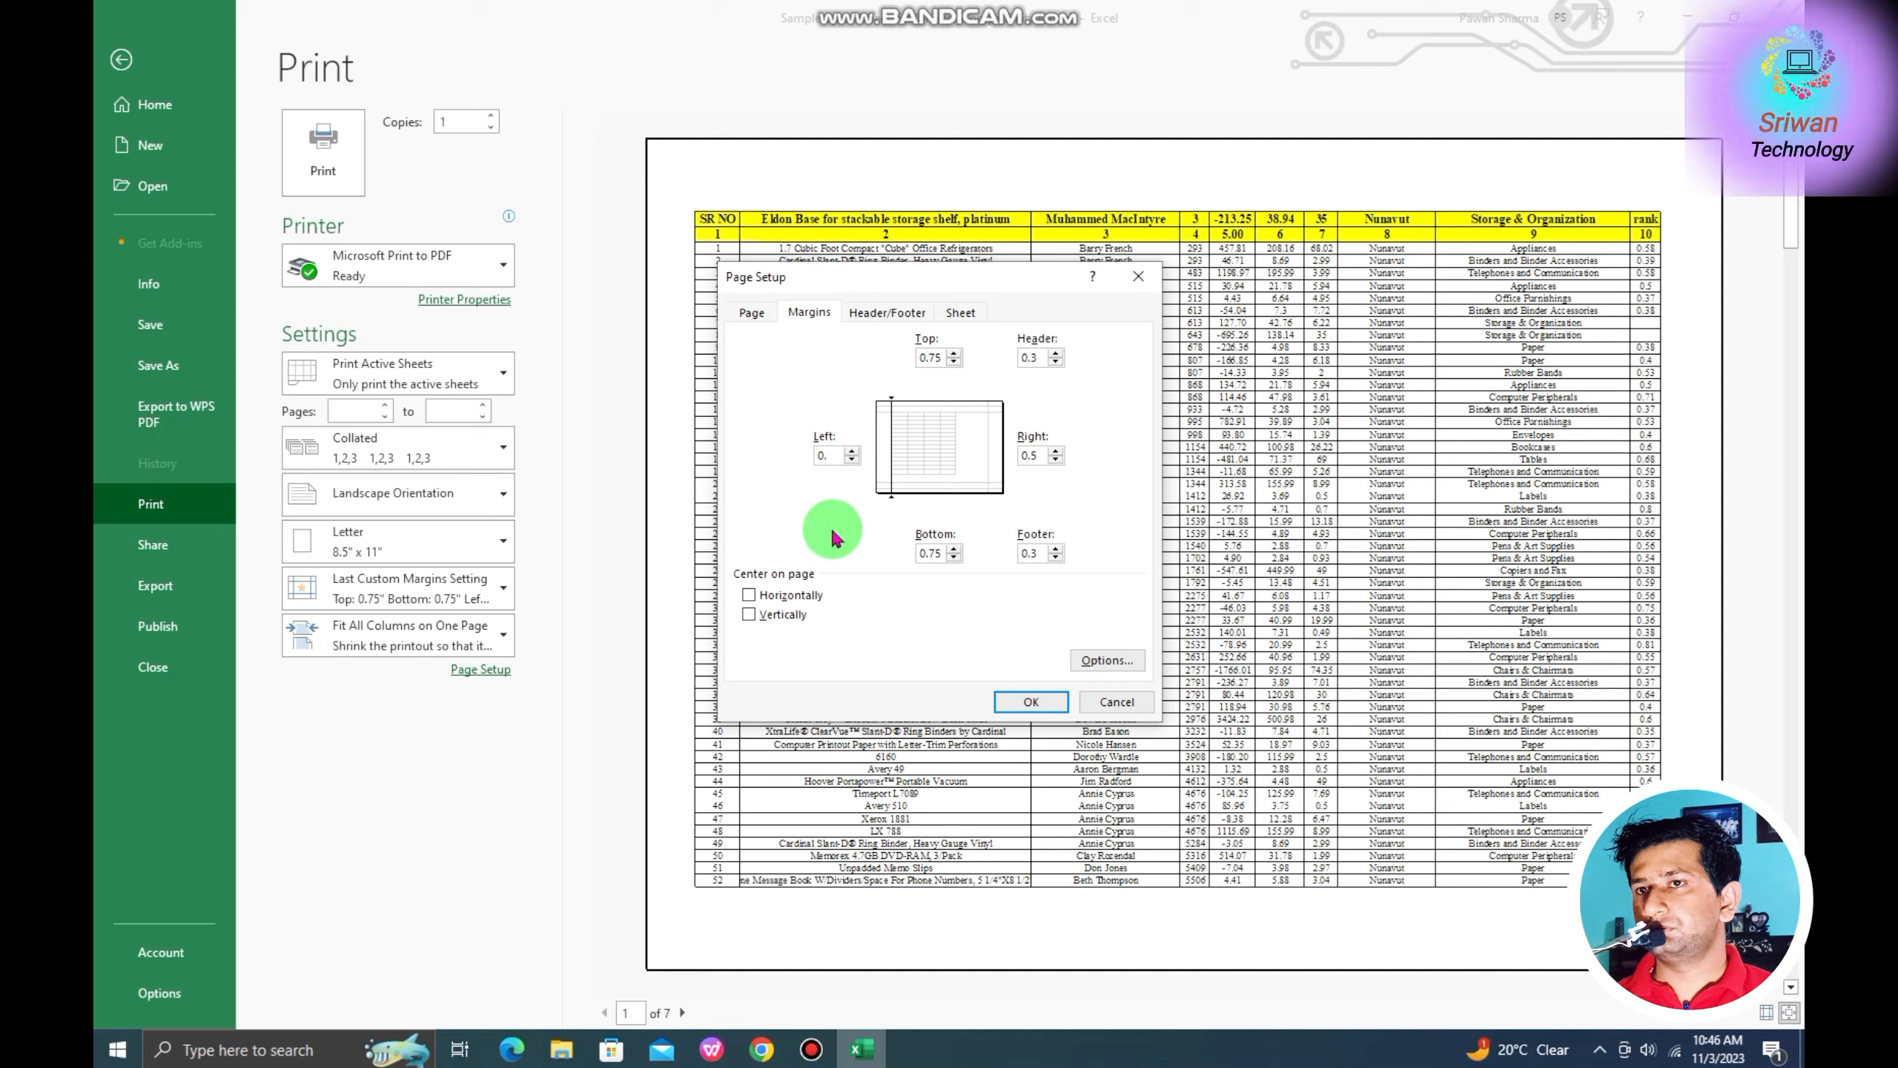
text(2)
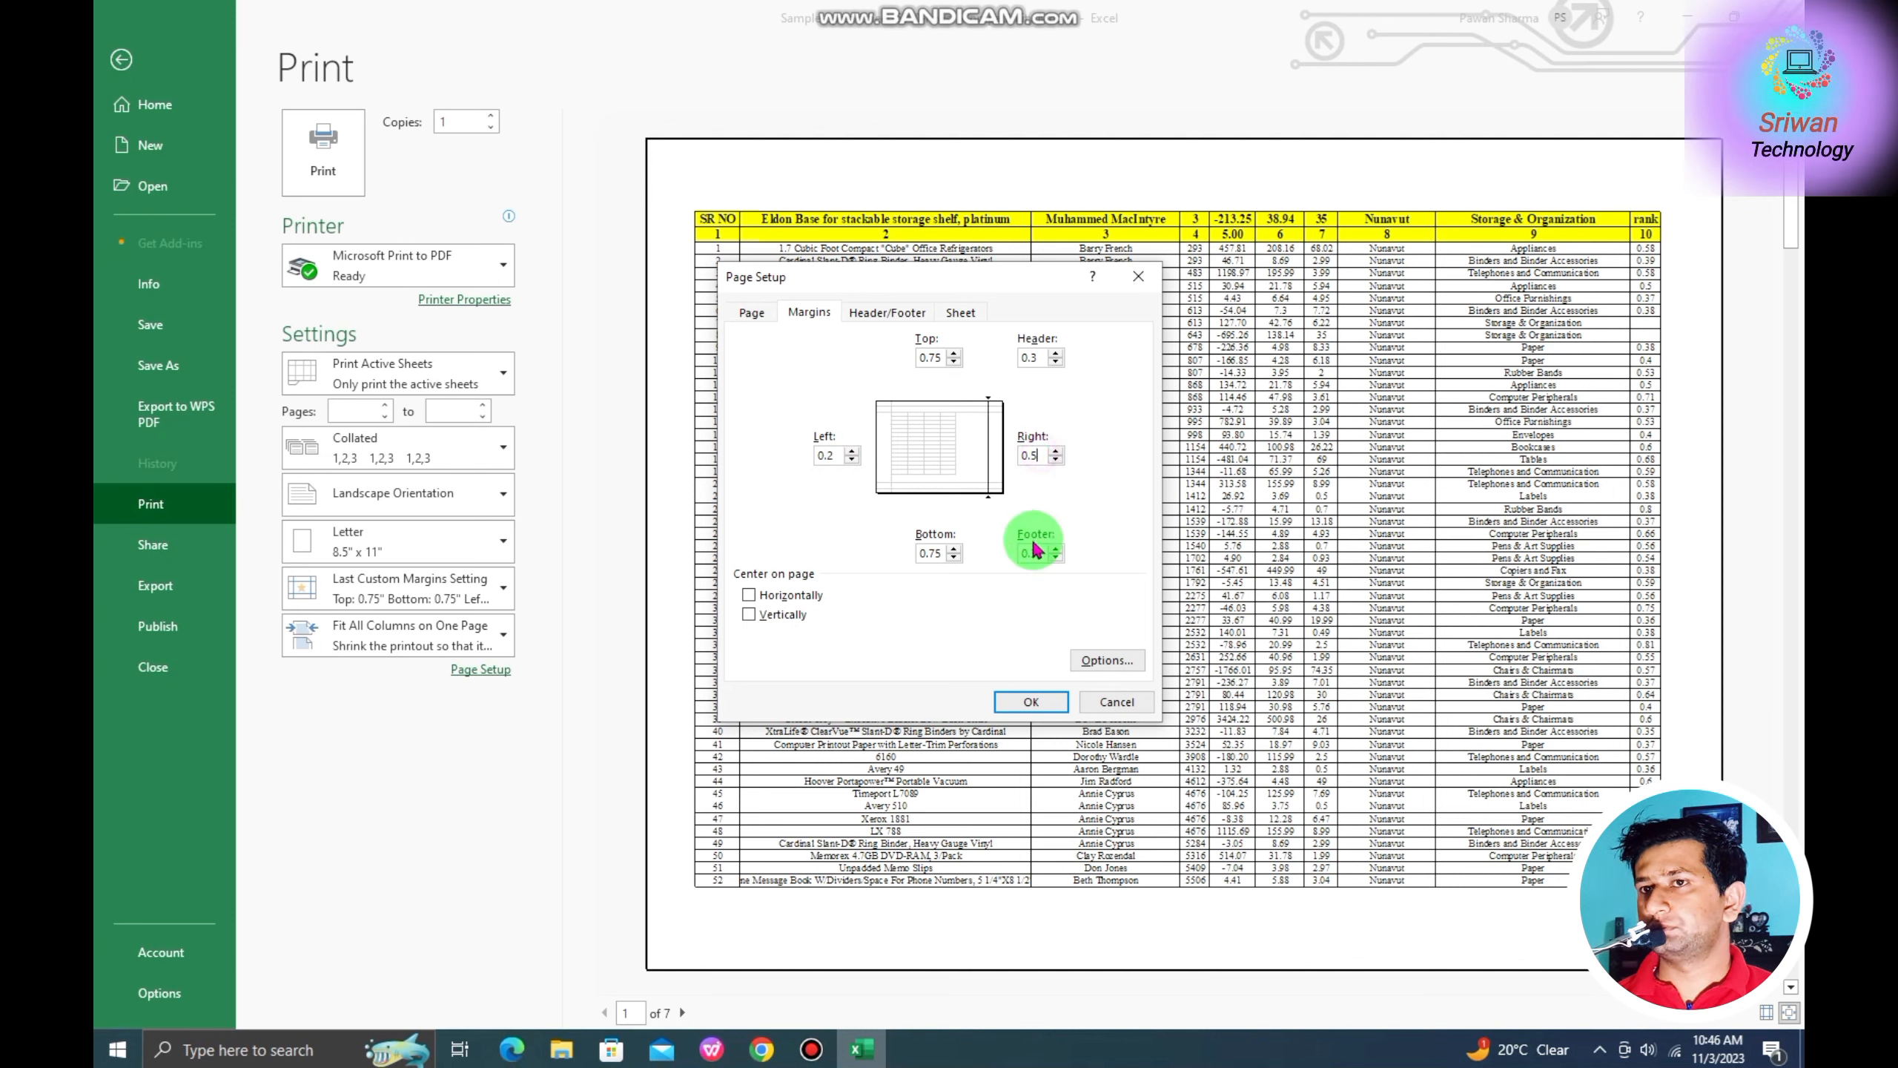
key(BackSpace)
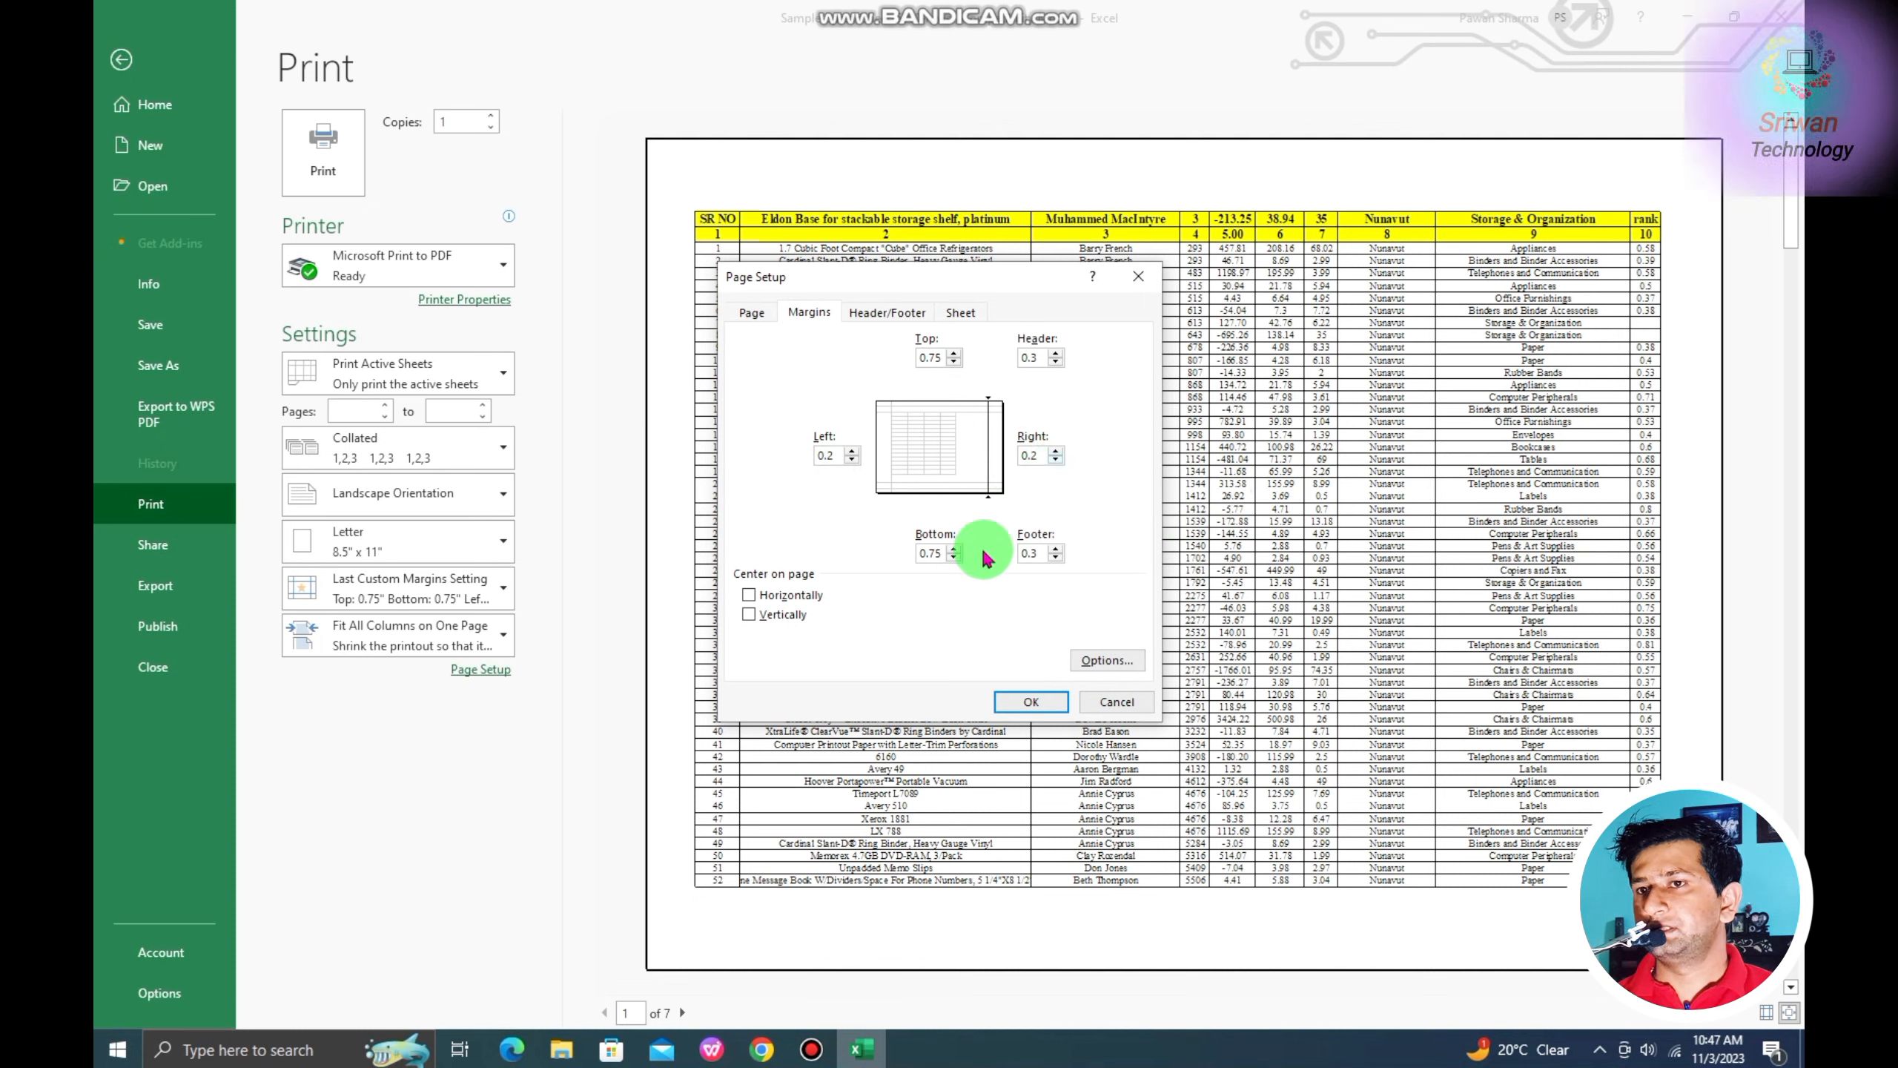
click(1032, 702)
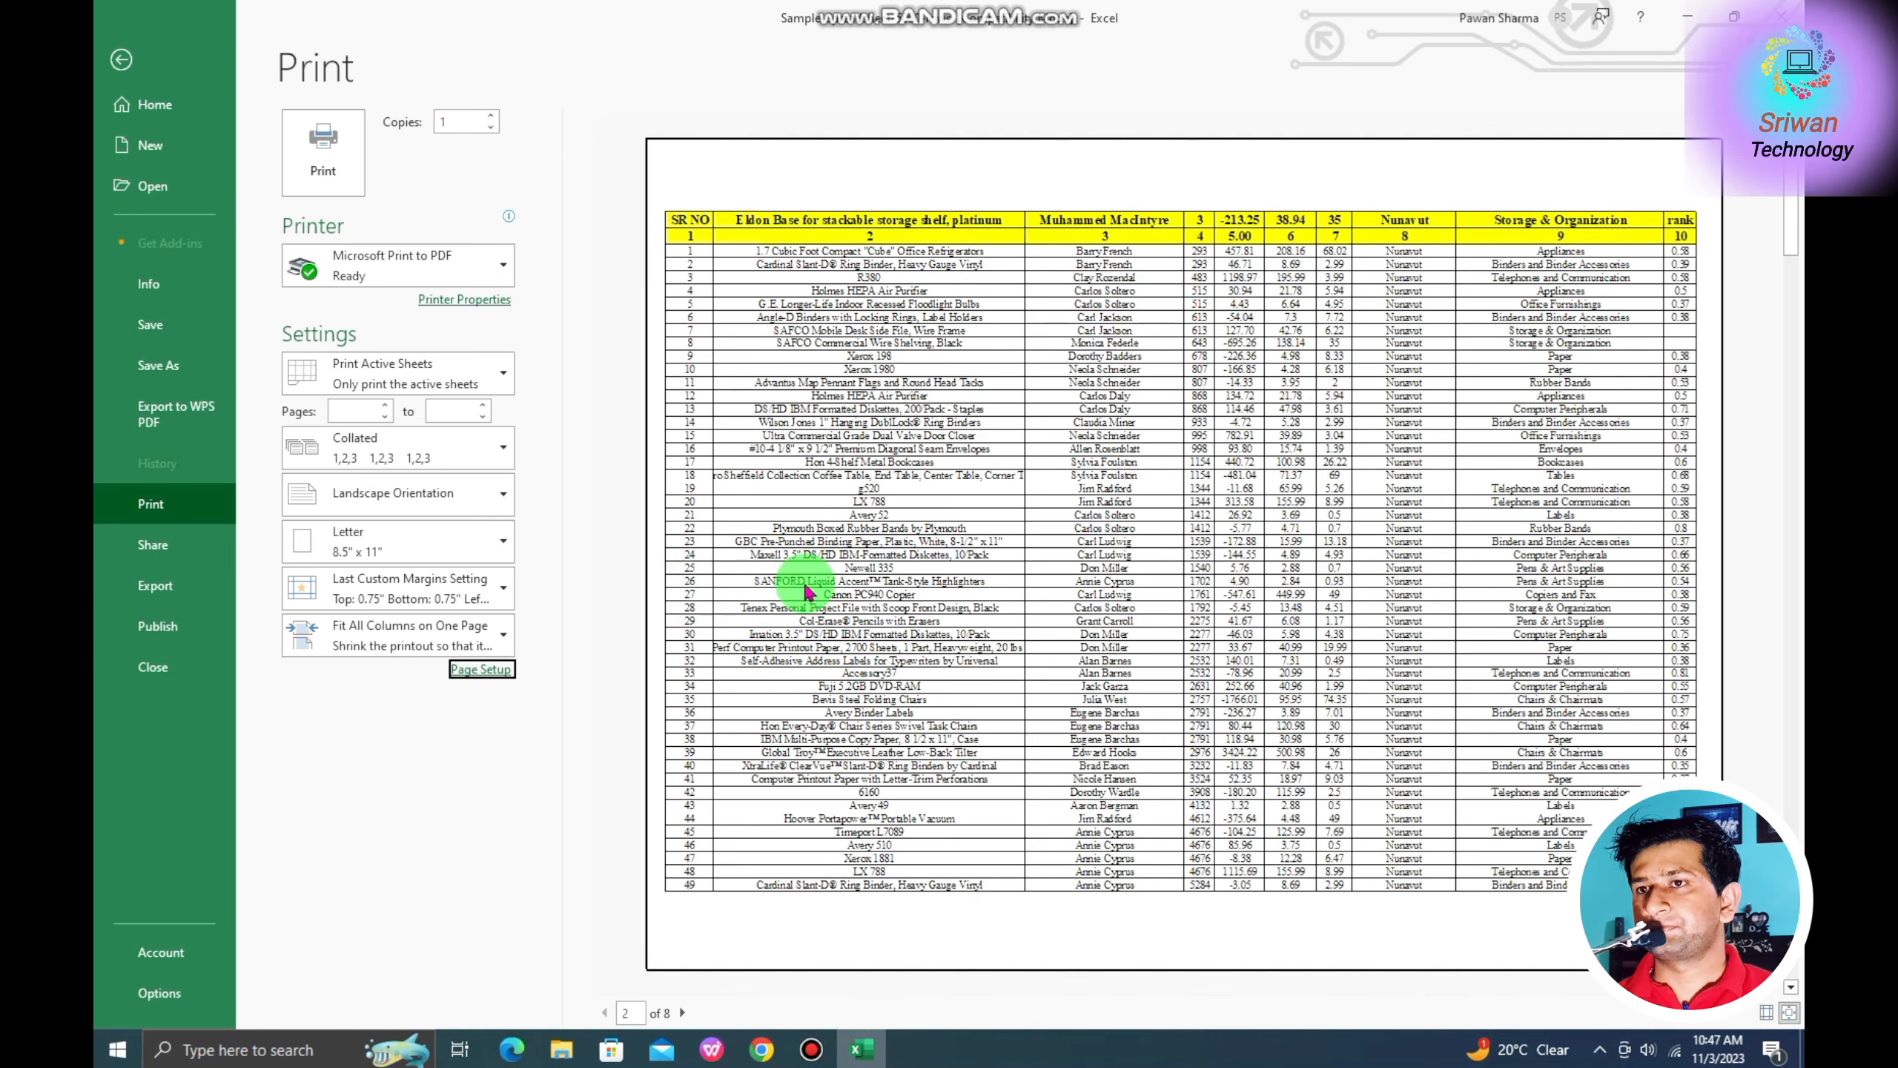
scroll(808, 592, down, 3)
scroll(807, 592, up, 4)
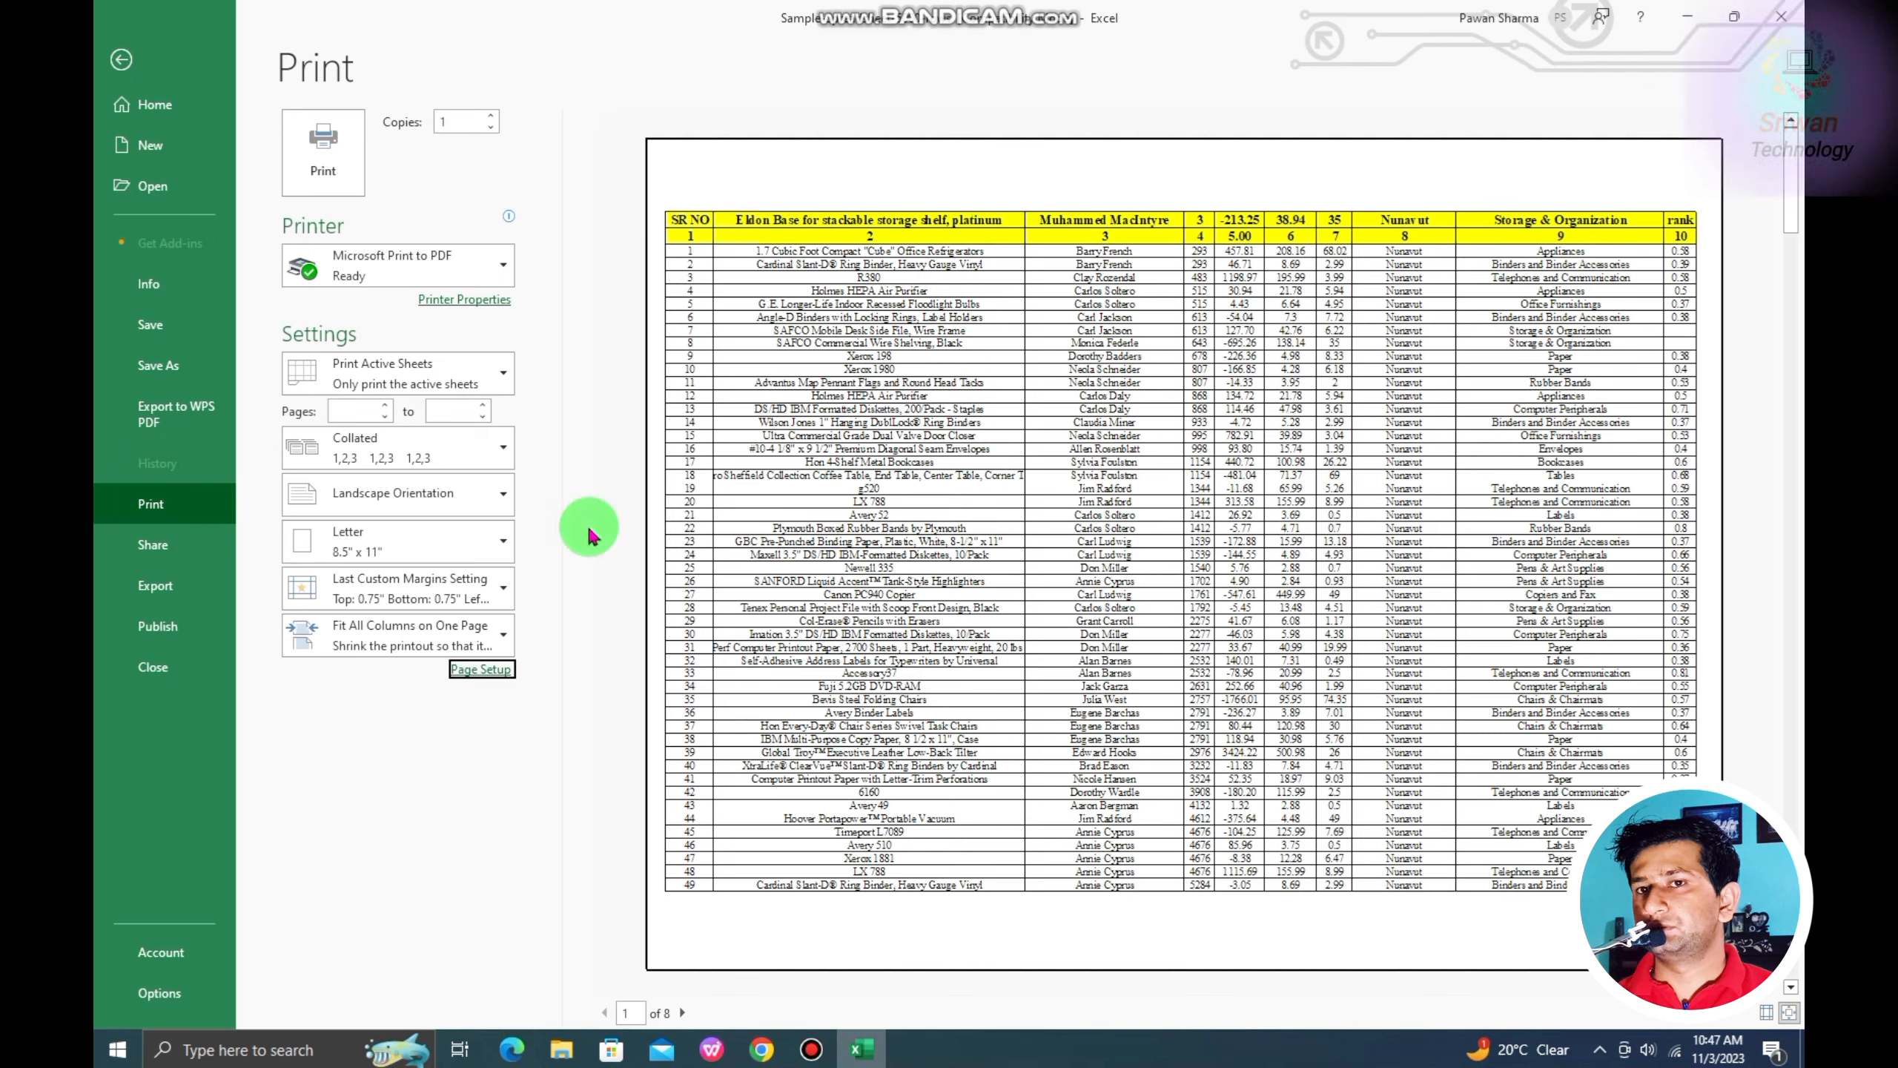
Set the top and bottom margins to 0.5, bringing the printout back to 7 pages.
click(486, 671)
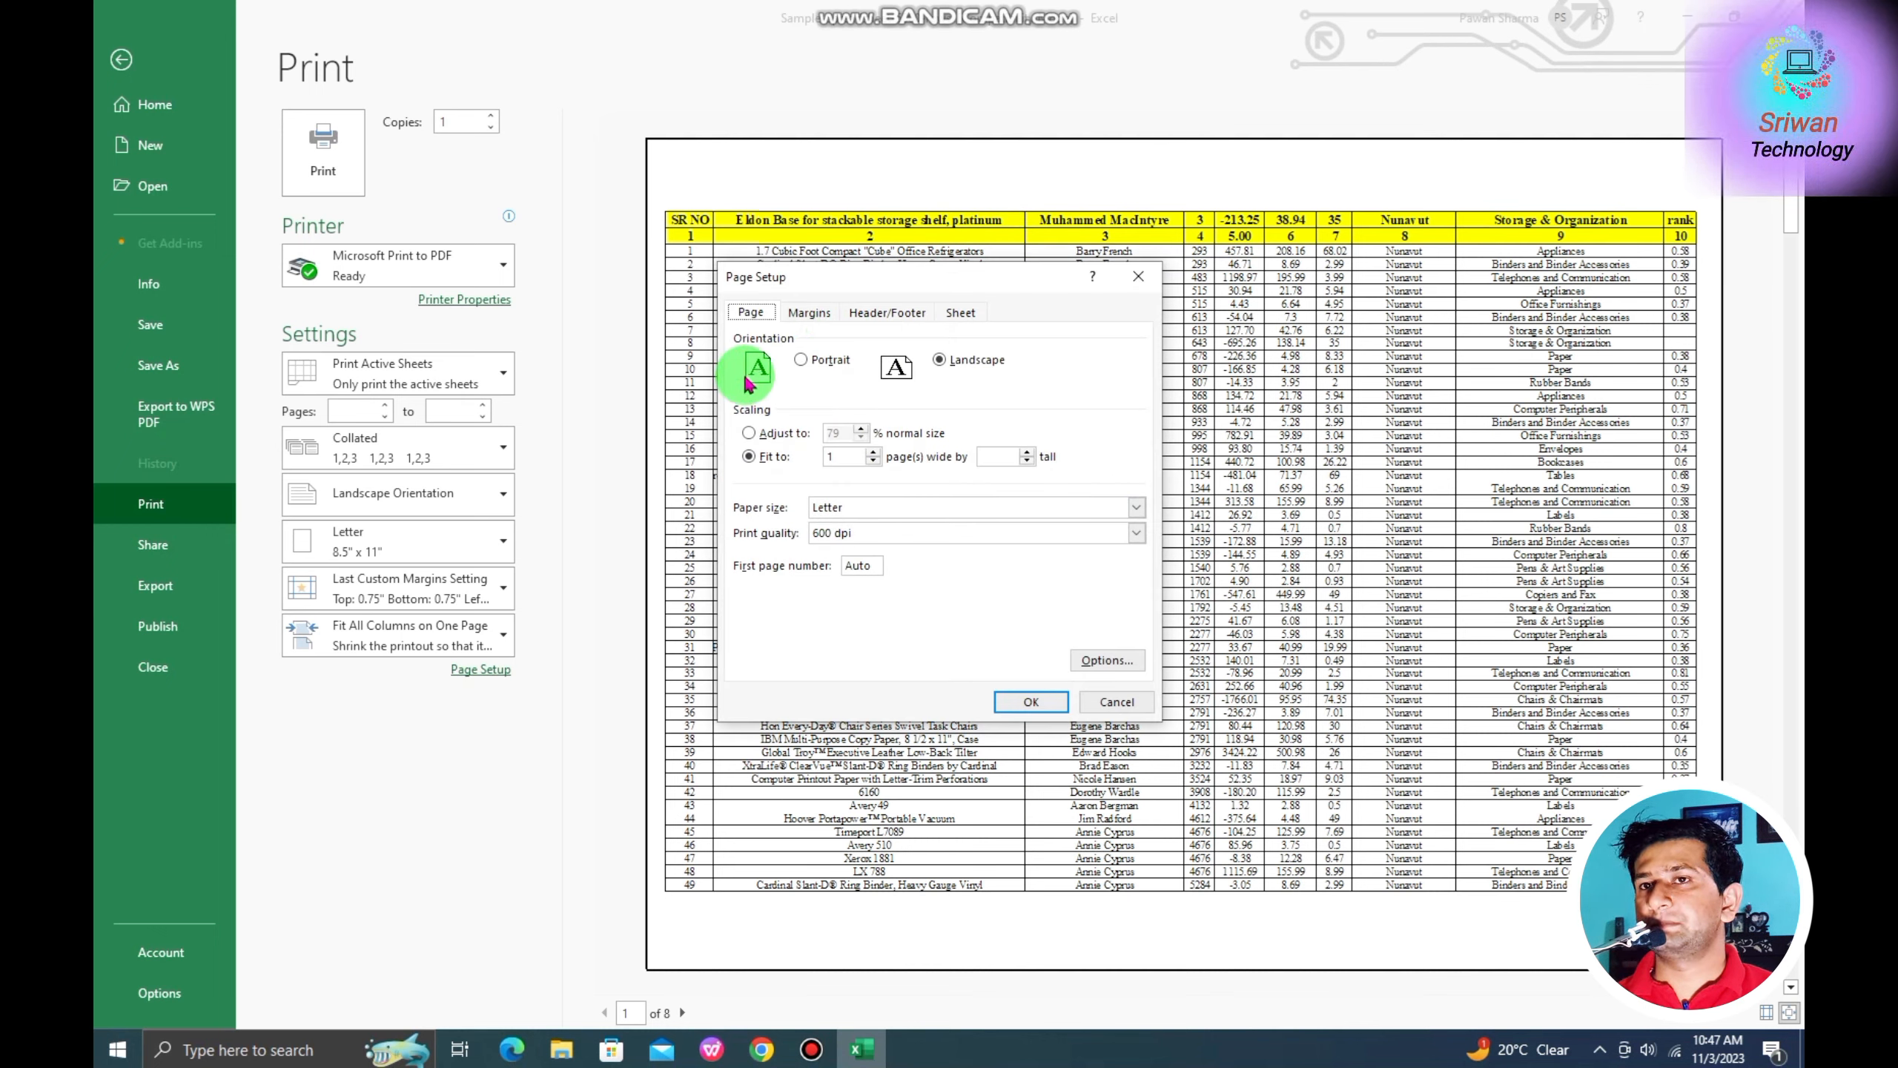
click(809, 314)
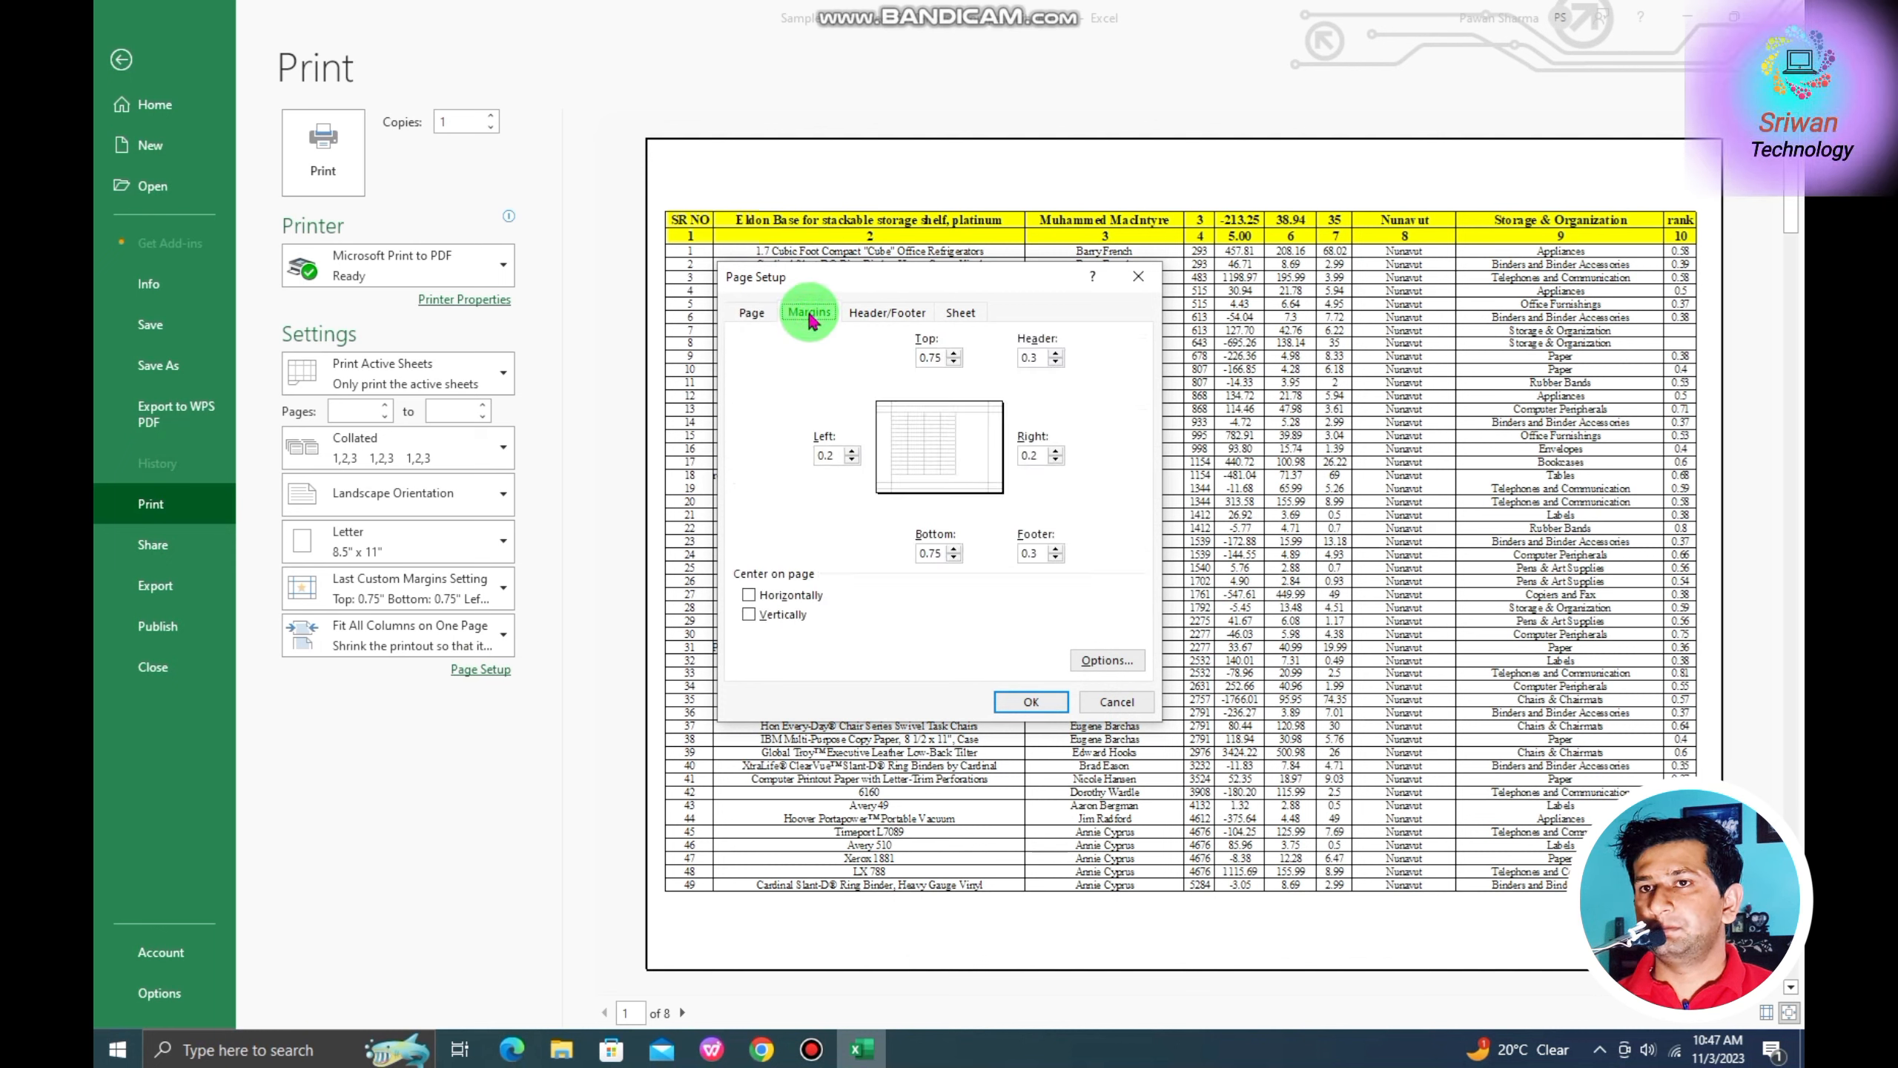
click(932, 359)
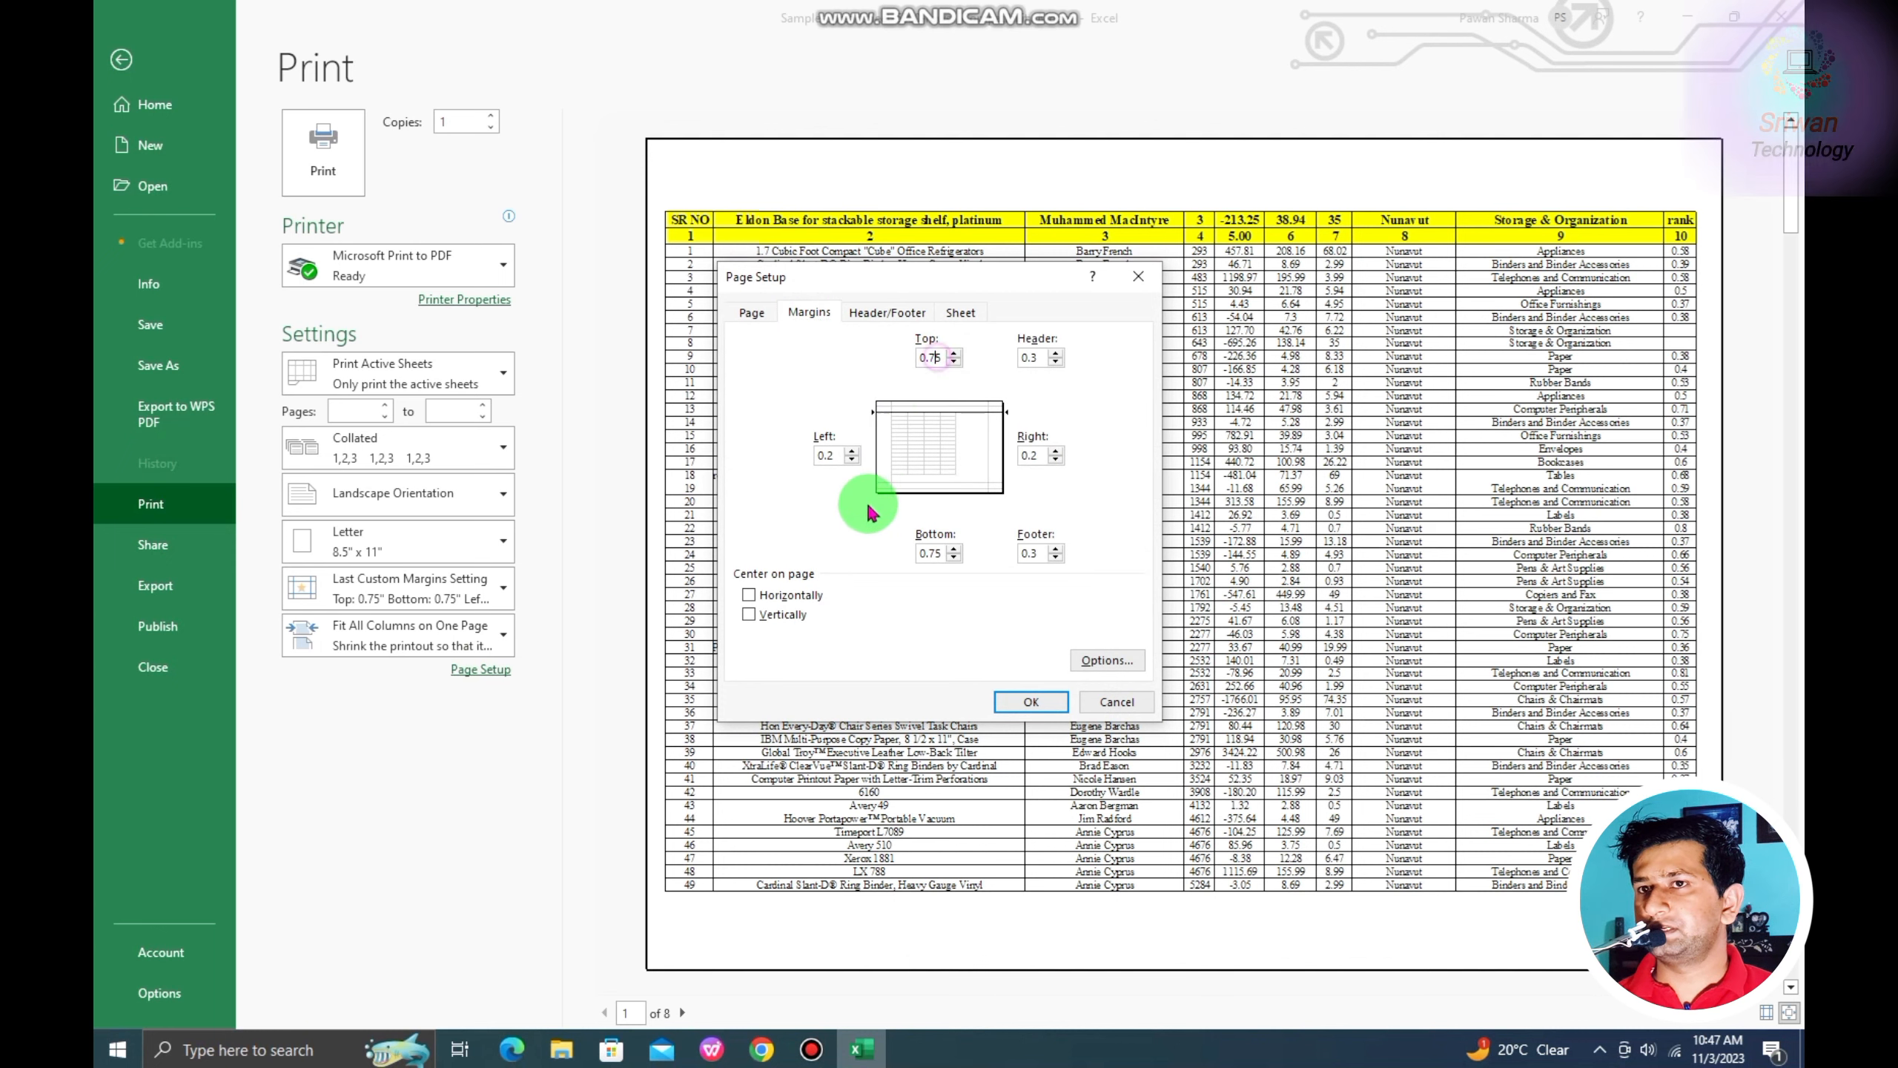
text(50)
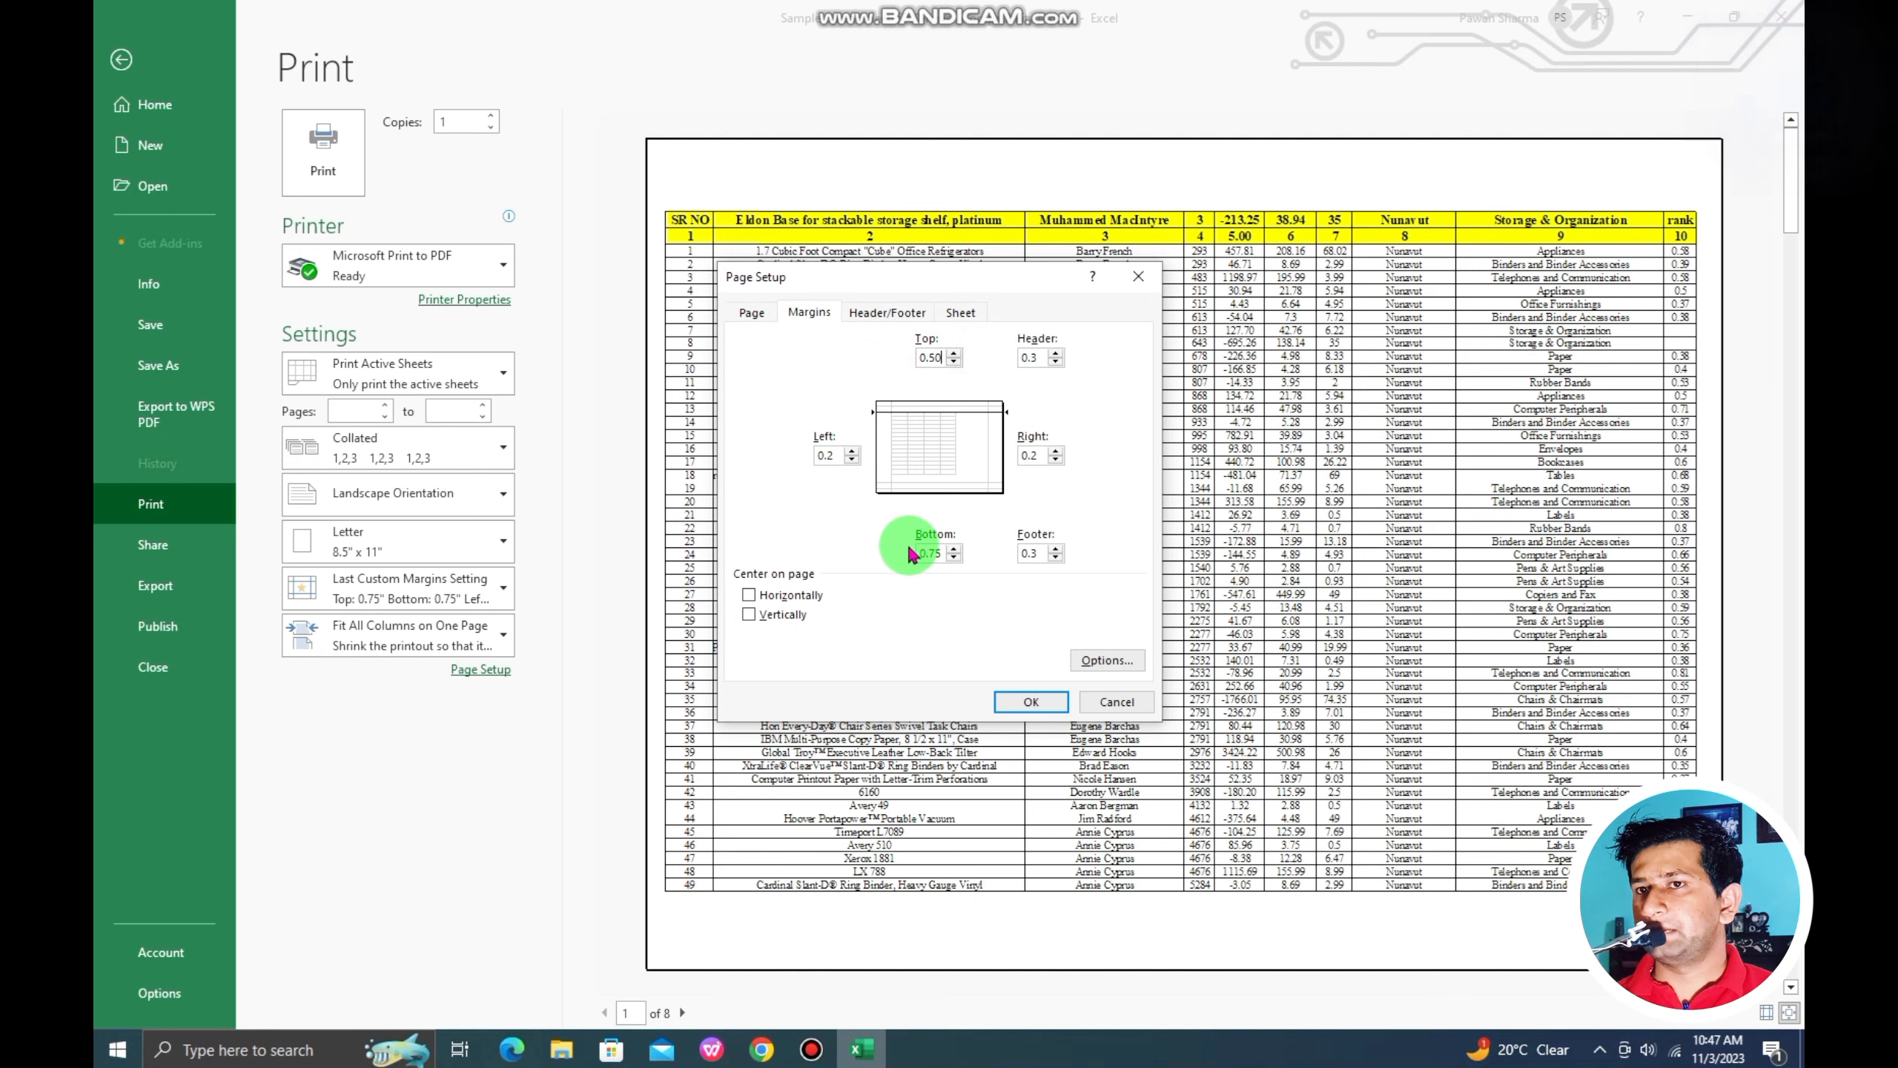
click(935, 553)
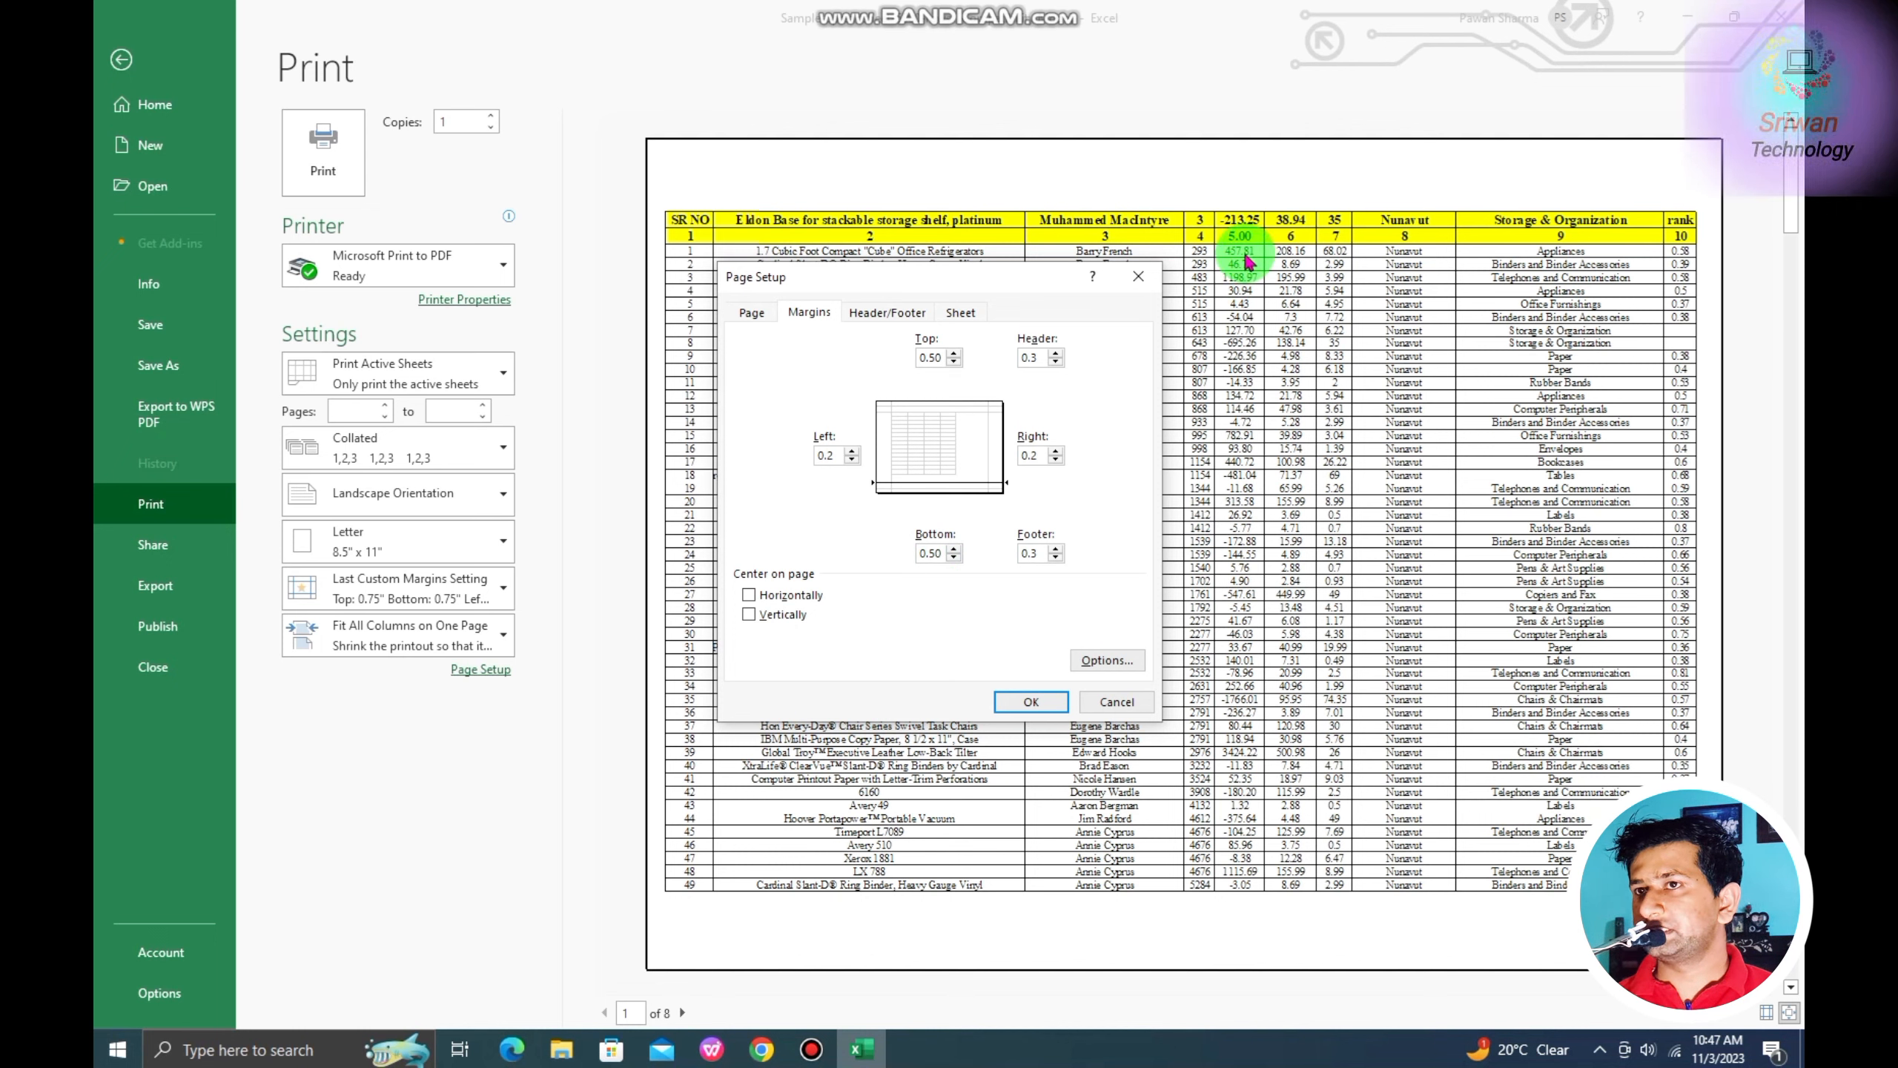
click(1010, 707)
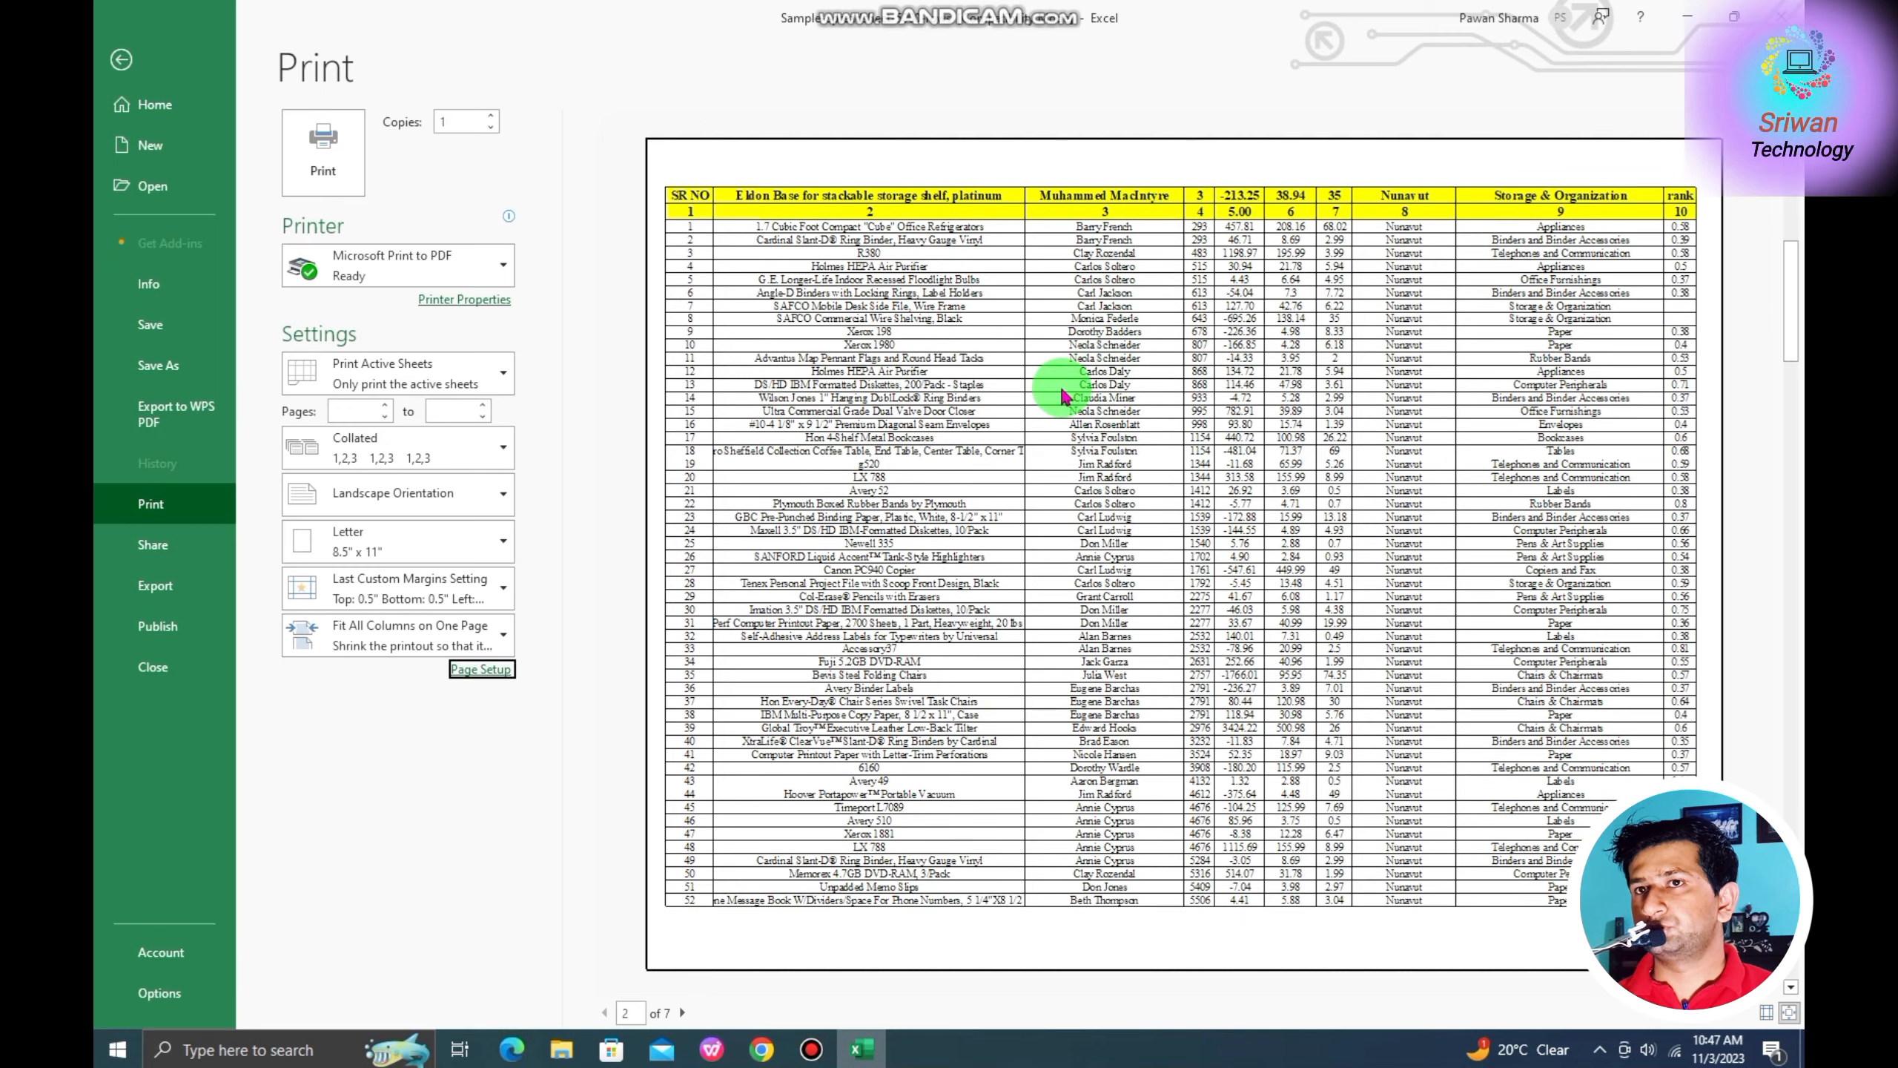
scroll(1065, 395, down, 1)
scroll(1065, 396, up, 2)
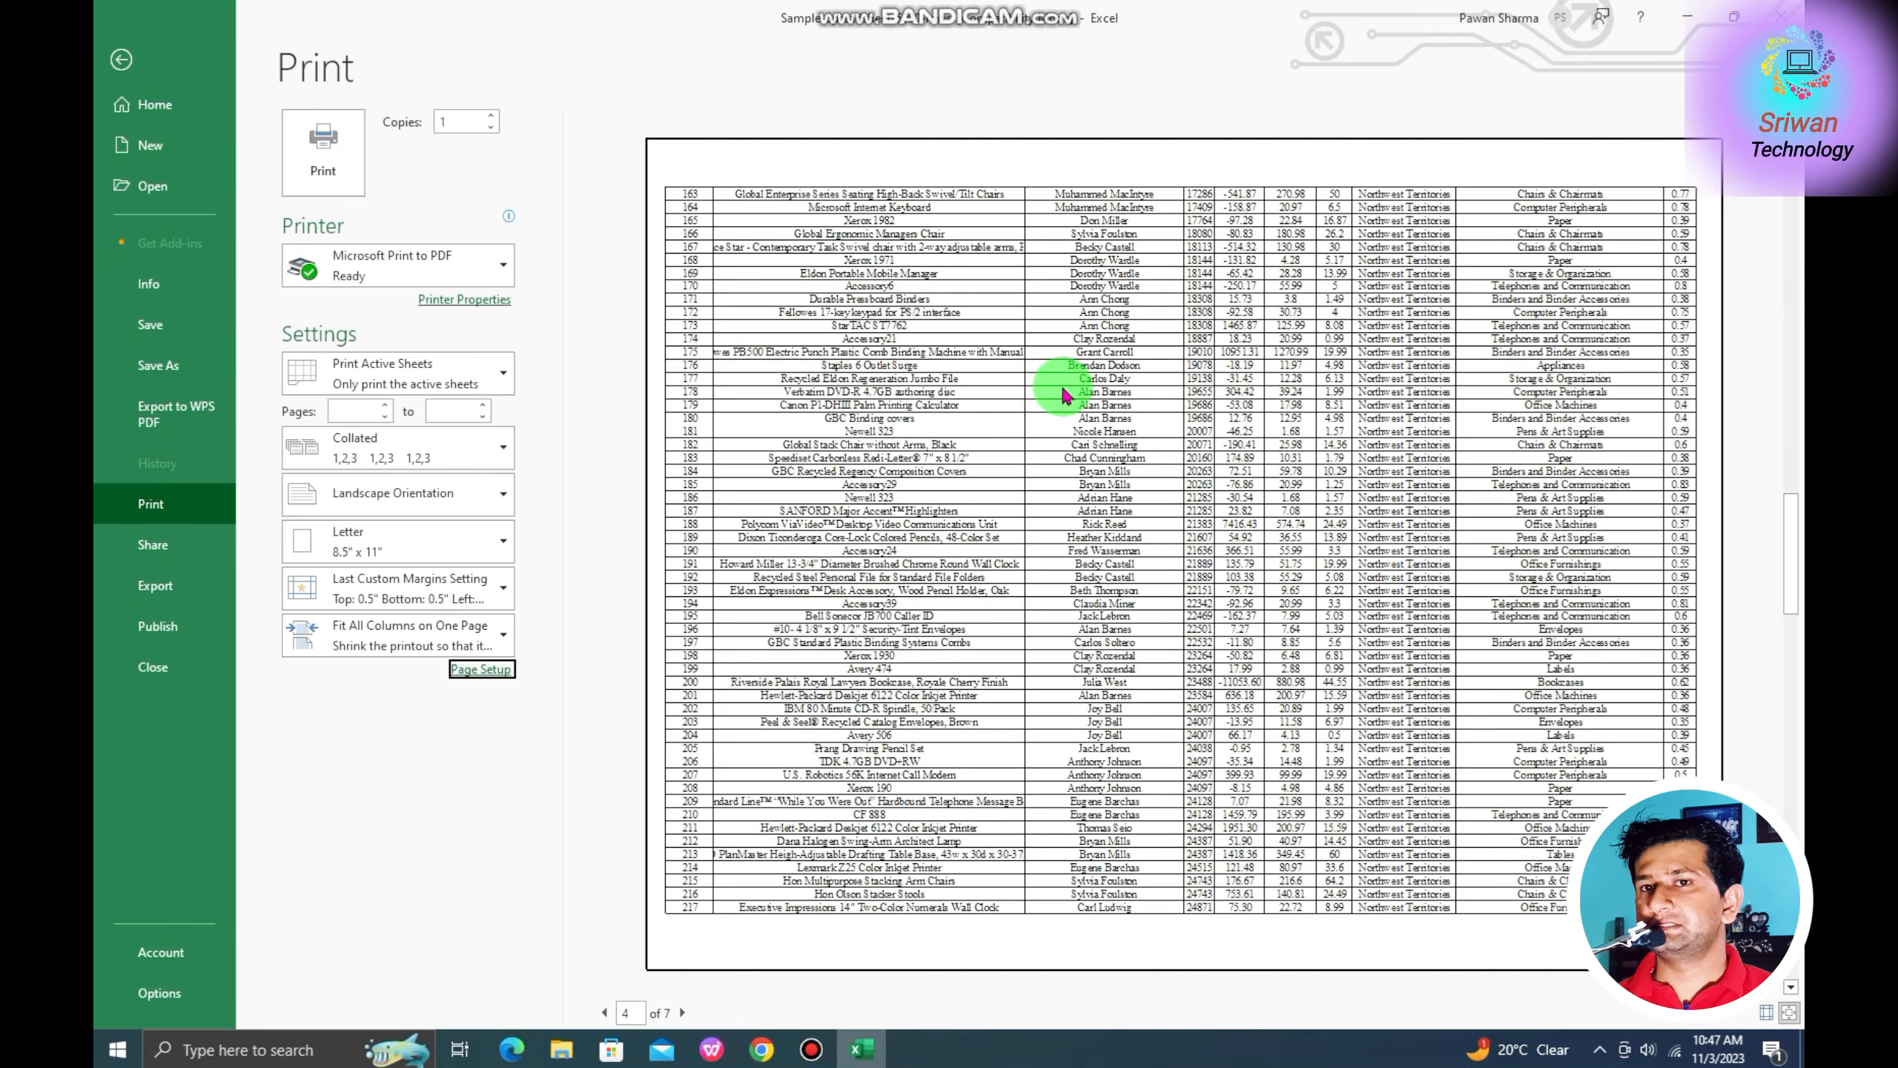
Reopen Page Setup and reposition its window over the preview.
click(480, 669)
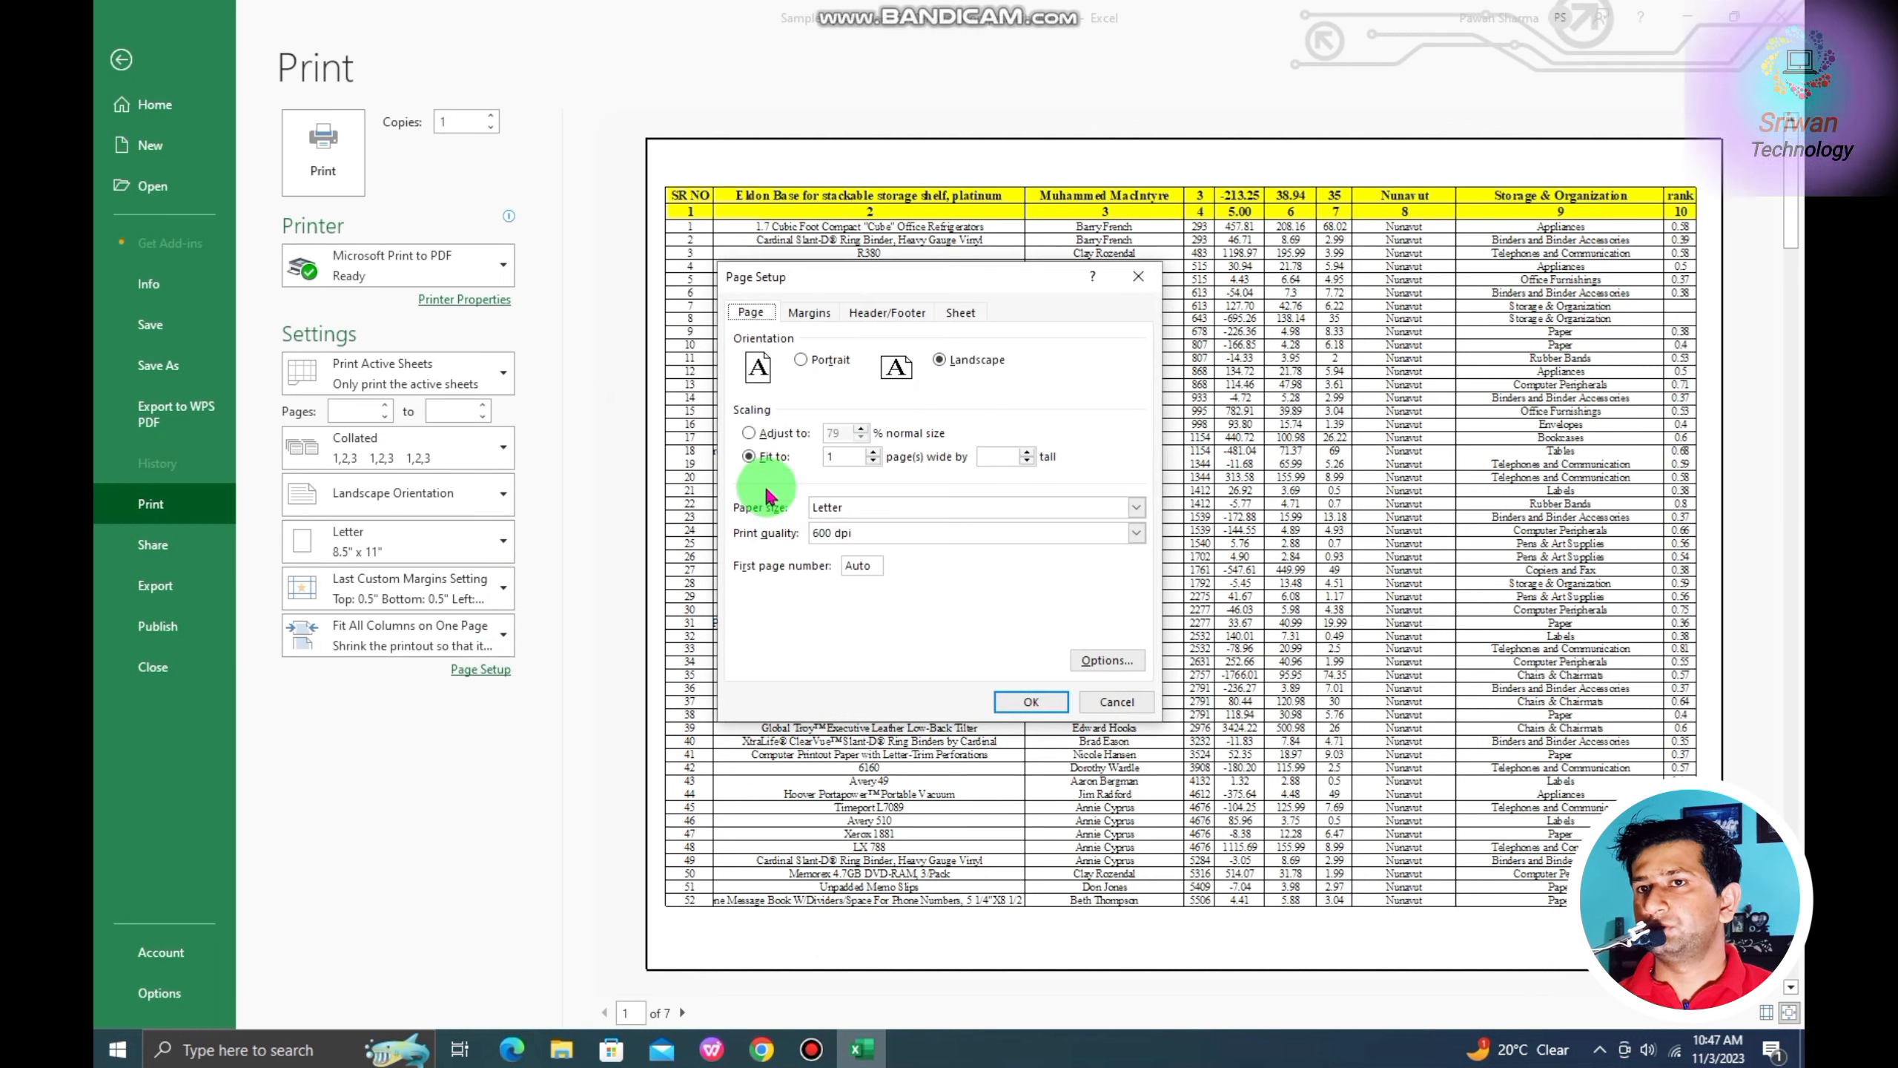
drag(904, 288, 1009, 309)
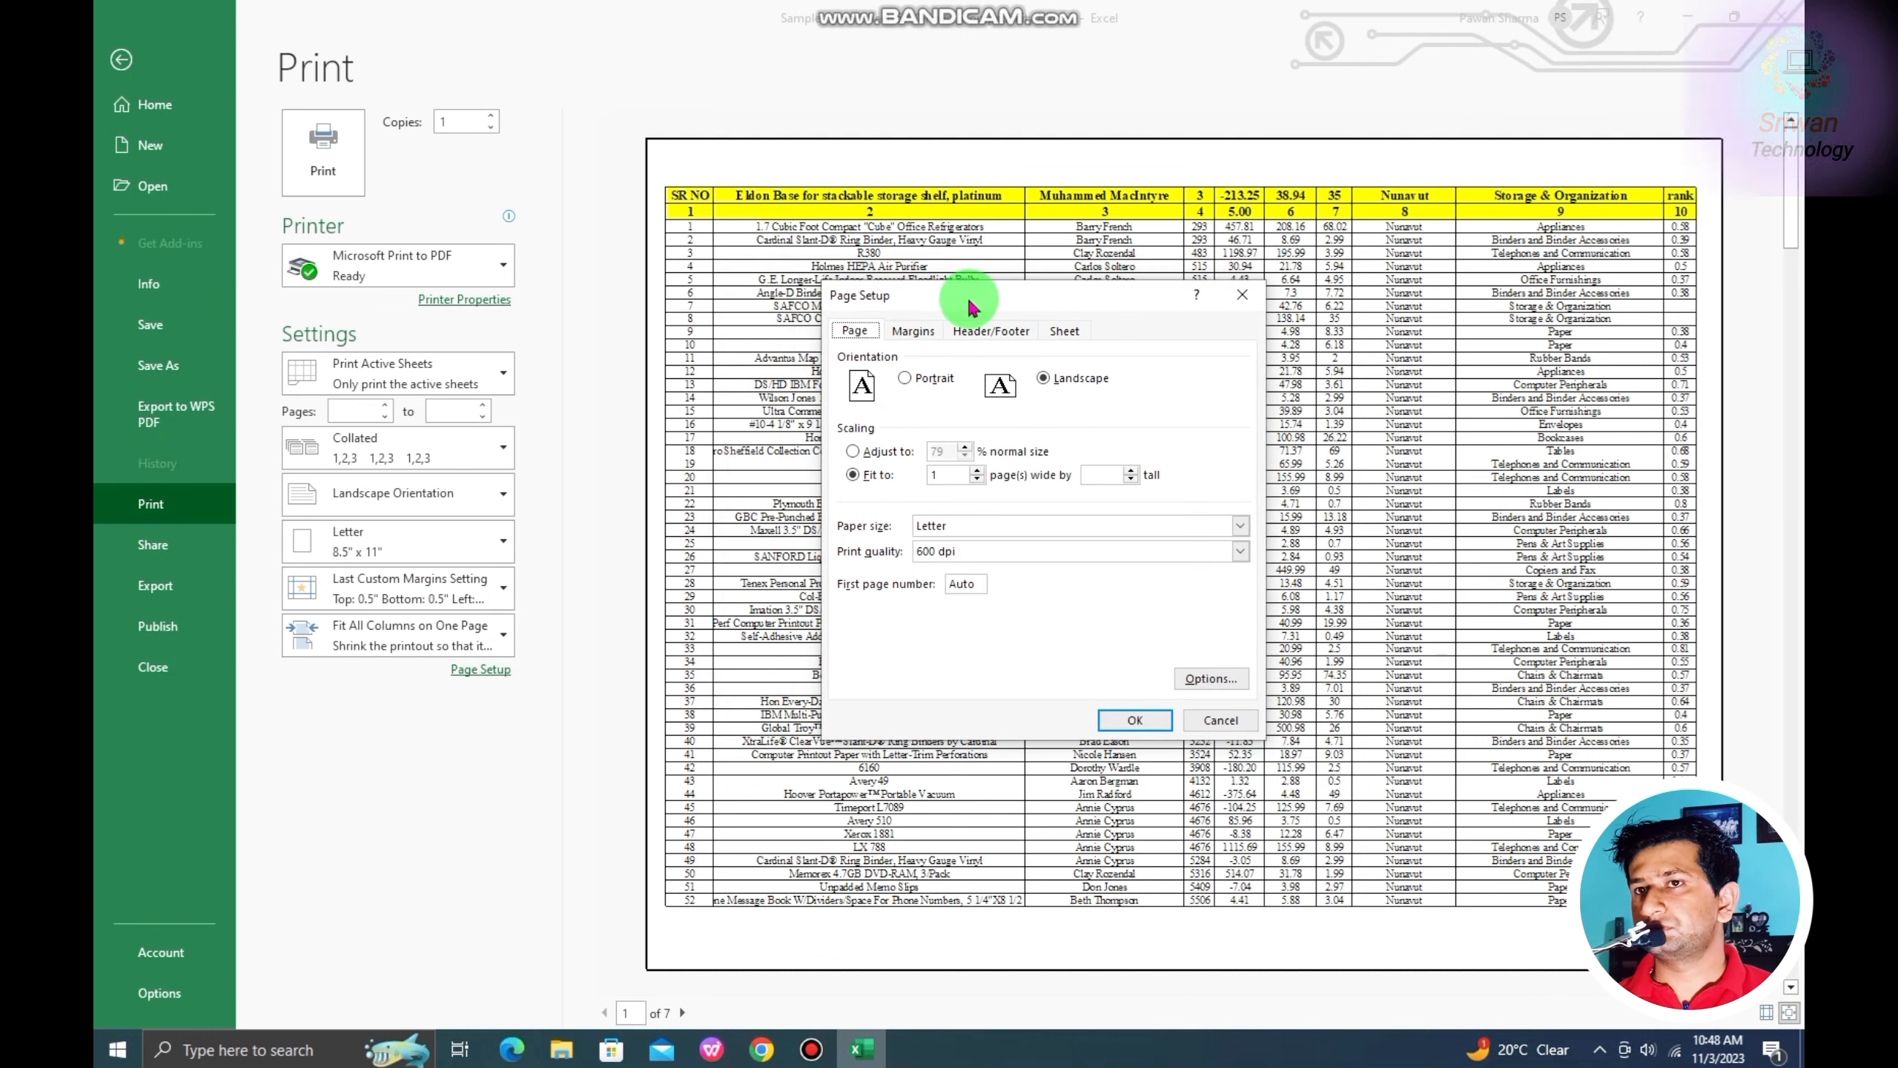
click(1217, 719)
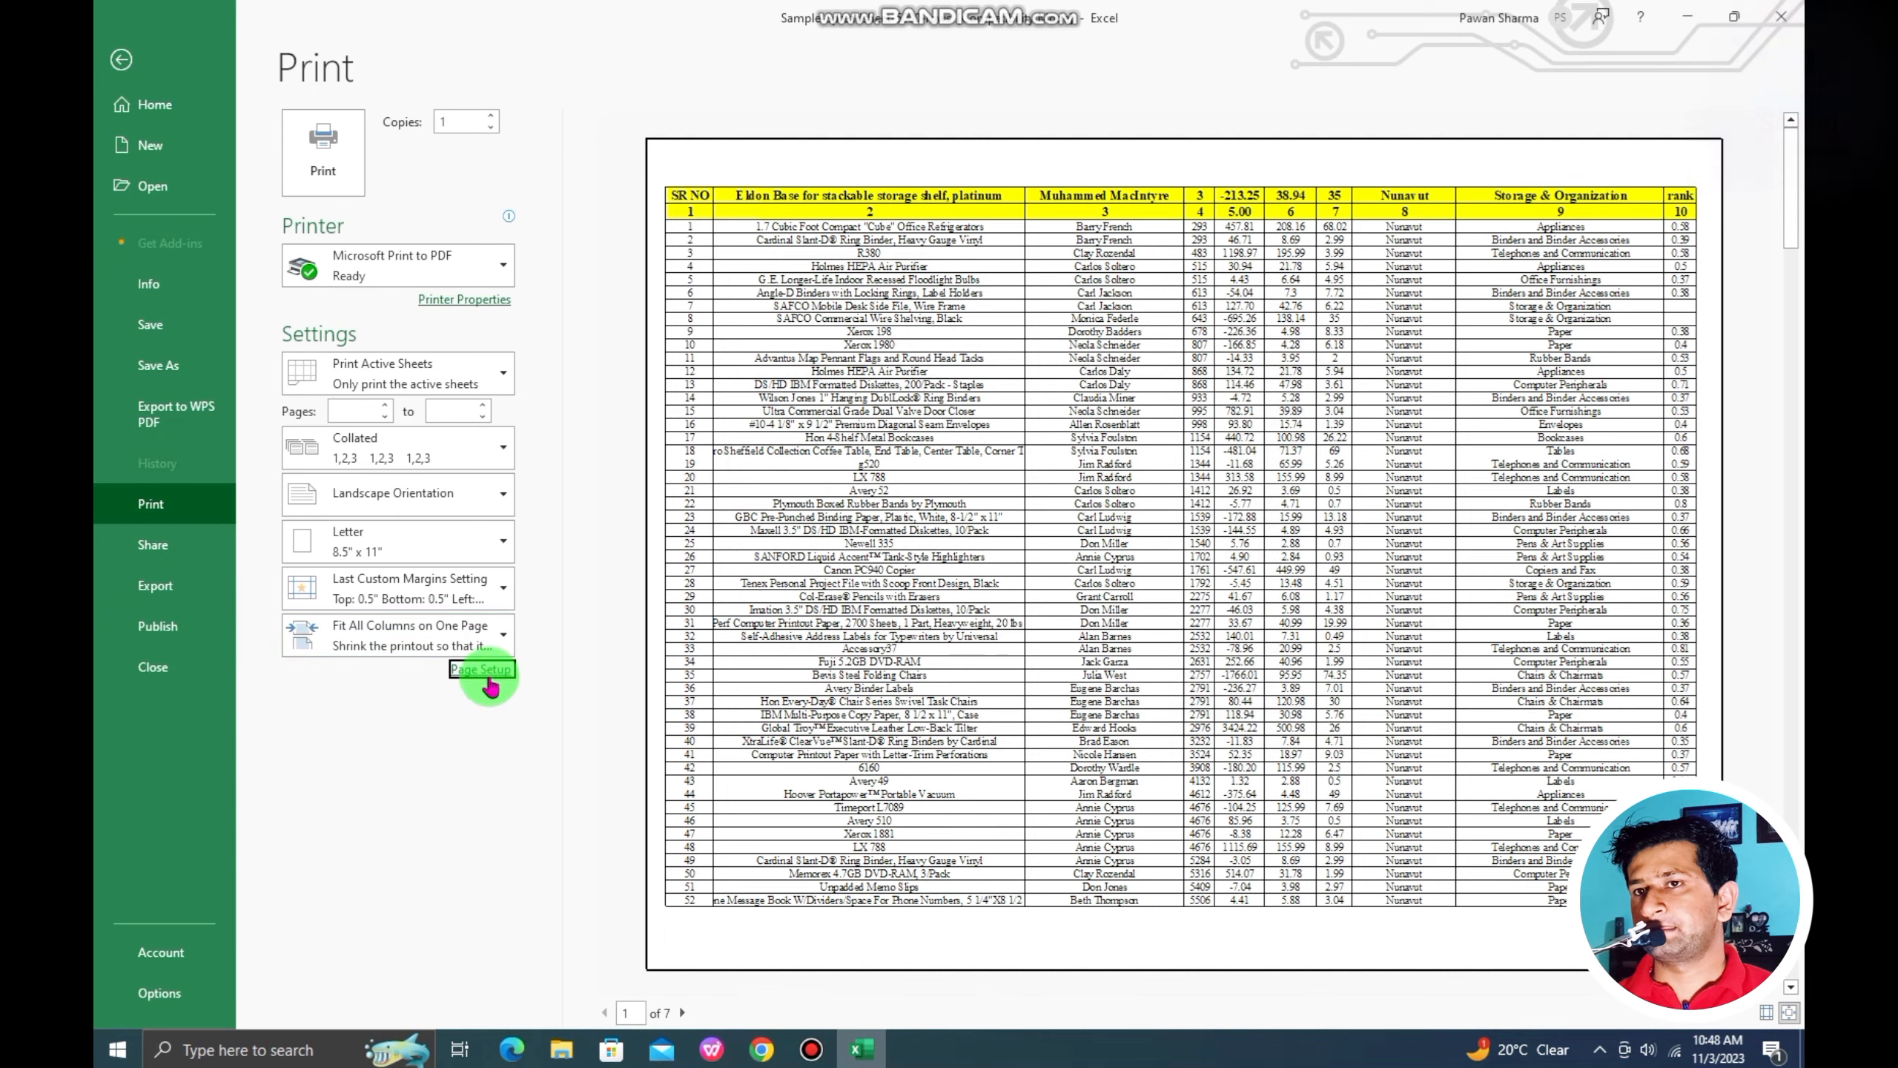
click(481, 669)
drag(1060, 305, 1009, 304)
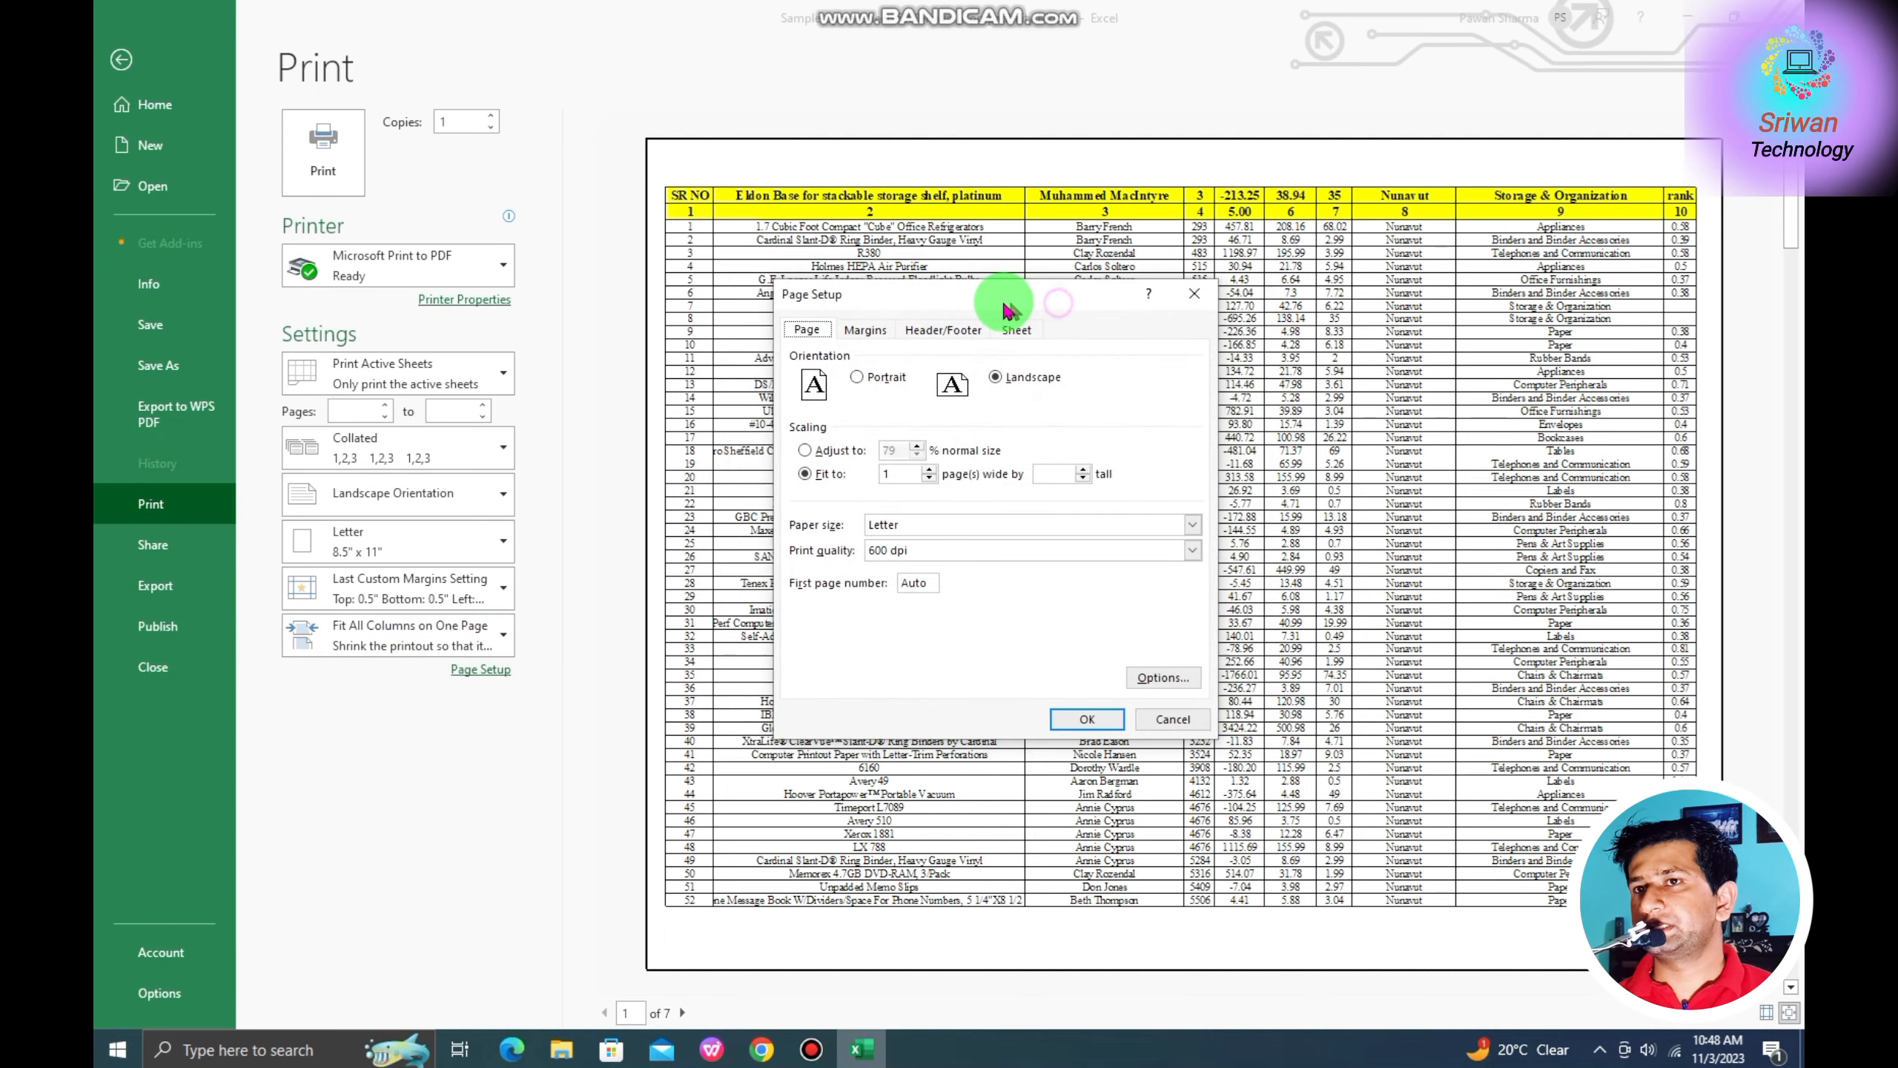
On the Header/Footer tab, set the header preset to 'Page 1'.
click(918, 335)
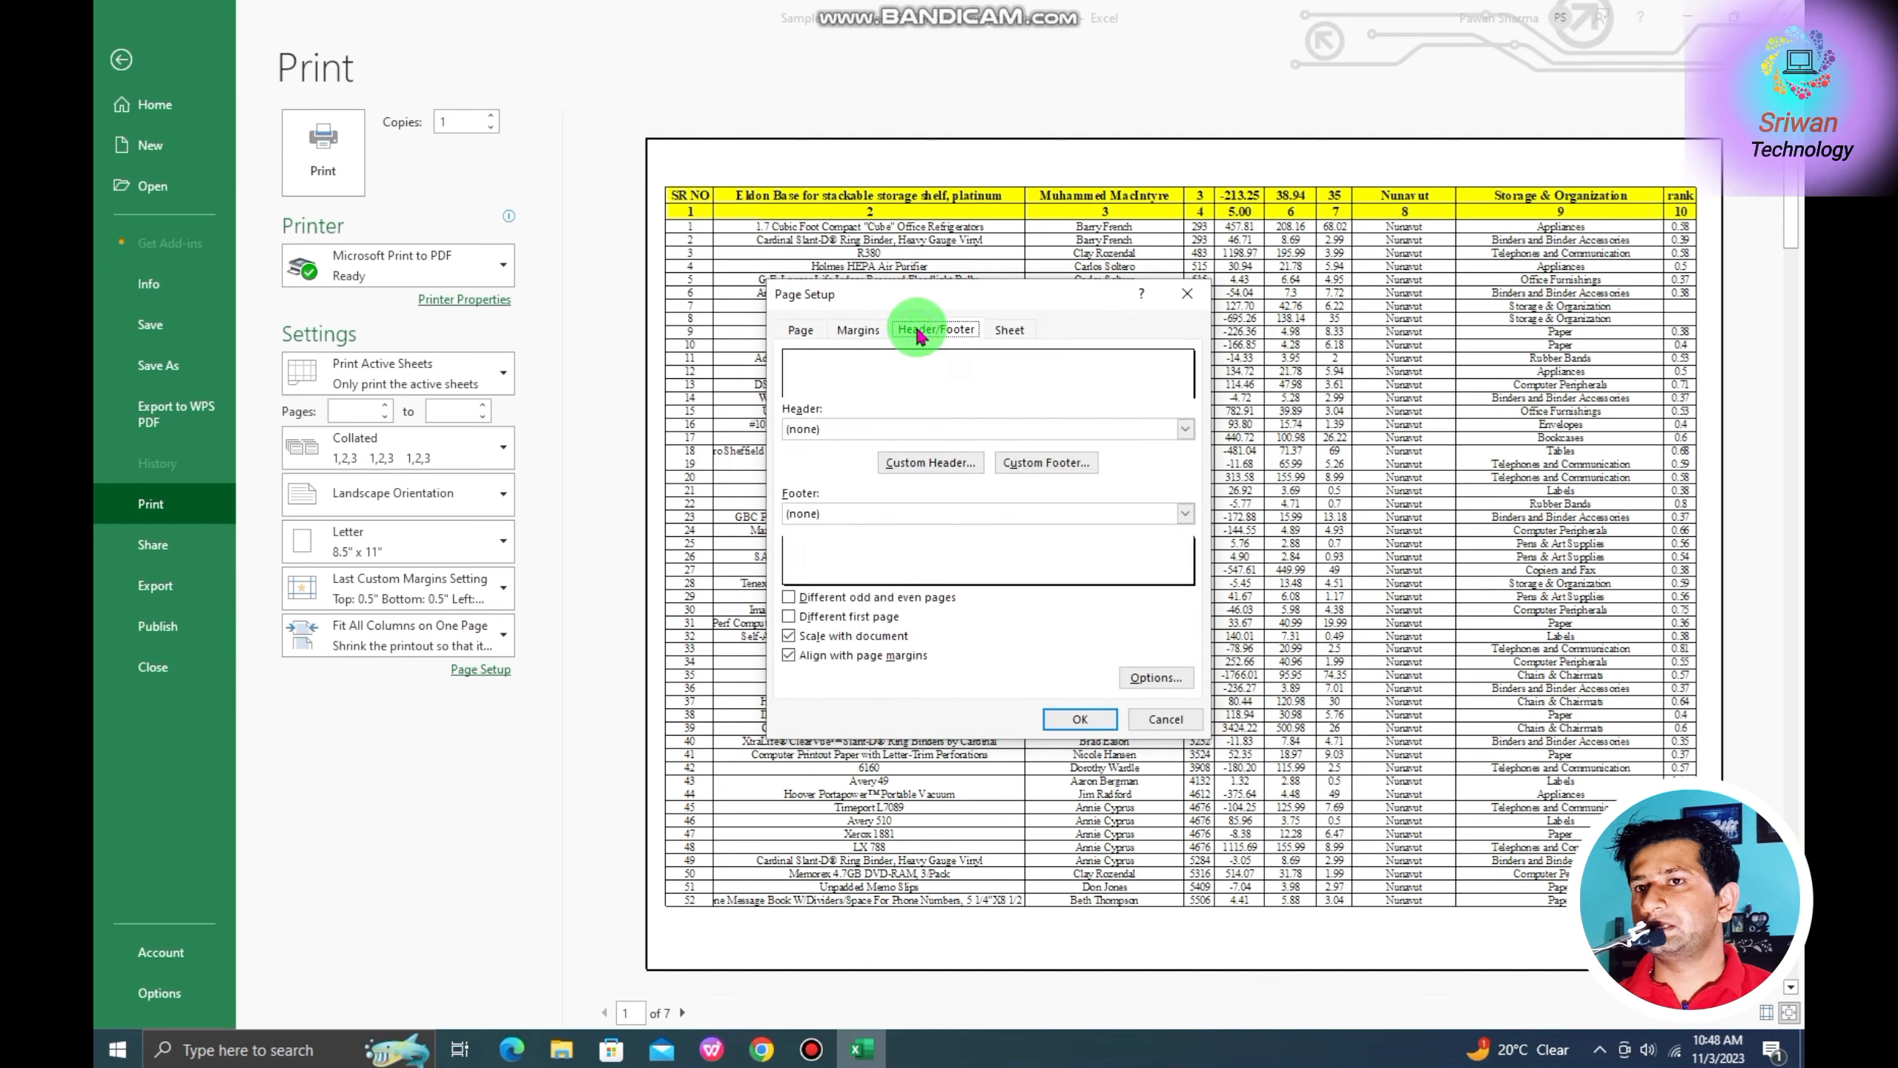
click(859, 331)
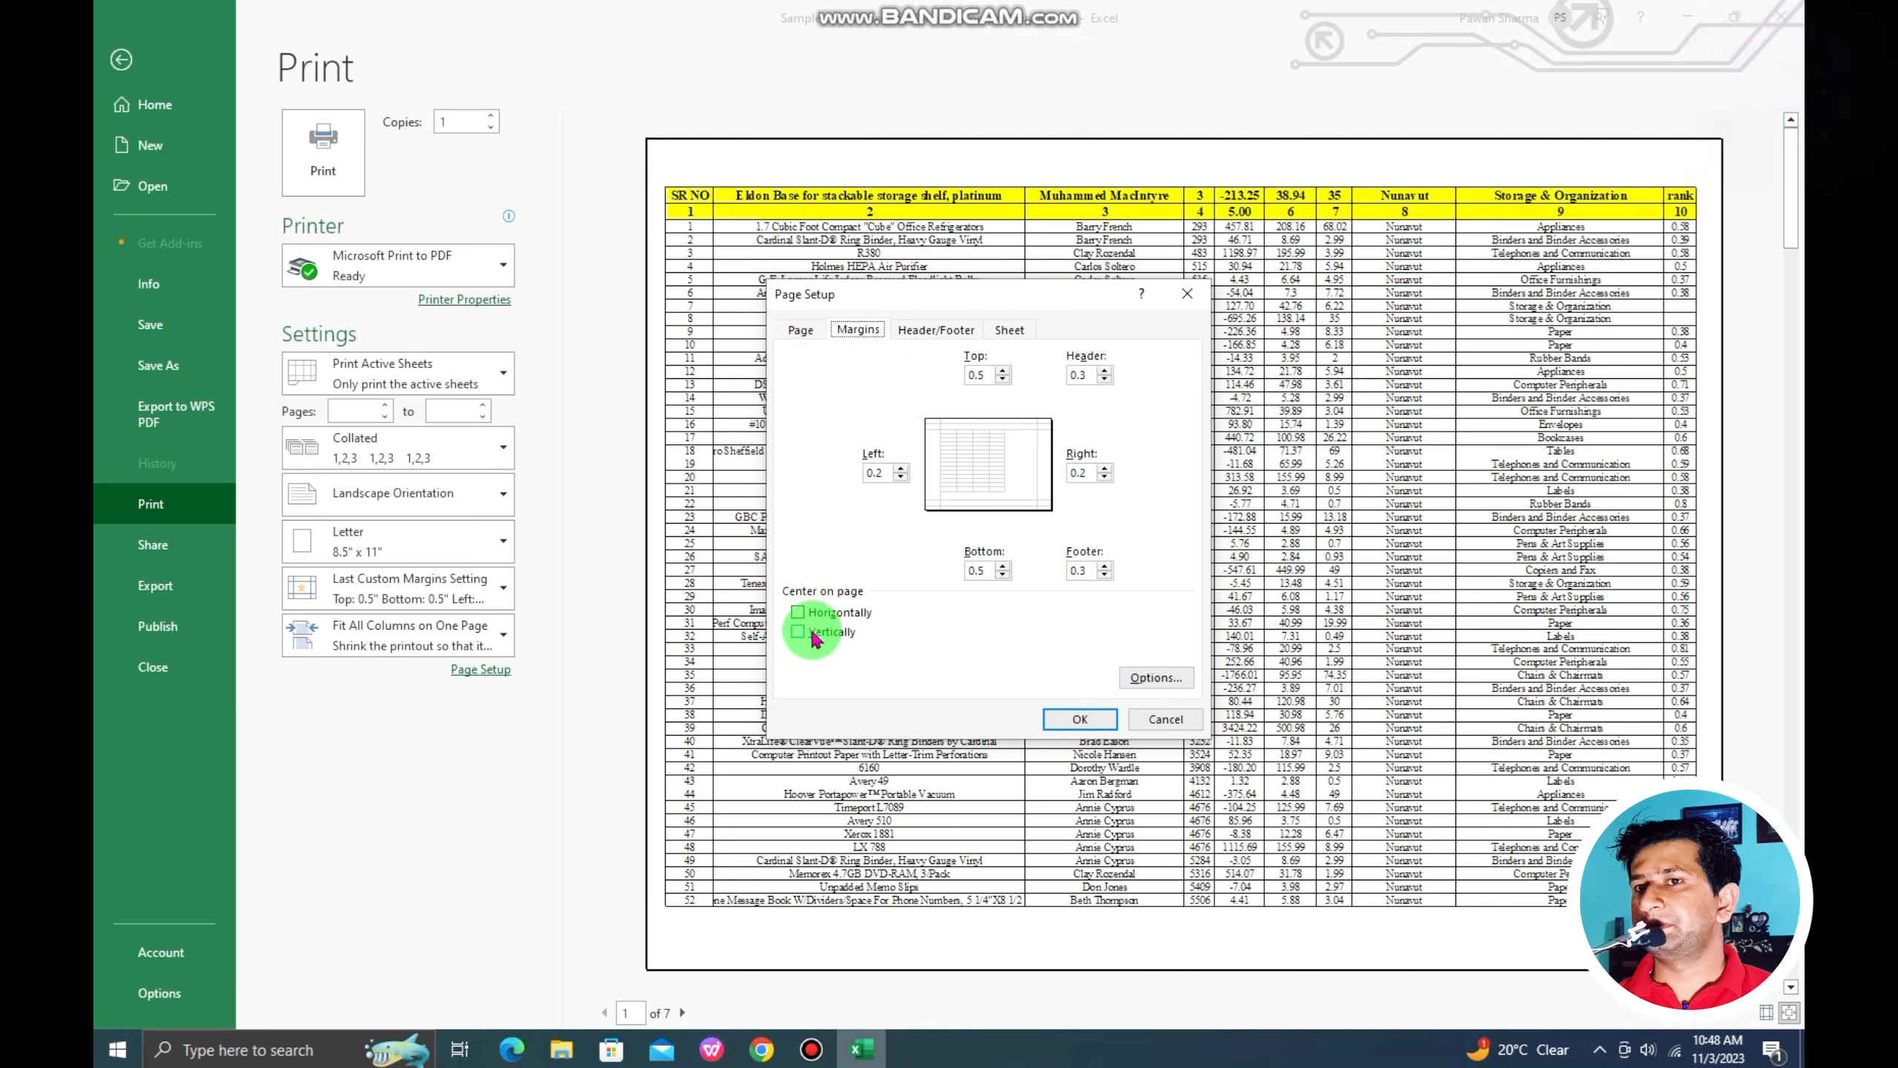
click(935, 332)
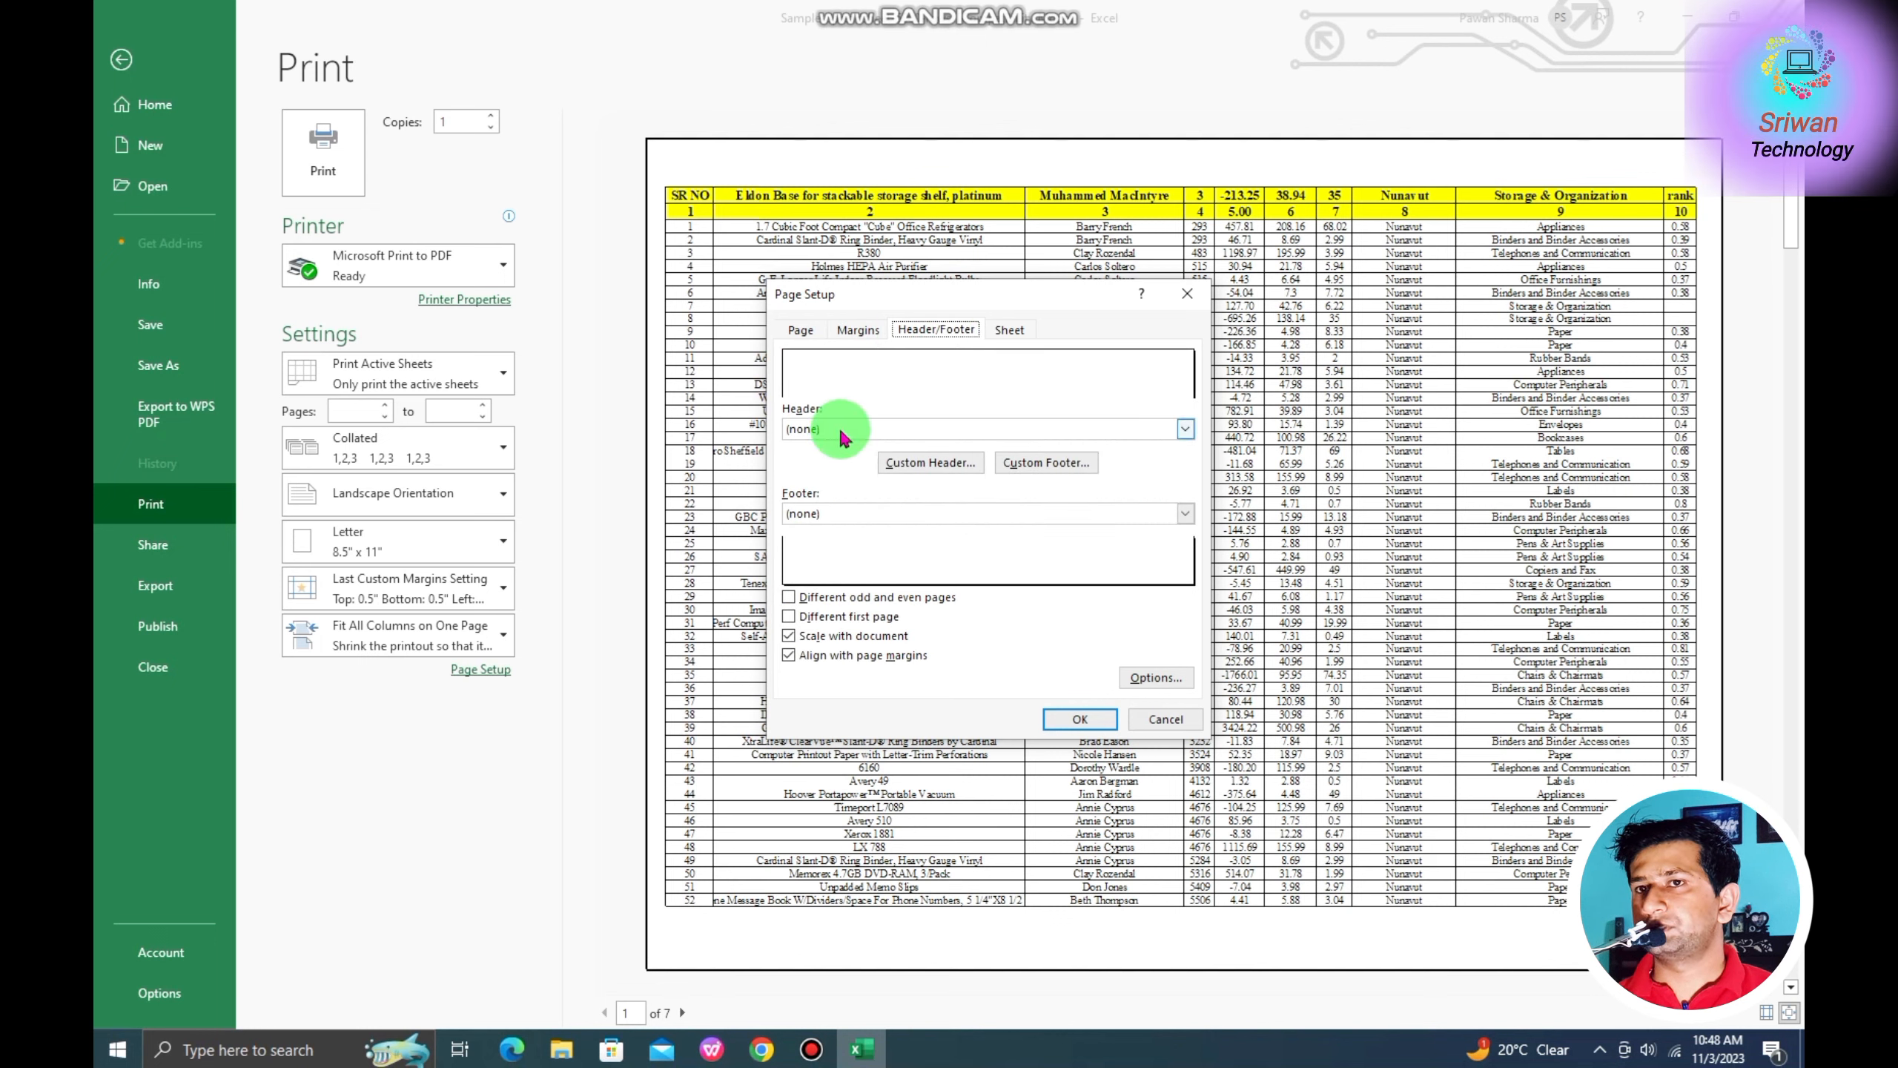
click(842, 432)
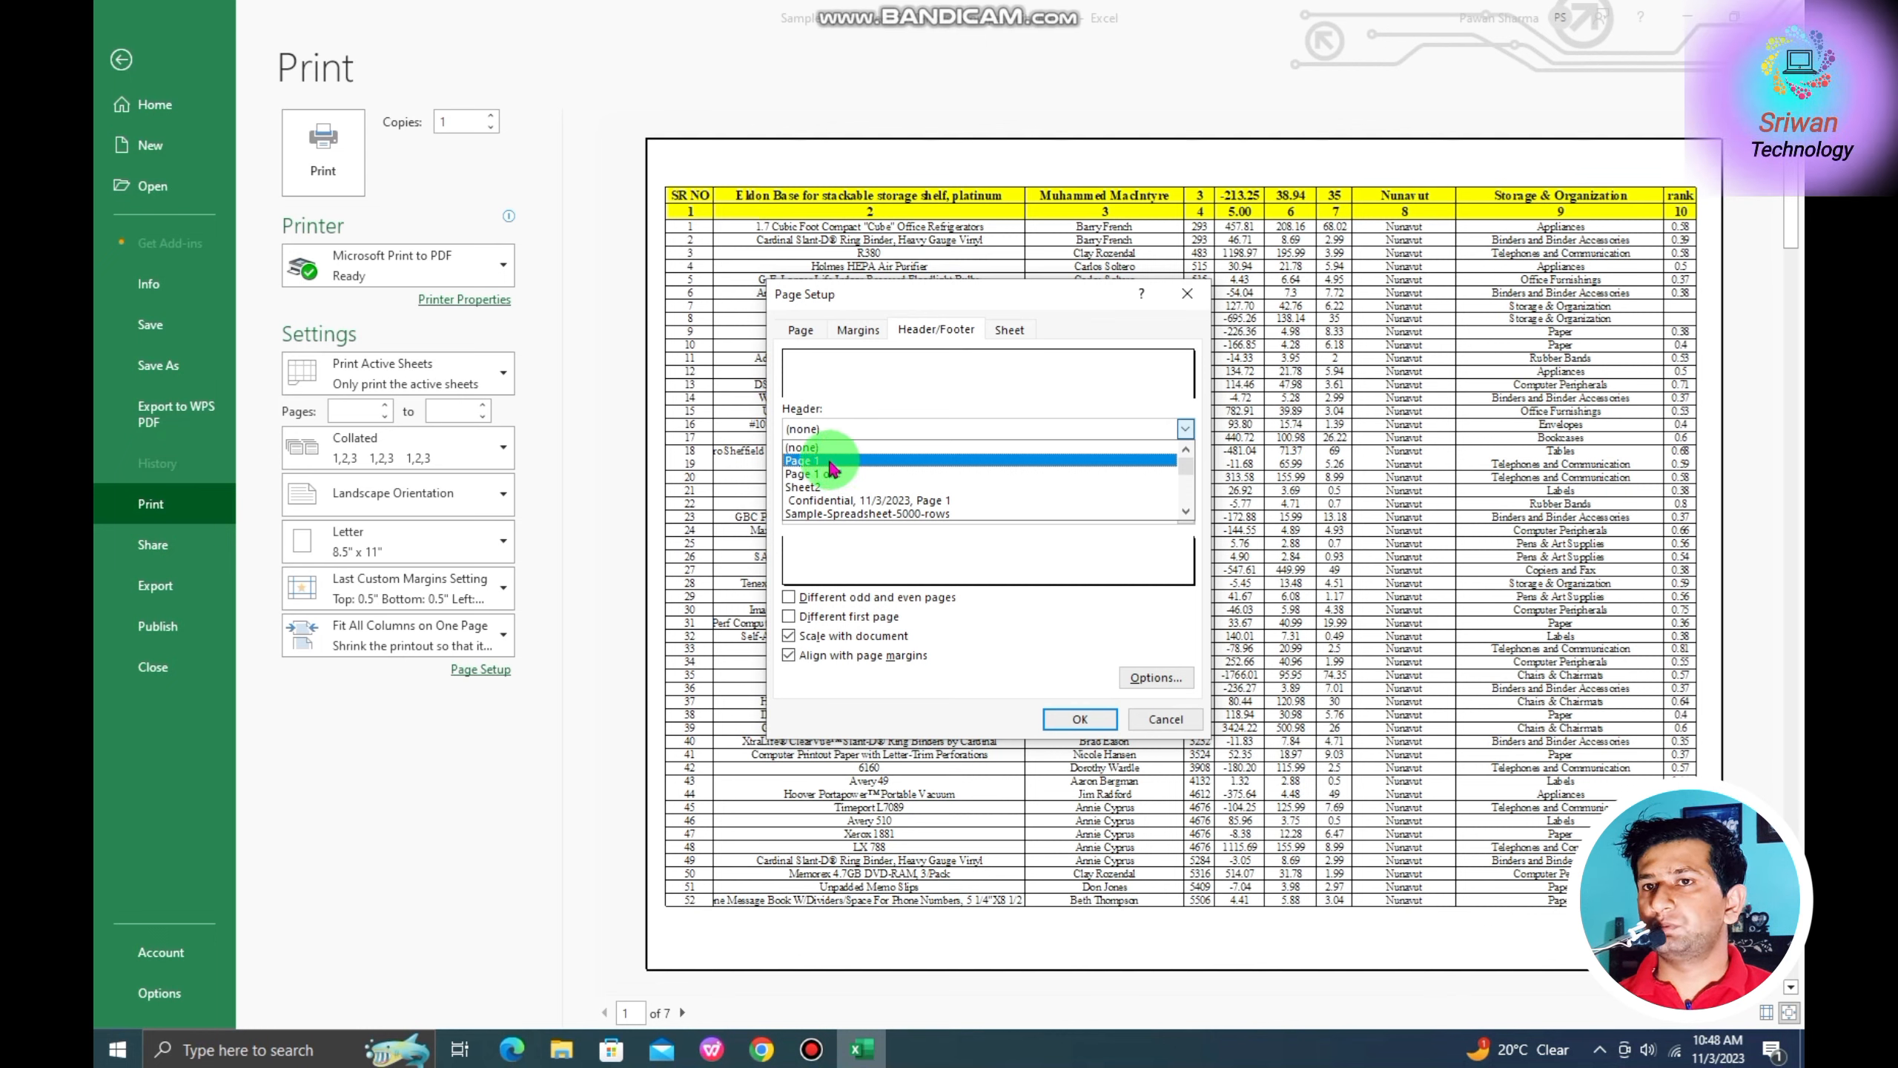
scroll(832, 490, down, 2)
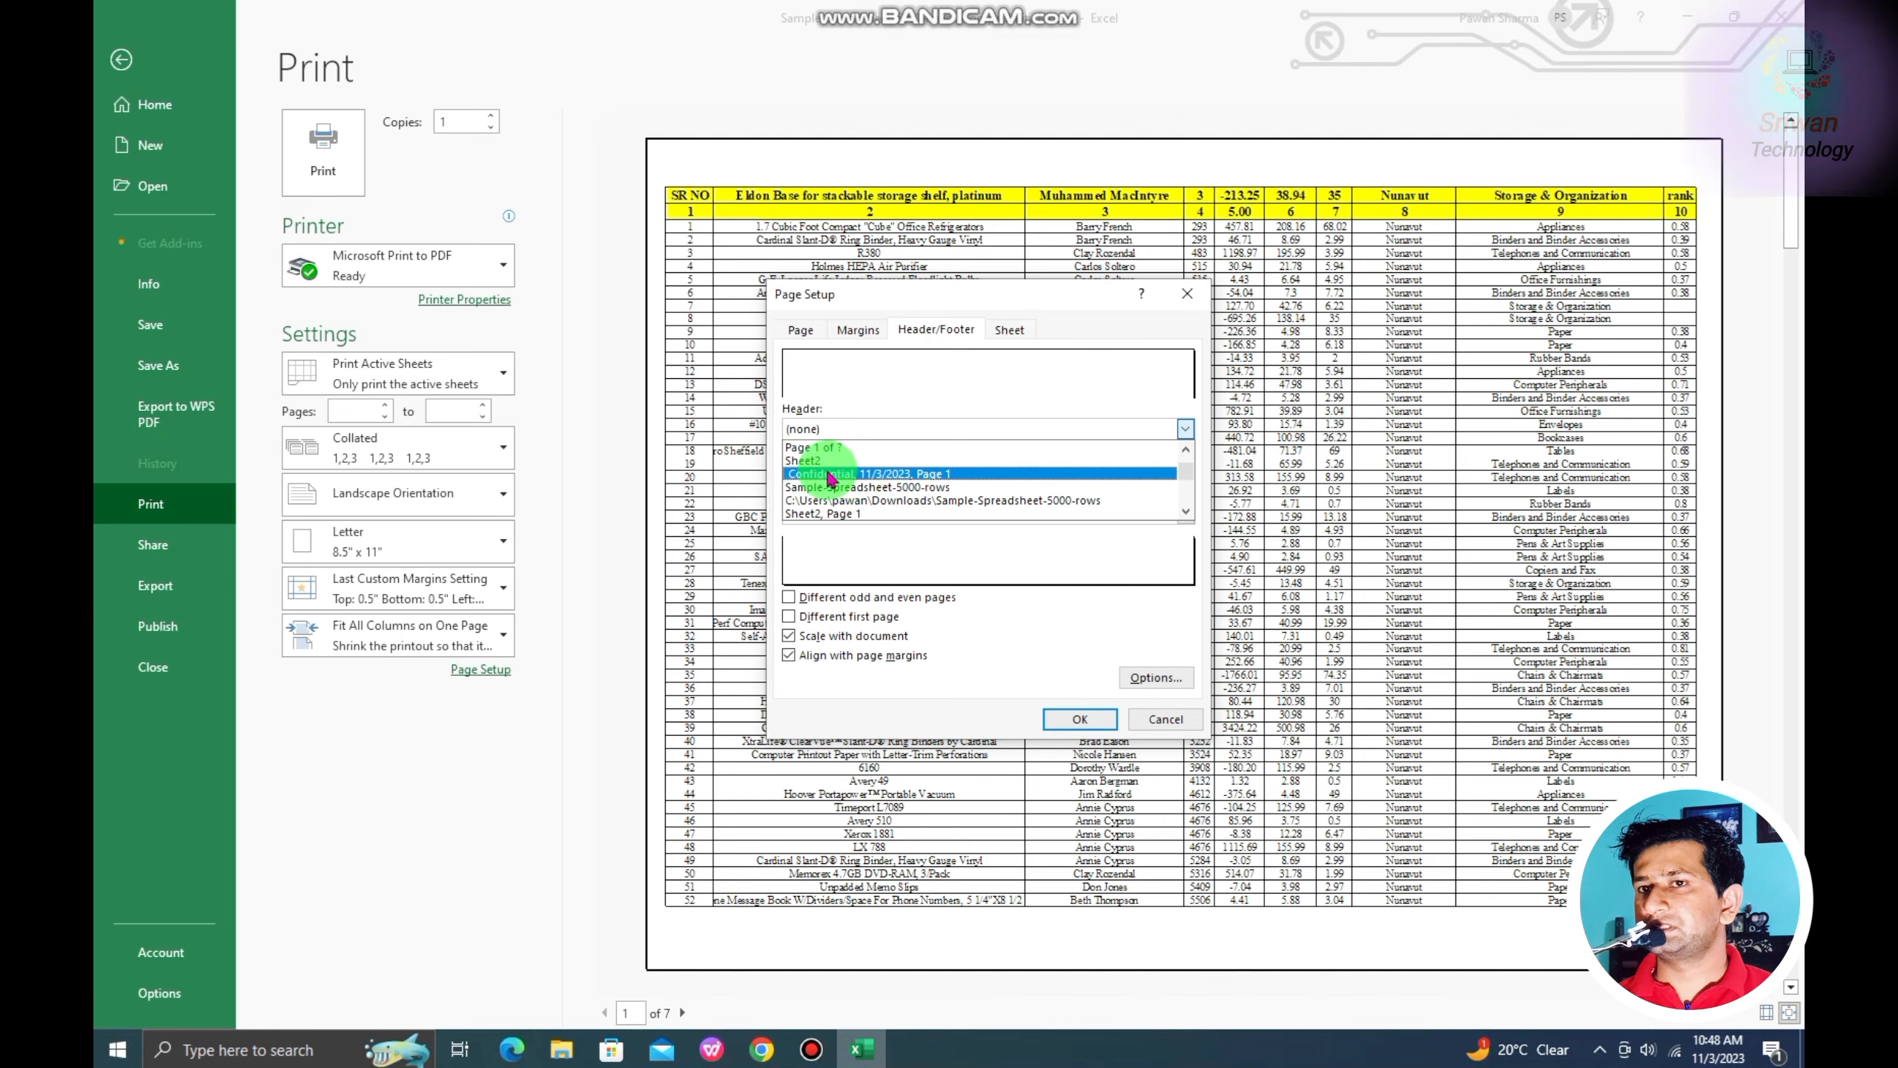
scroll(822, 498, down, 3)
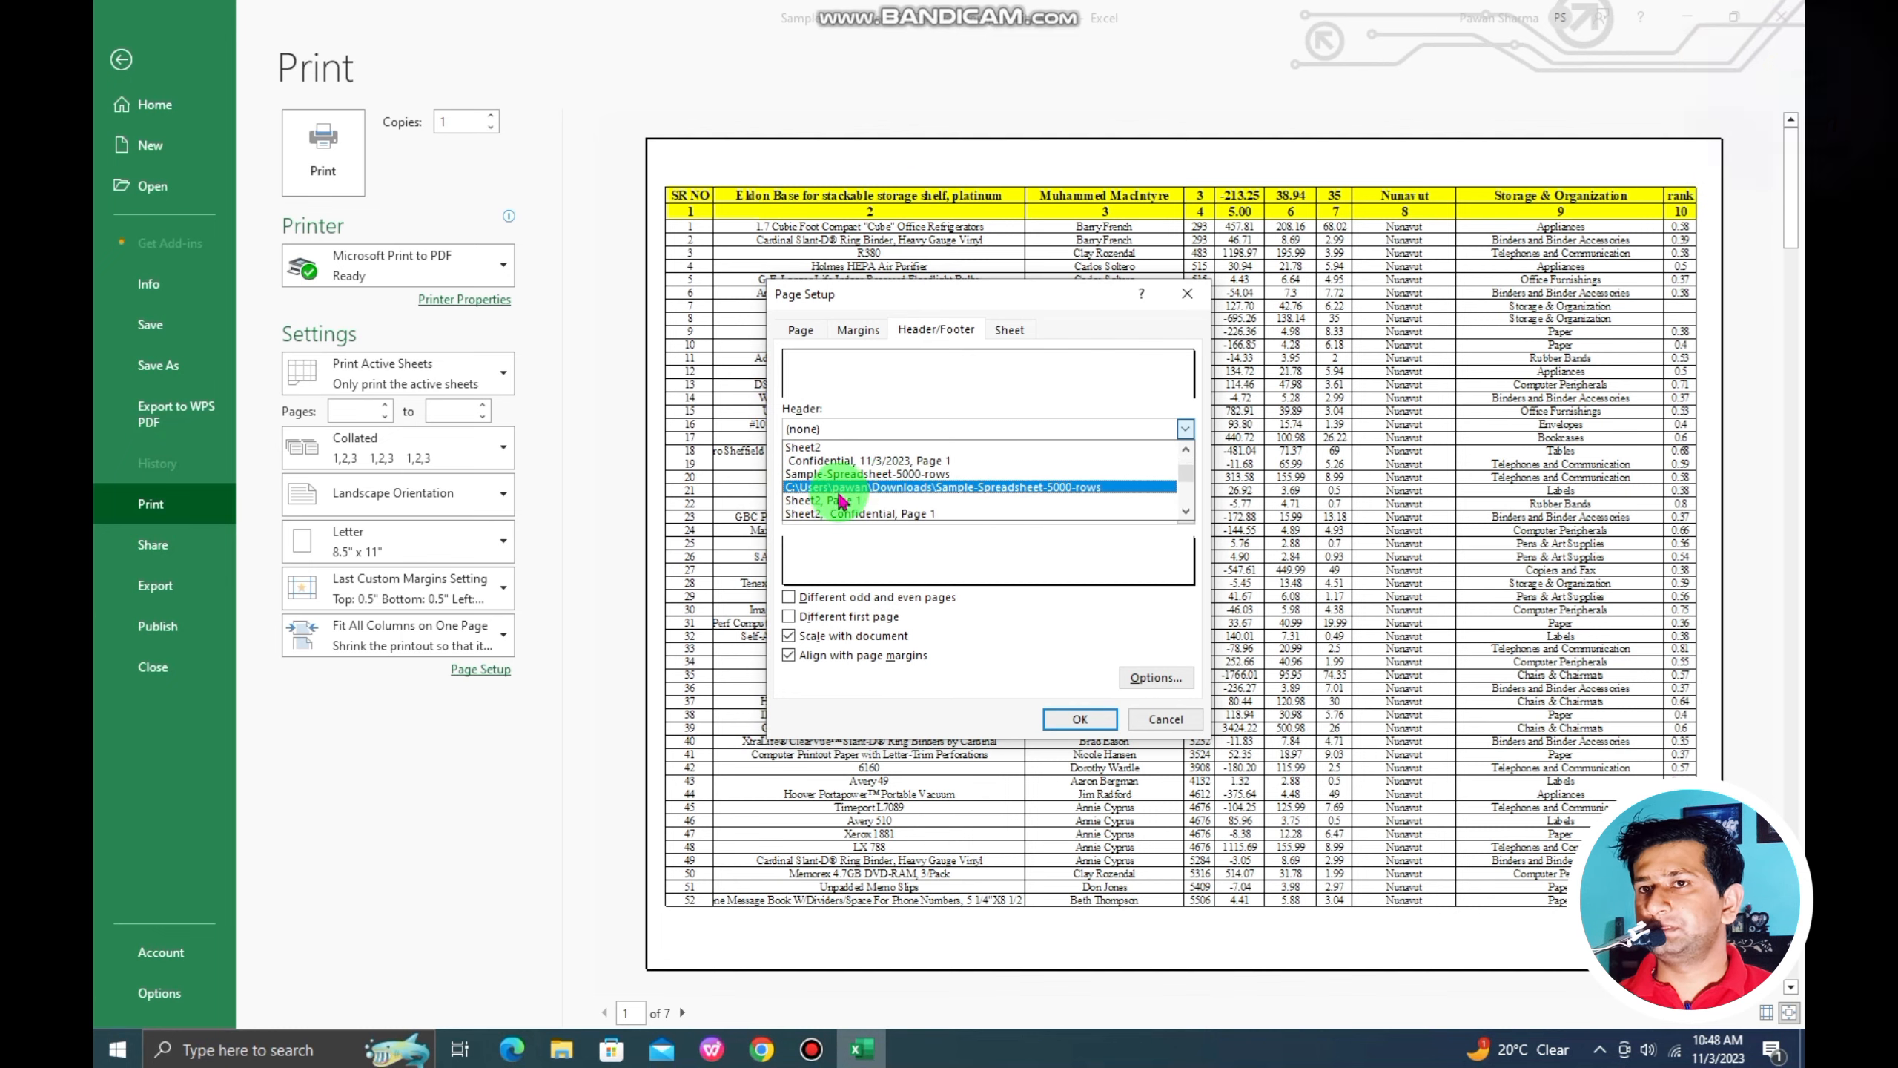
scroll(866, 484, up, 5)
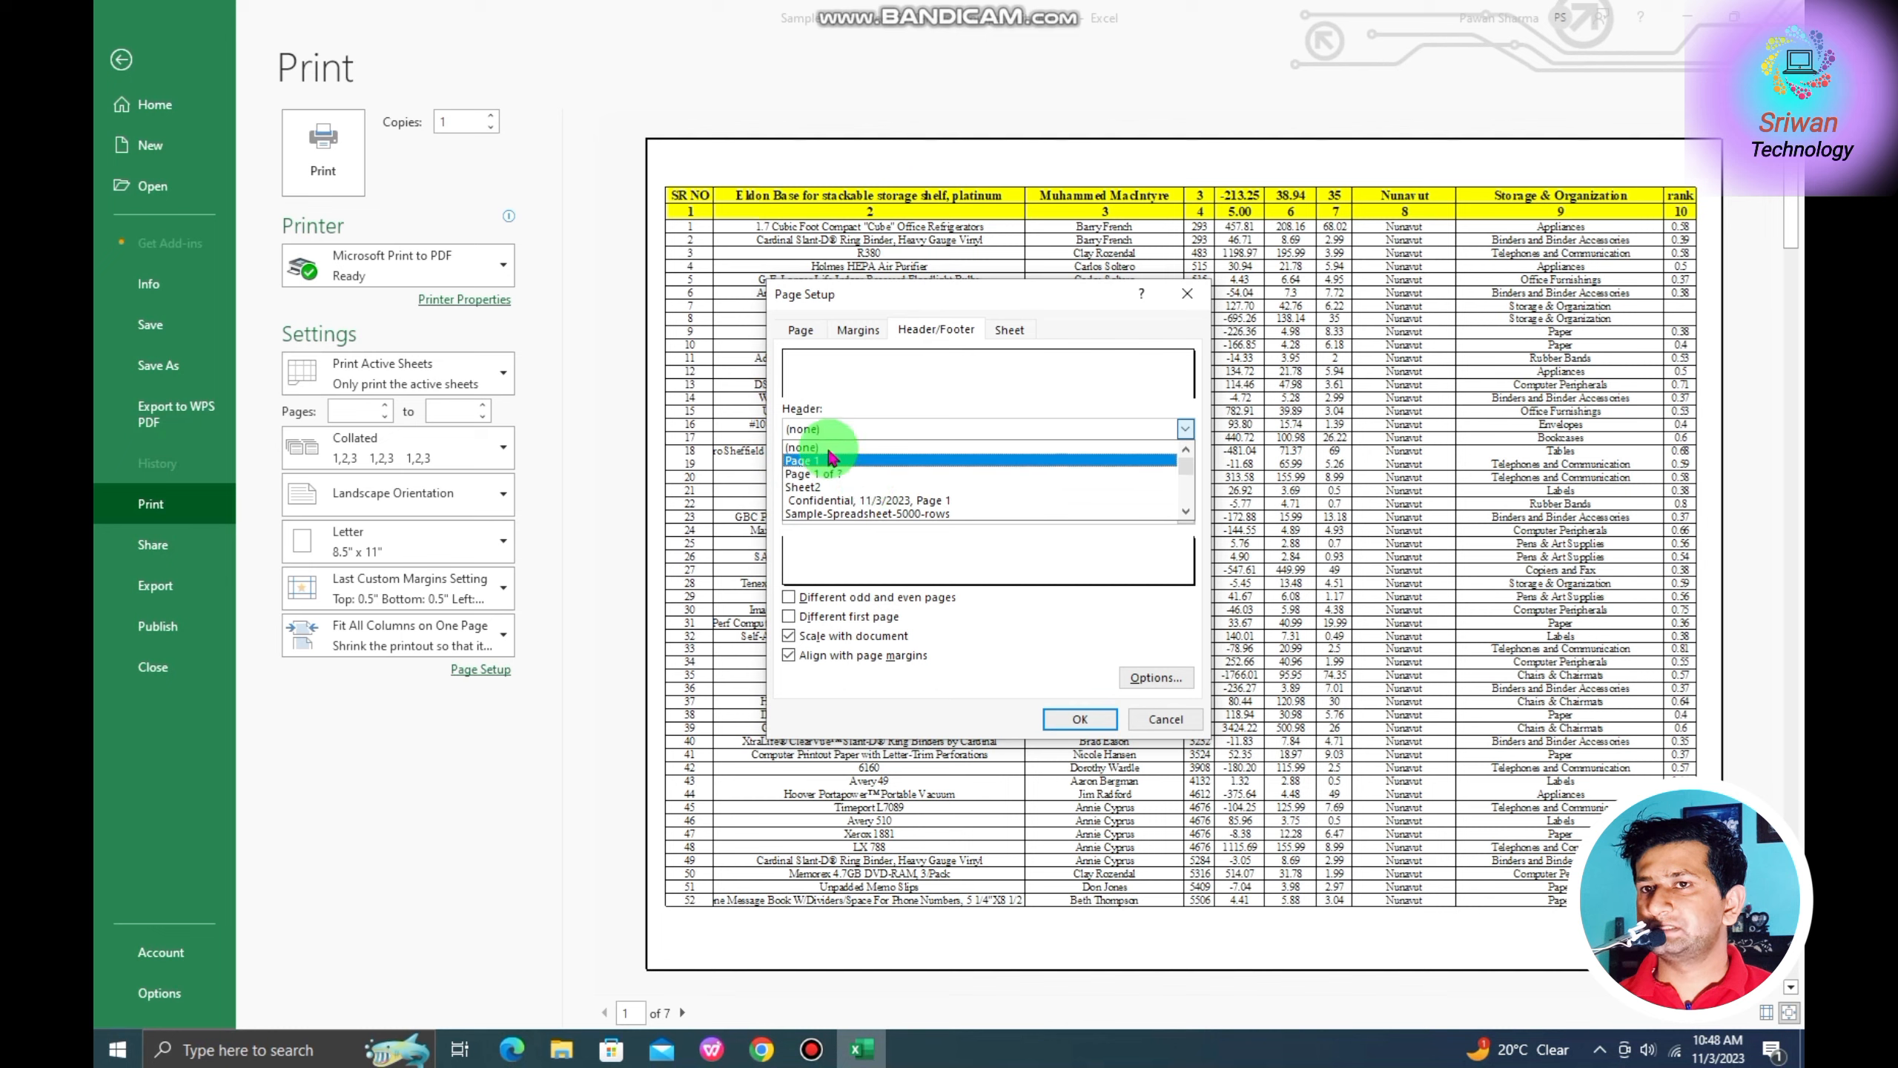
click(844, 462)
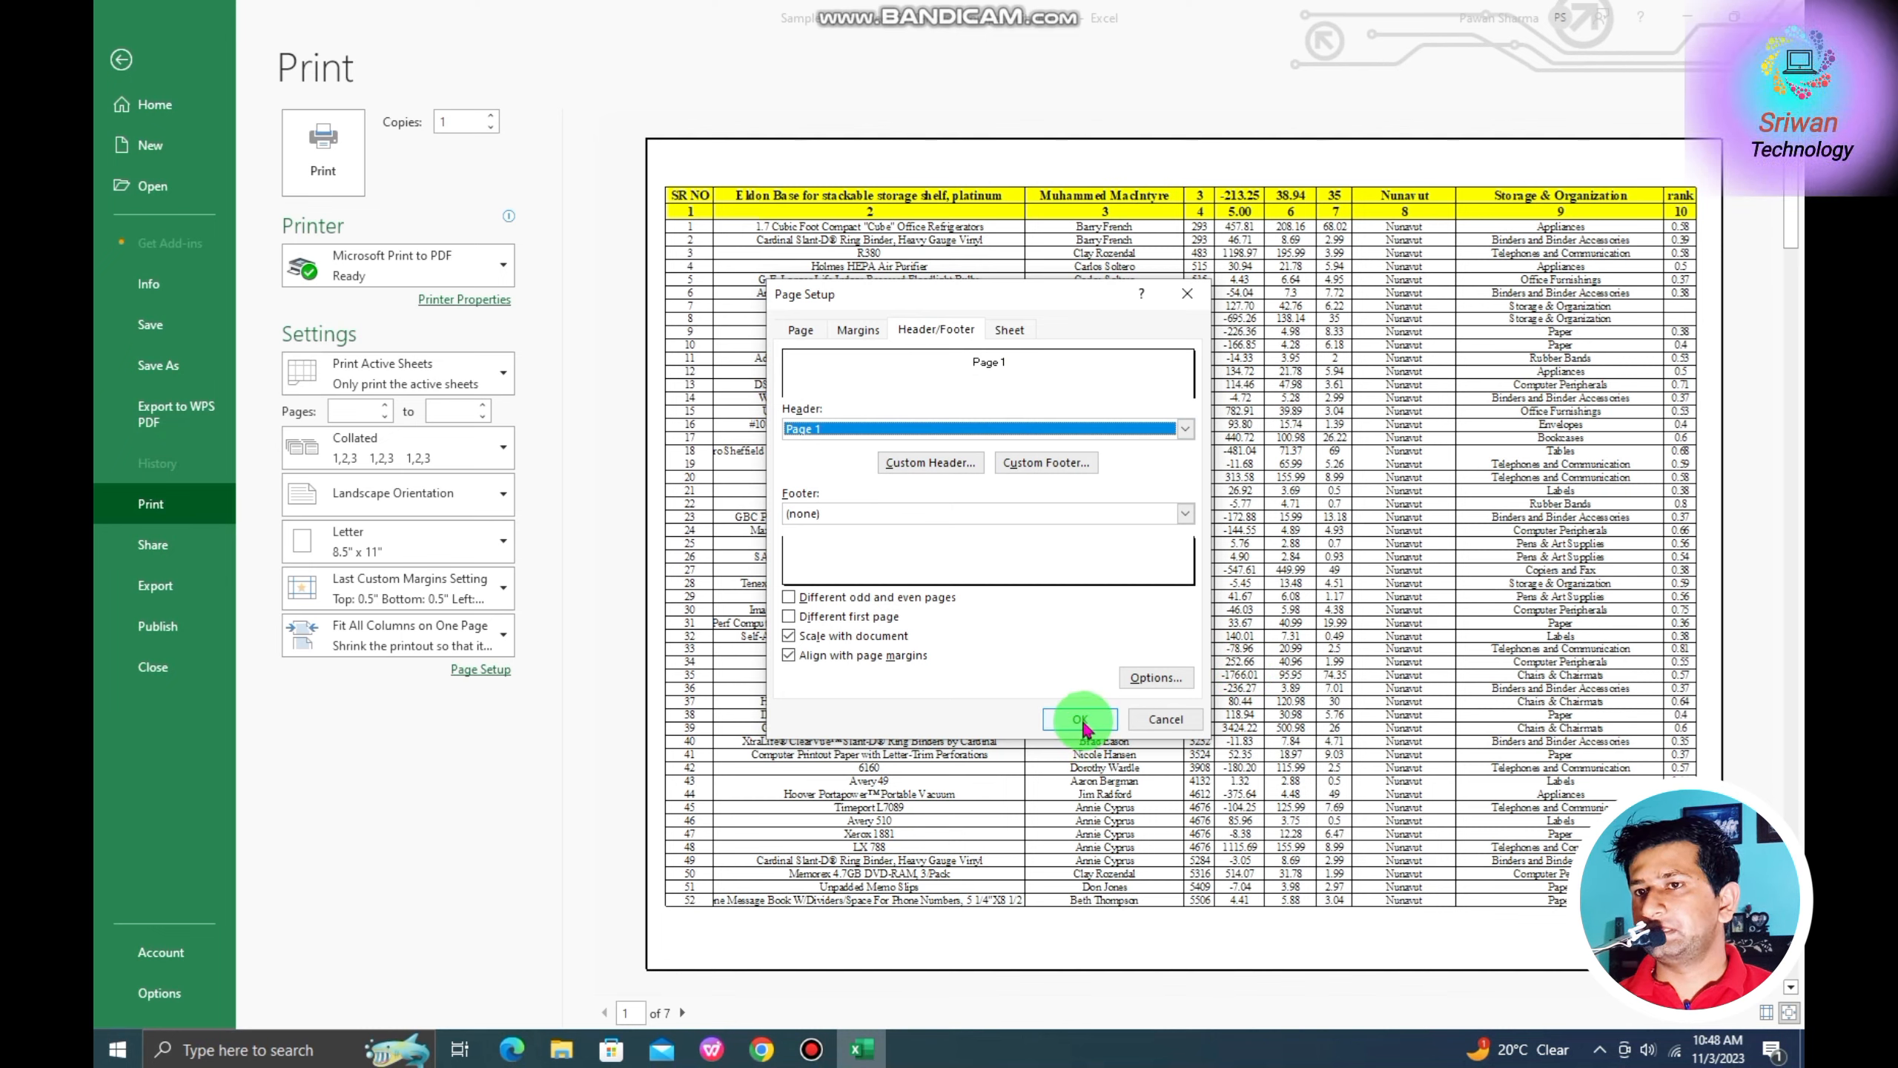
Change the header preset to 'Page 1 of ?' and apply it.
click(841, 428)
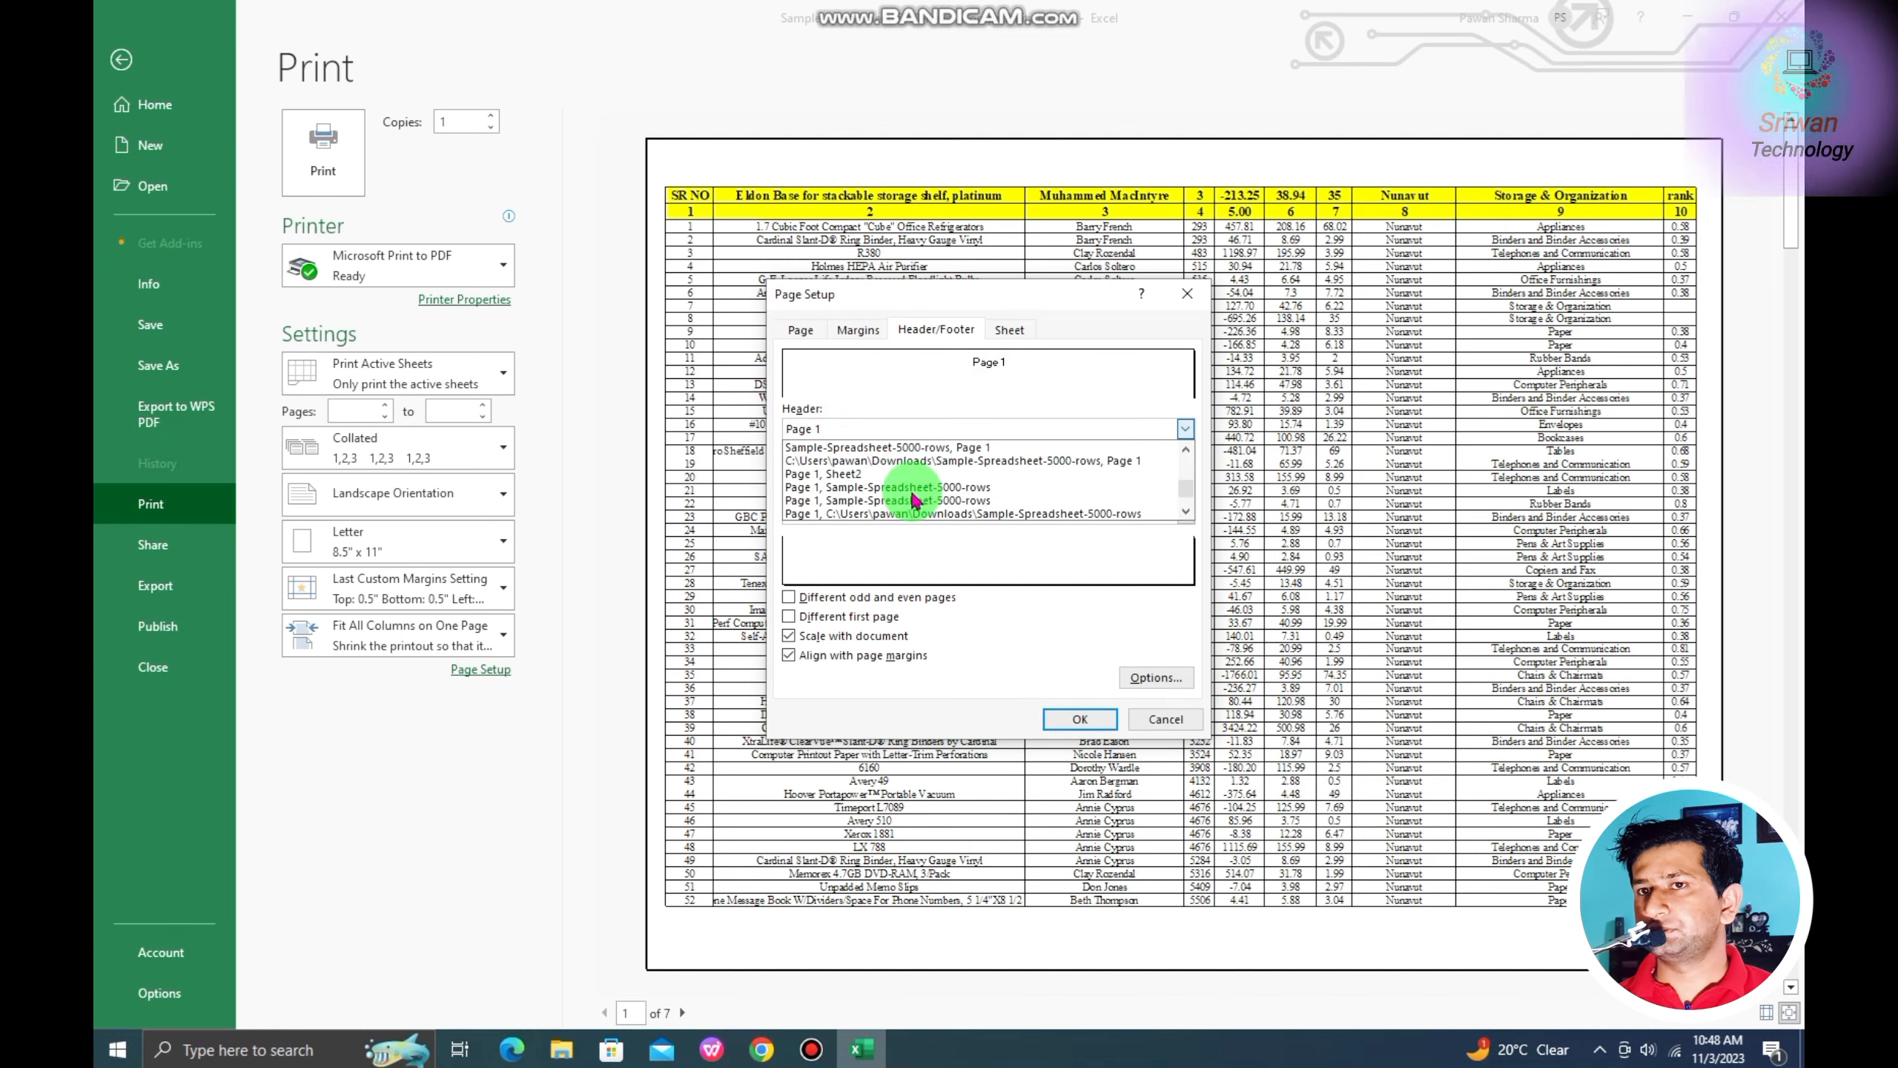
scroll(866, 478, up, 1)
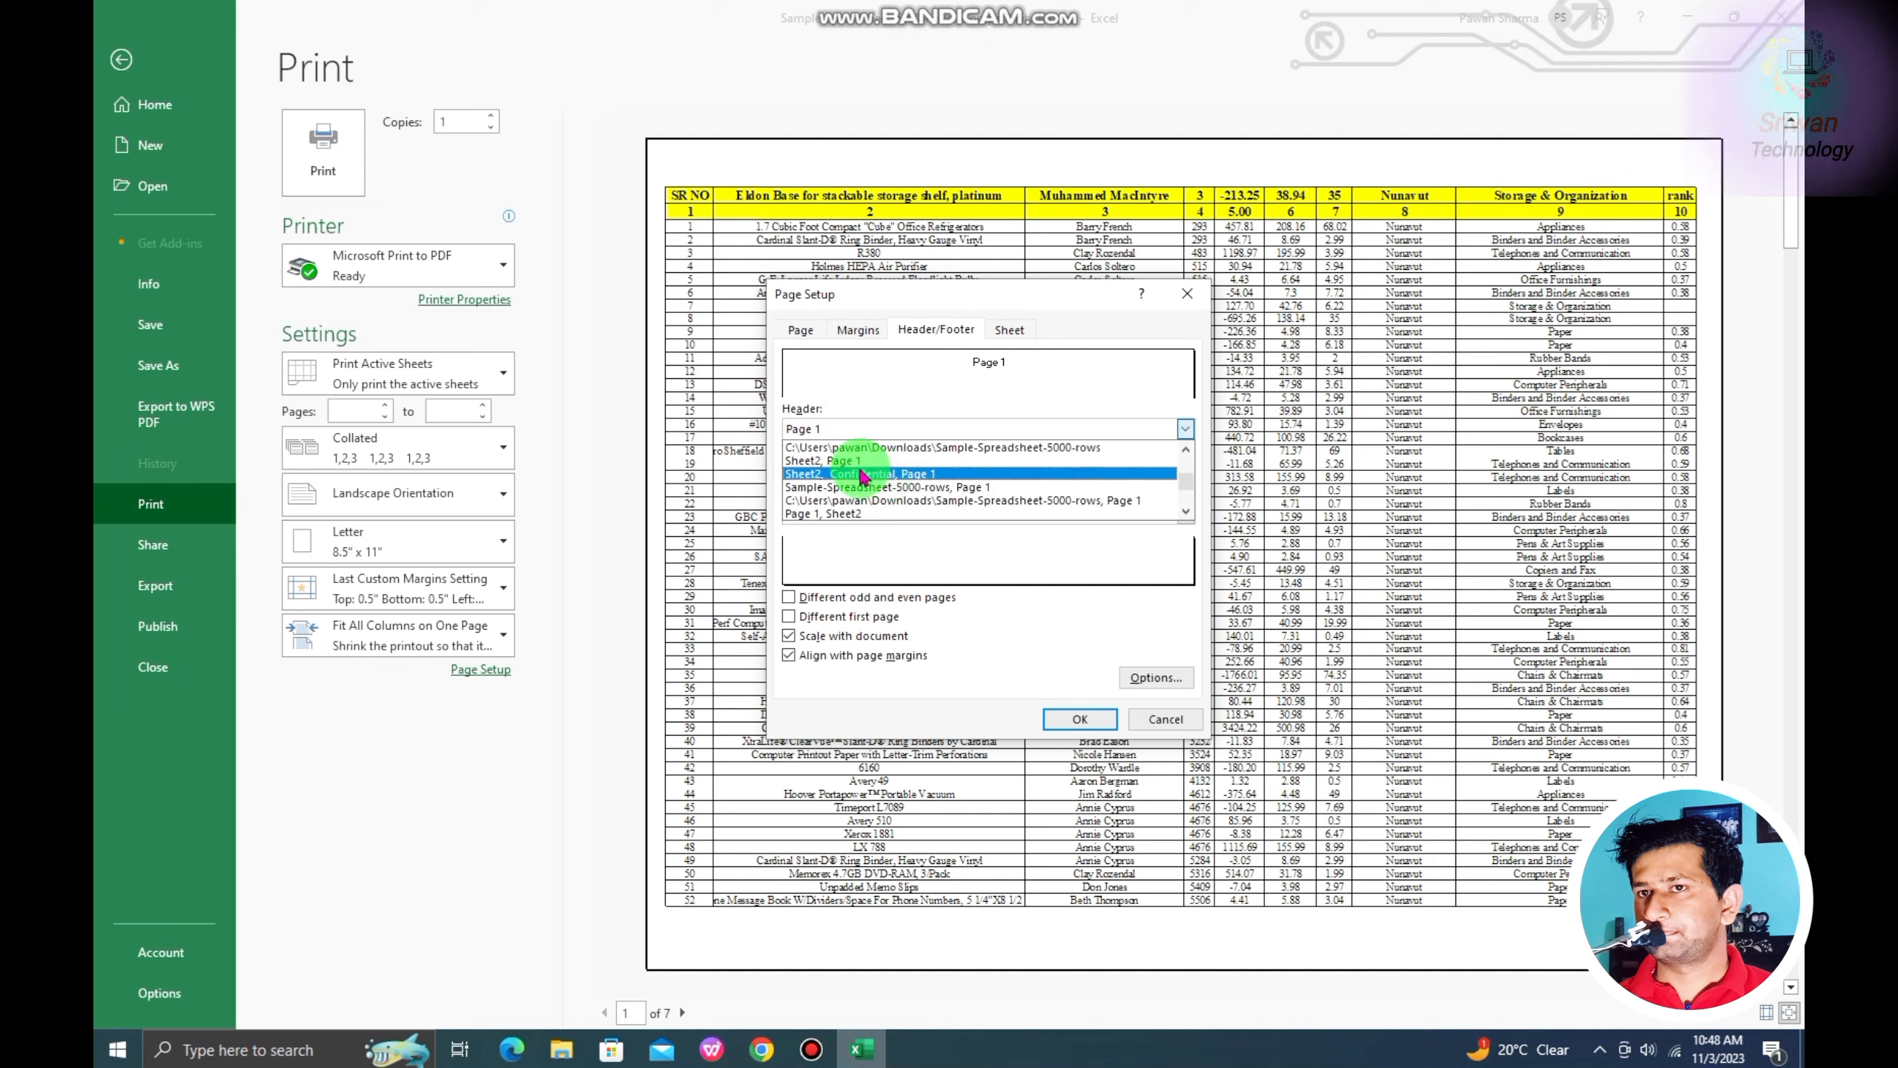
click(863, 473)
click(911, 429)
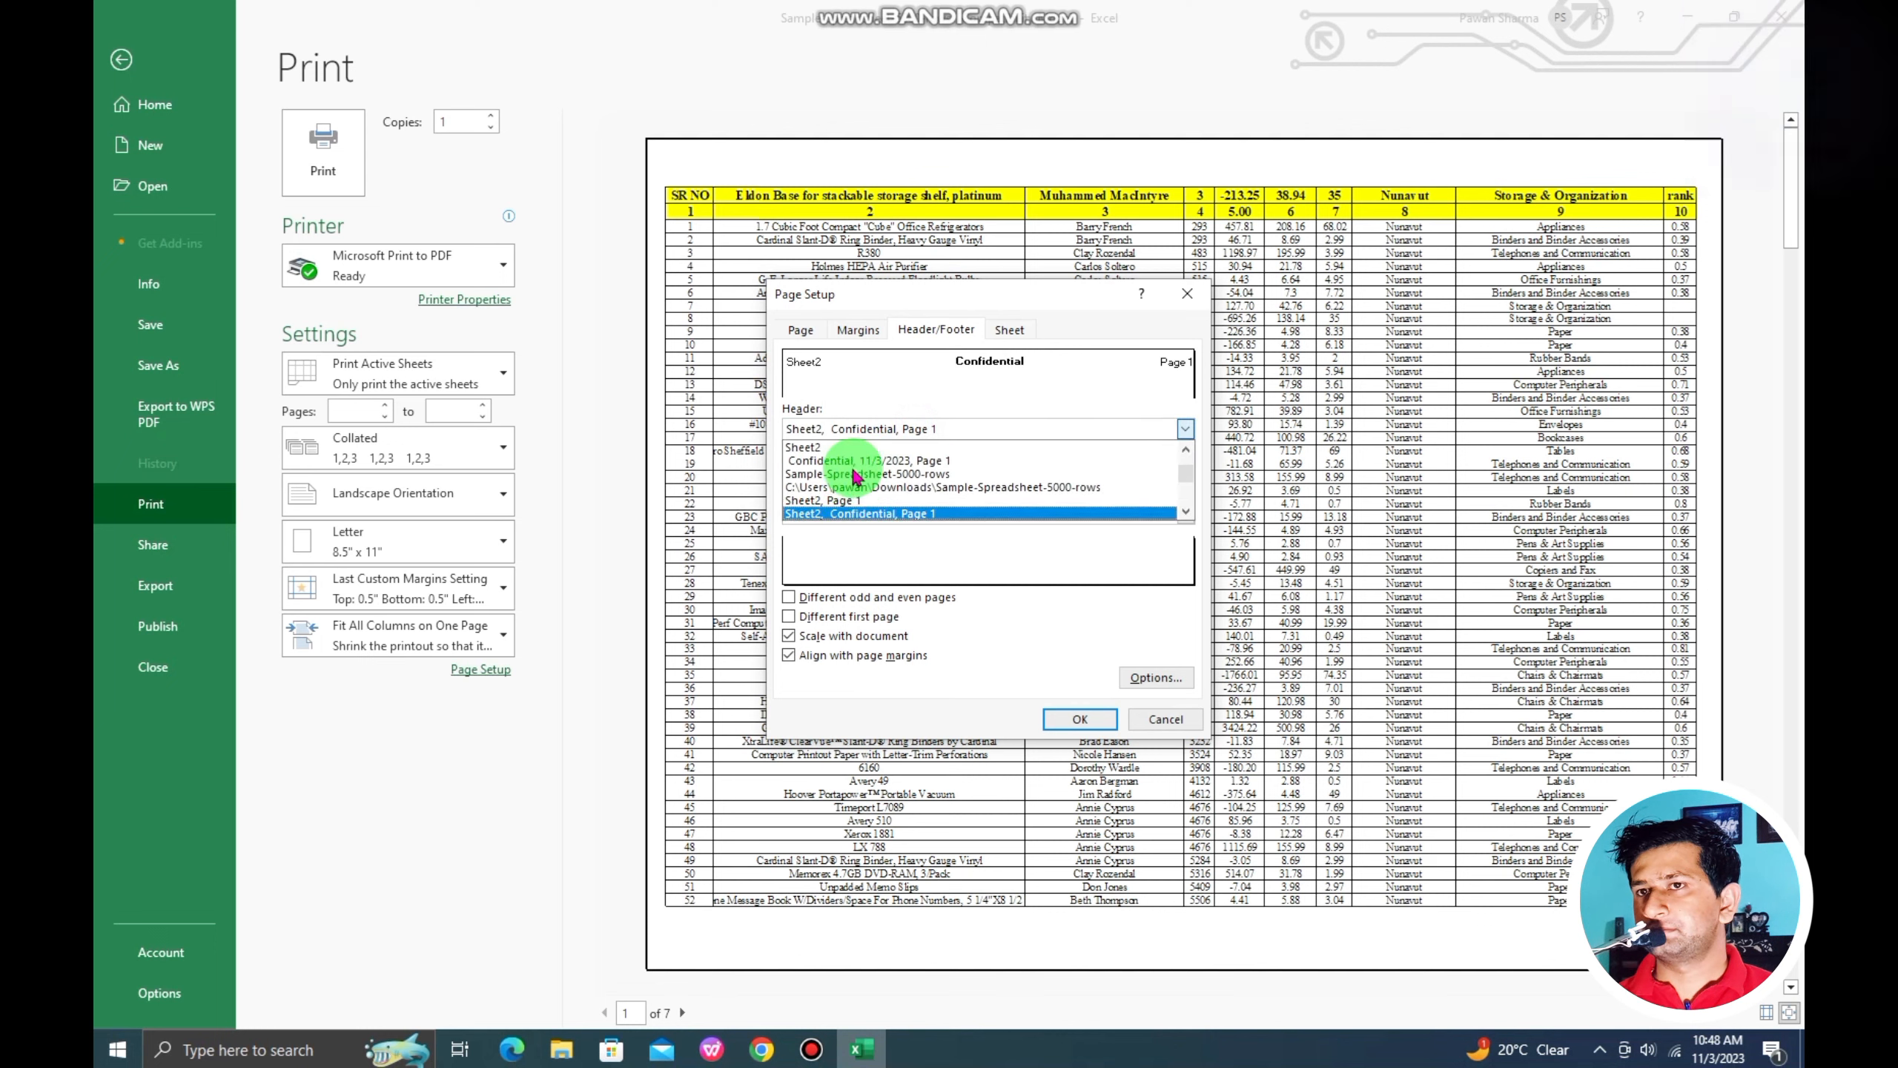
scroll(852, 477, up, 2)
click(839, 478)
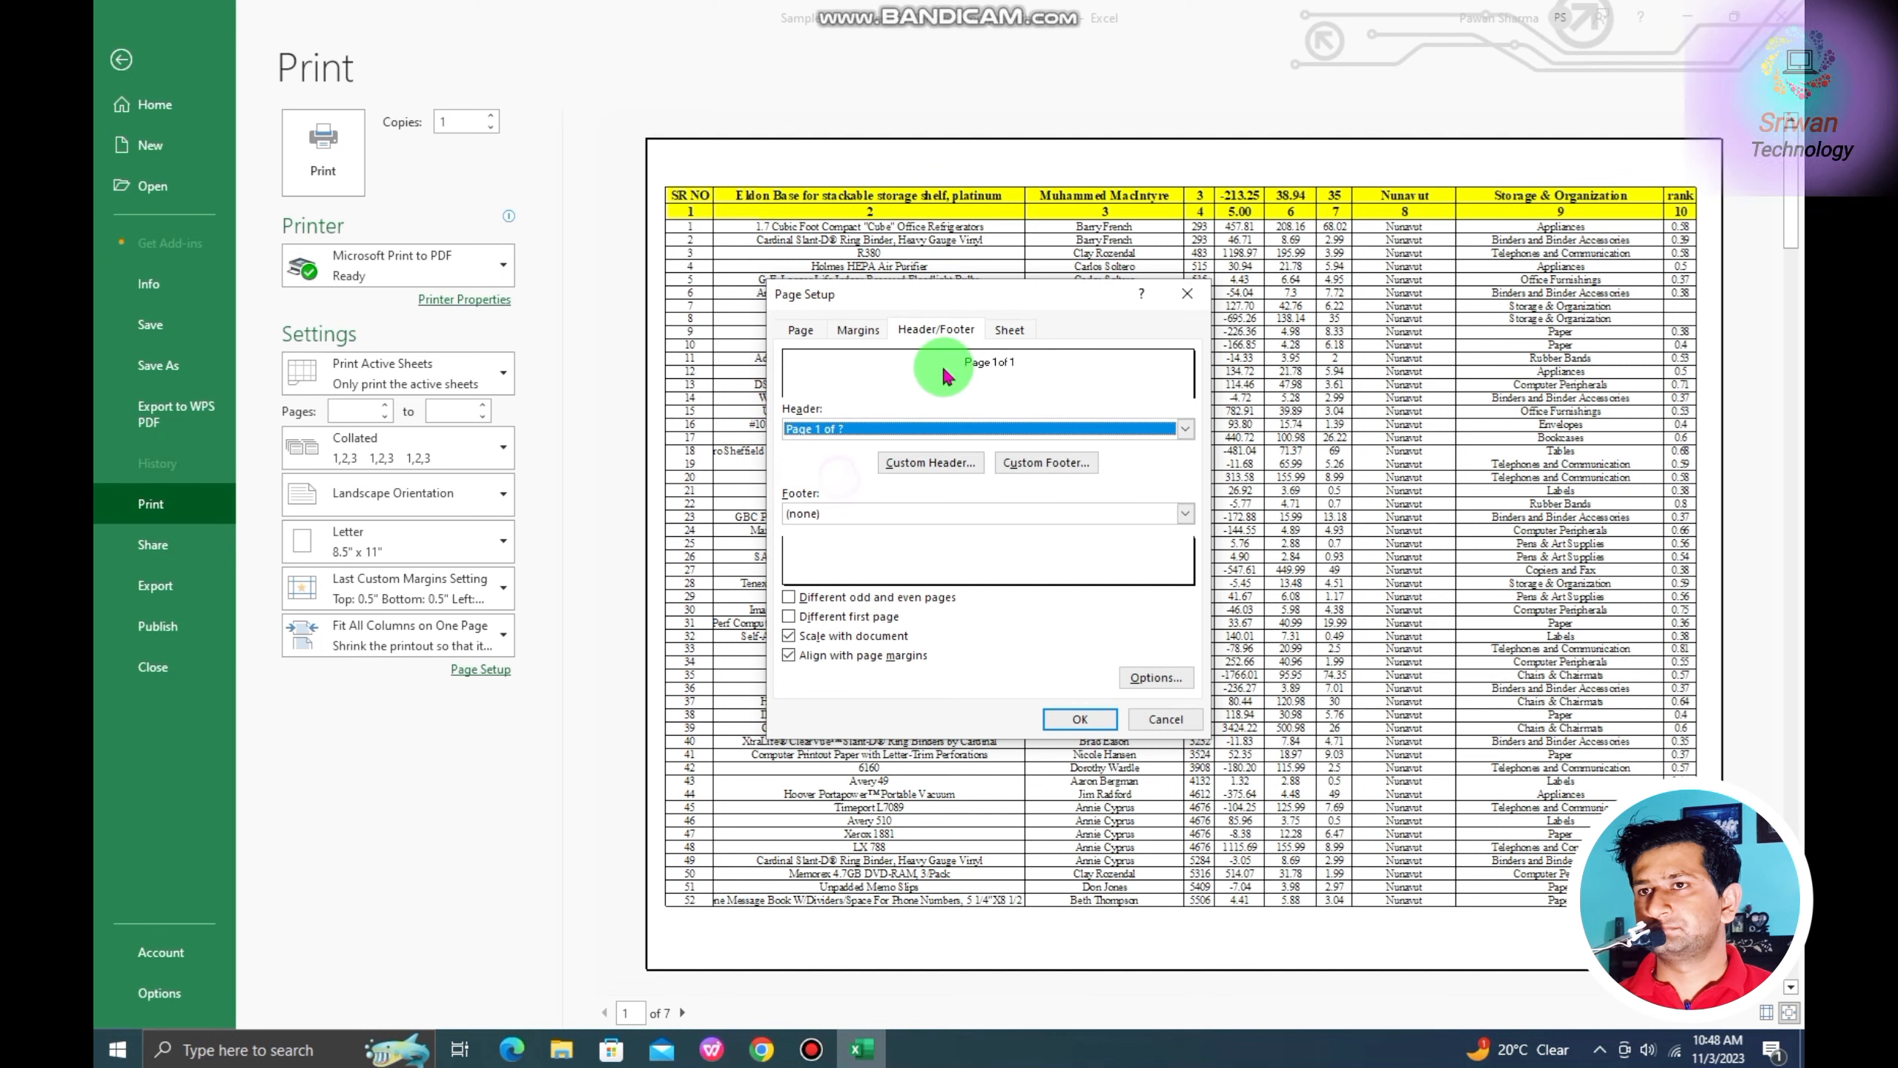
click(1073, 719)
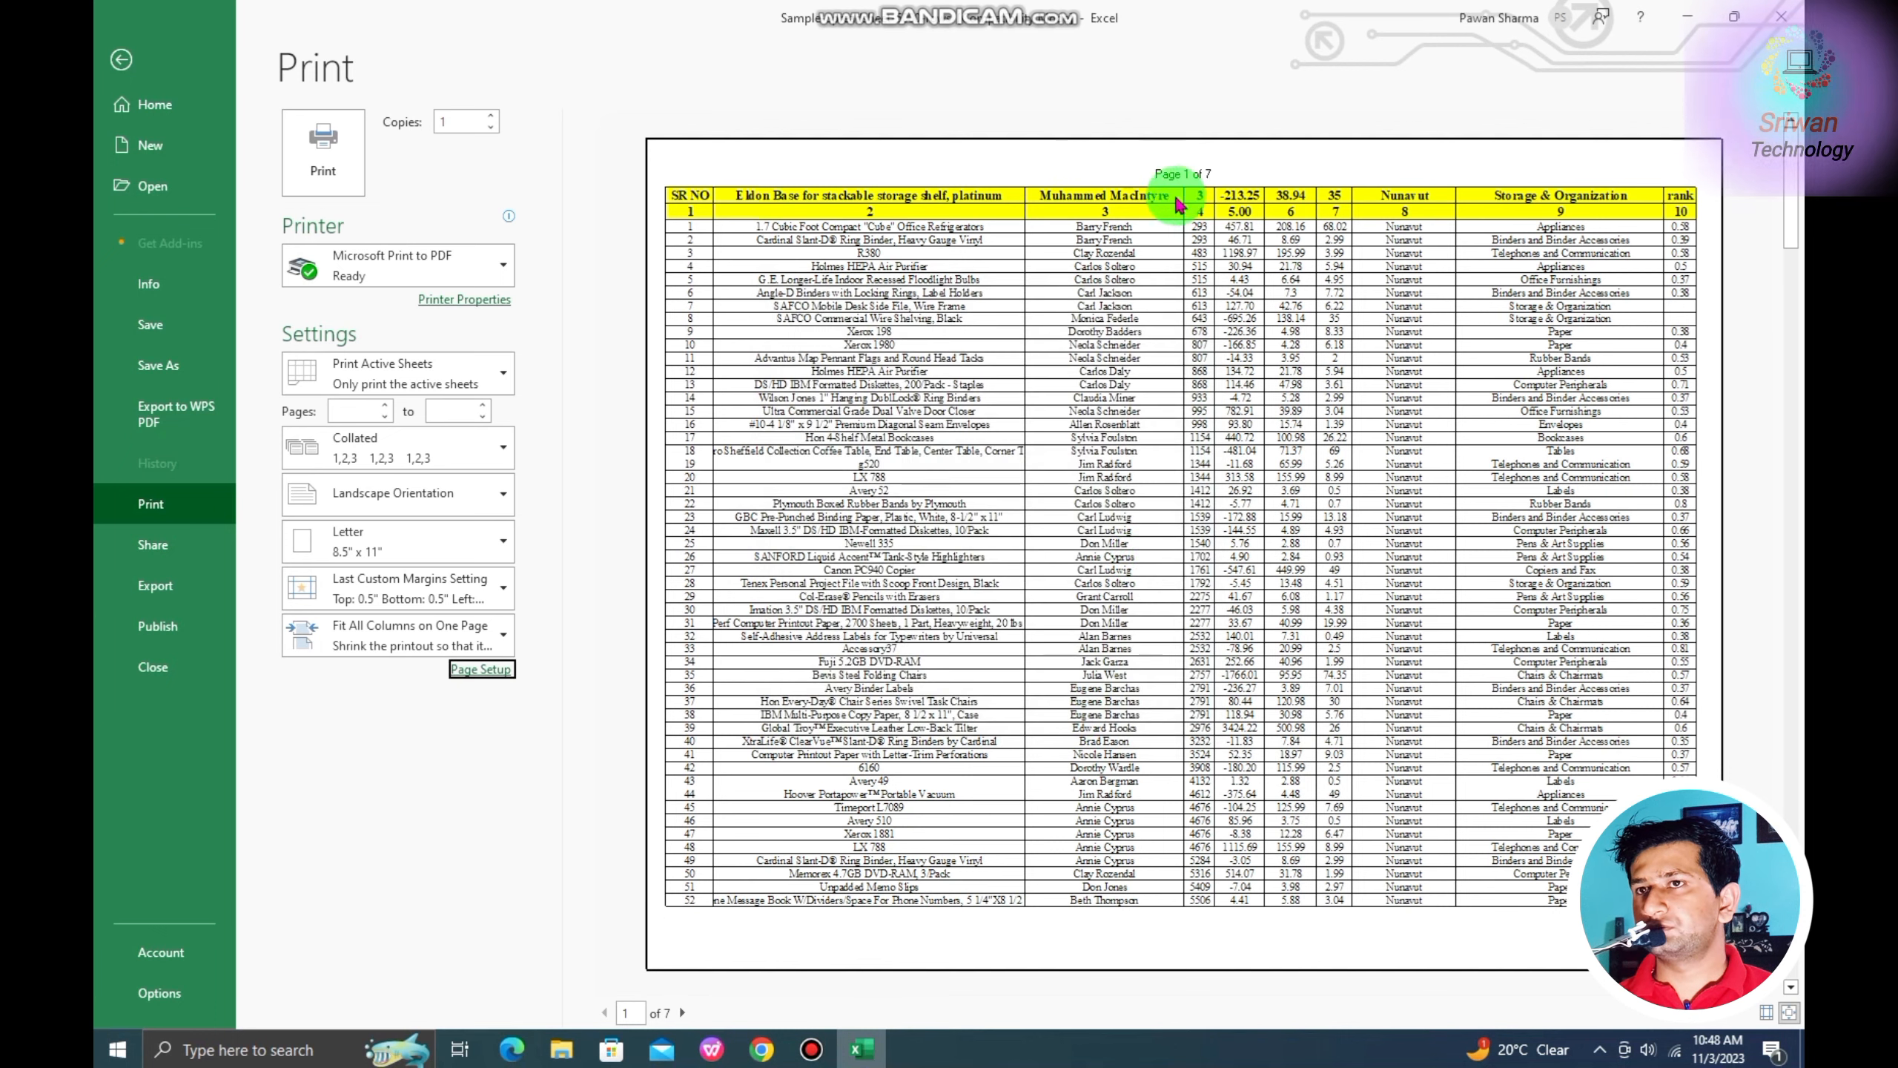
Page through the preview to check the 'Page X of 7' headers, then reopen Page Setup.
scroll(1132, 423, down, 3)
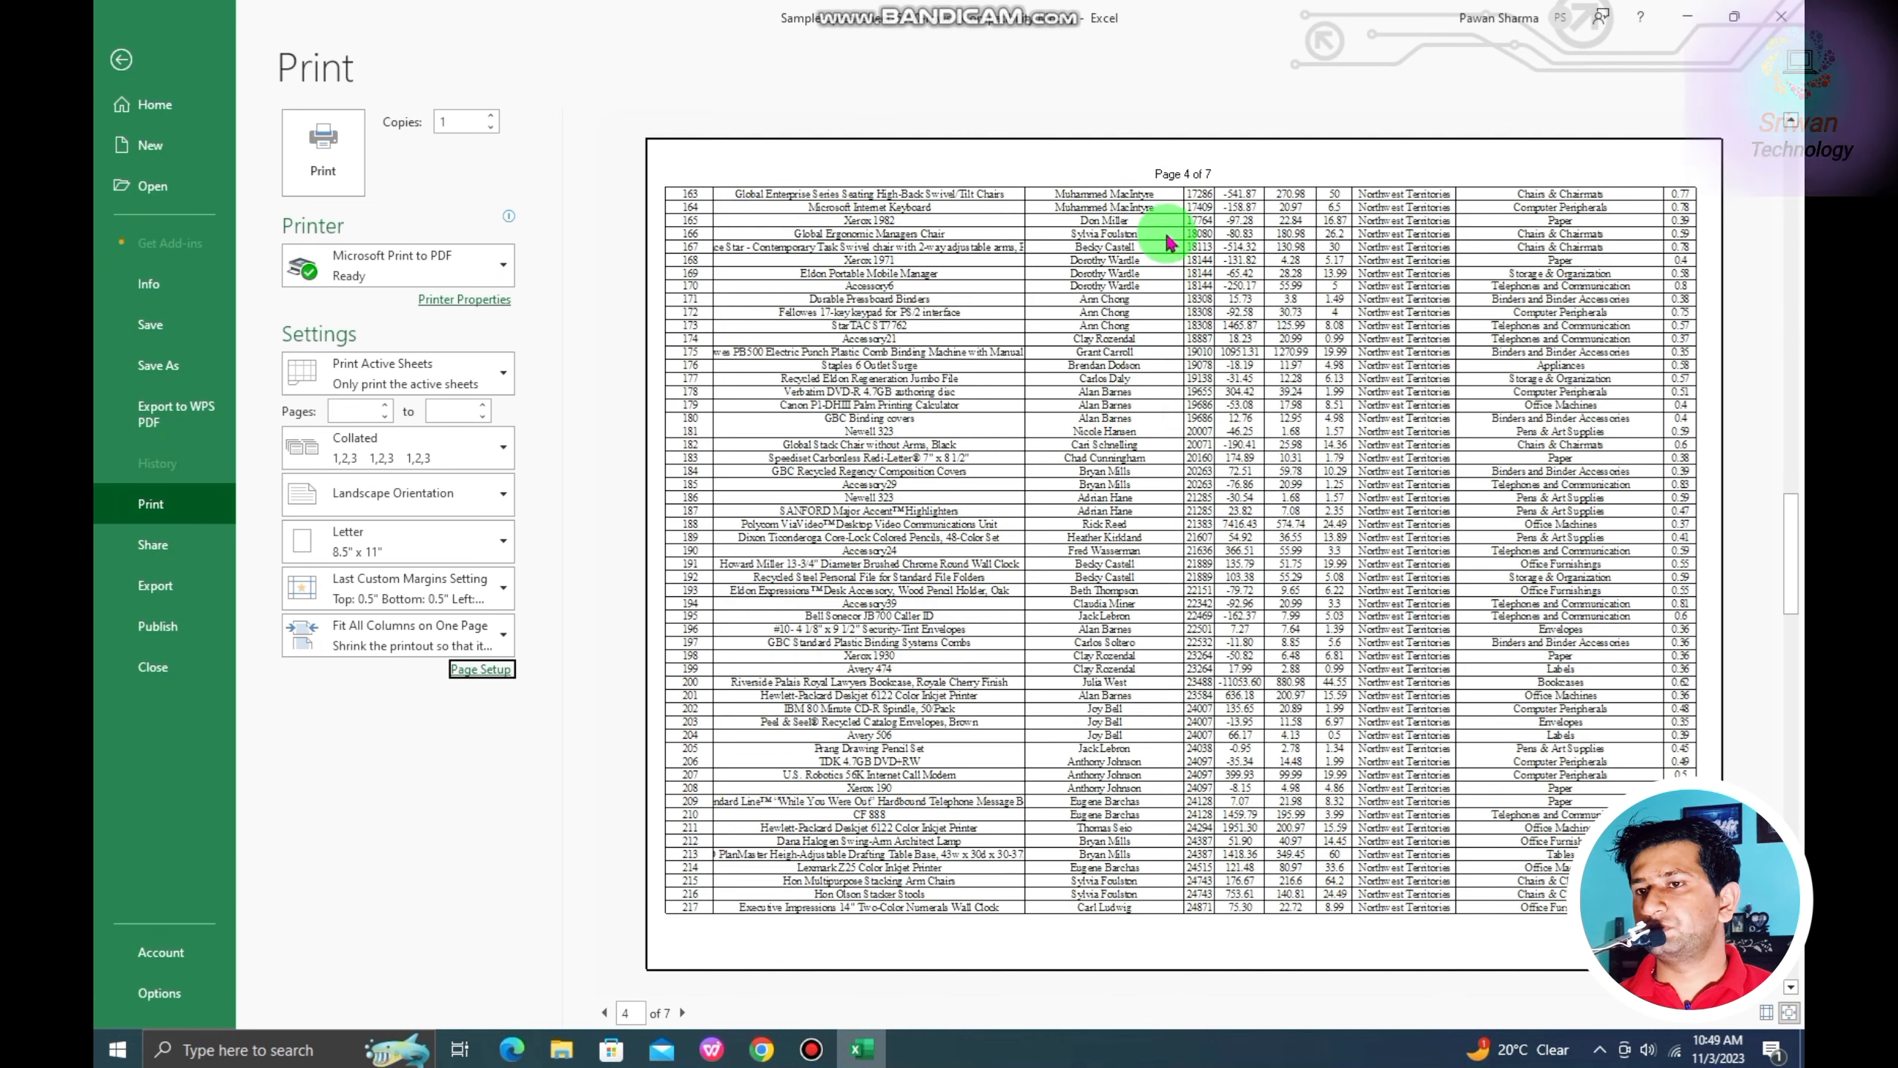
scroll(1184, 225, down, 1)
scroll(1180, 216, up, 1)
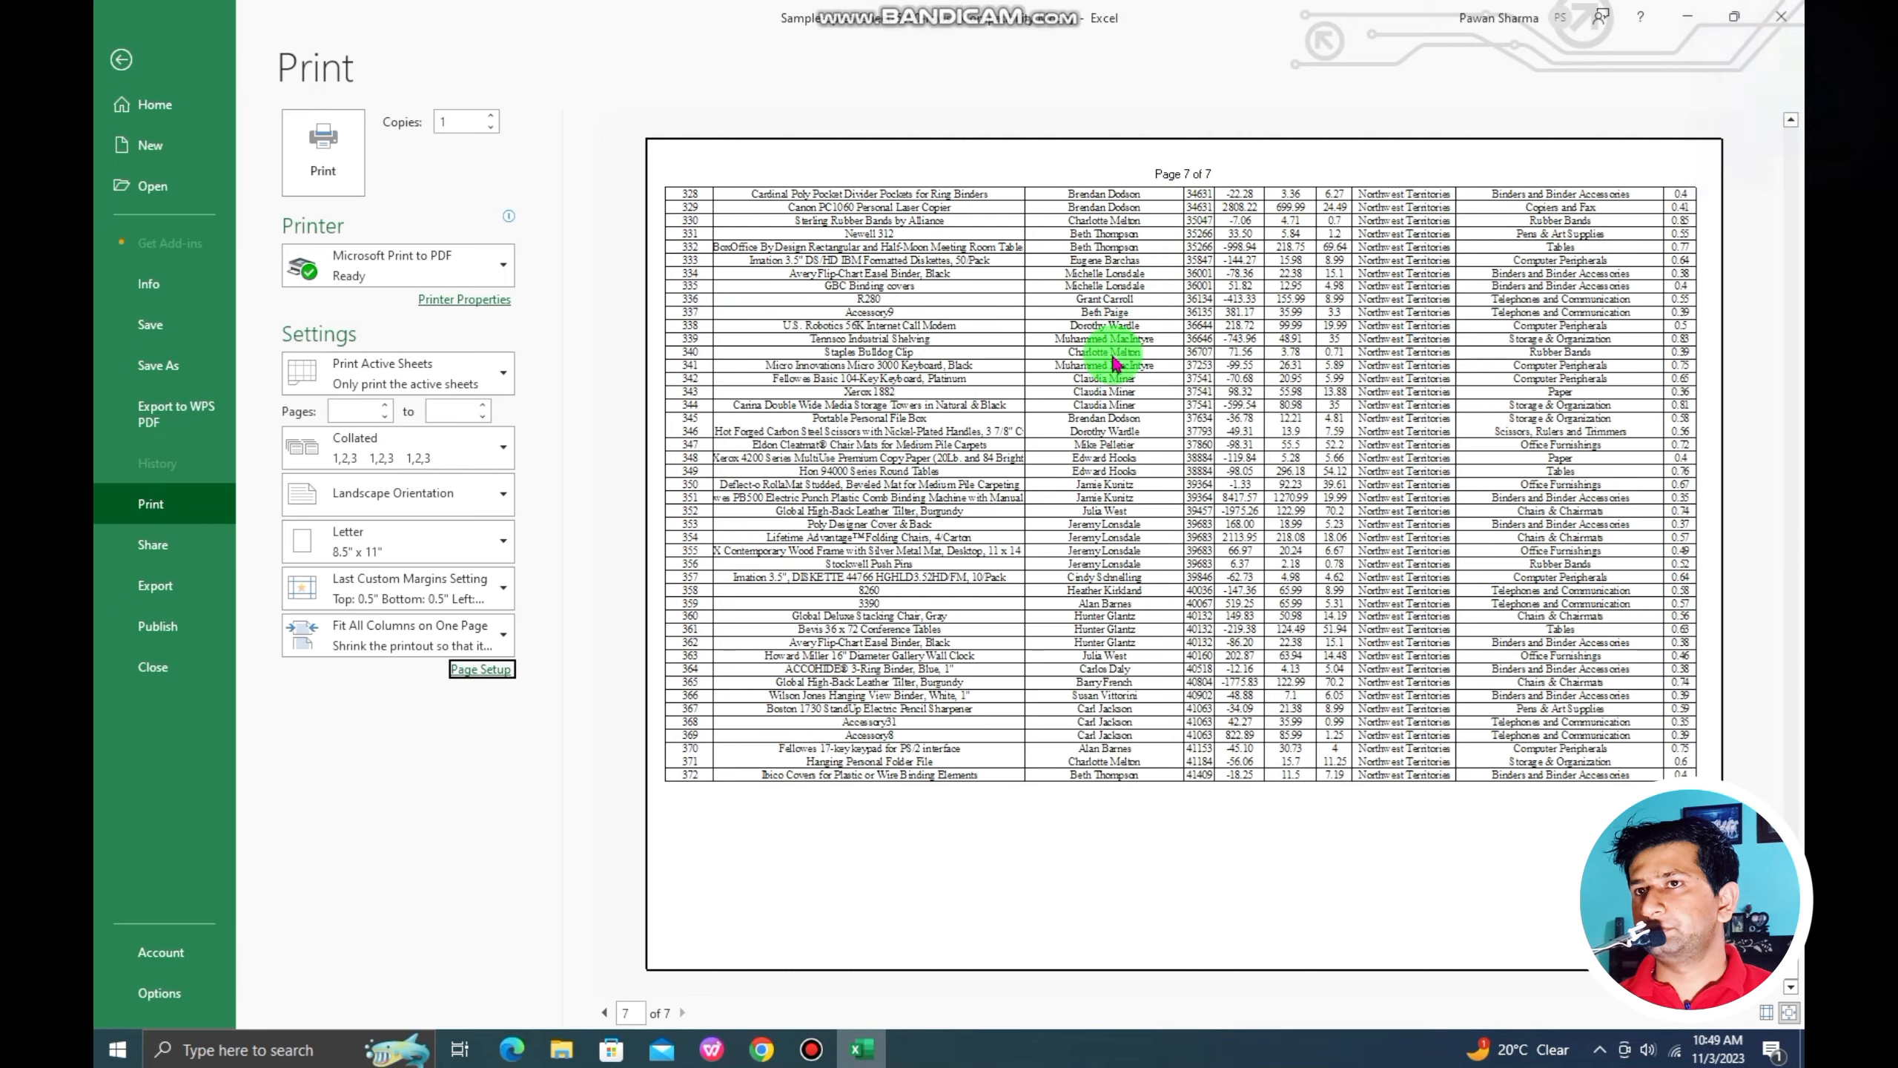
scroll(1121, 352, up, 2)
scroll(808, 380, up, 1)
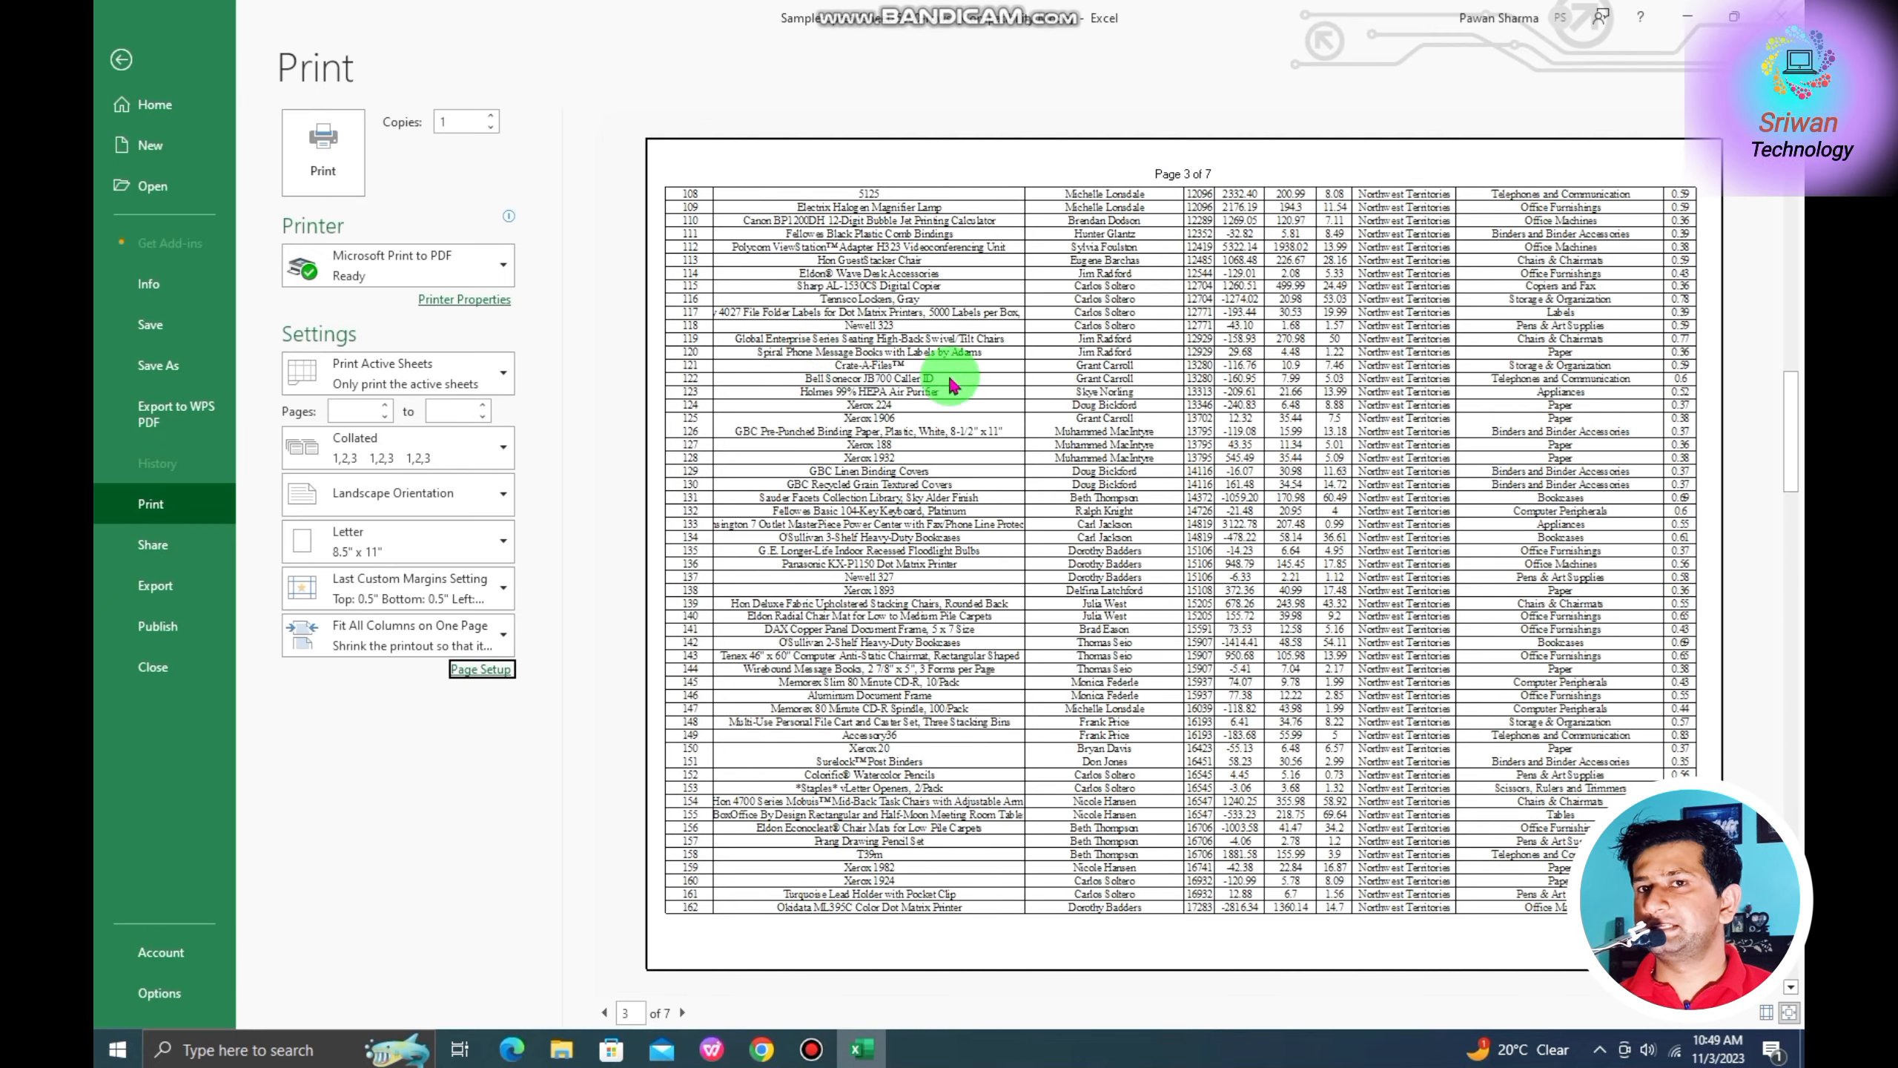
scroll(568, 576, up, 2)
click(481, 669)
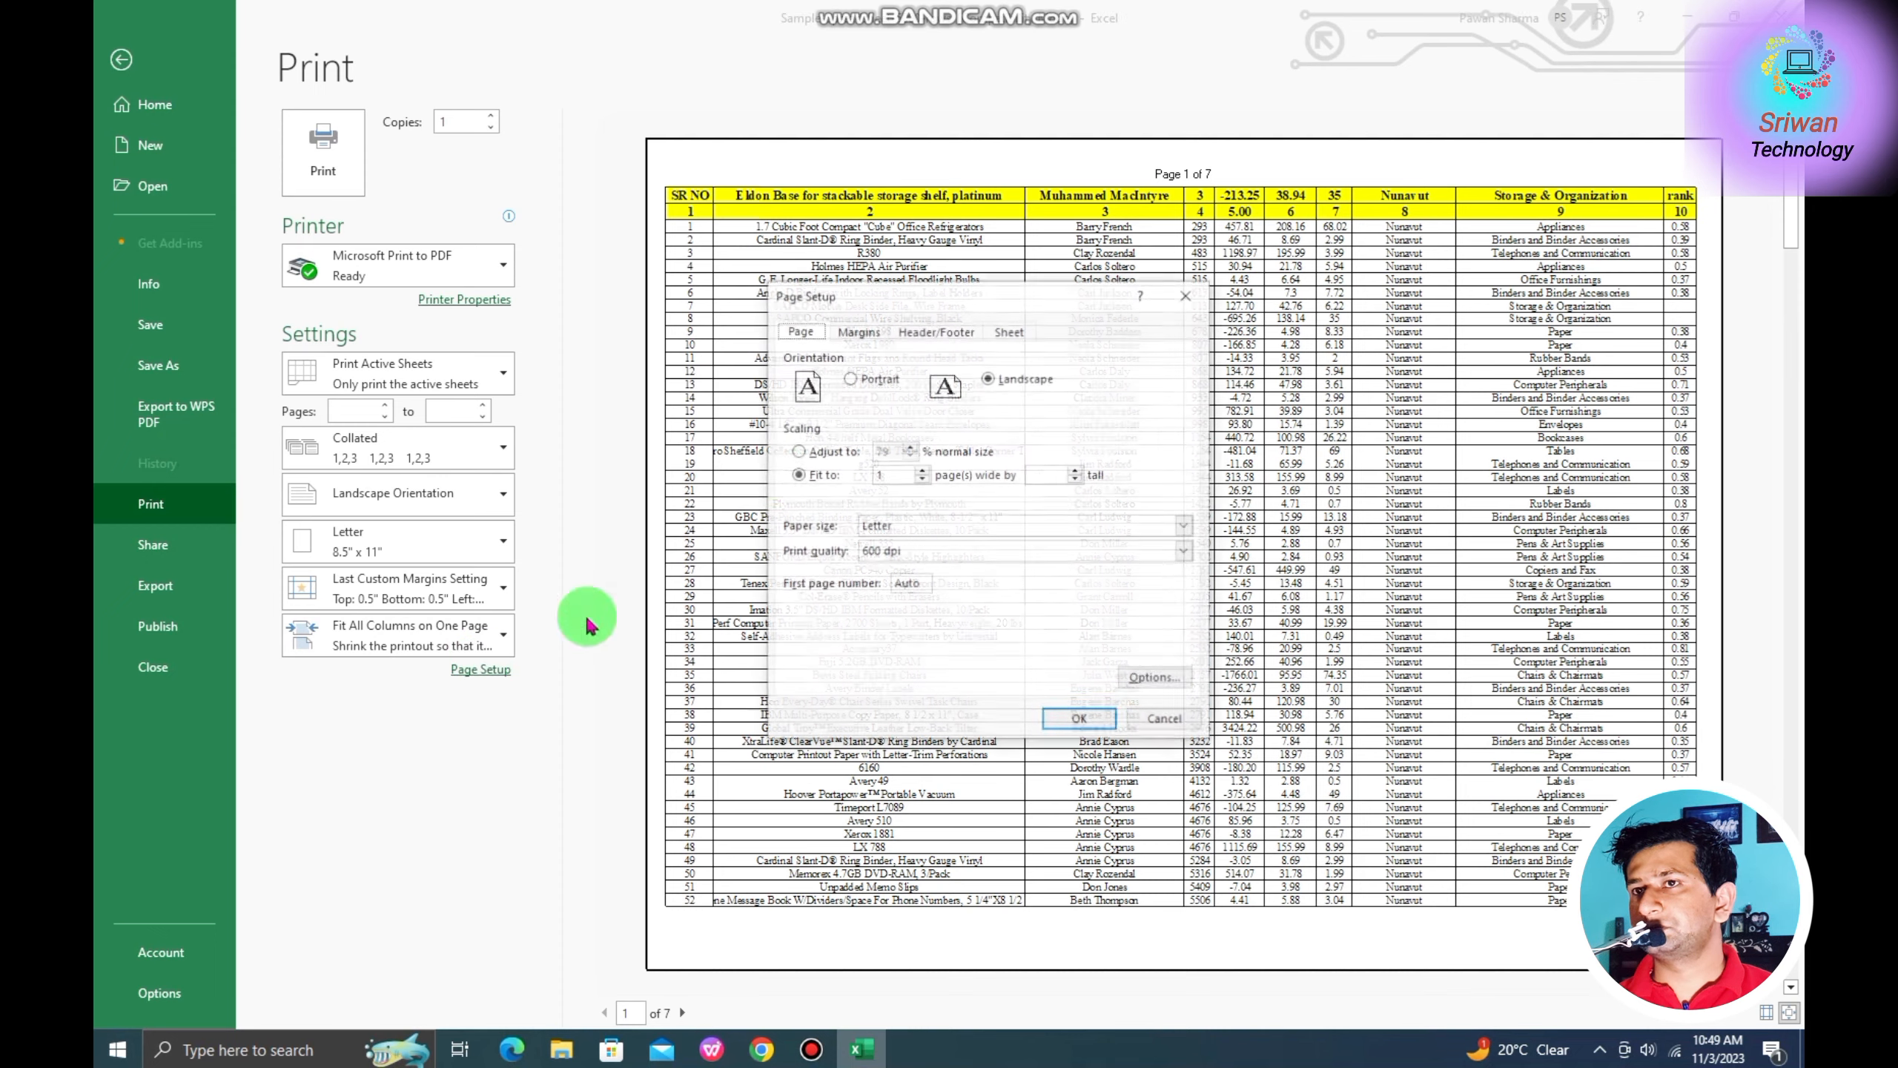
Add the text 'a' to the custom header's left section, beside the centred Page 1 of 7.
click(919, 344)
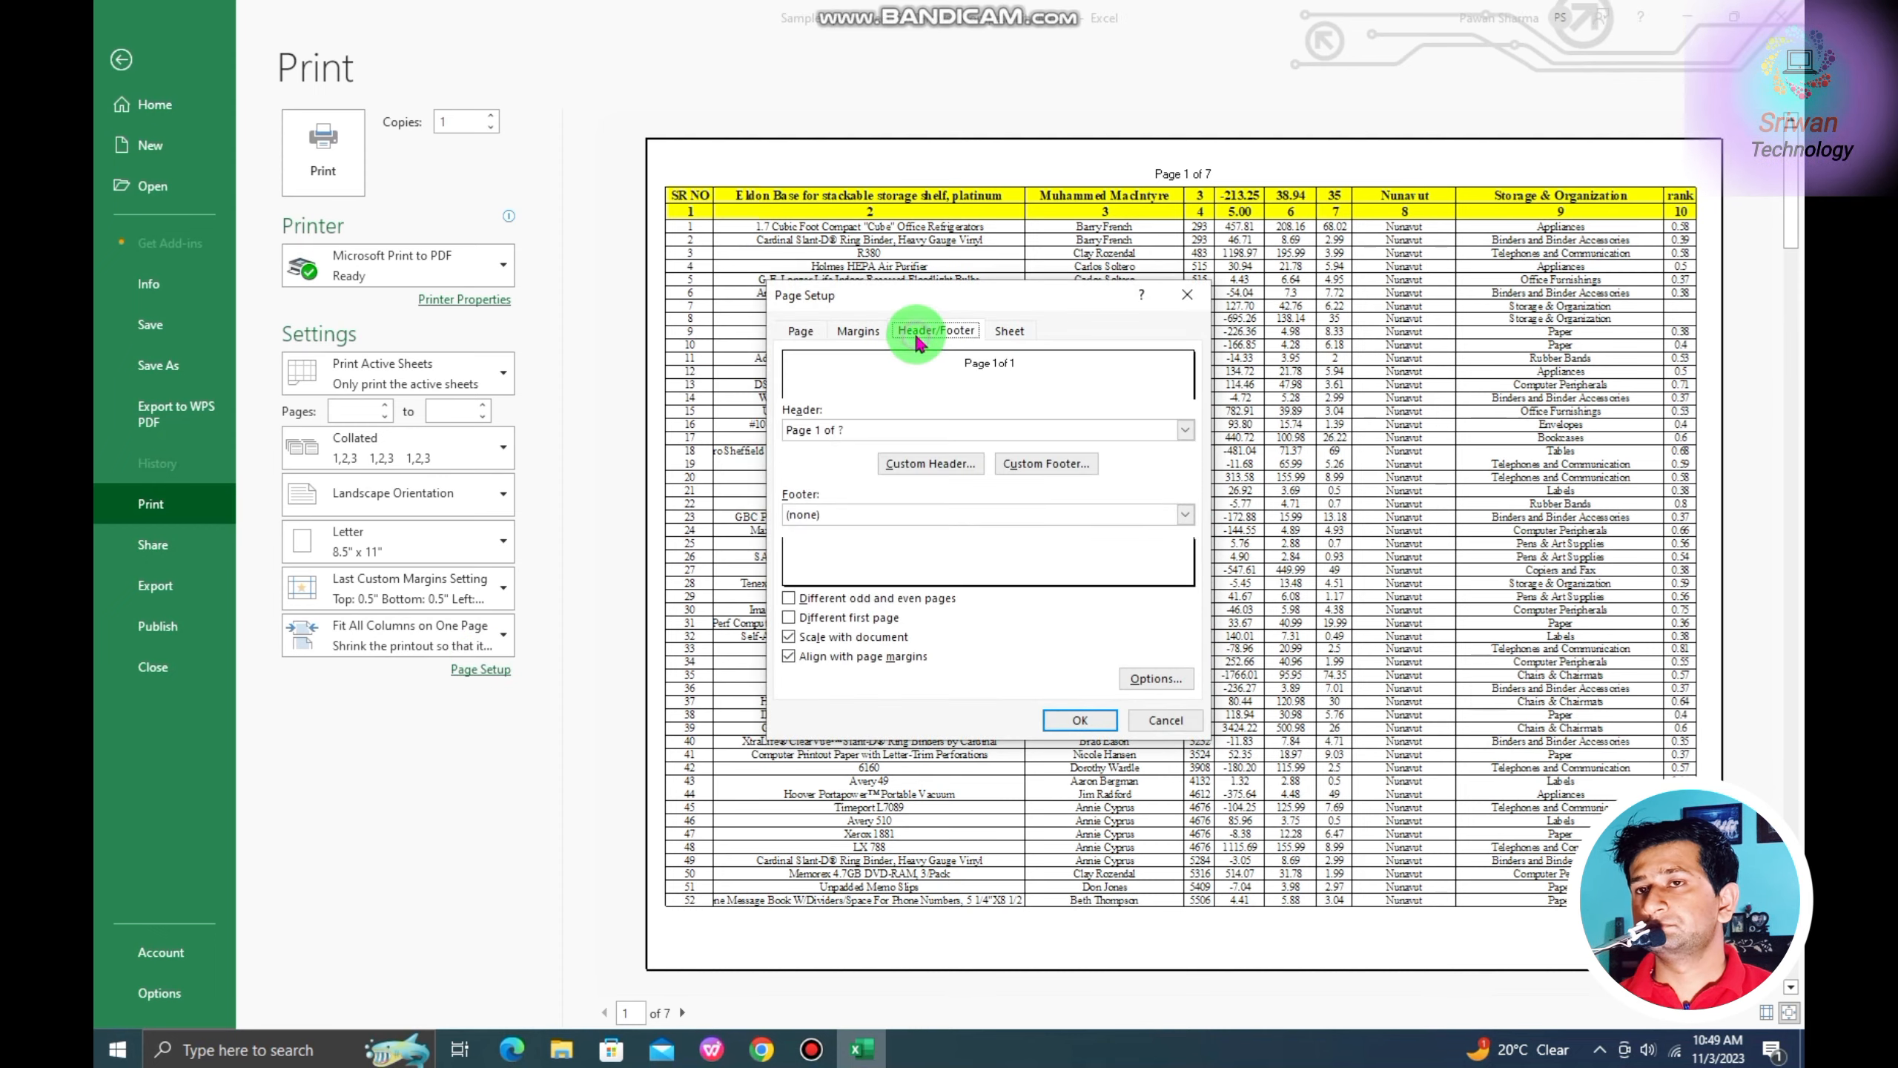
click(807, 441)
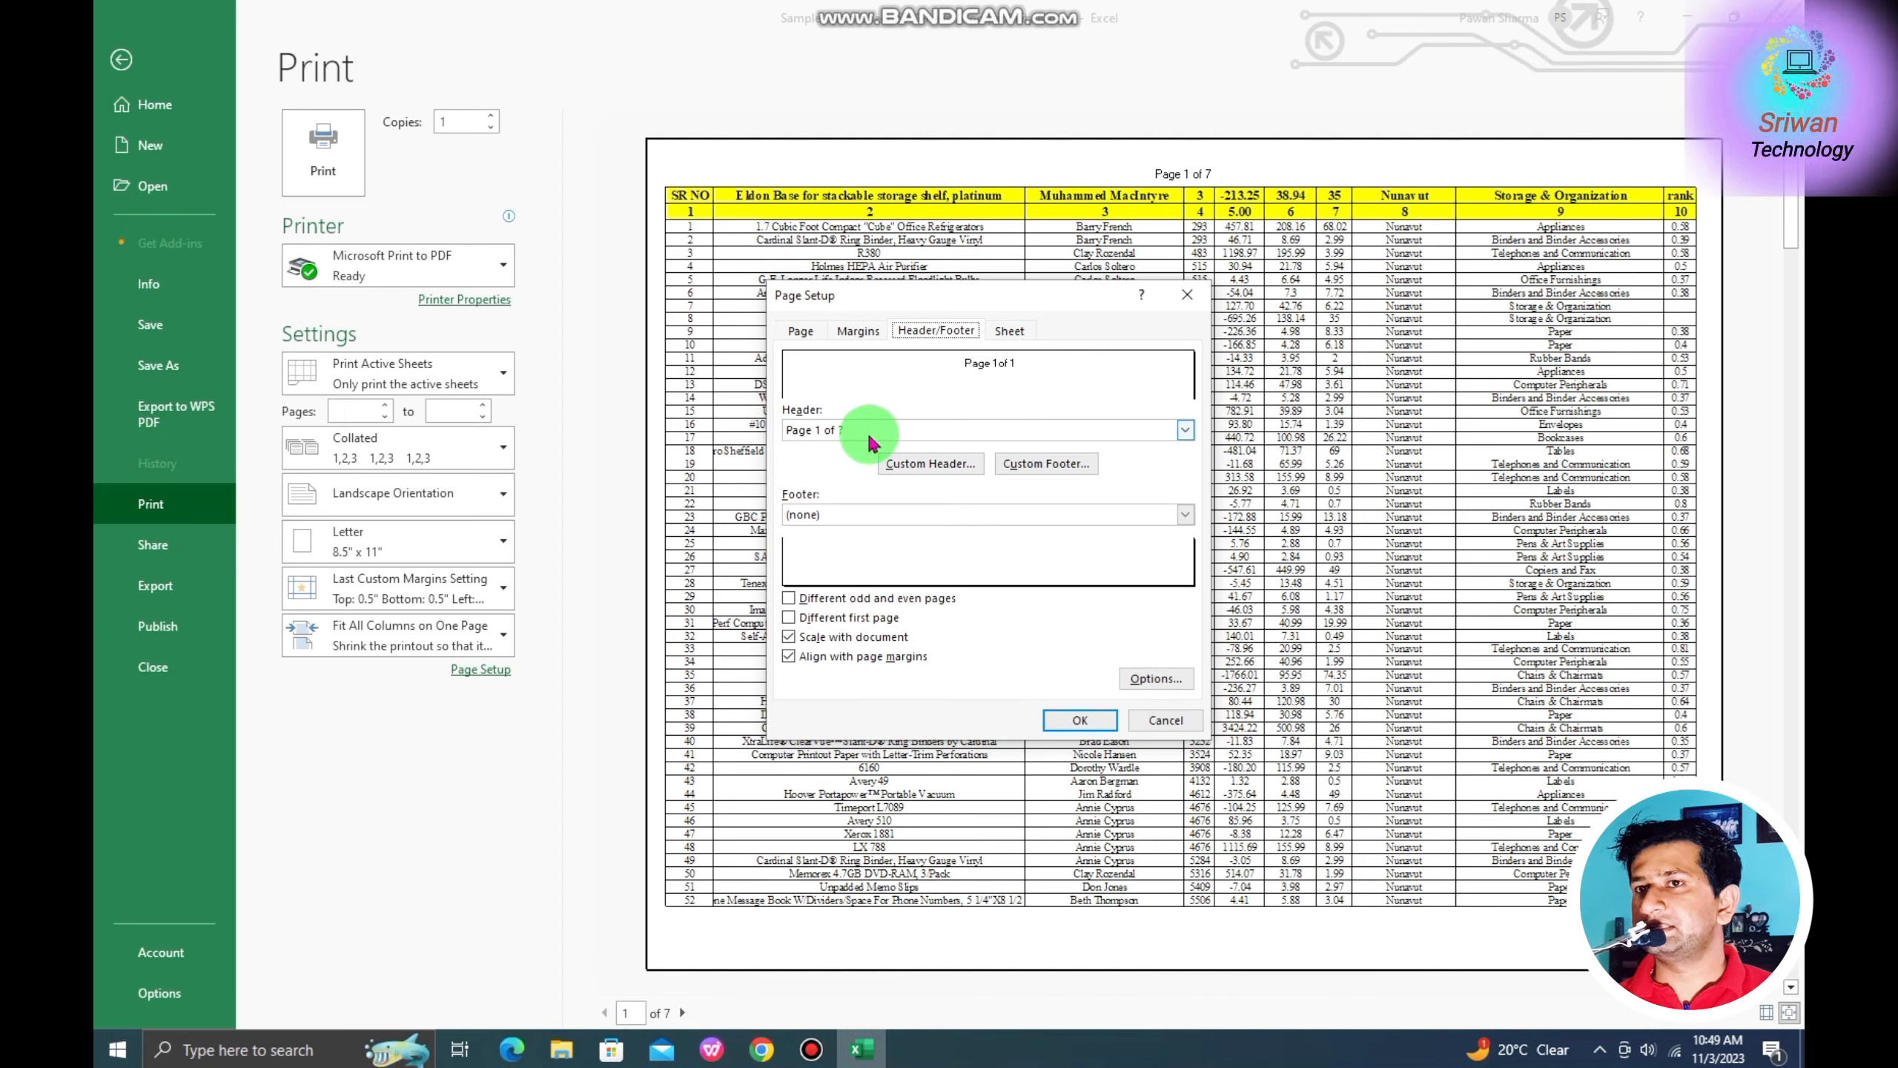
click(929, 468)
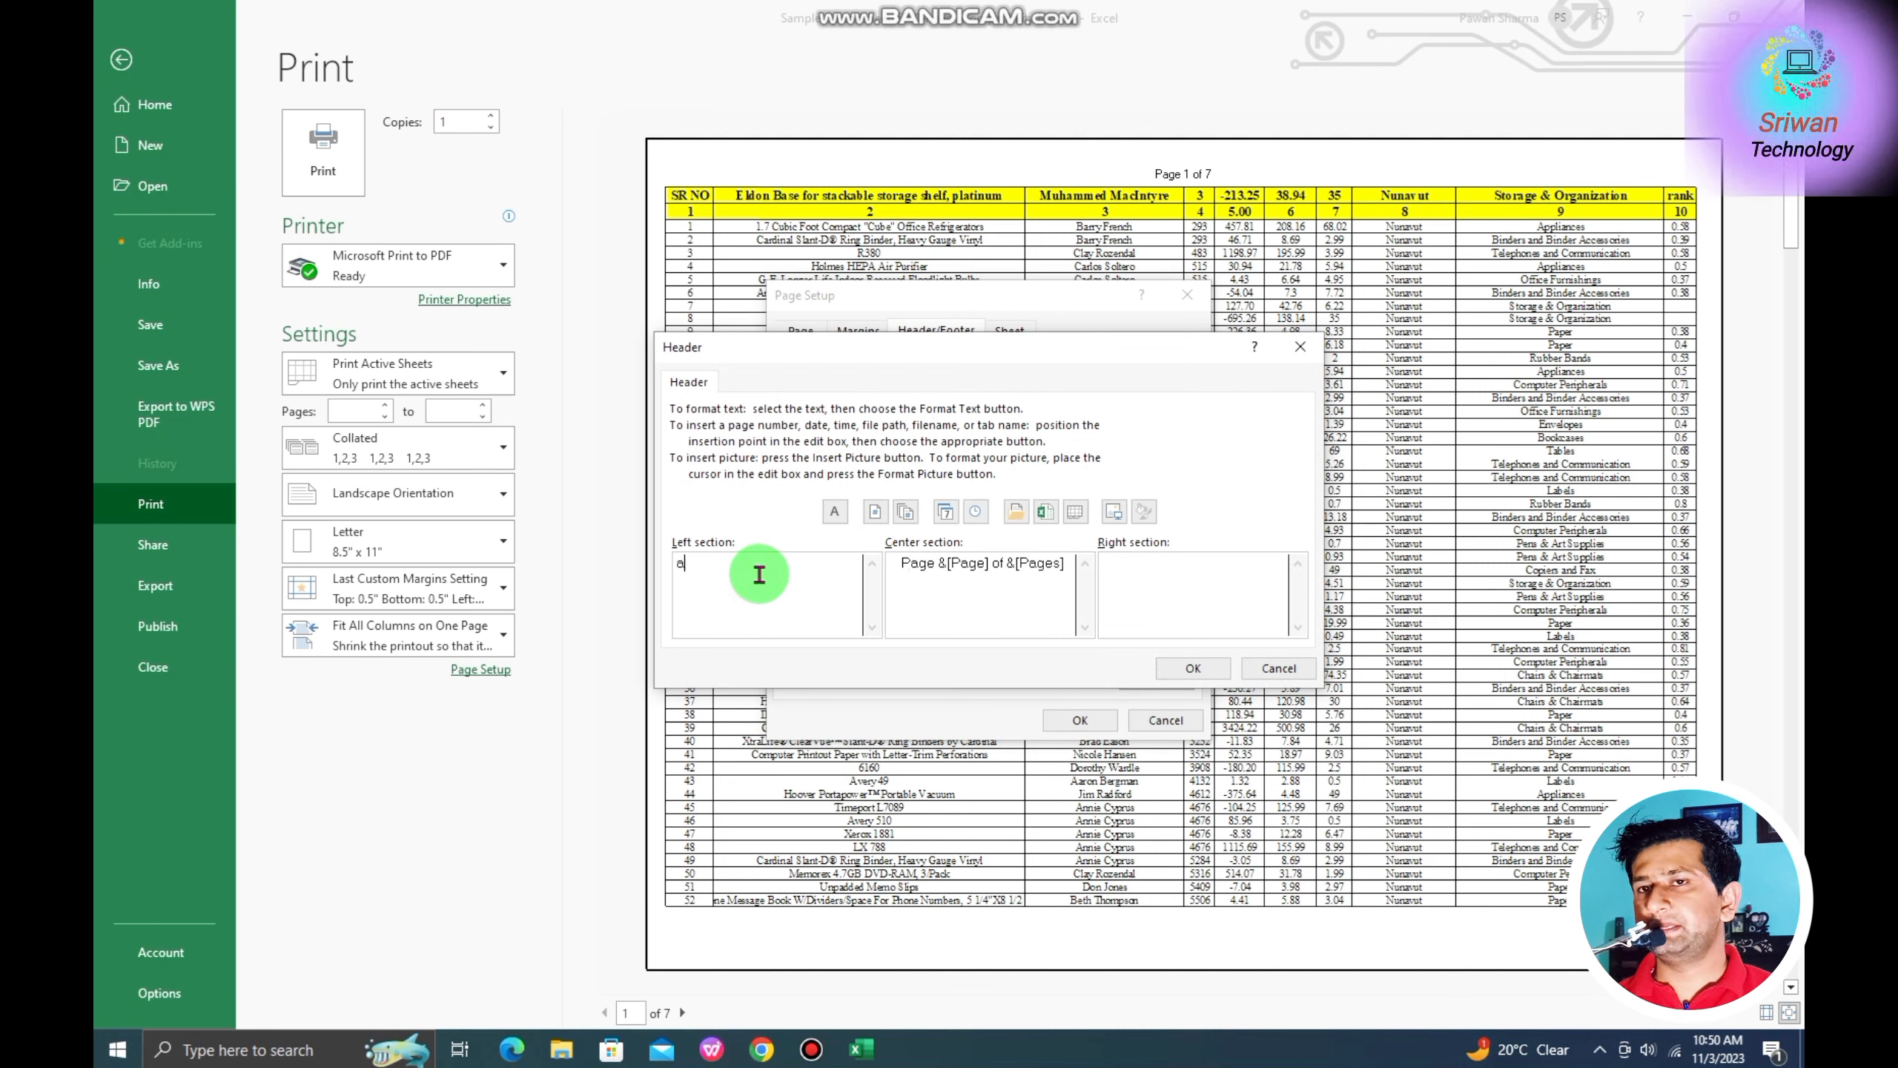
click(1193, 668)
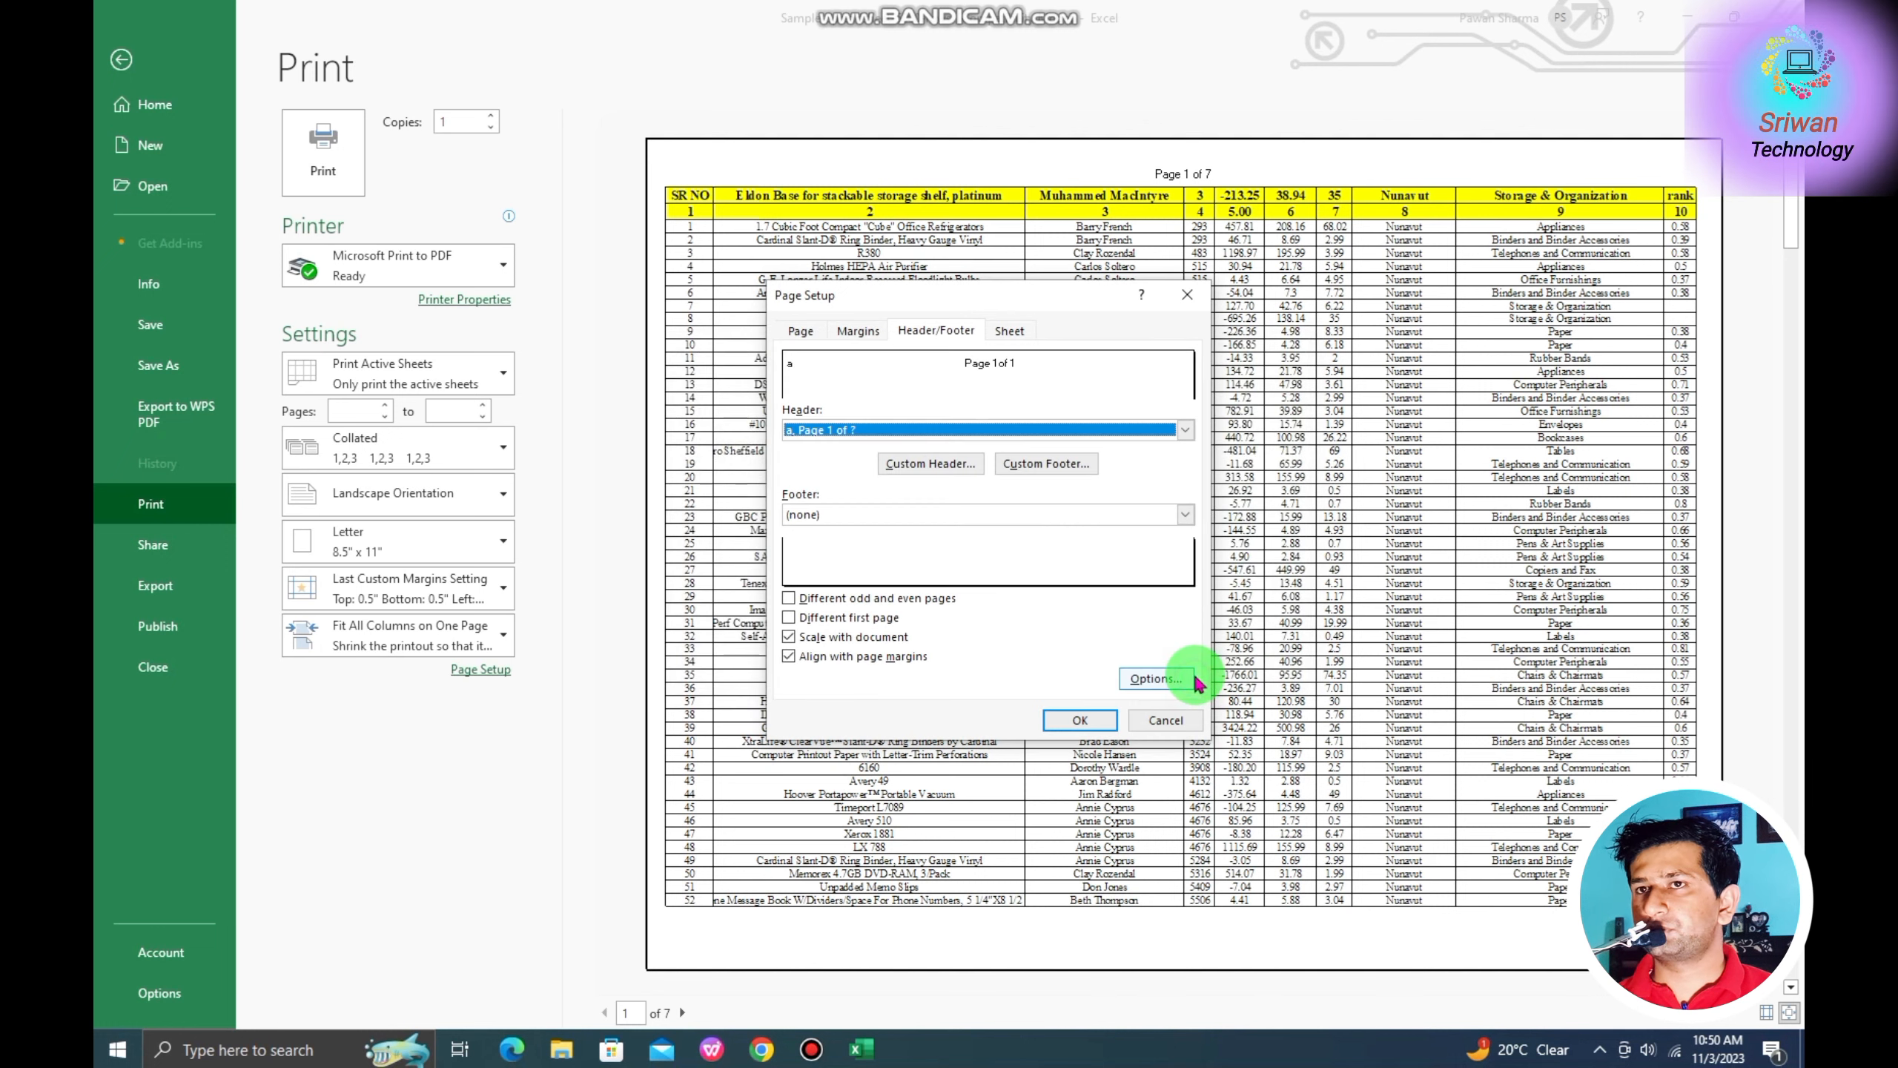
click(1059, 715)
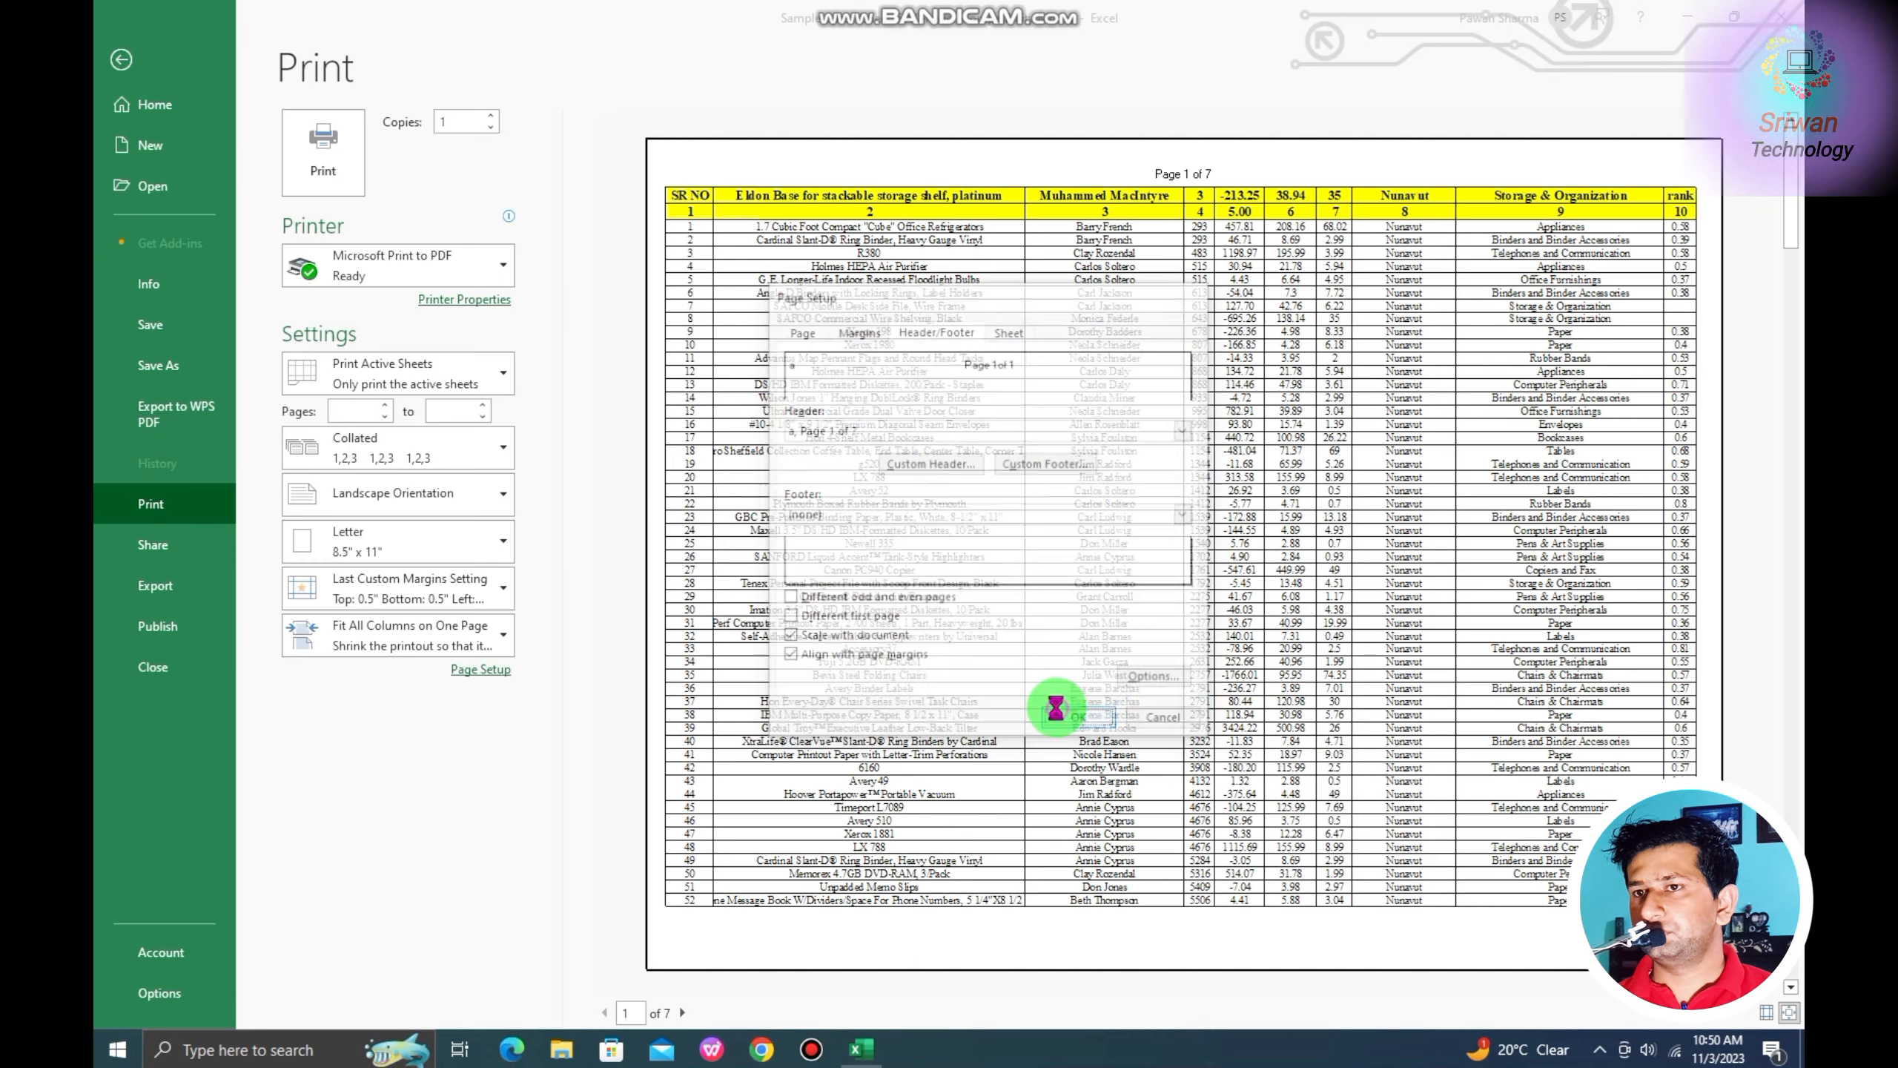
scroll(673, 209, down, 4)
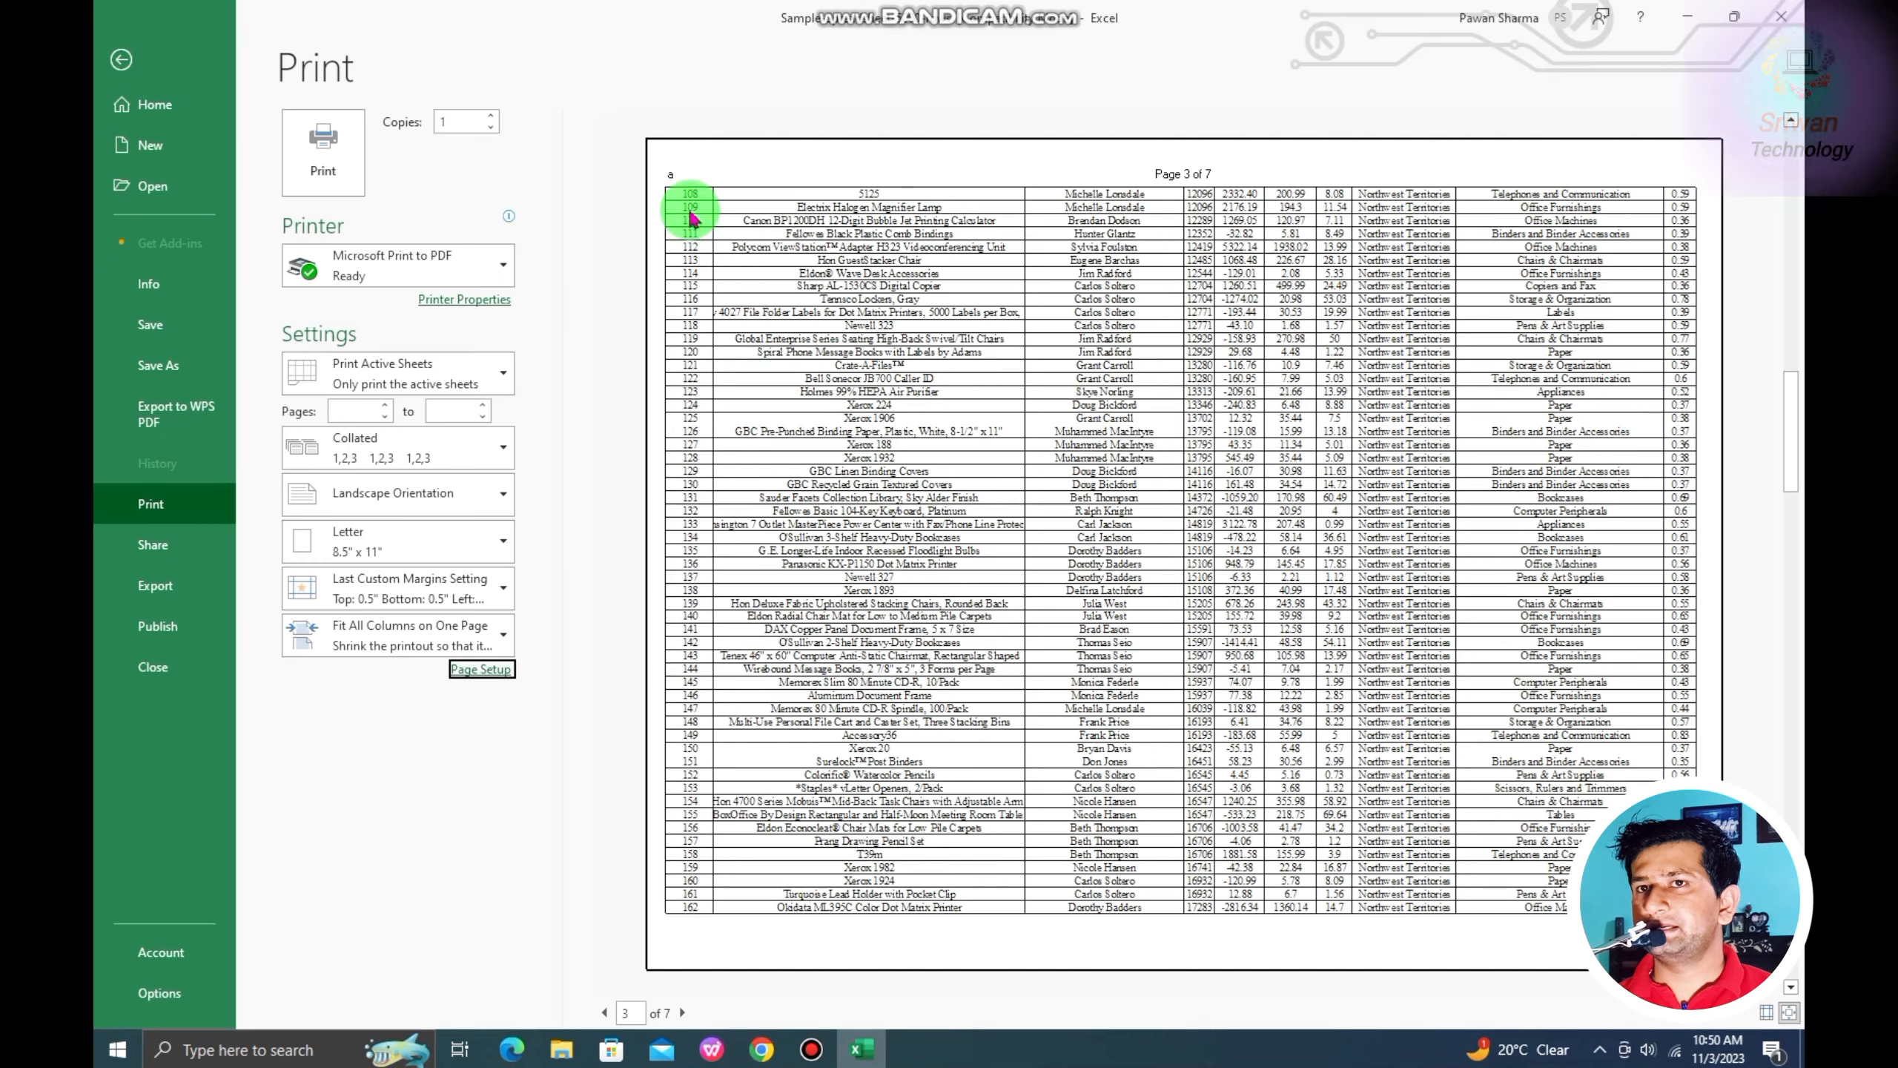
Replace the left header text 'a' with the author's name in Page Setup's custom header.
scroll(691, 218, down, 3)
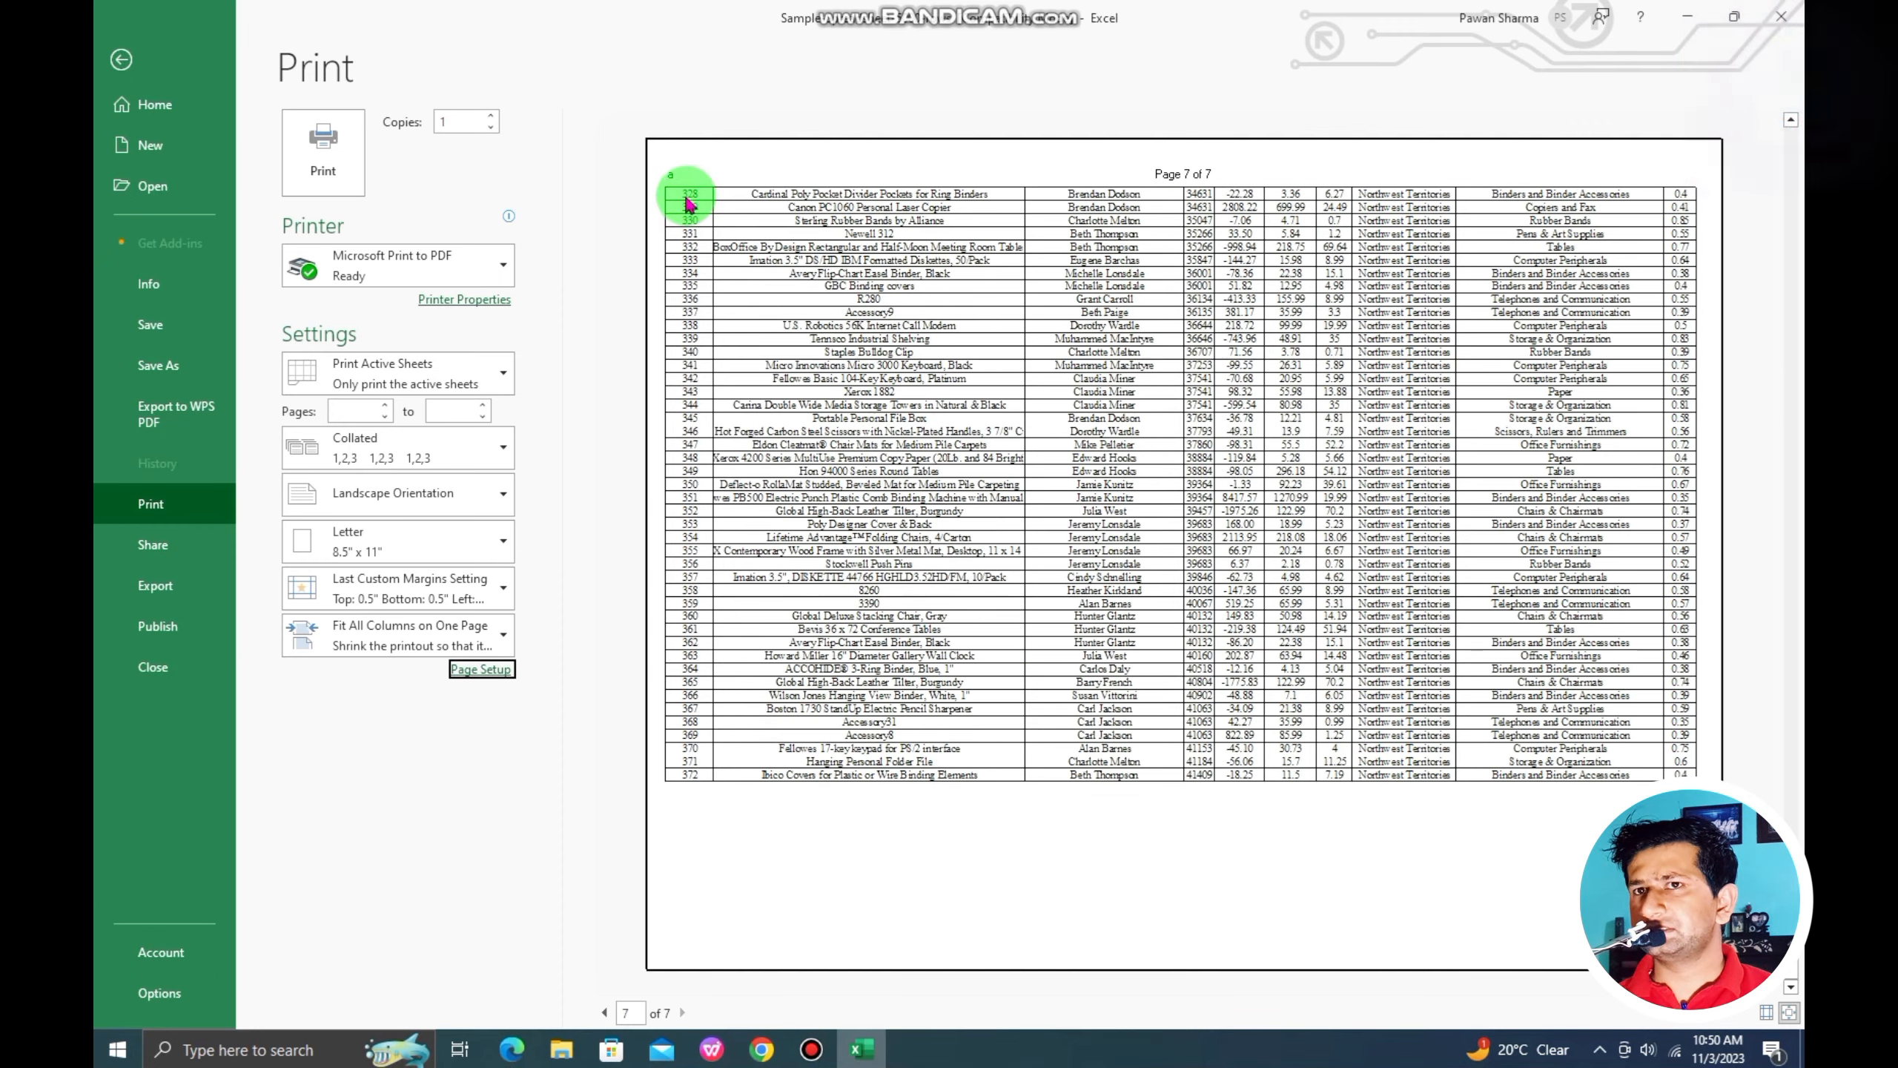
scroll(729, 241, up, 6)
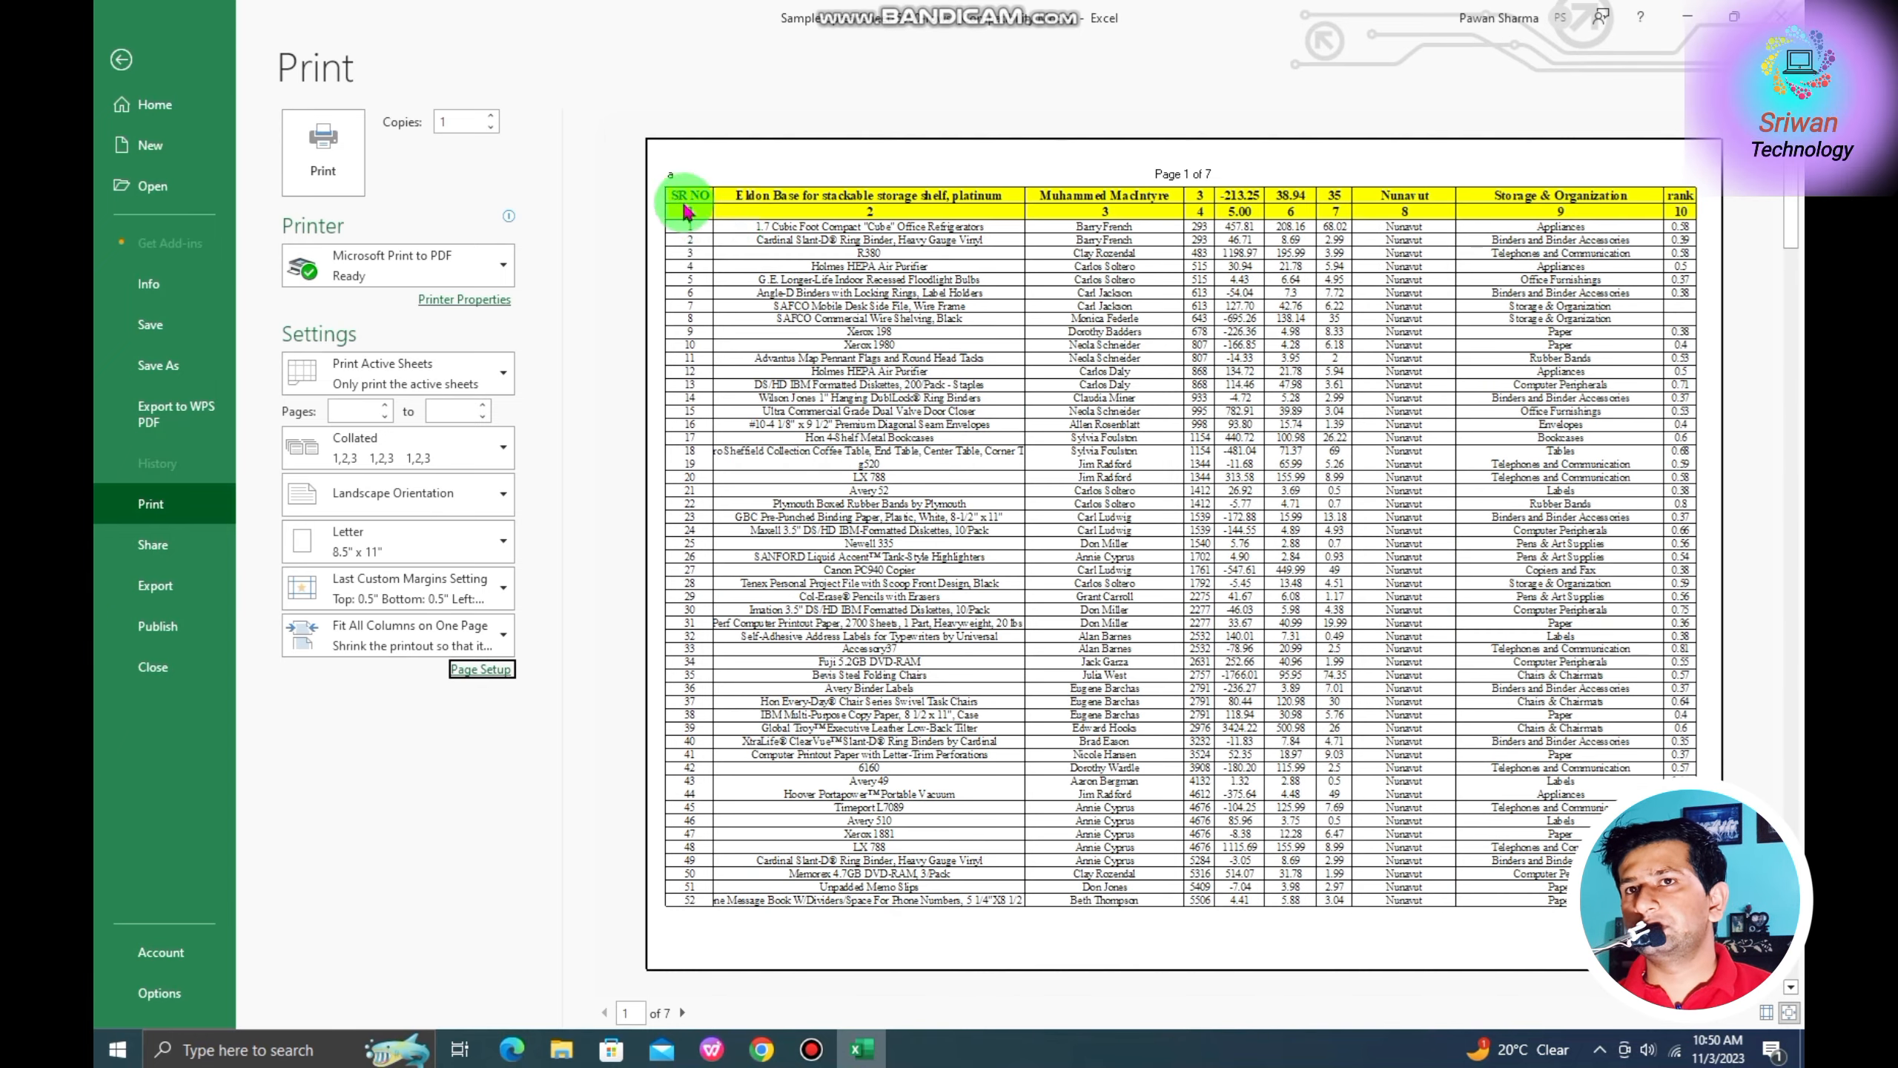
click(479, 668)
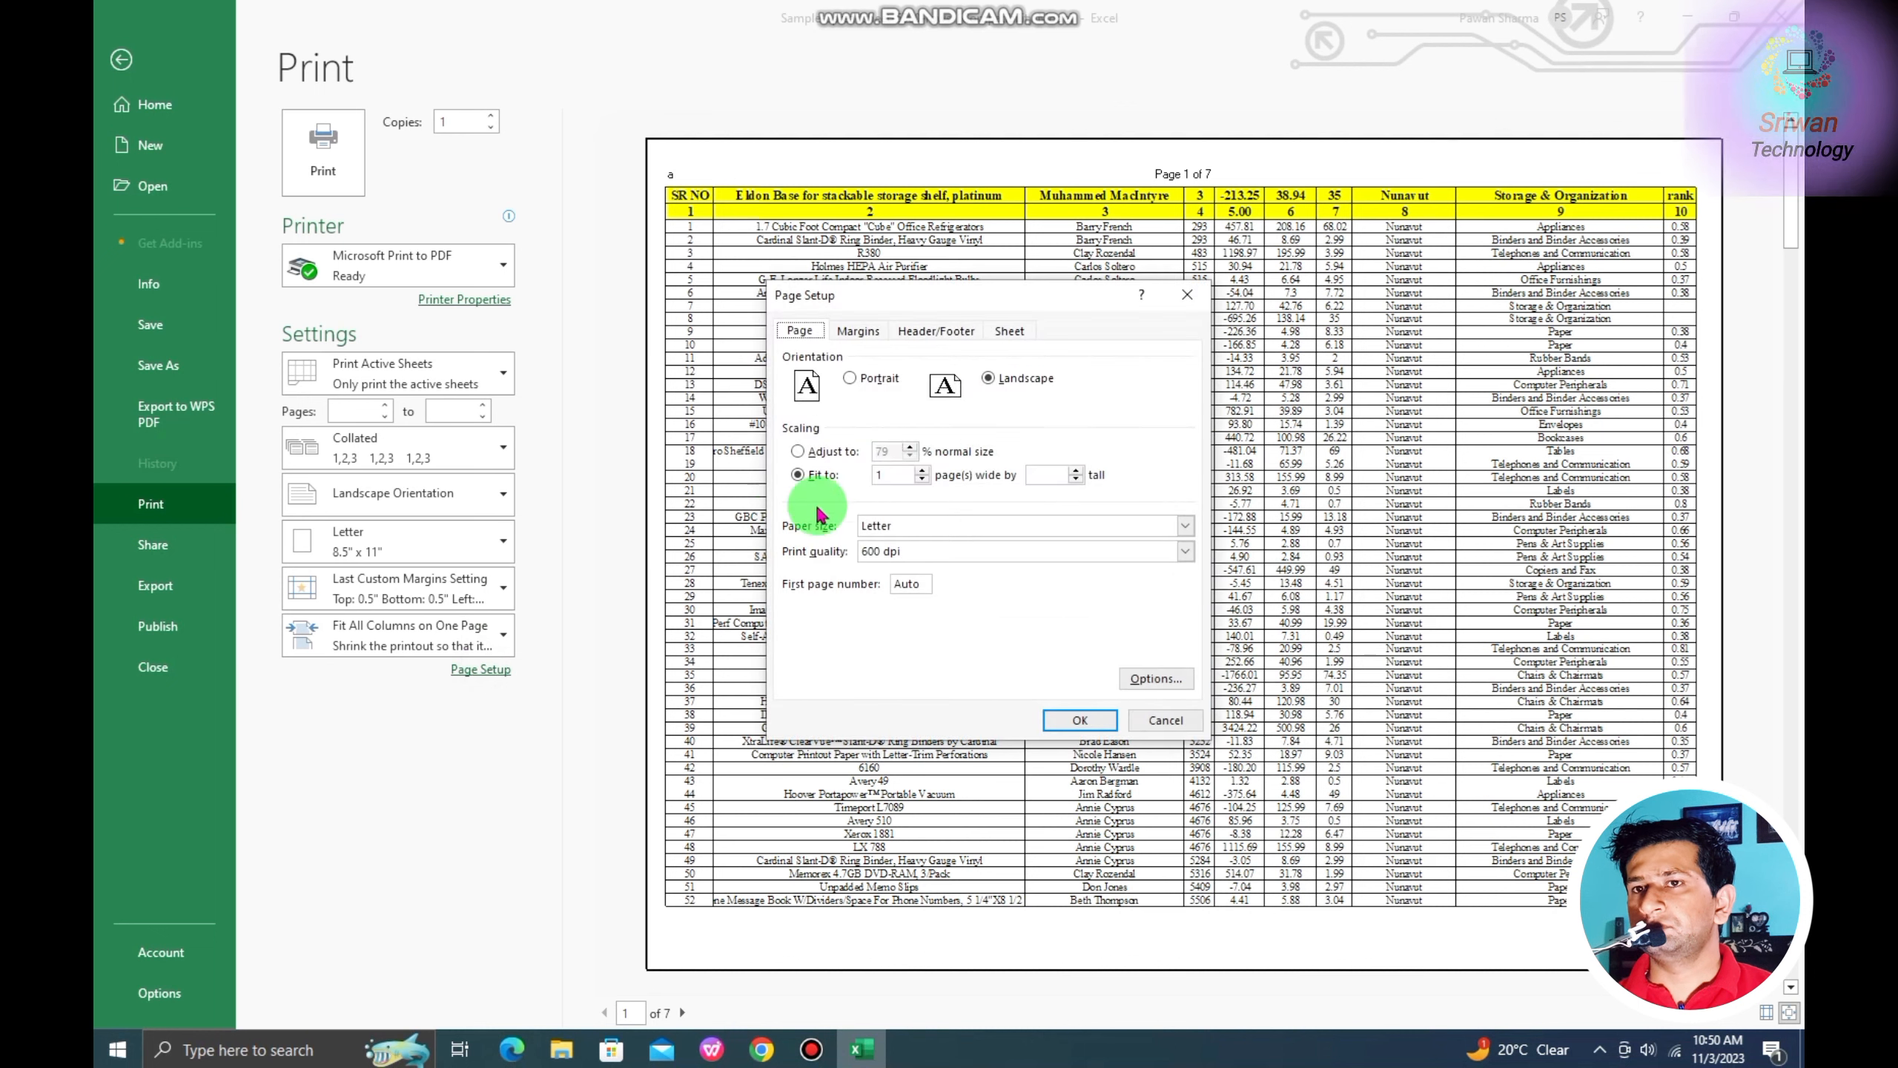
click(920, 348)
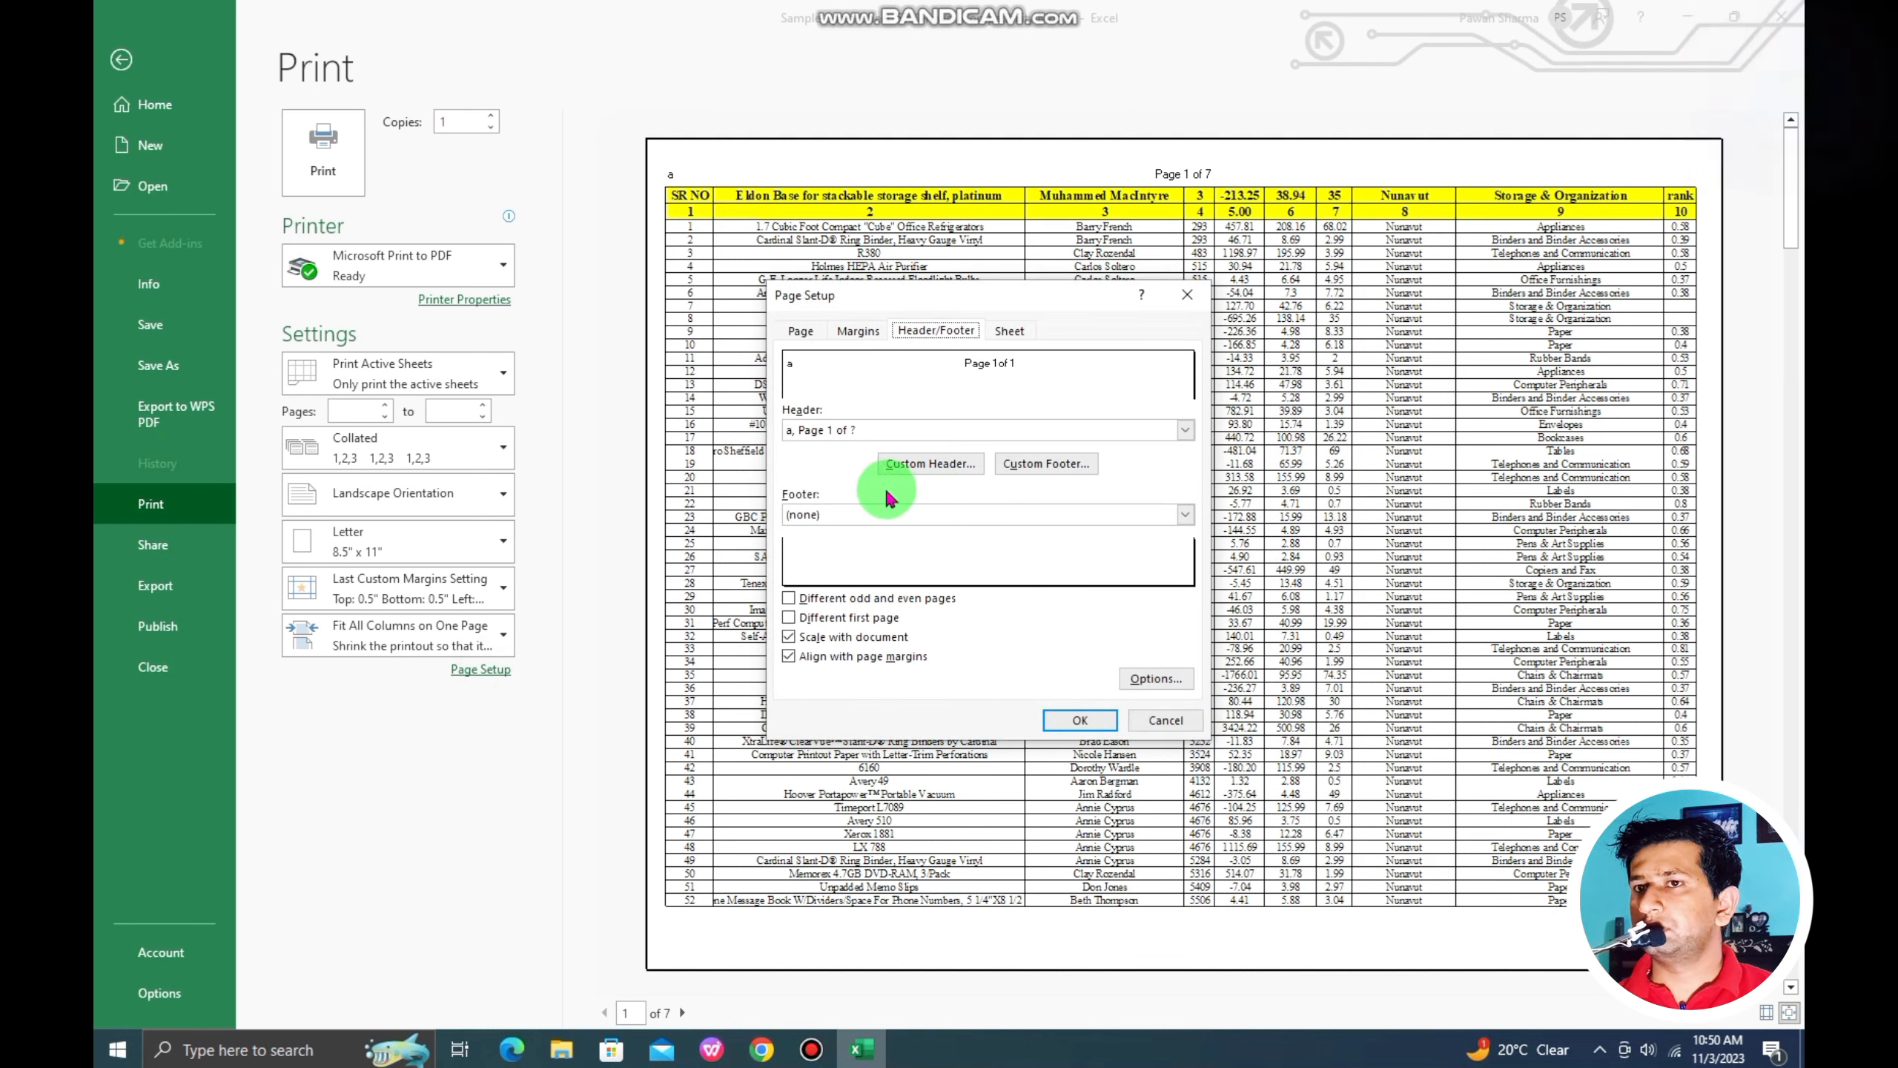
click(919, 464)
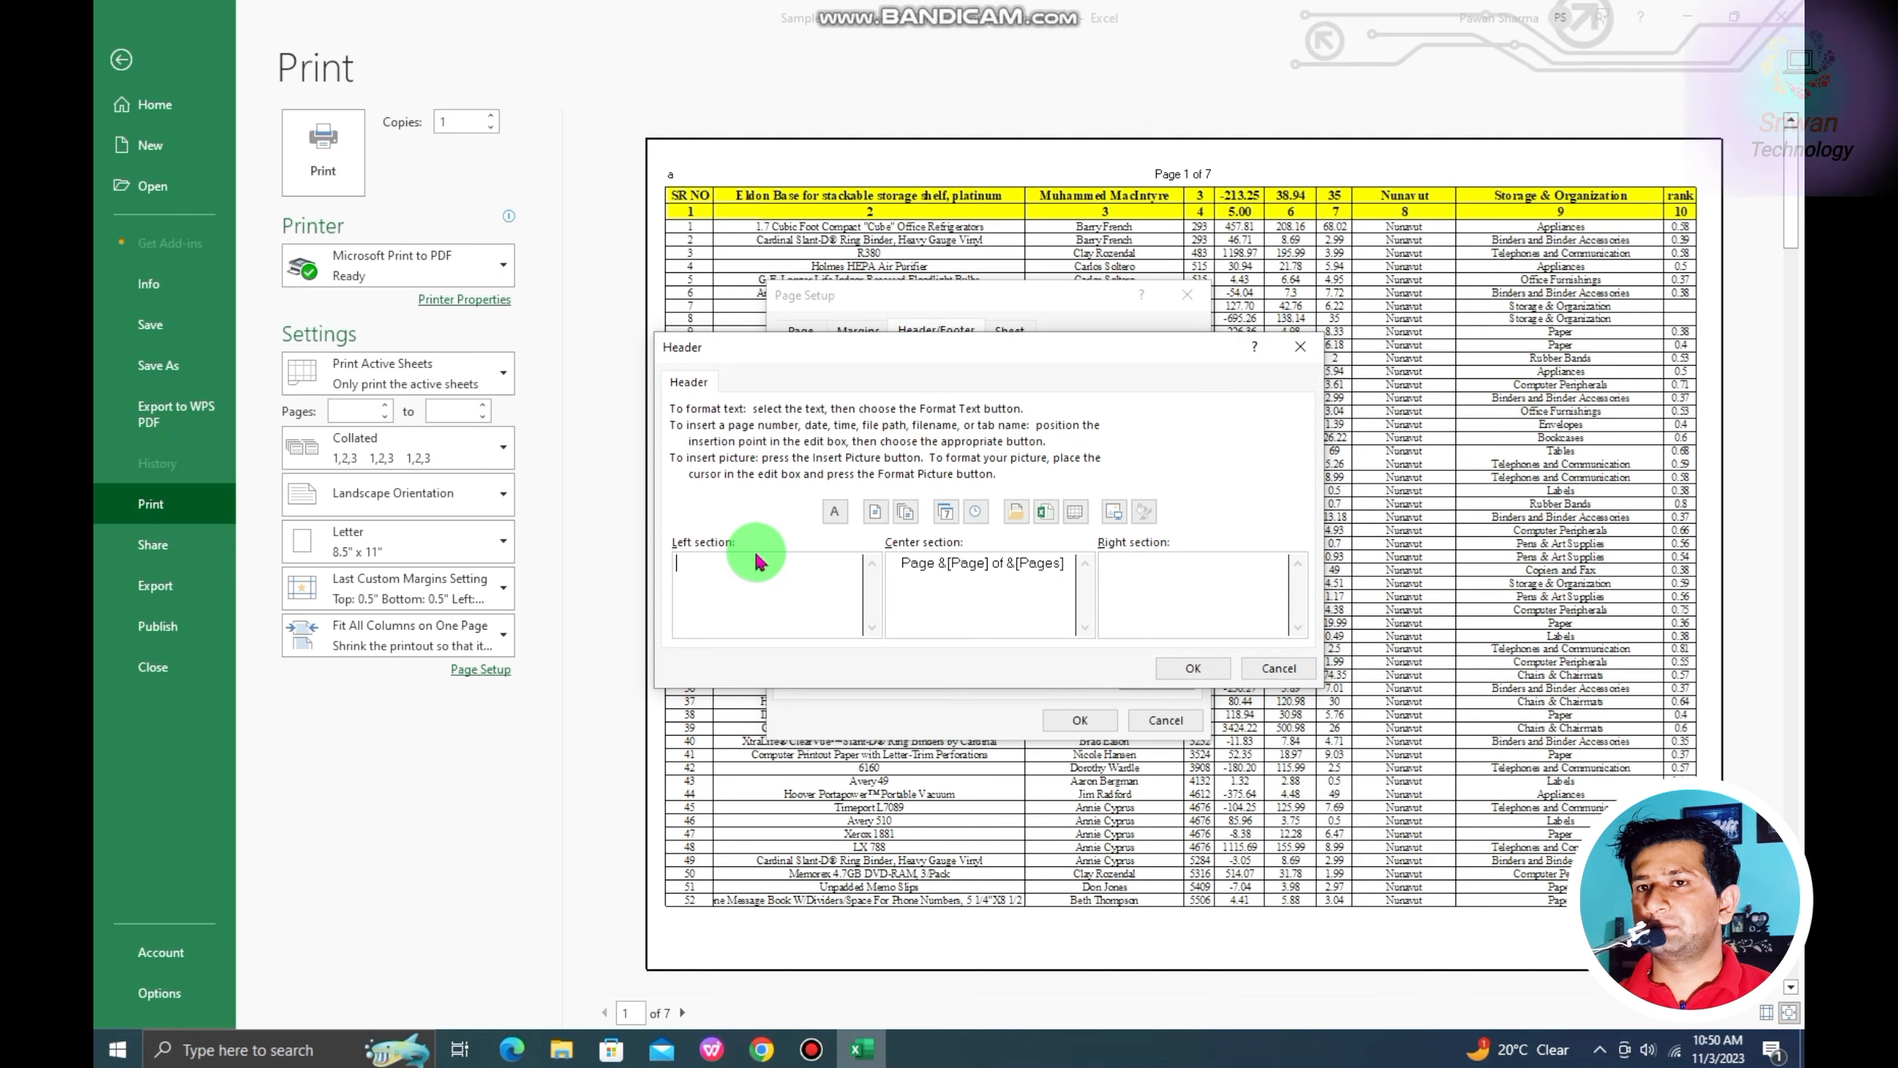
text(an sharma)
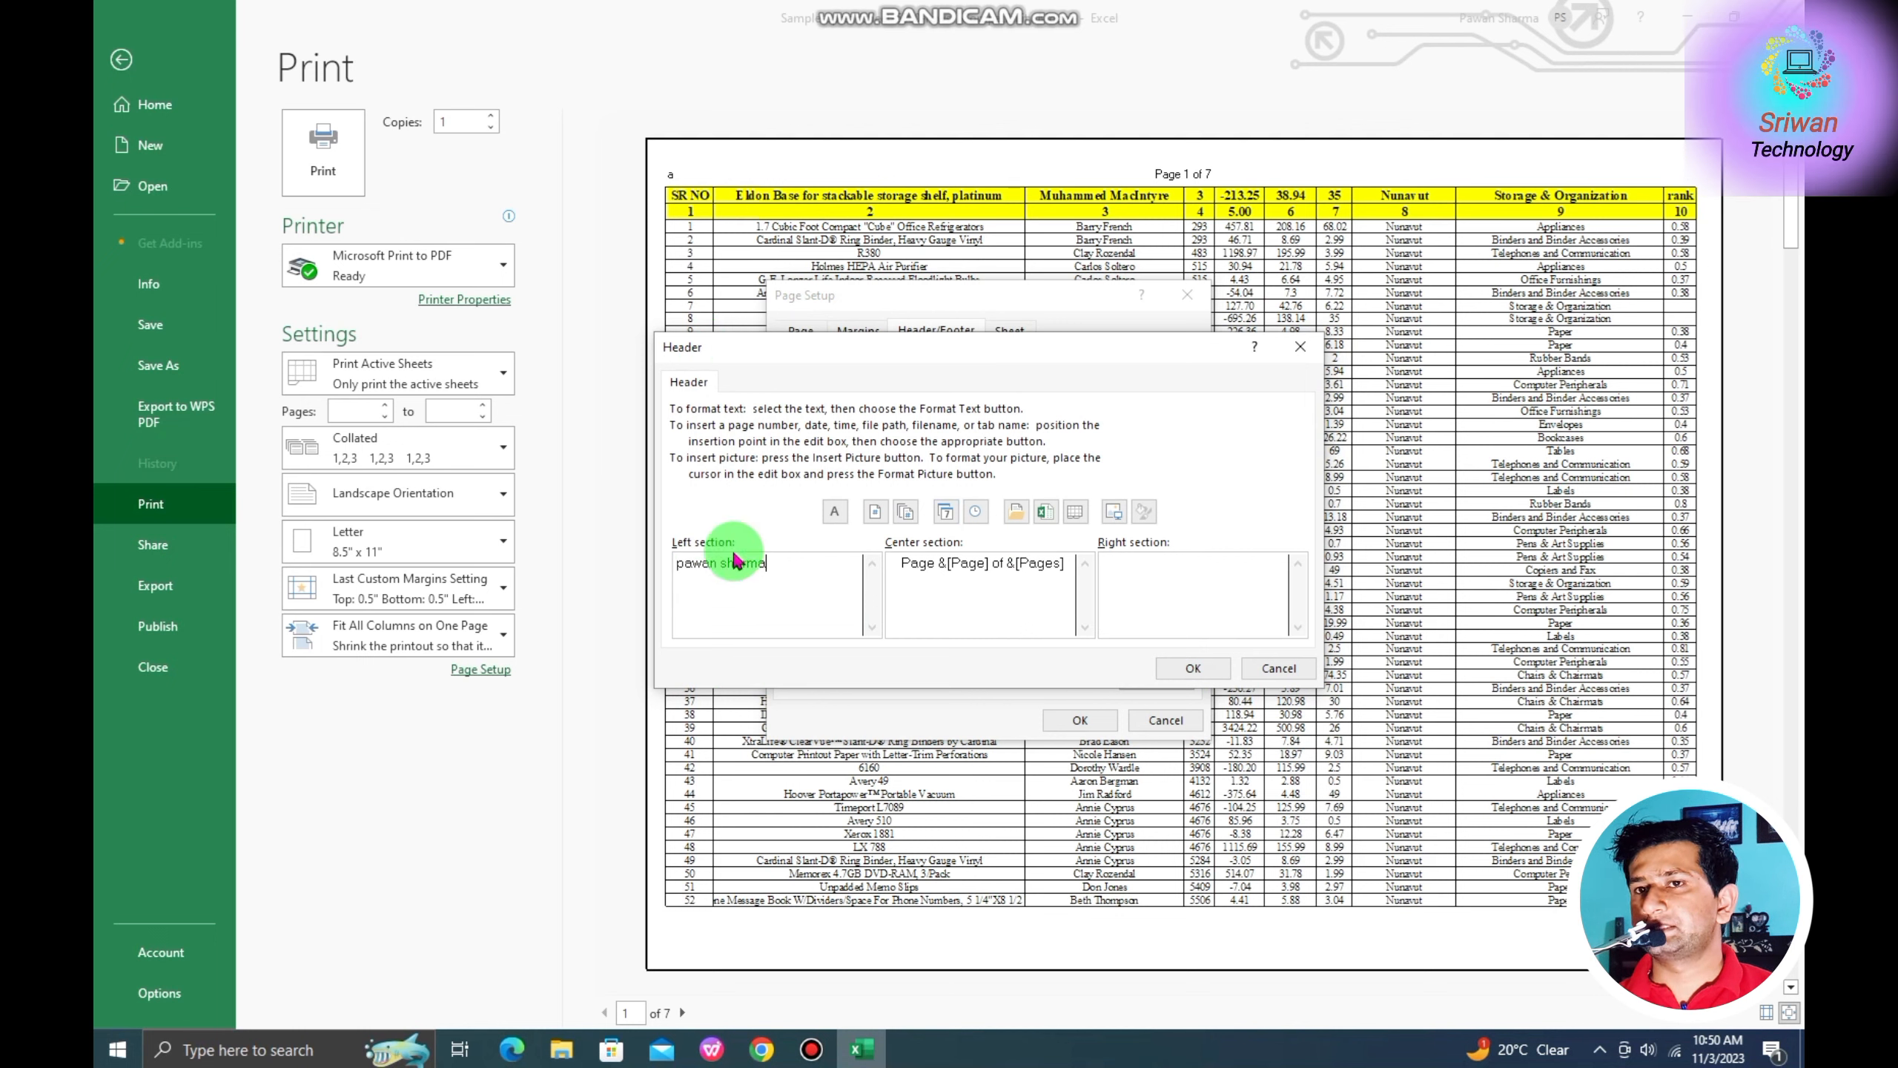
click(1190, 668)
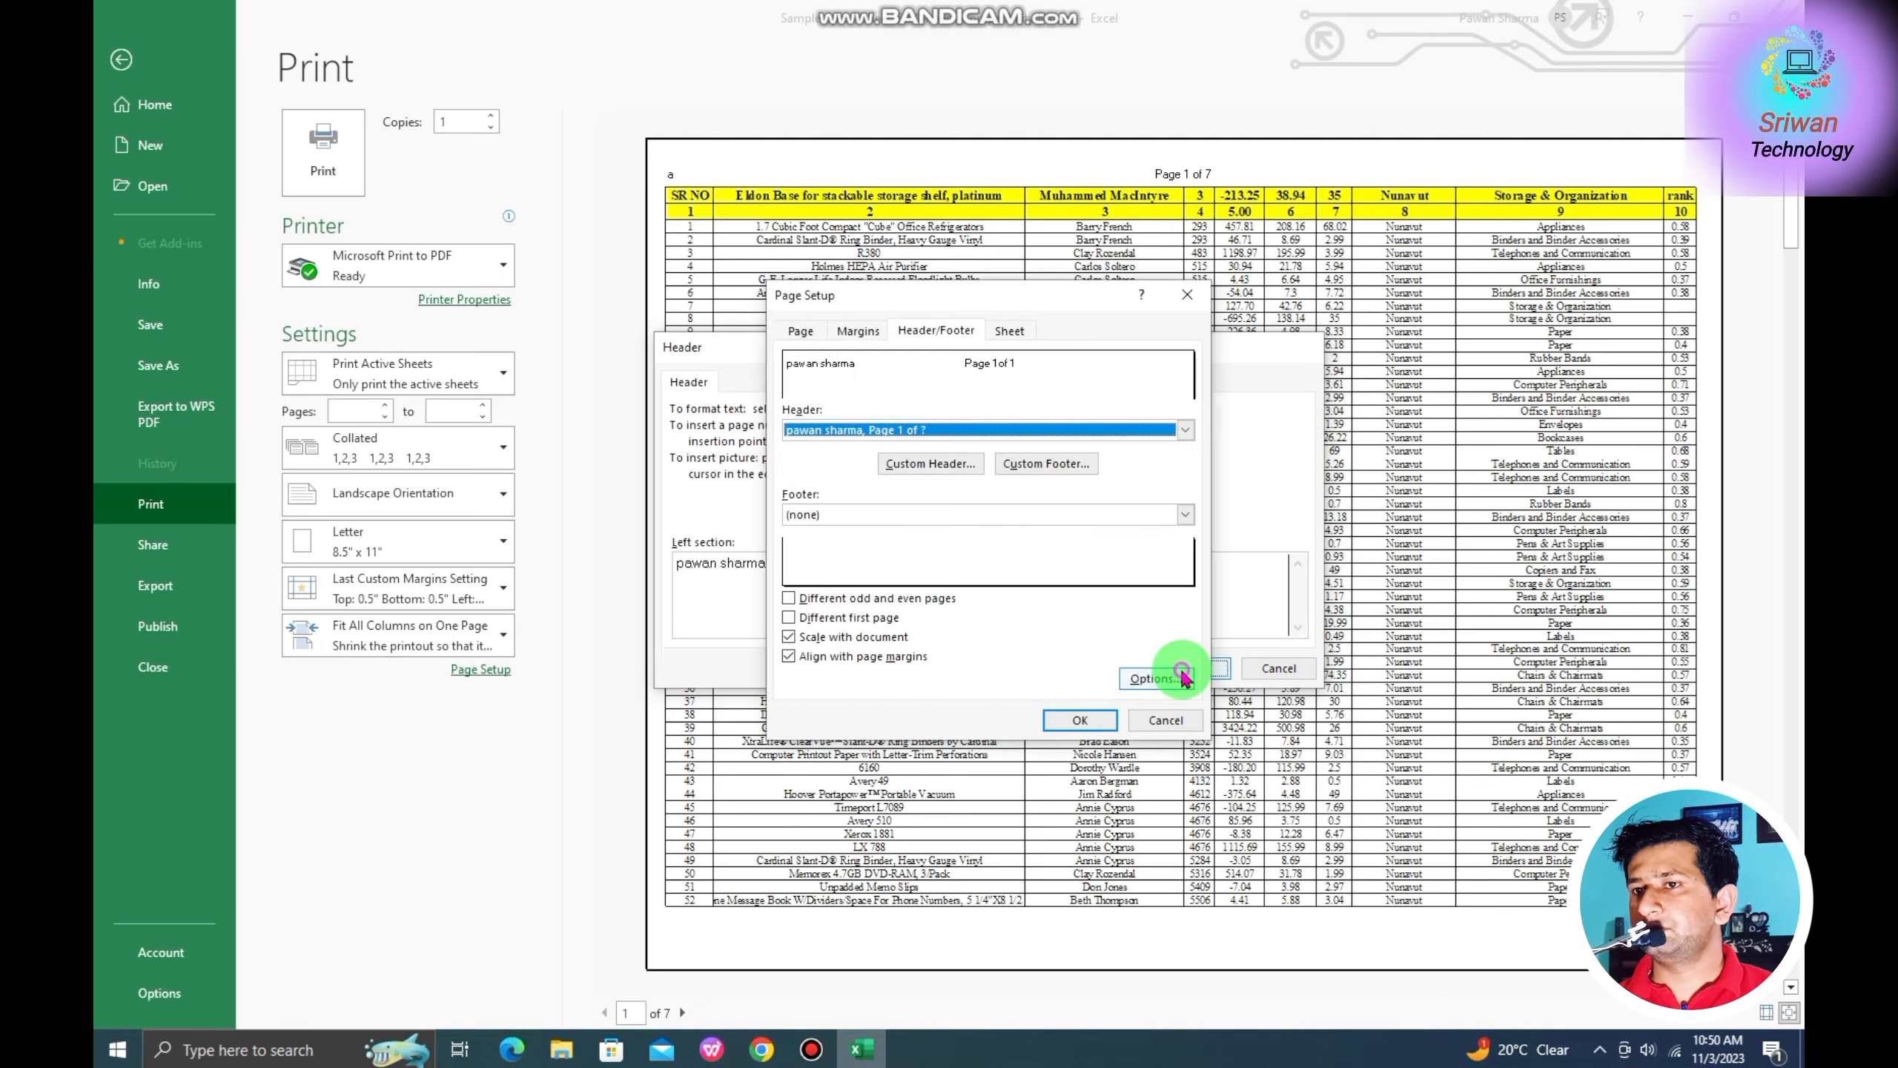
click(1081, 719)
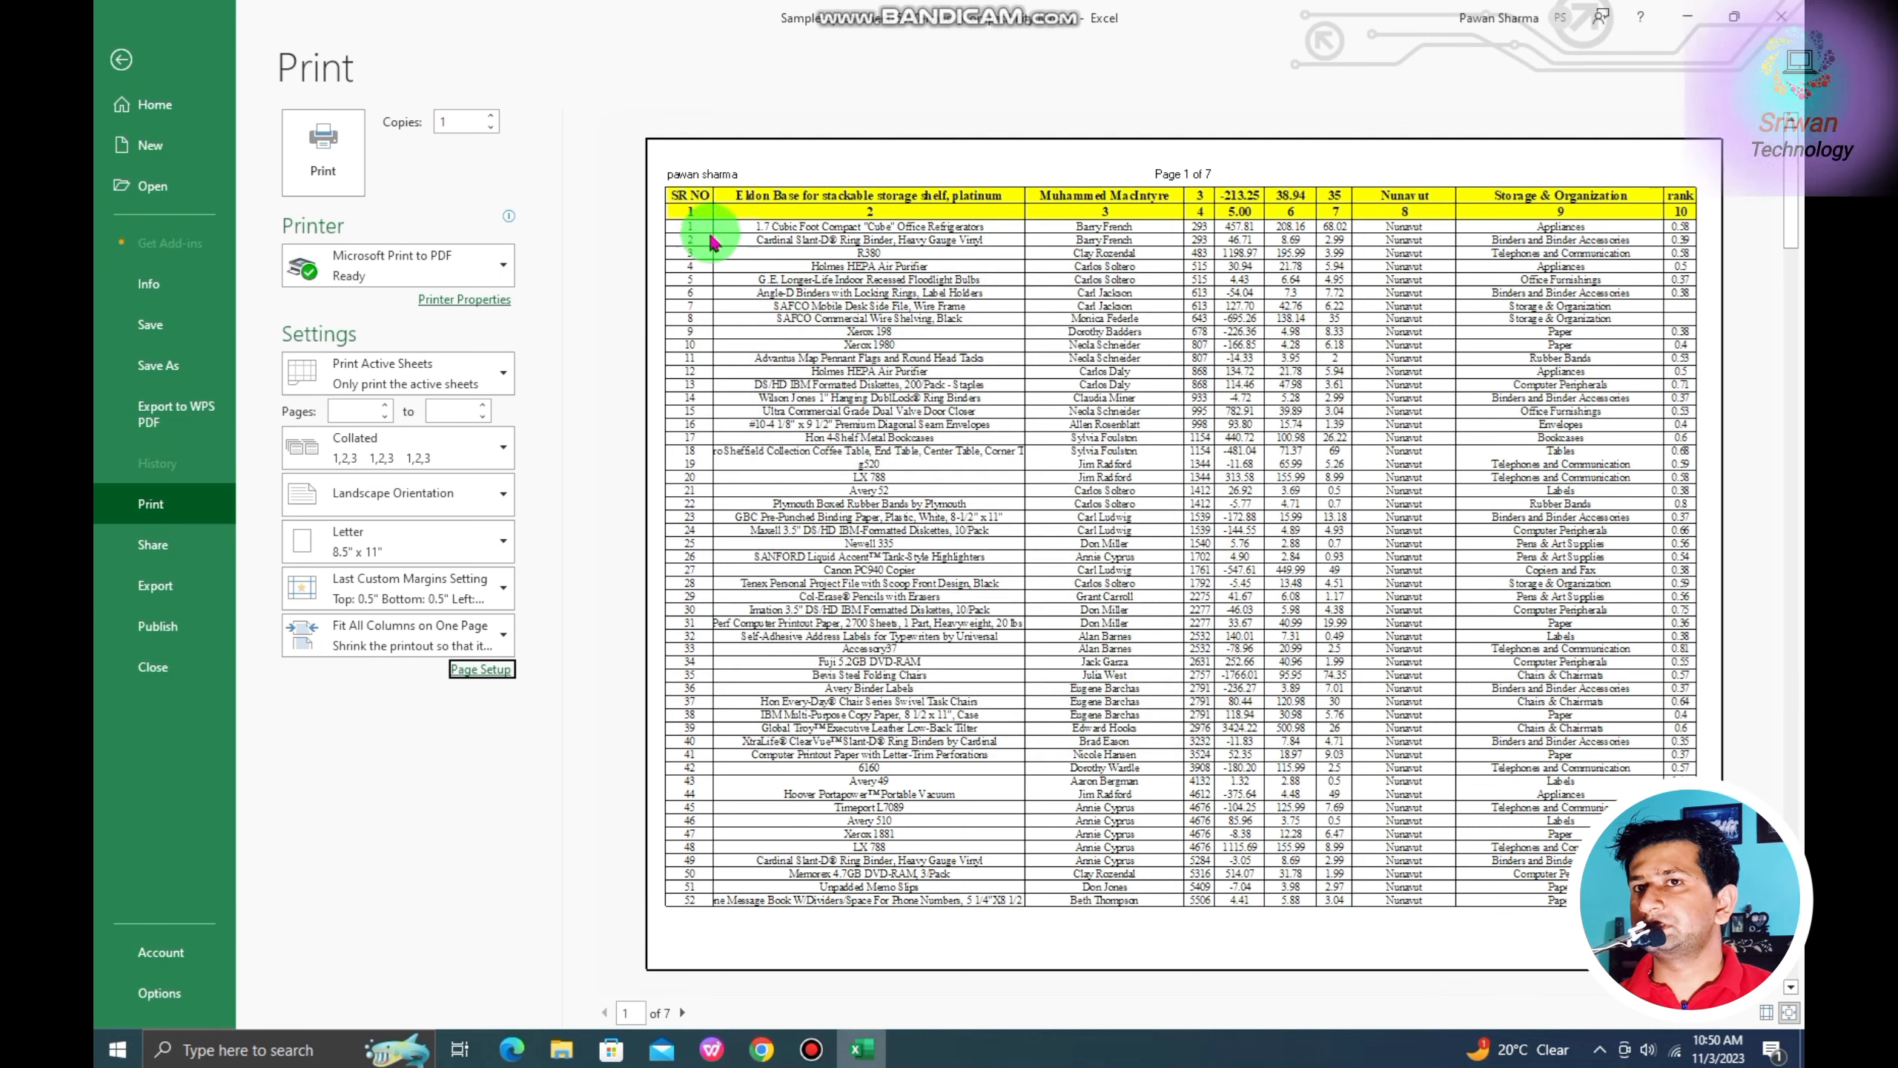
Review the header settings and the Sheet tab's print area in Page Setup.
scroll(702, 191, down, 6)
scroll(704, 196, up, 3)
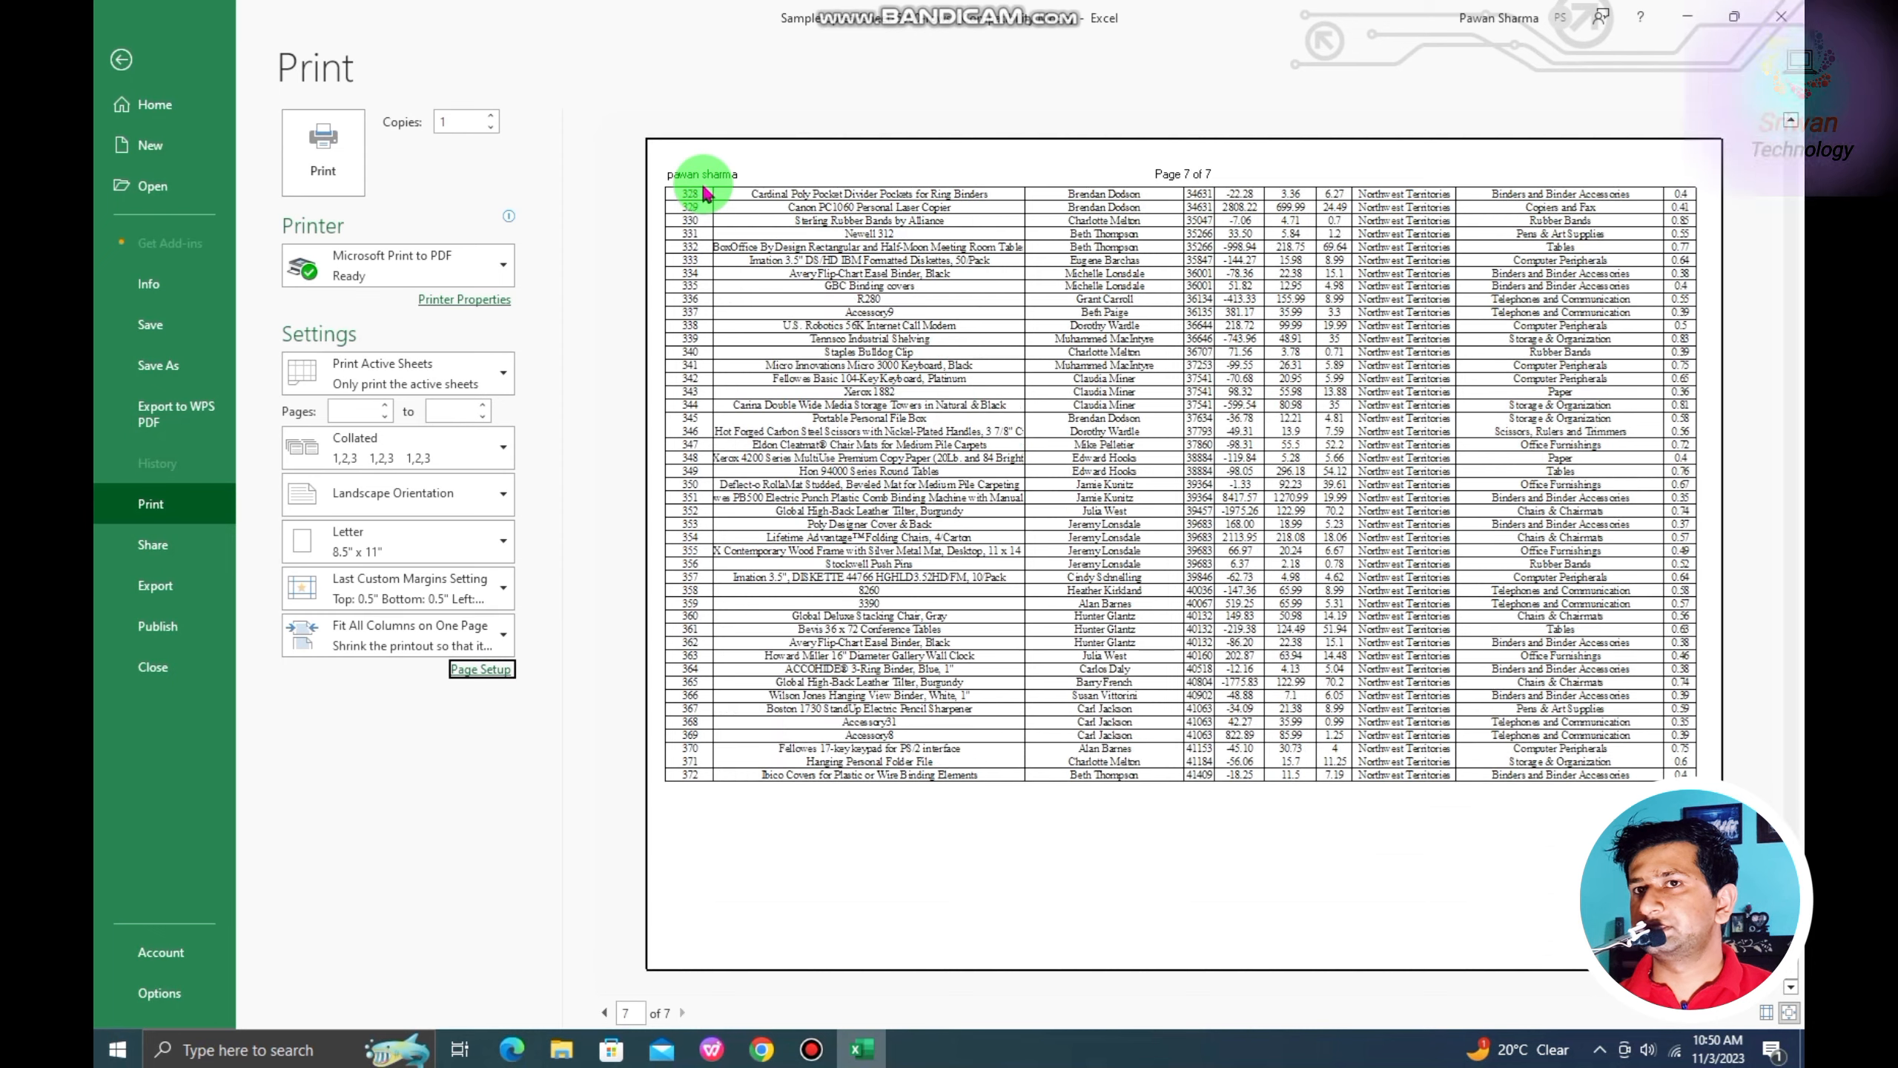
scroll(701, 192, up, 4)
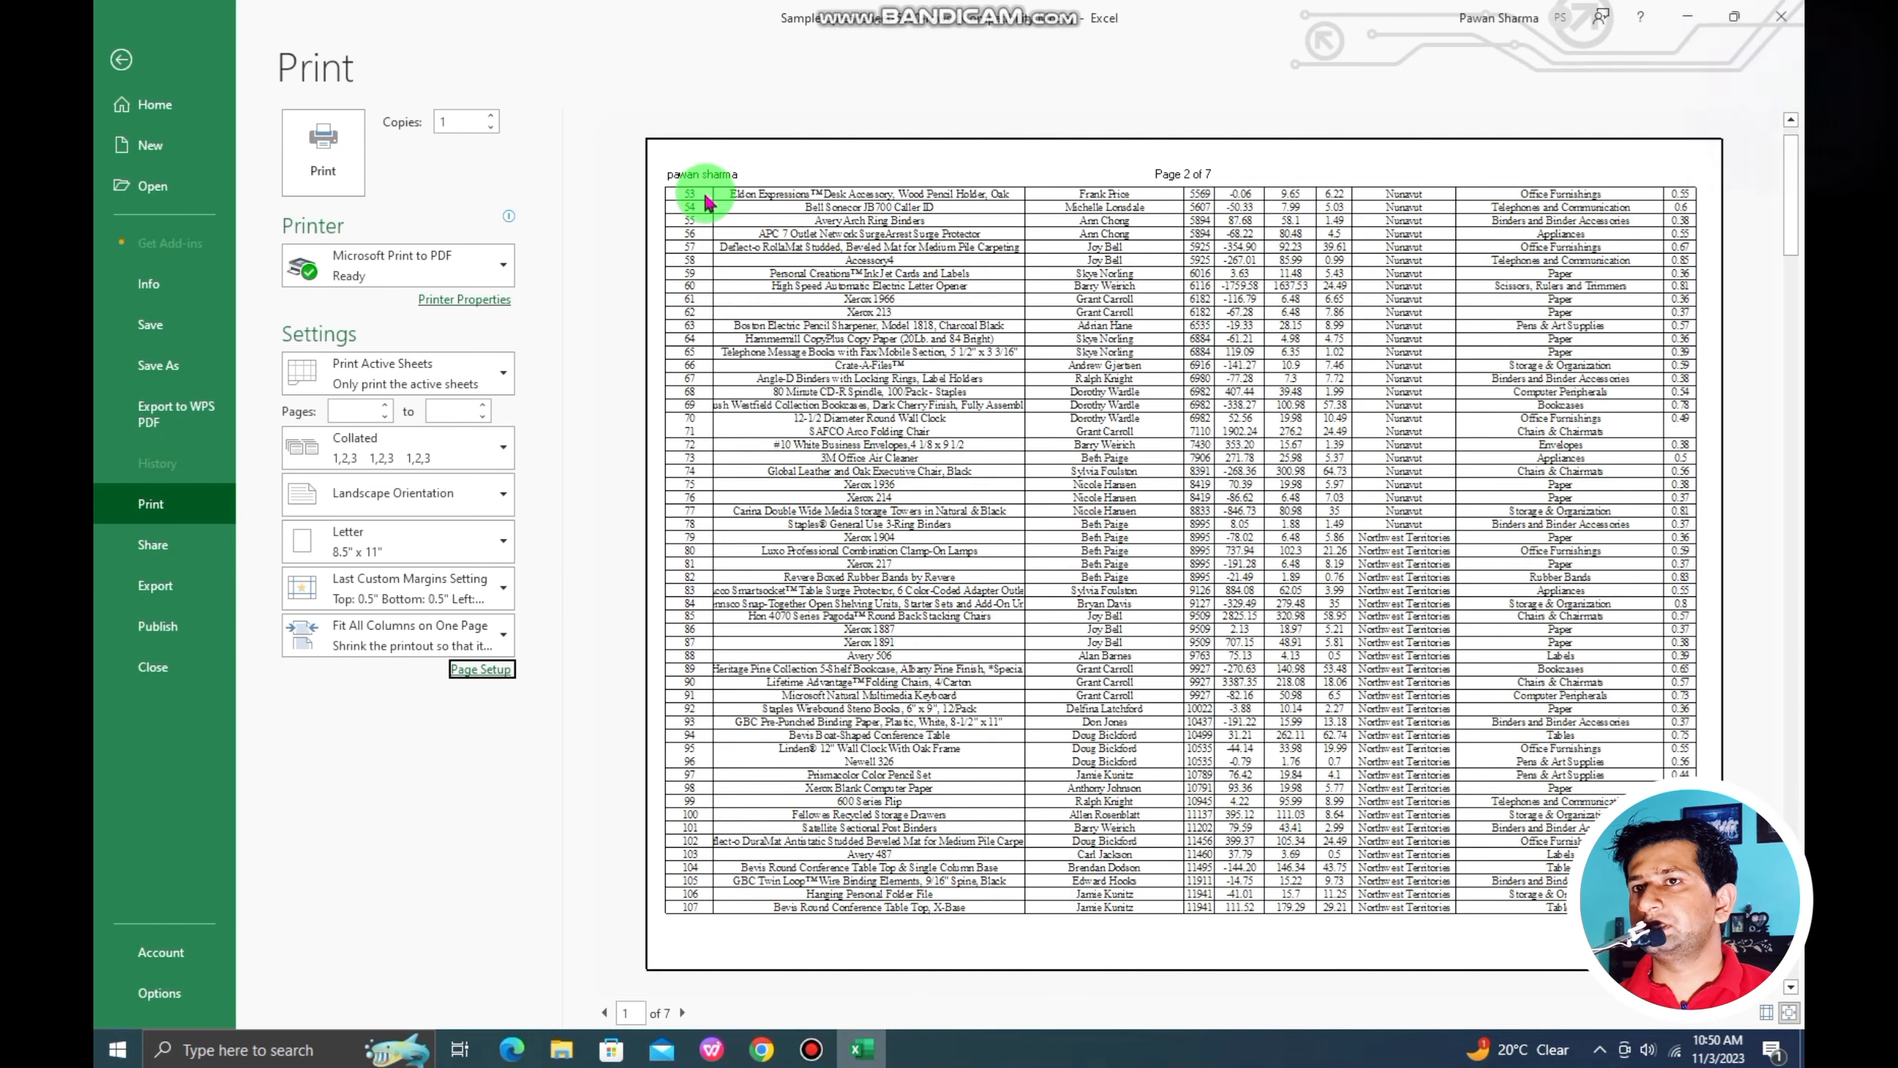
click(482, 670)
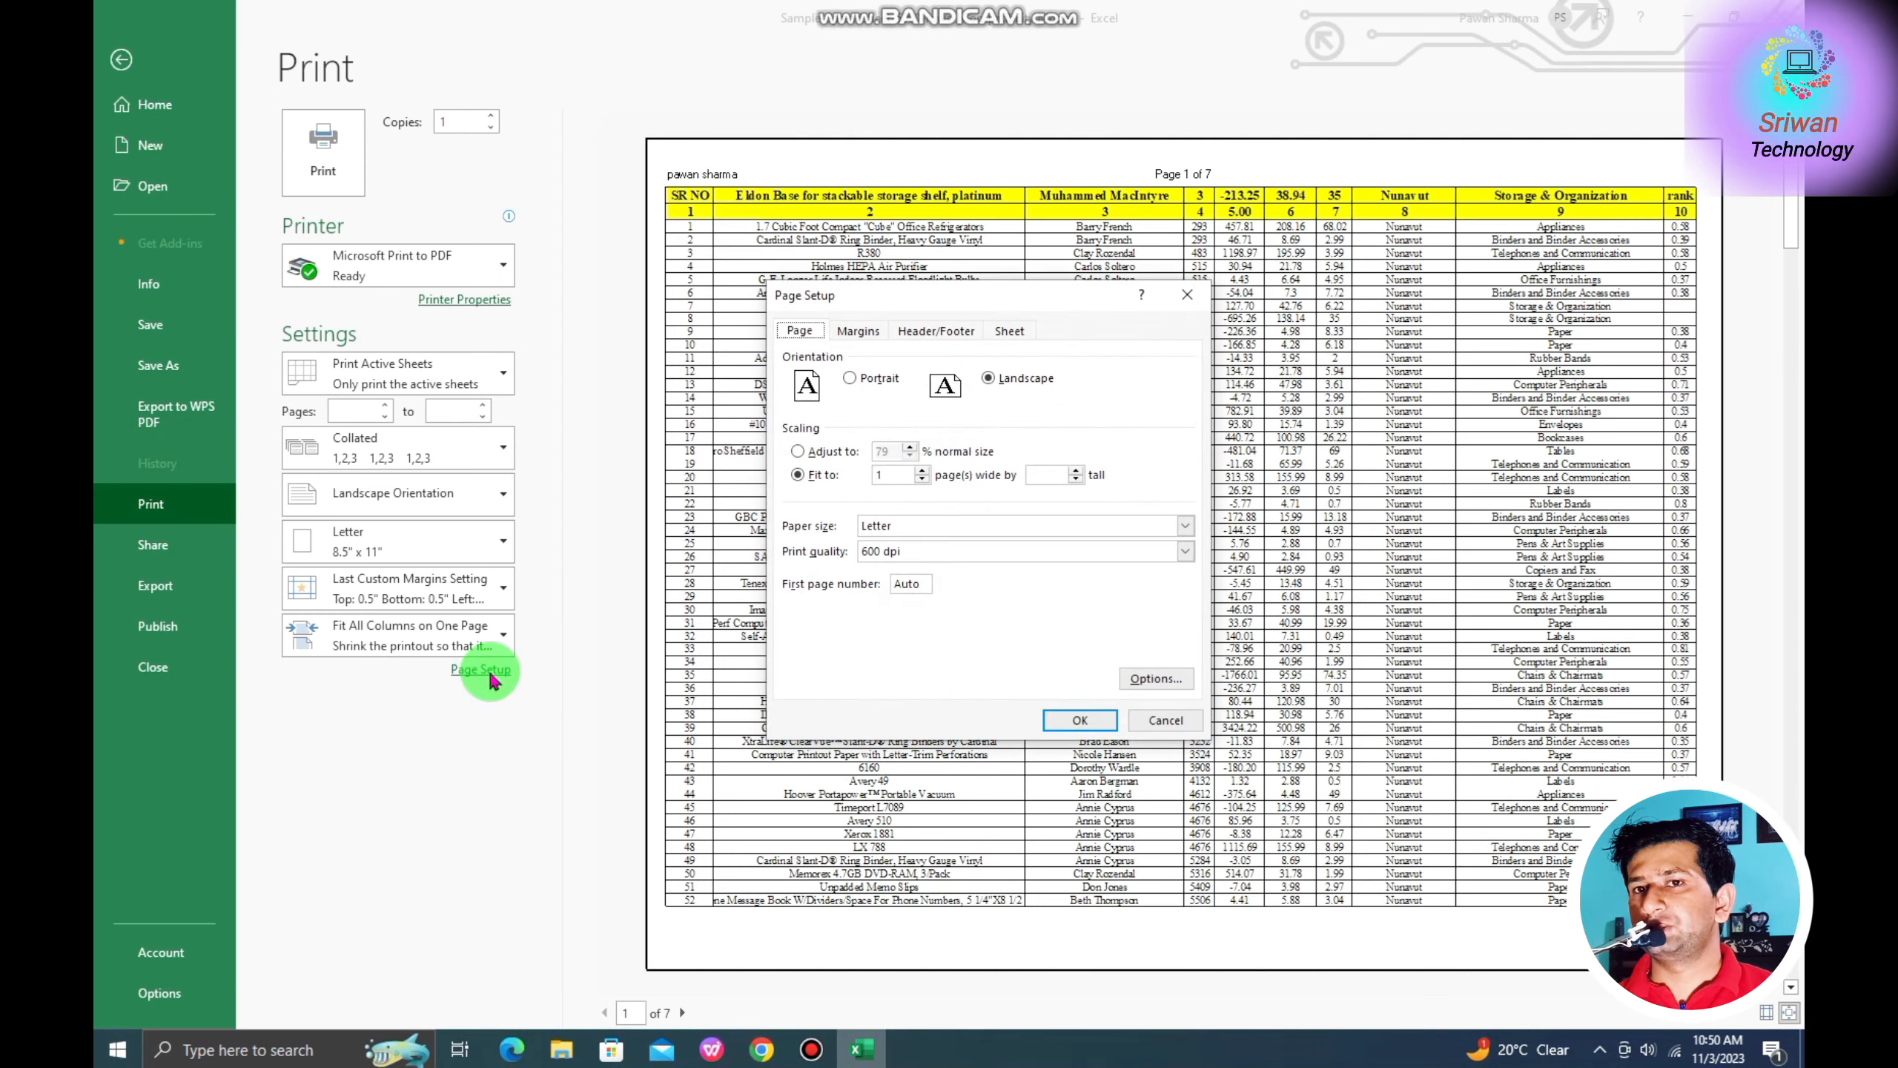
click(909, 332)
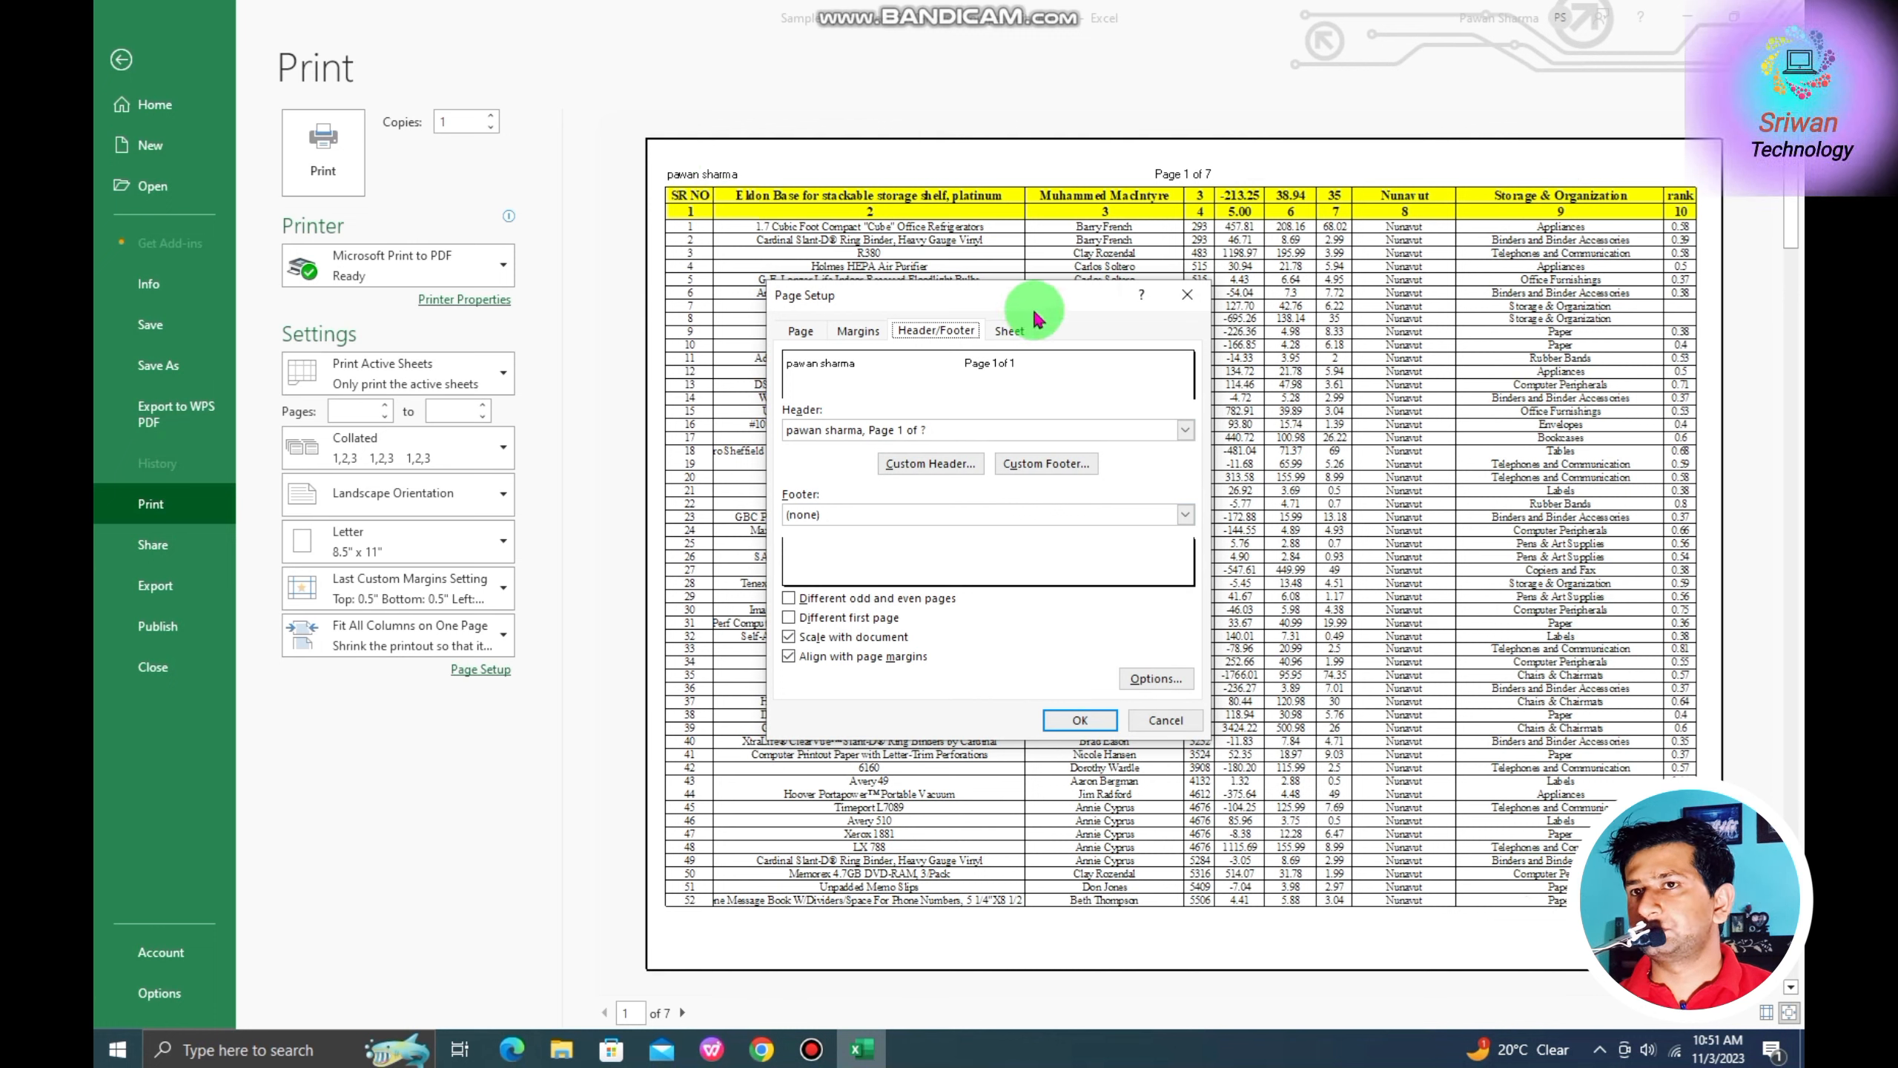
click(1010, 330)
click(905, 365)
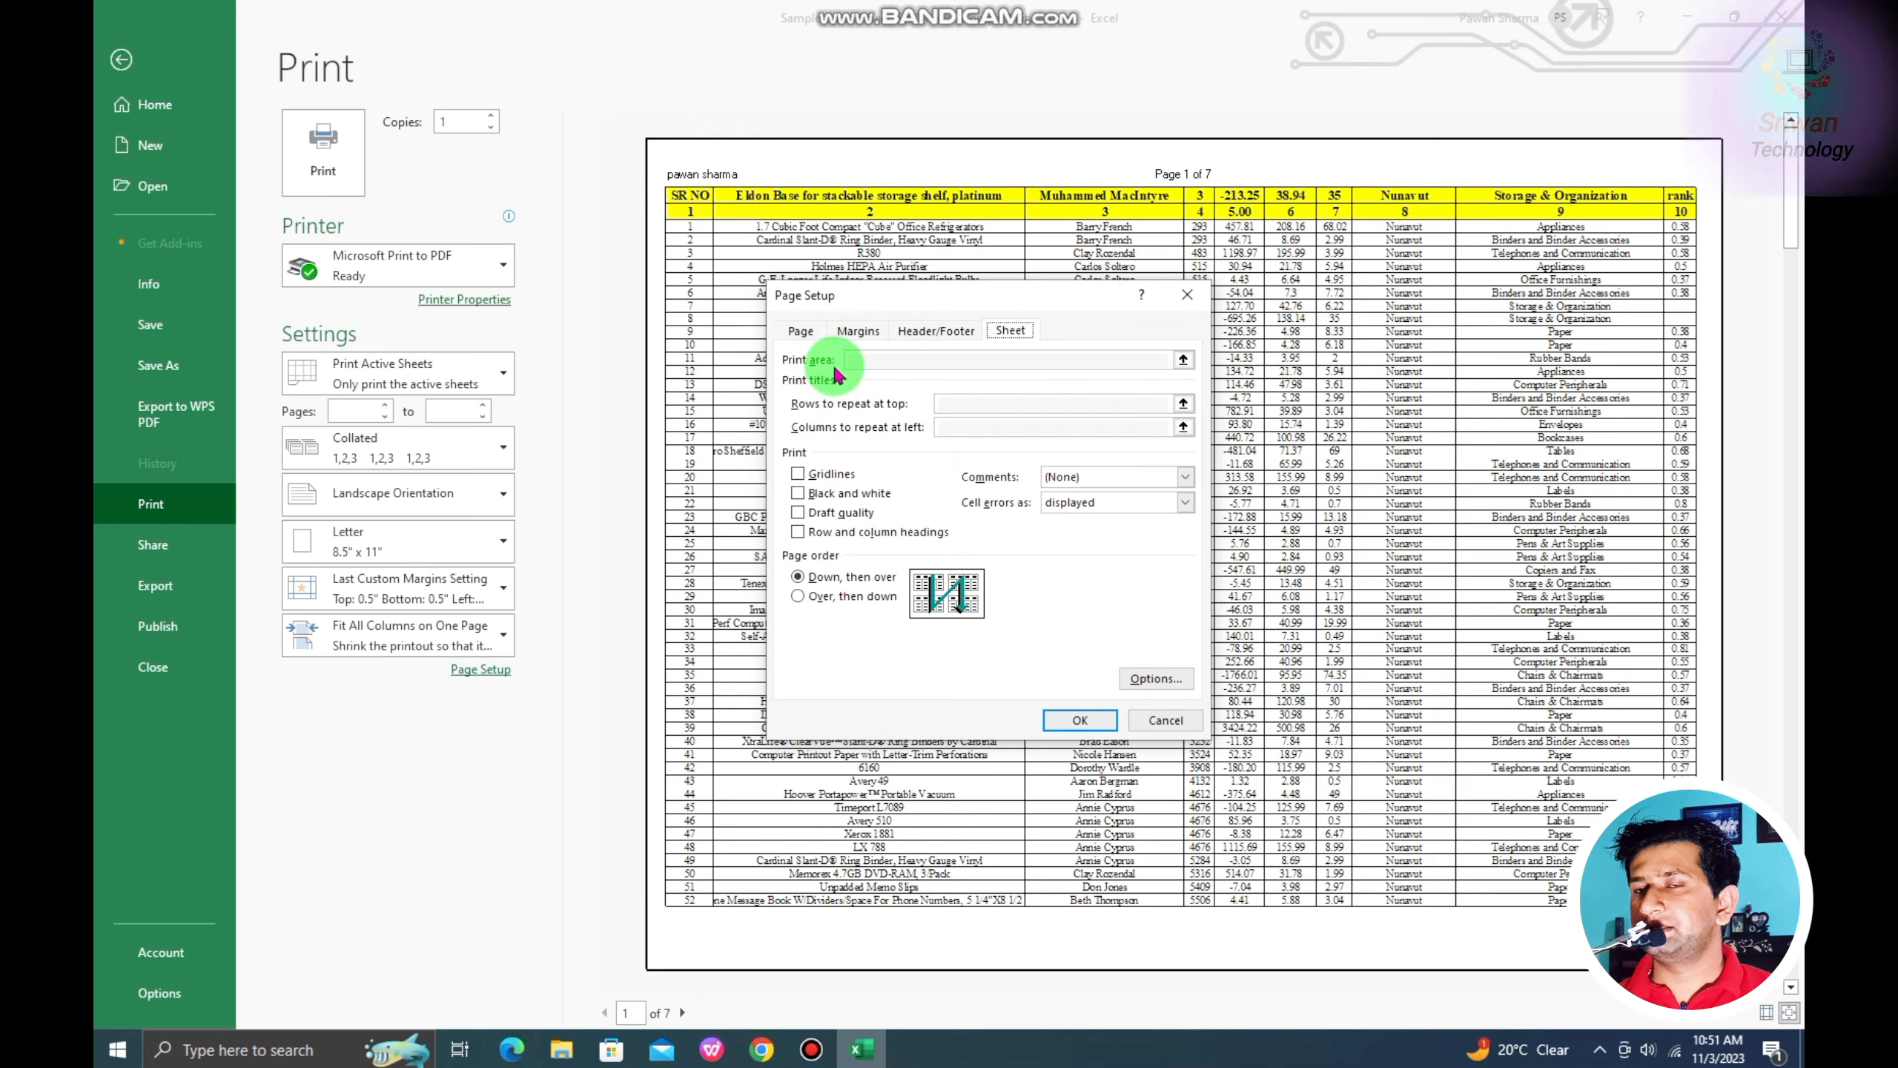
Cancel Page Setup and leave print preview for the product table worksheet.
click(1149, 721)
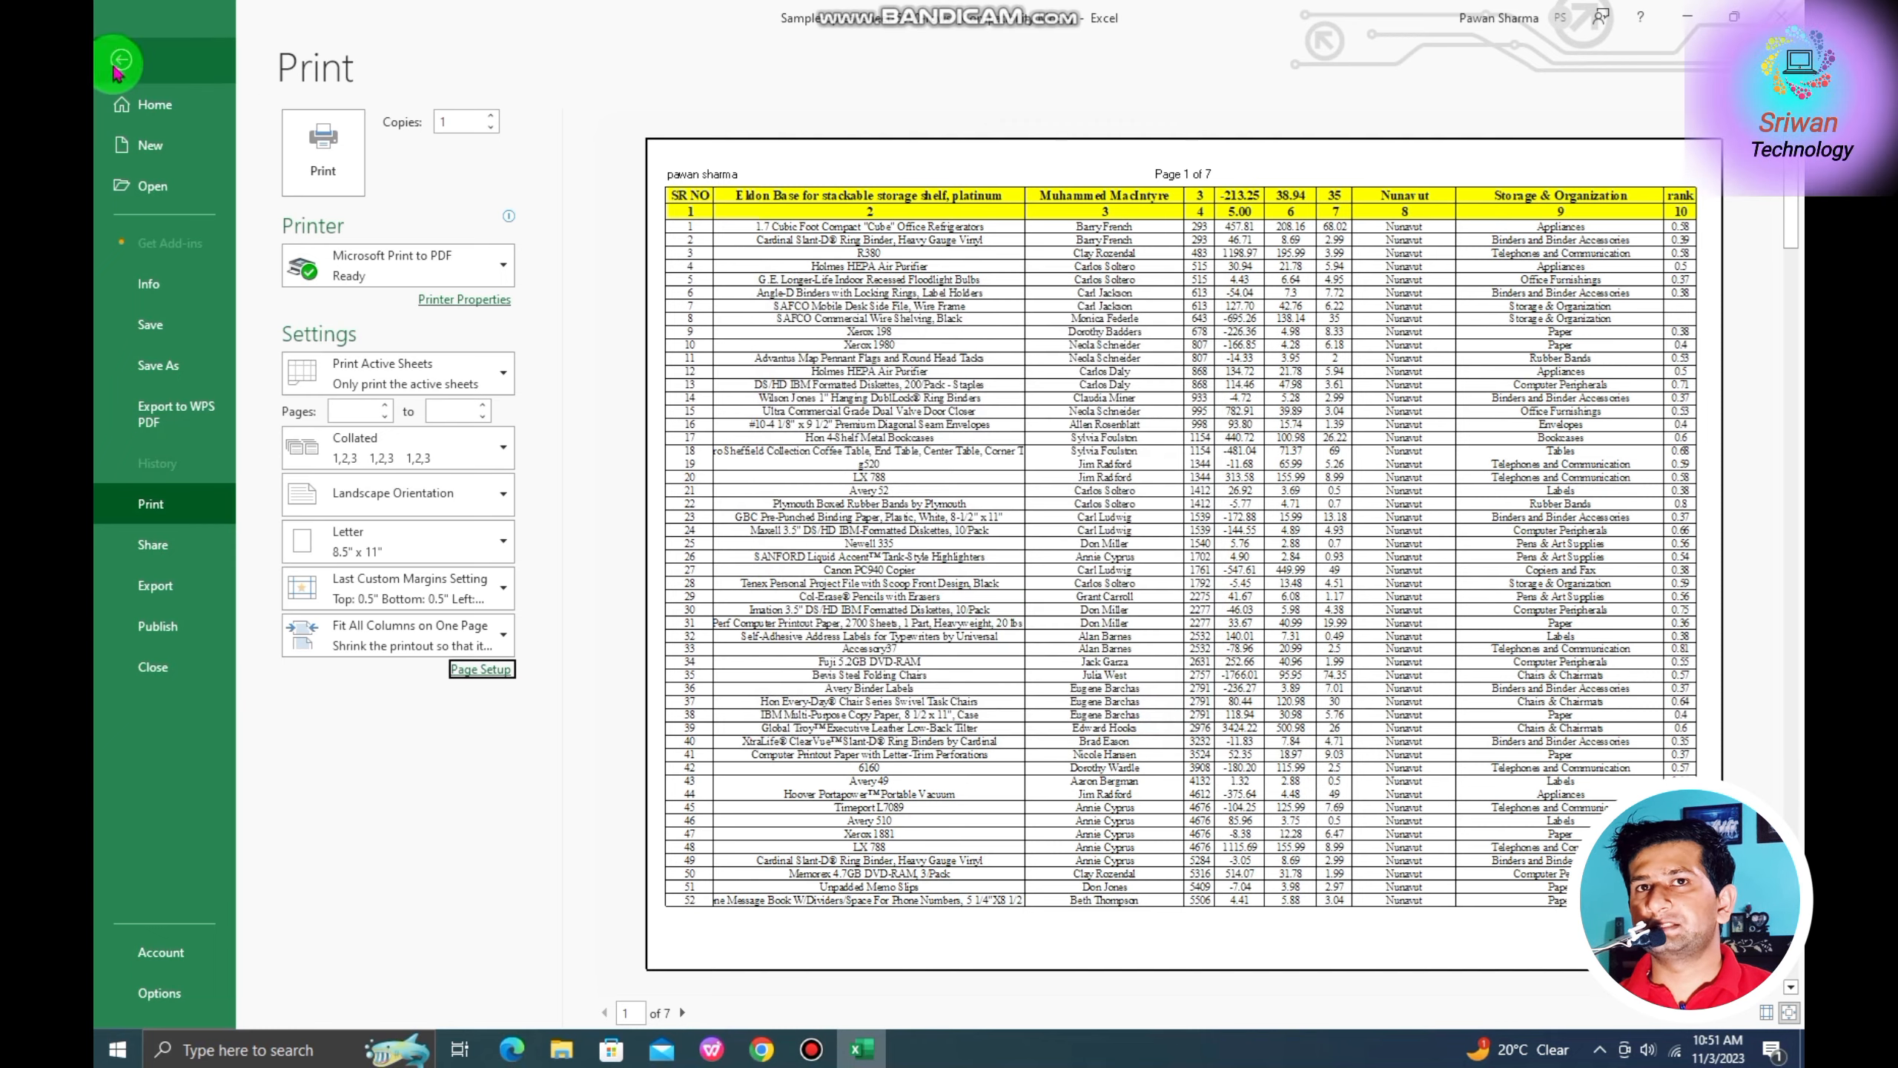
click(120, 60)
click(513, 386)
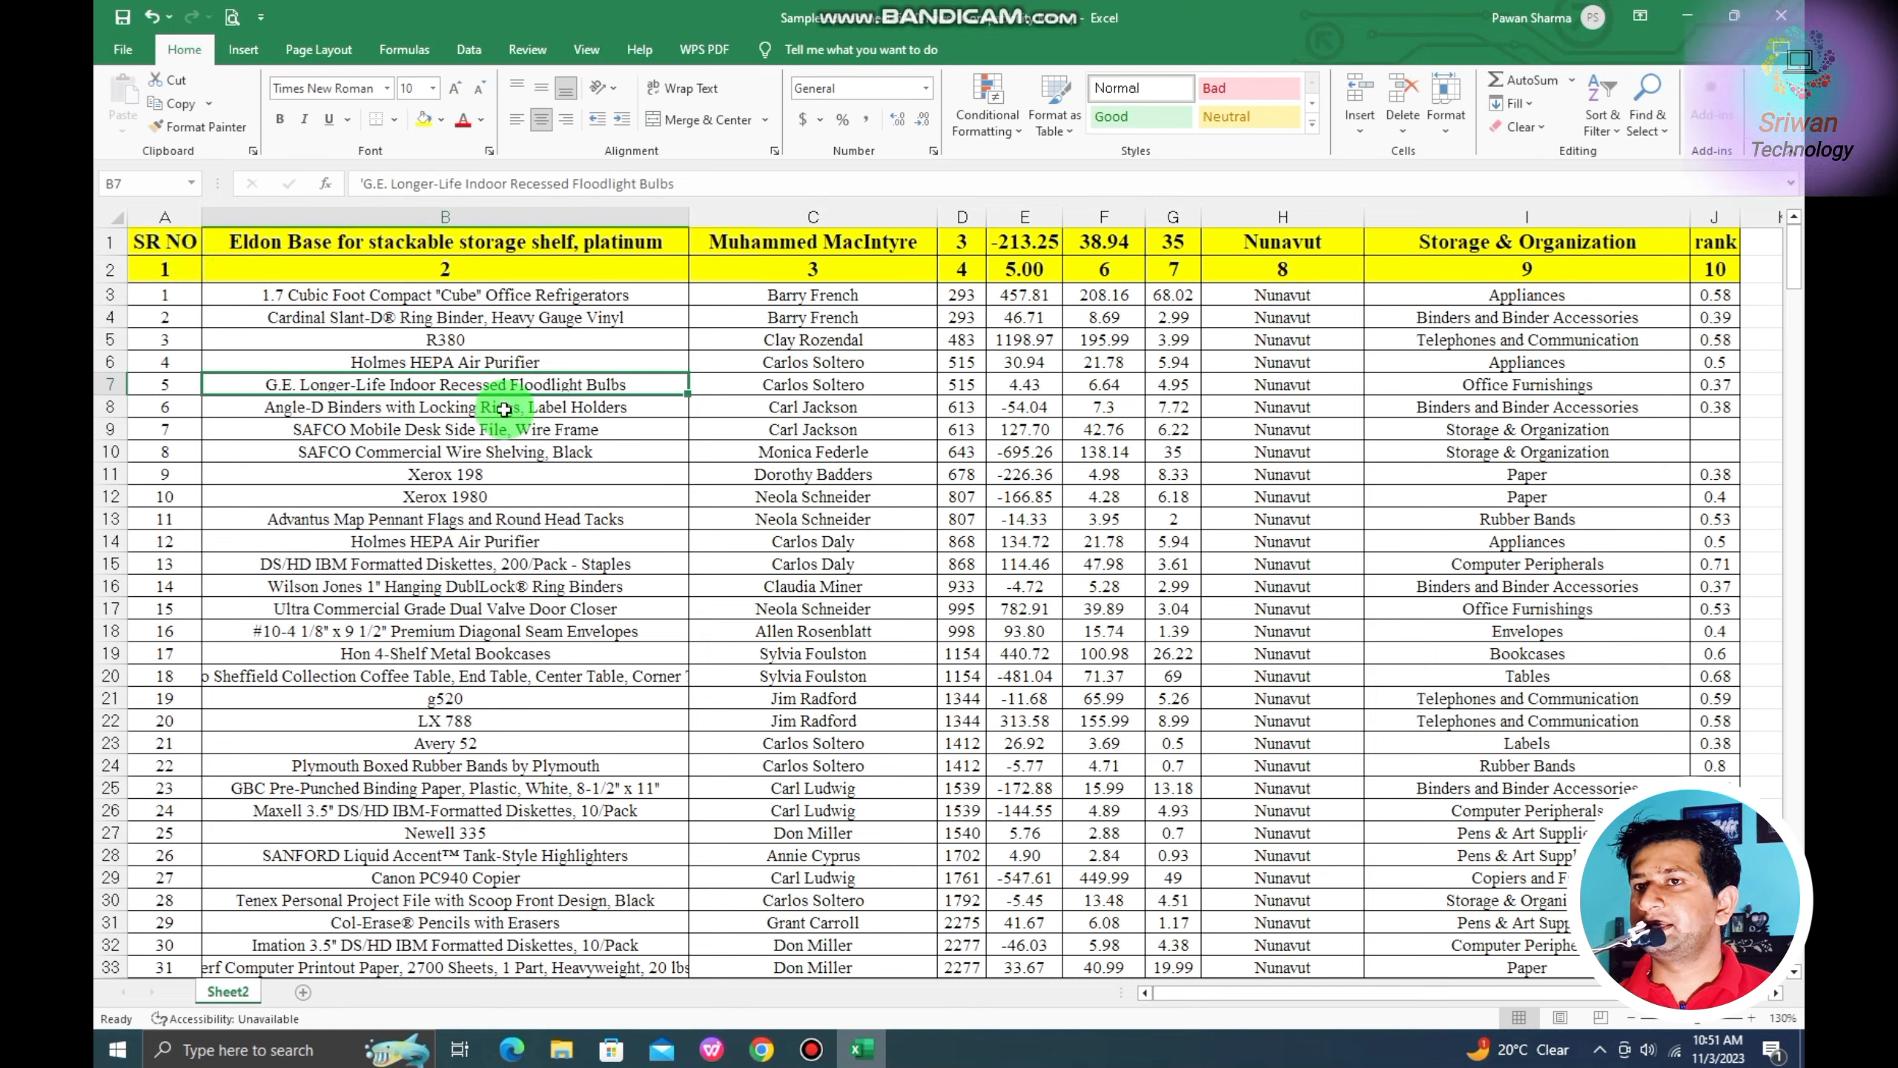
Set the top rows of the product table, A1:F10, as the print area.
drag(168, 241, 1143, 453)
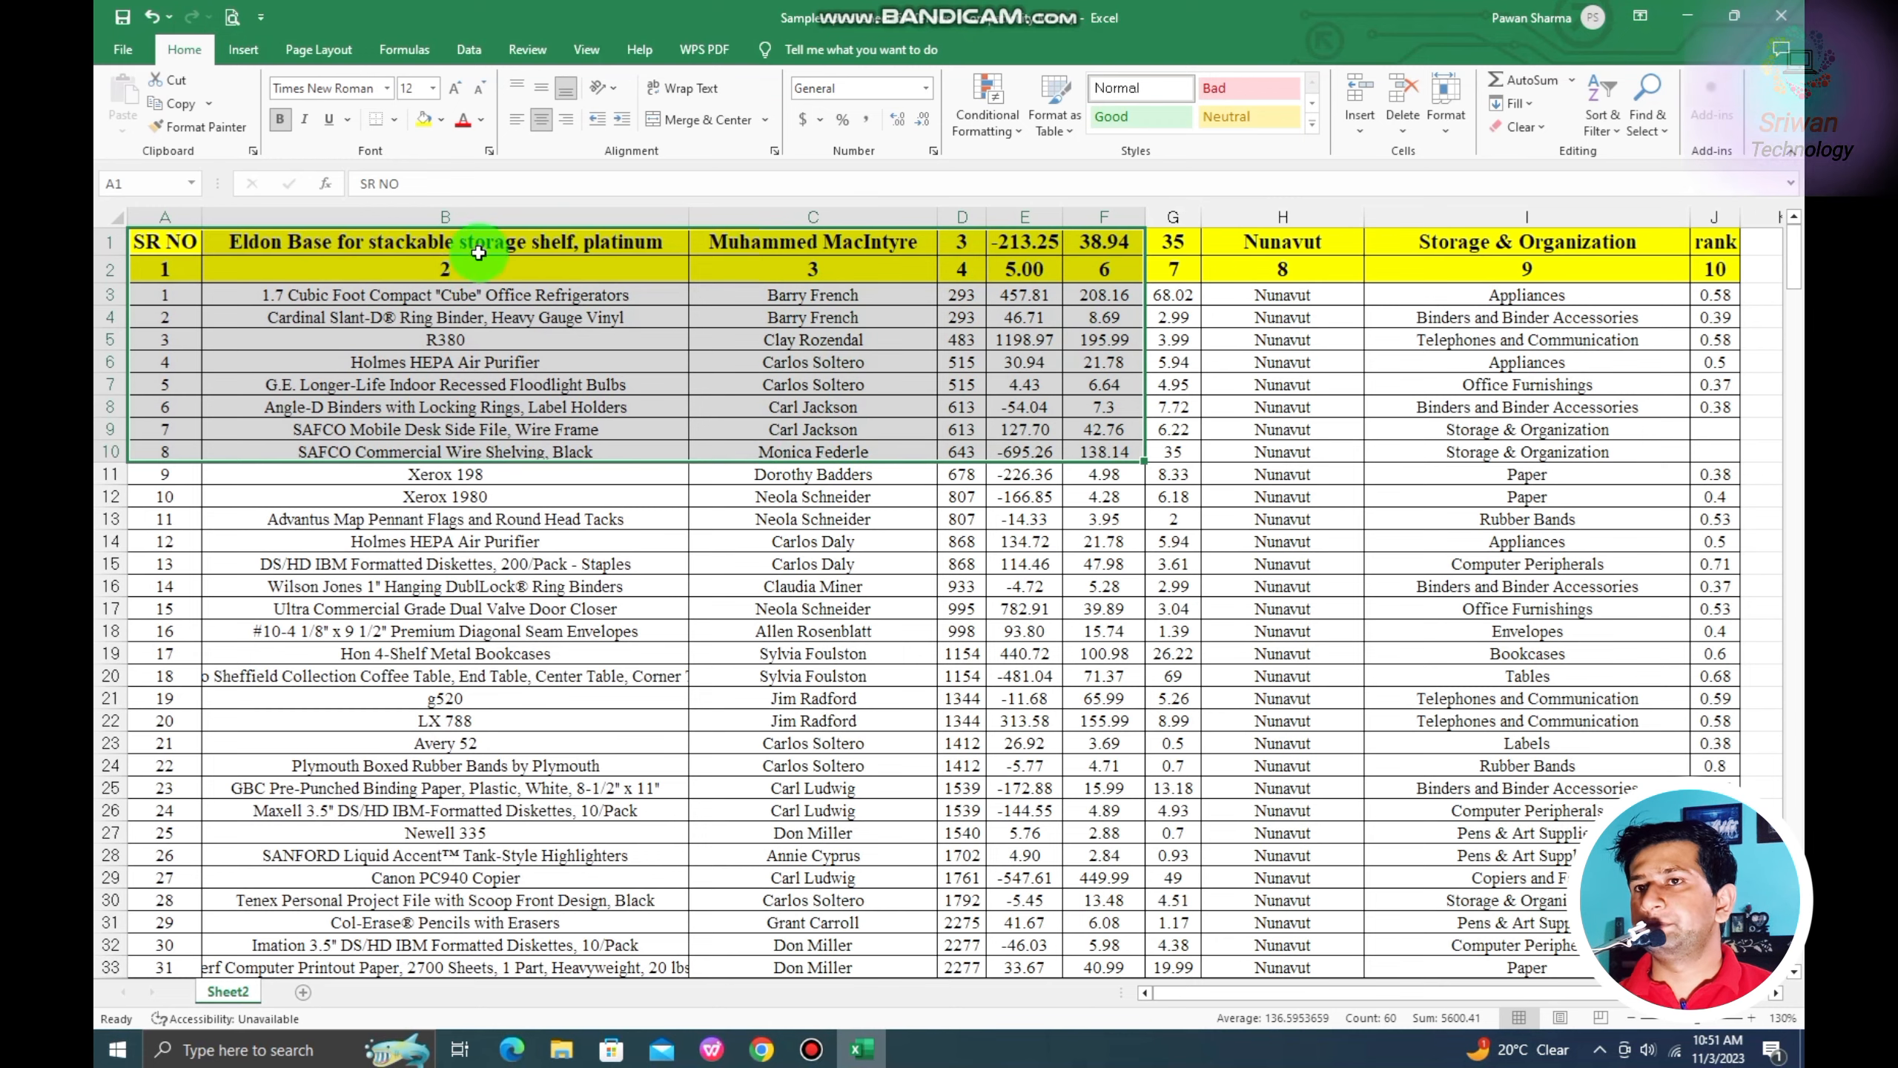
click(319, 53)
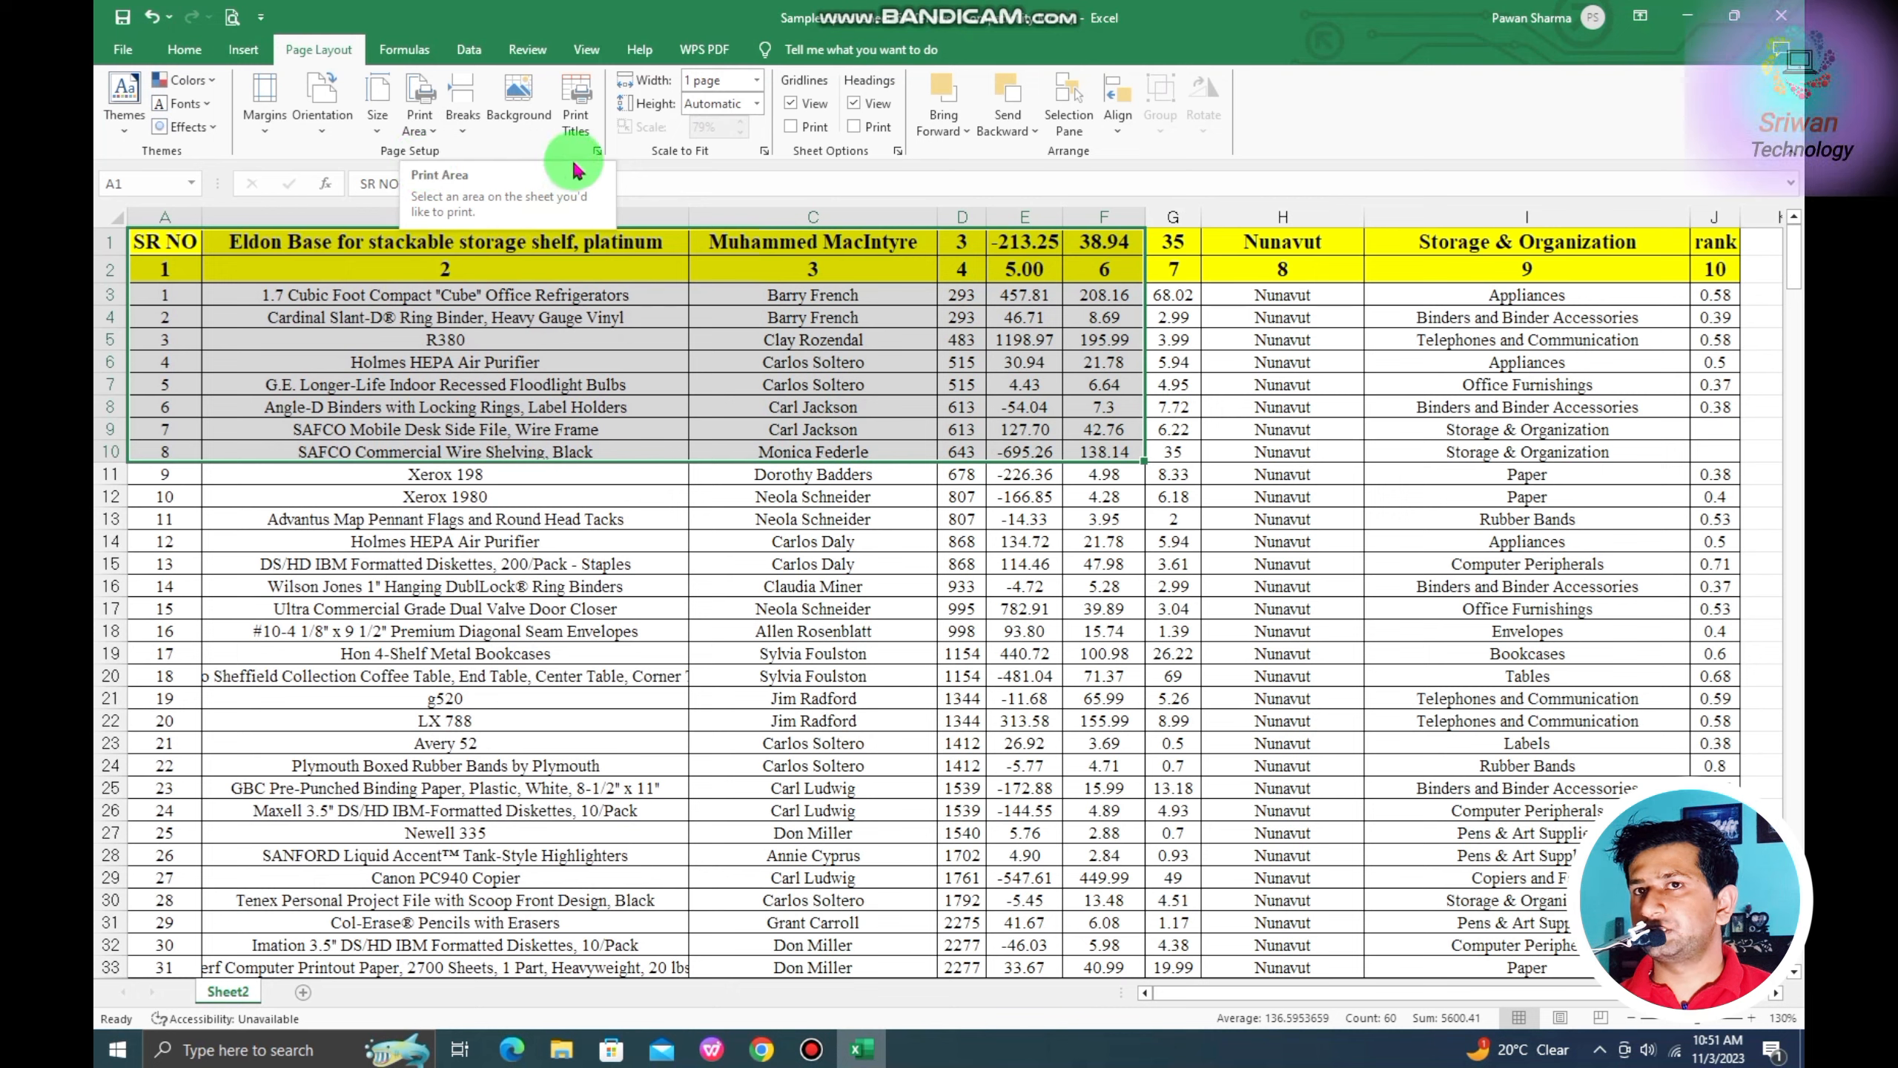
click(597, 151)
click(1009, 331)
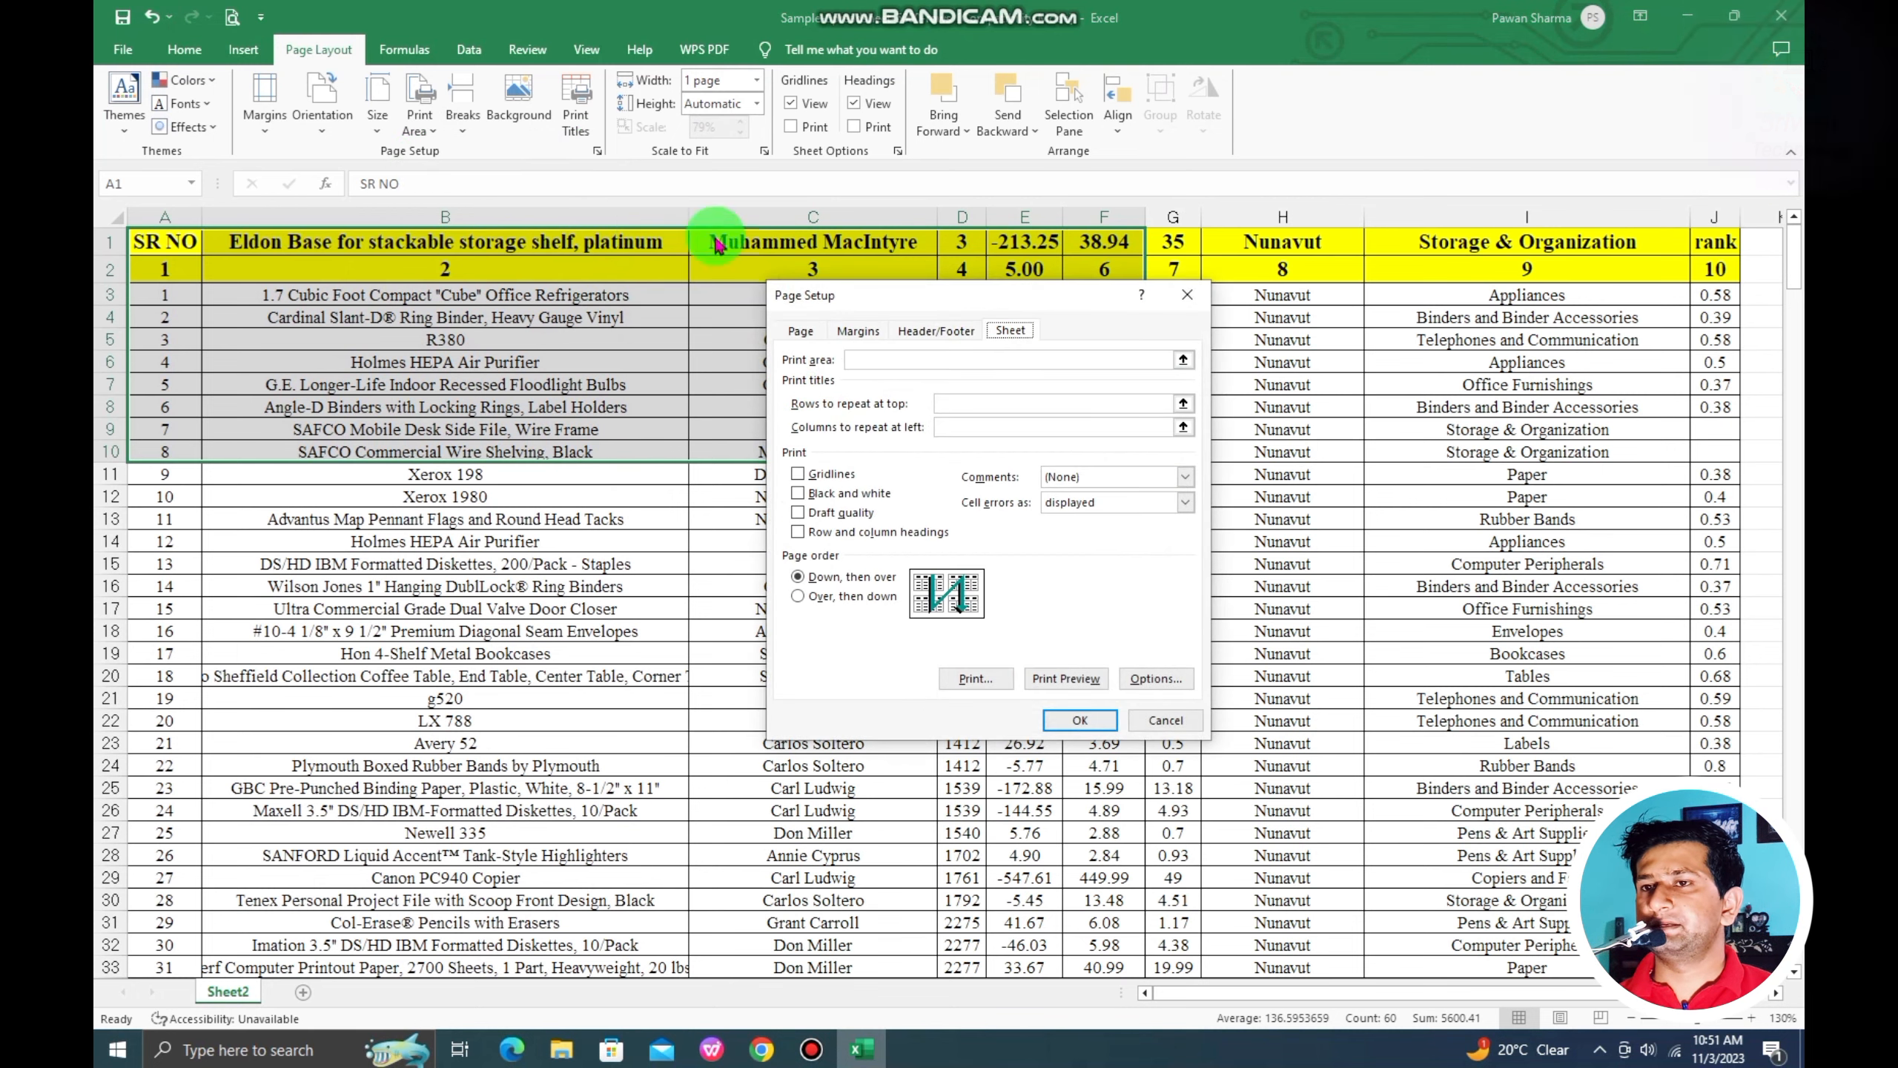
click(1079, 719)
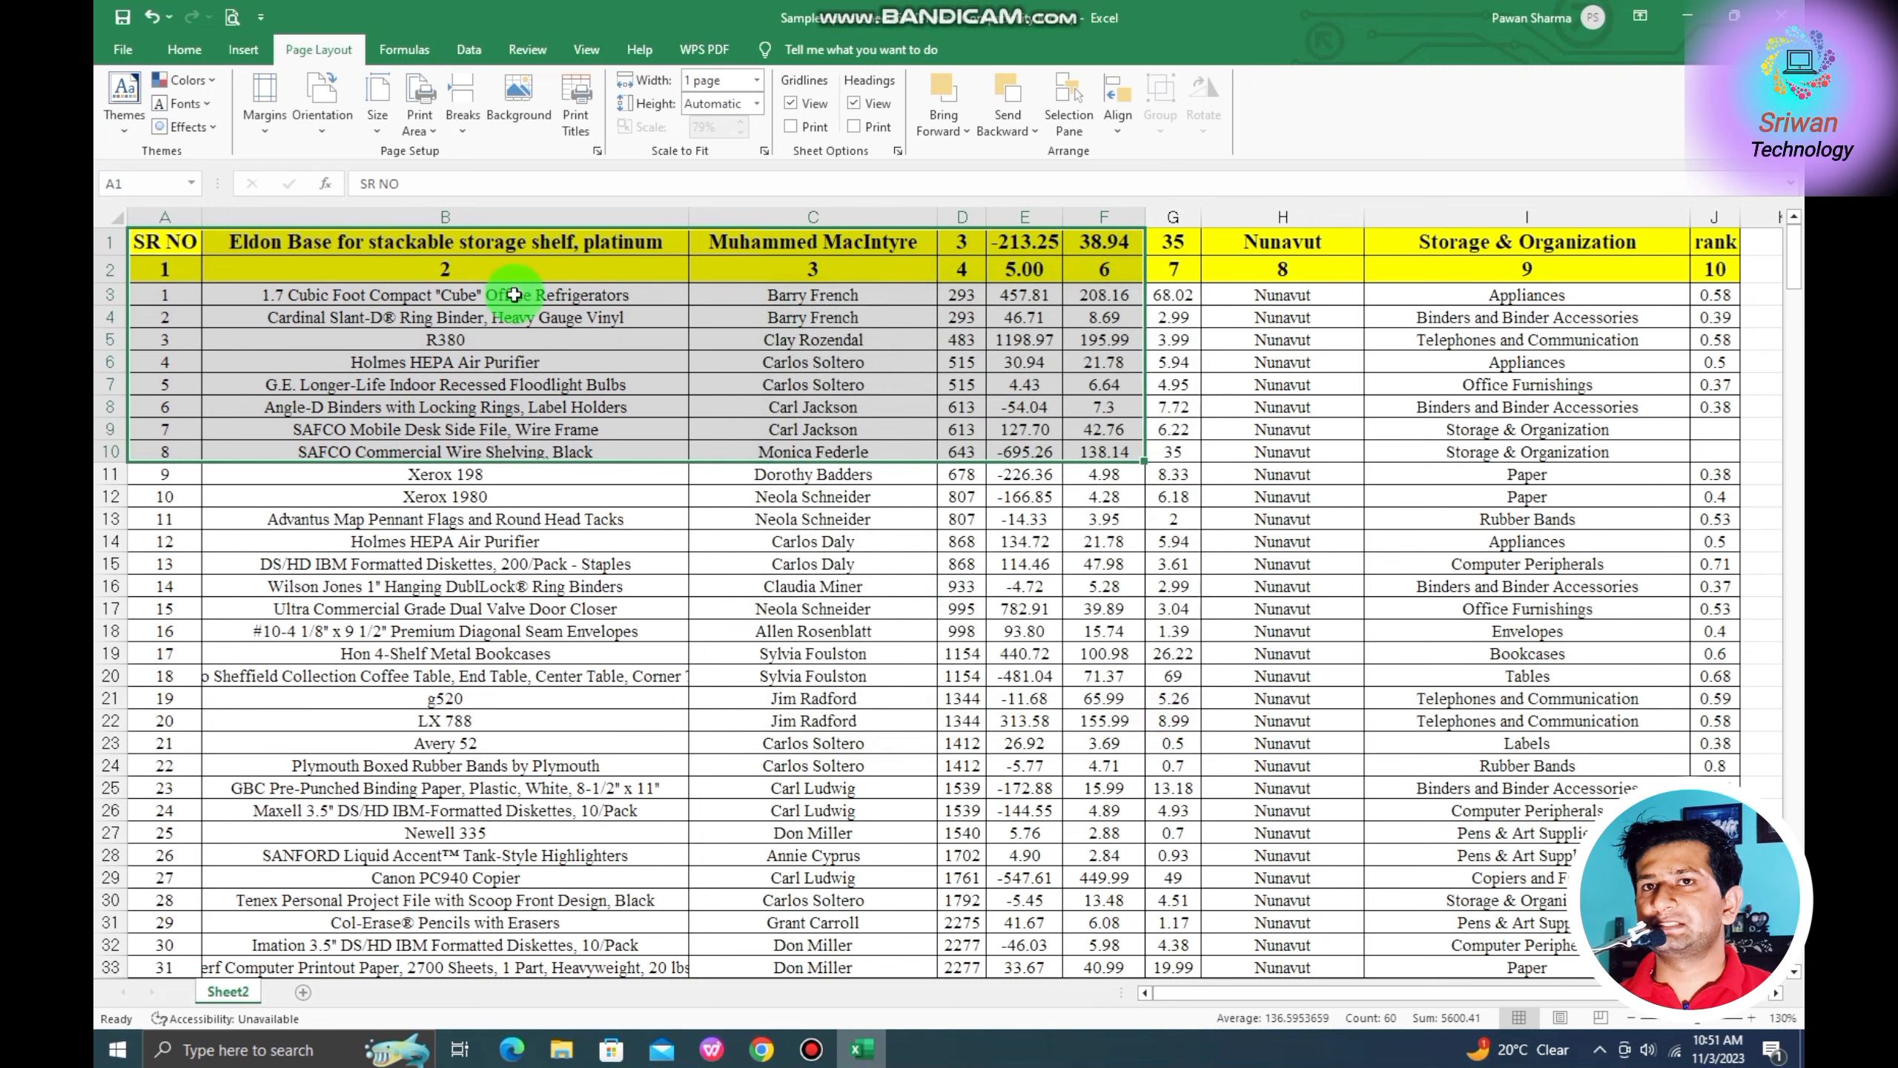
click(420, 133)
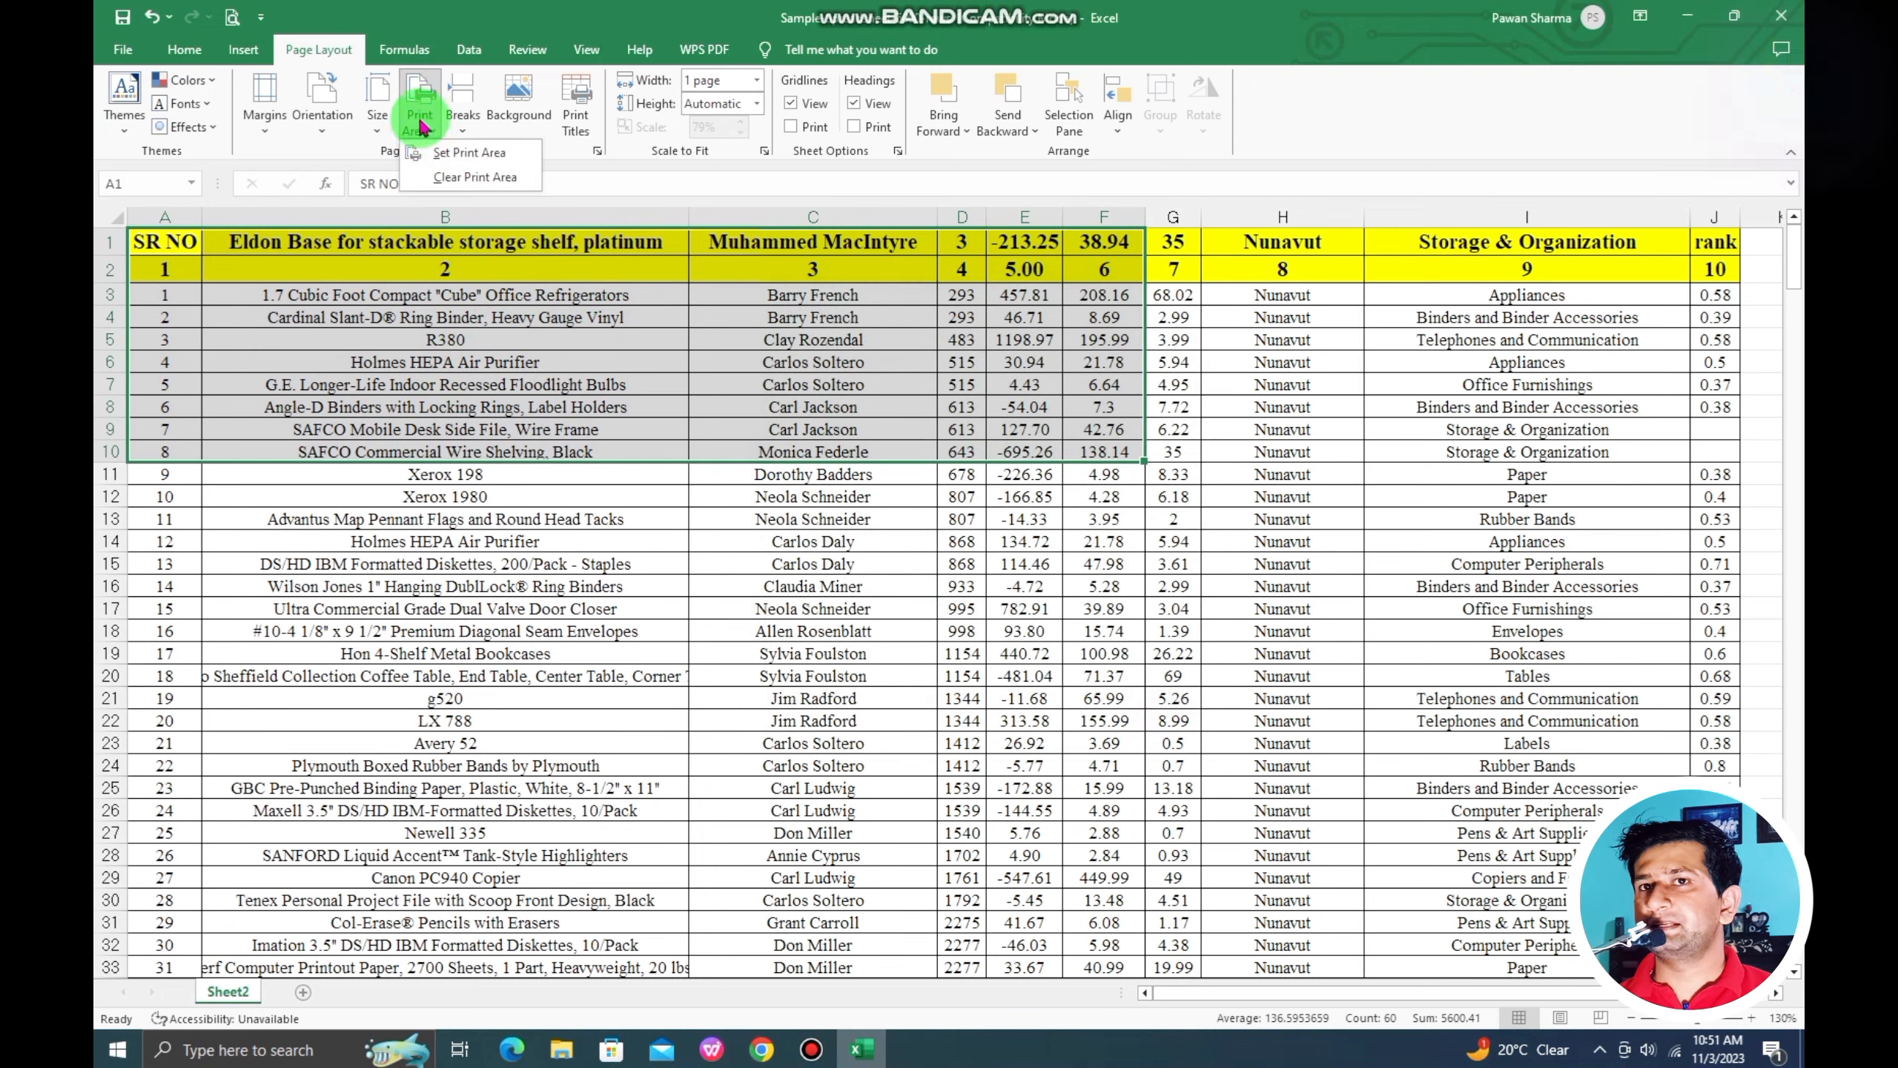
click(469, 153)
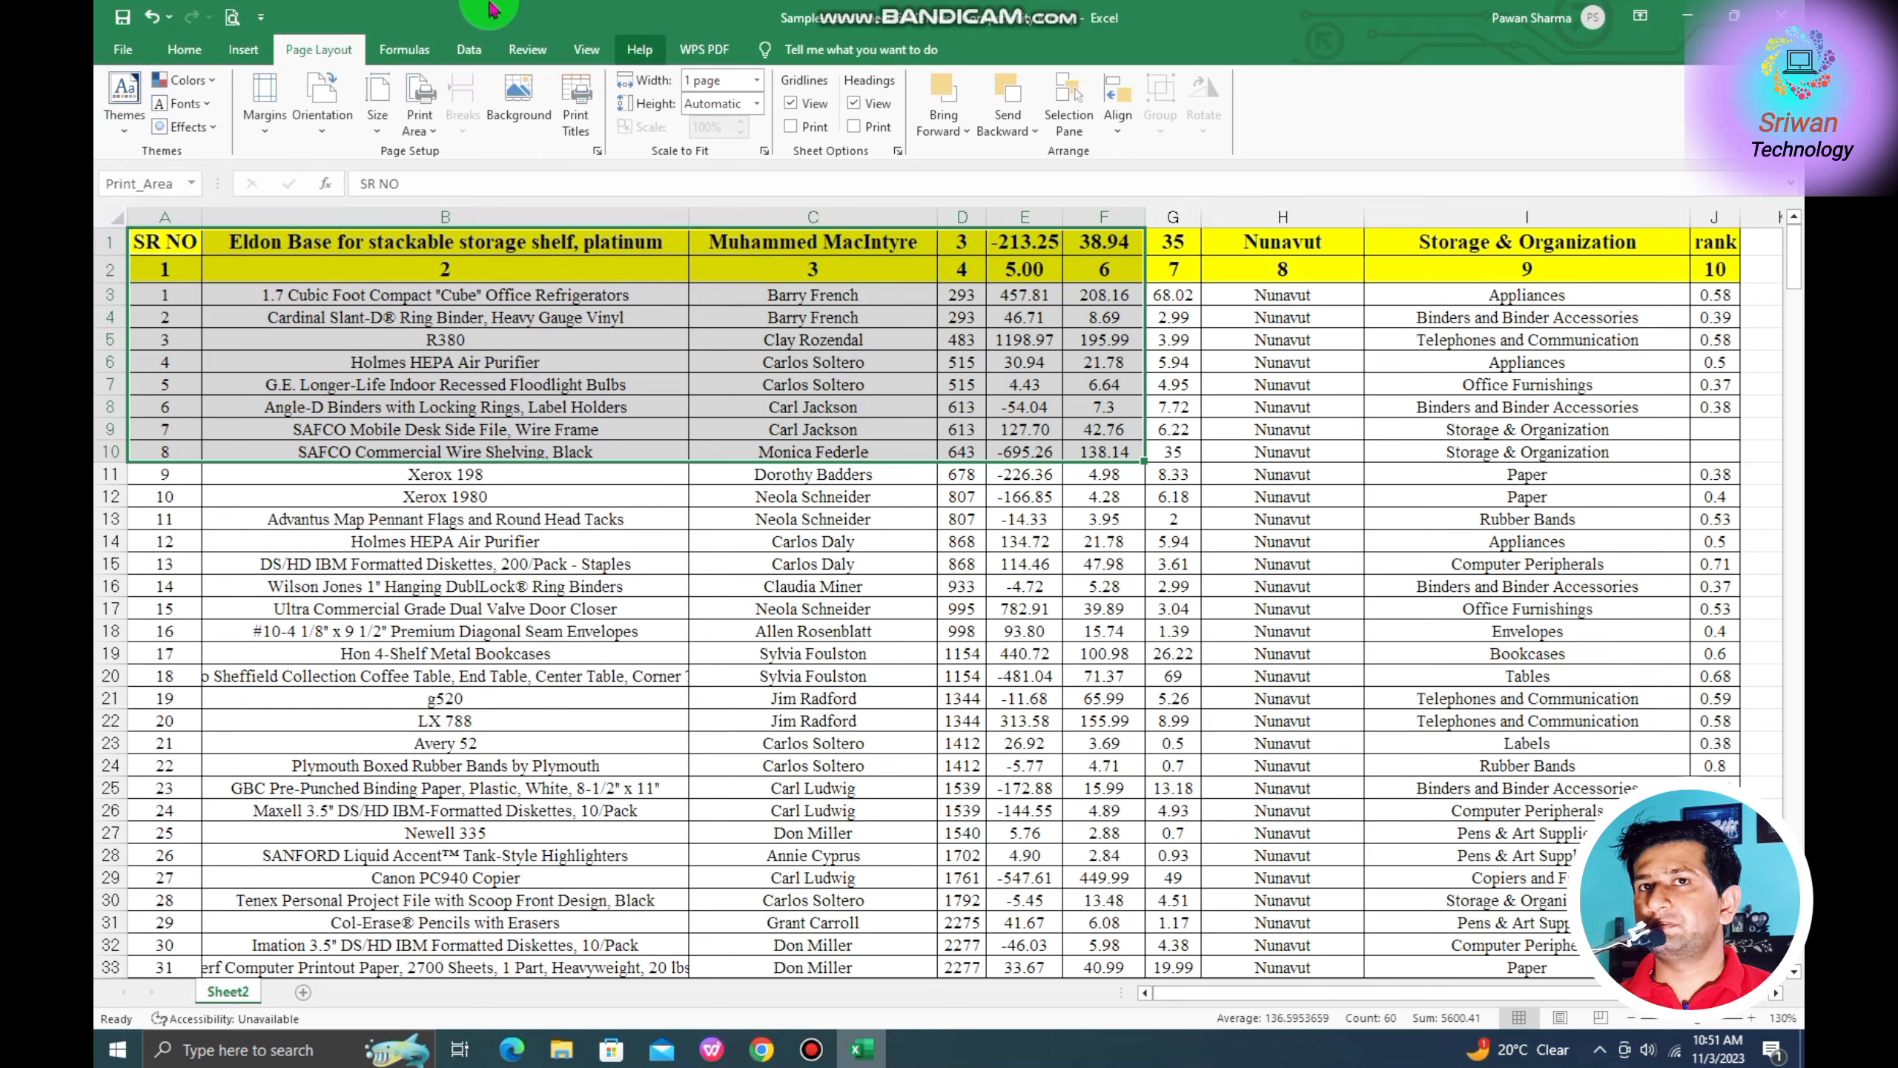
Preview the one-page print area printout, then return to the worksheet.
click(230, 13)
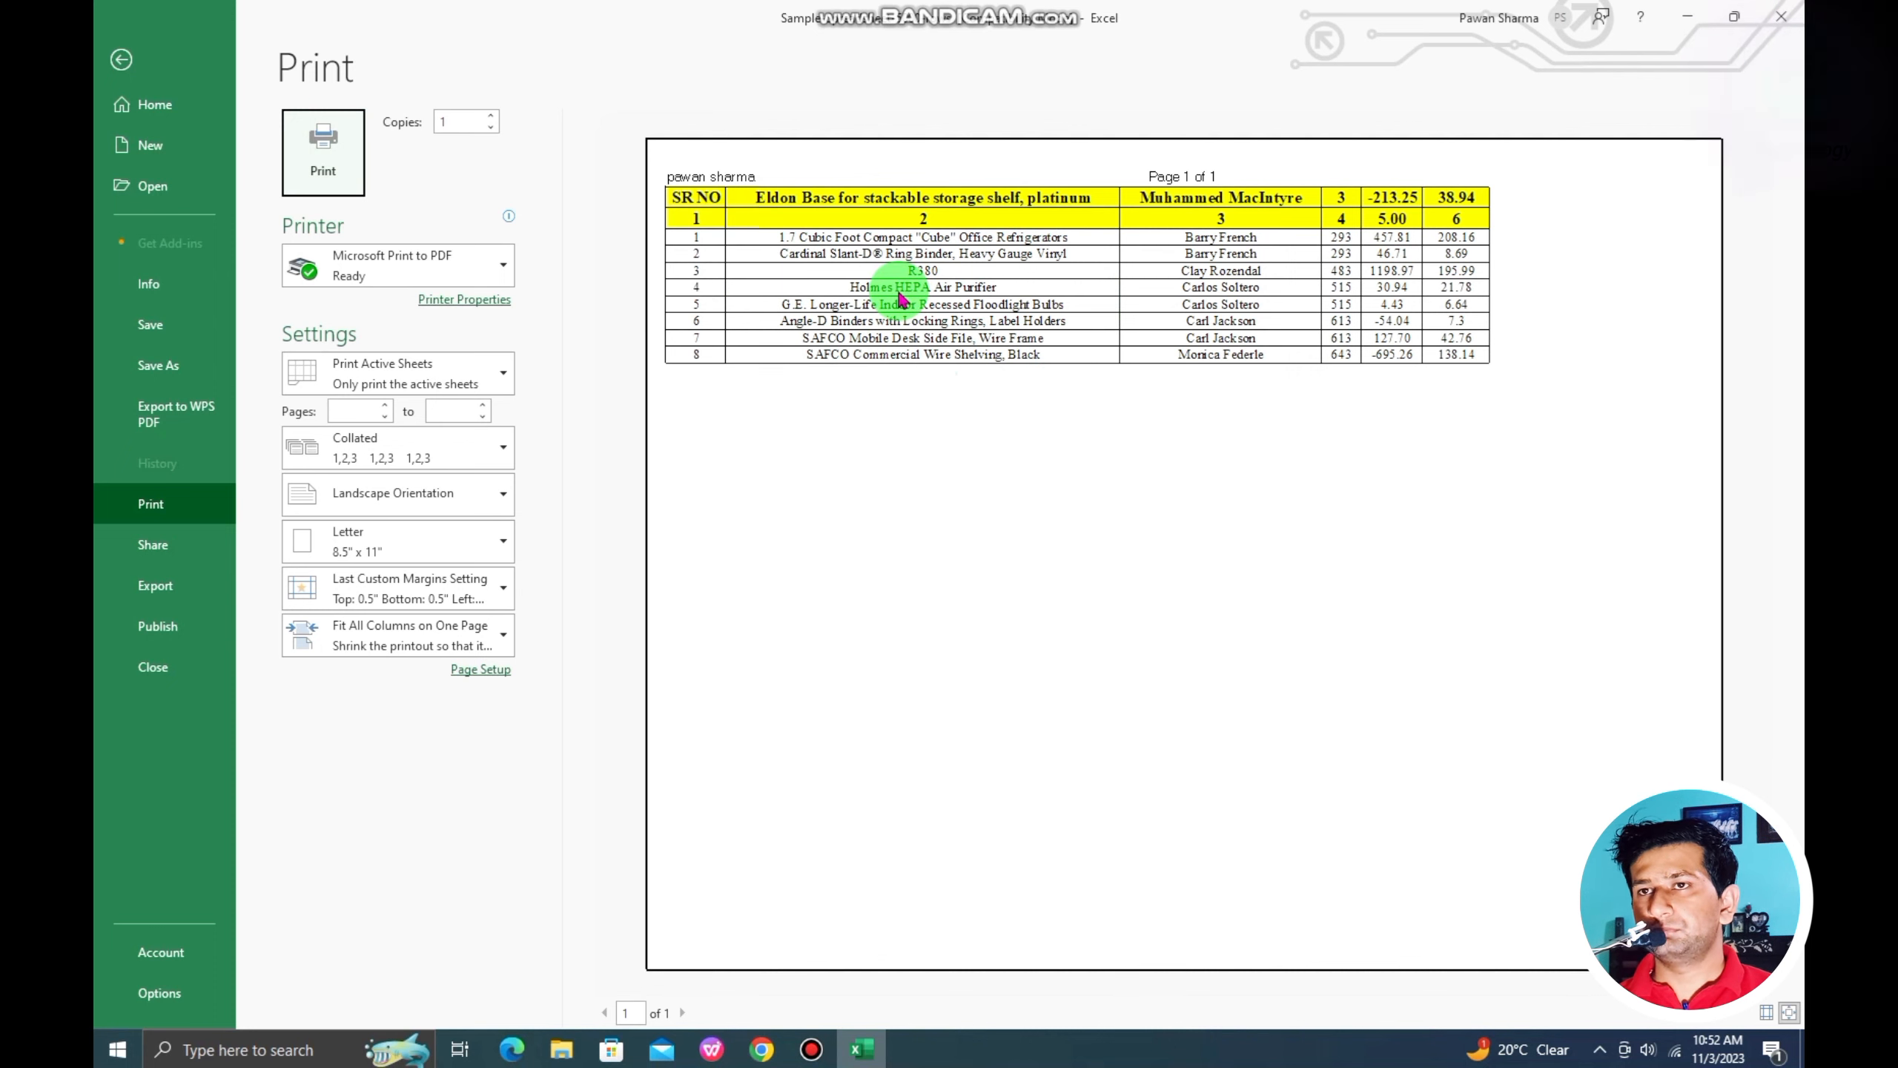
click(482, 671)
click(1132, 719)
click(463, 303)
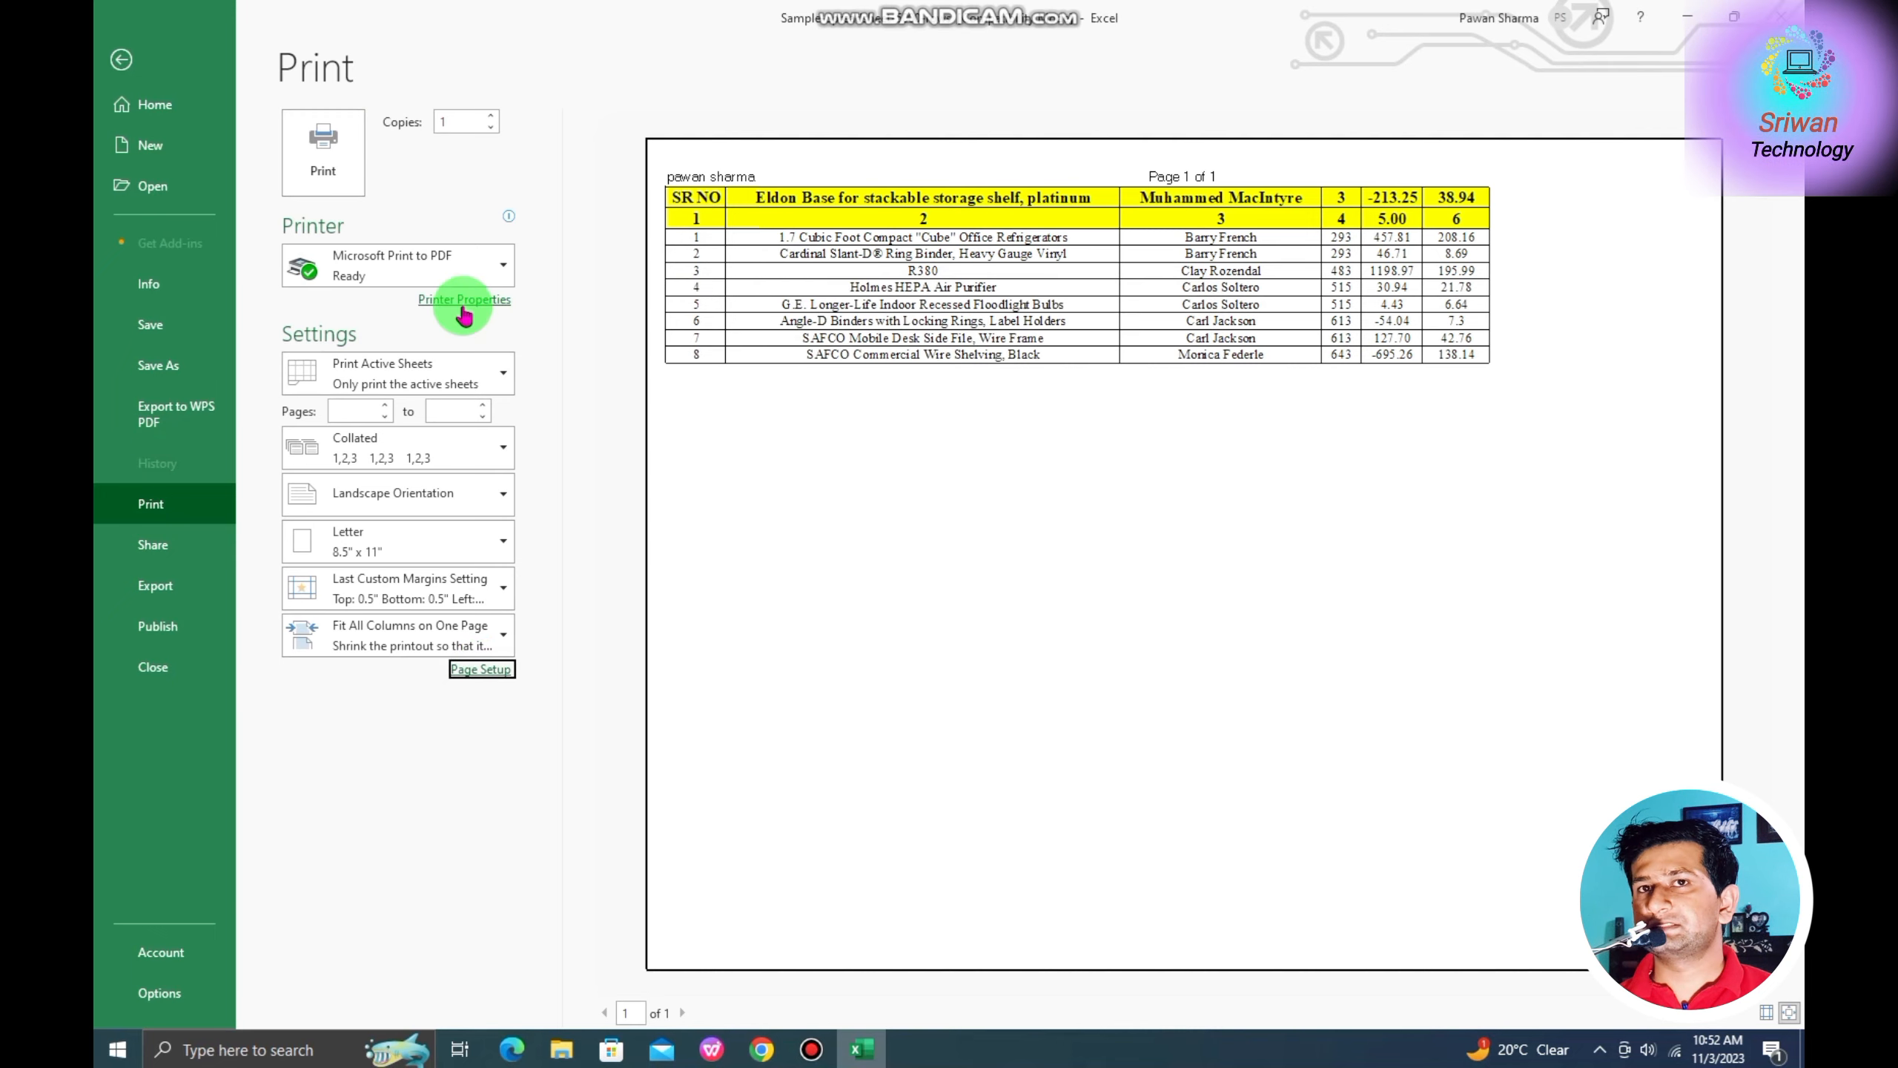
click(120, 60)
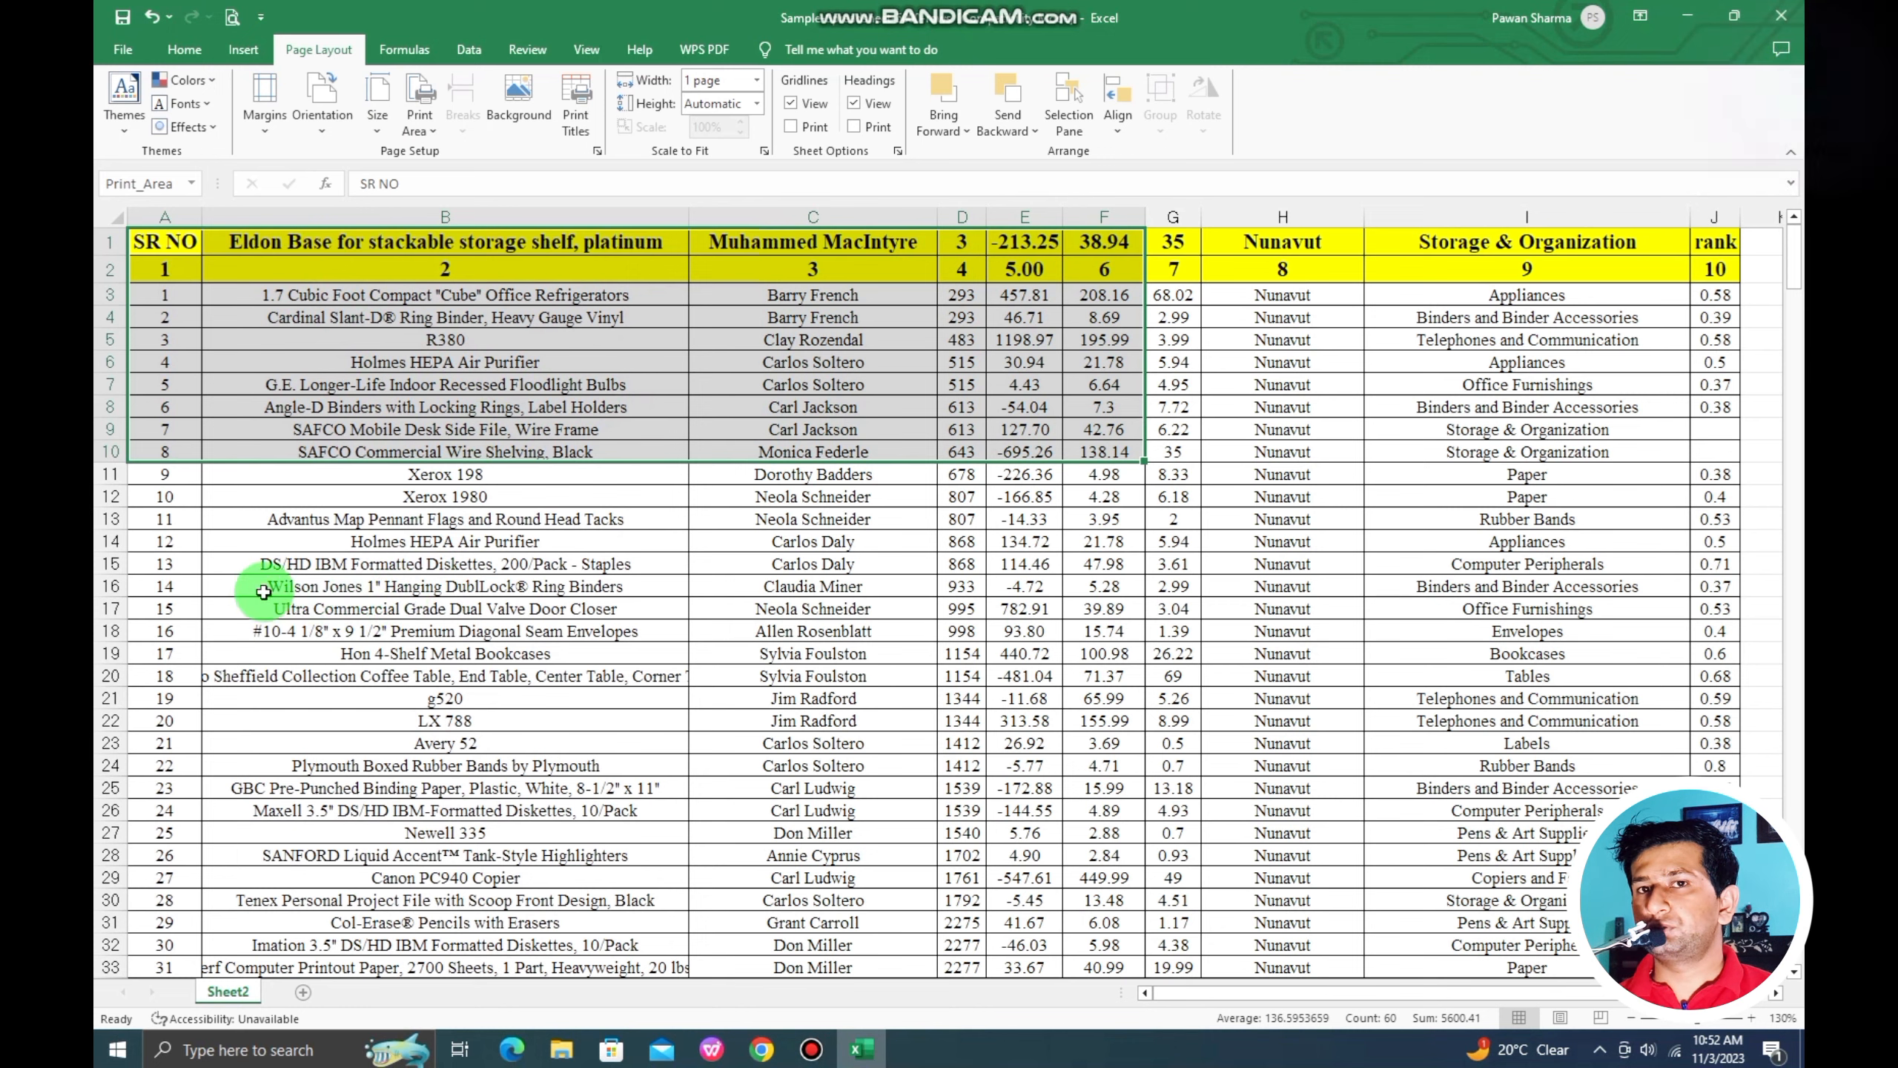
Add A16:F25 to the print area alongside A1:F10.
ctrl+drag(191, 590, 1083, 787)
click(417, 129)
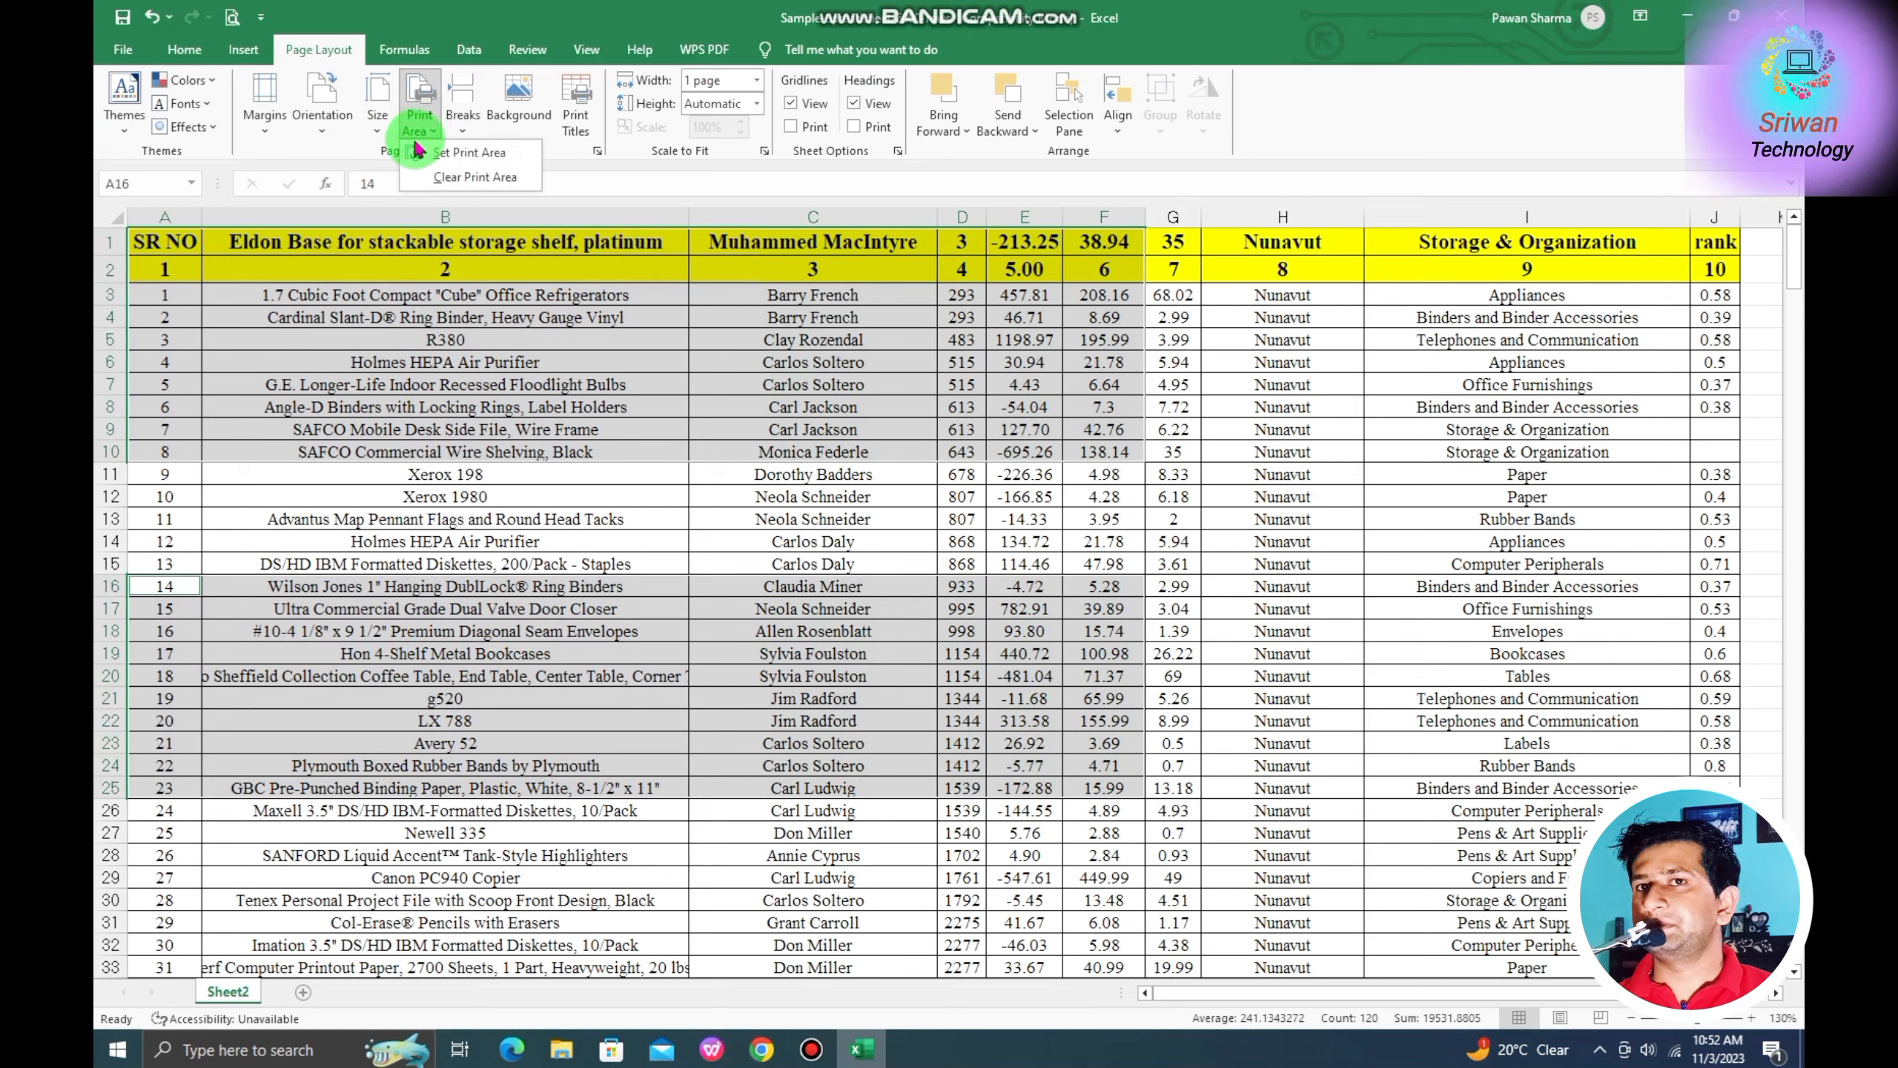
click(469, 154)
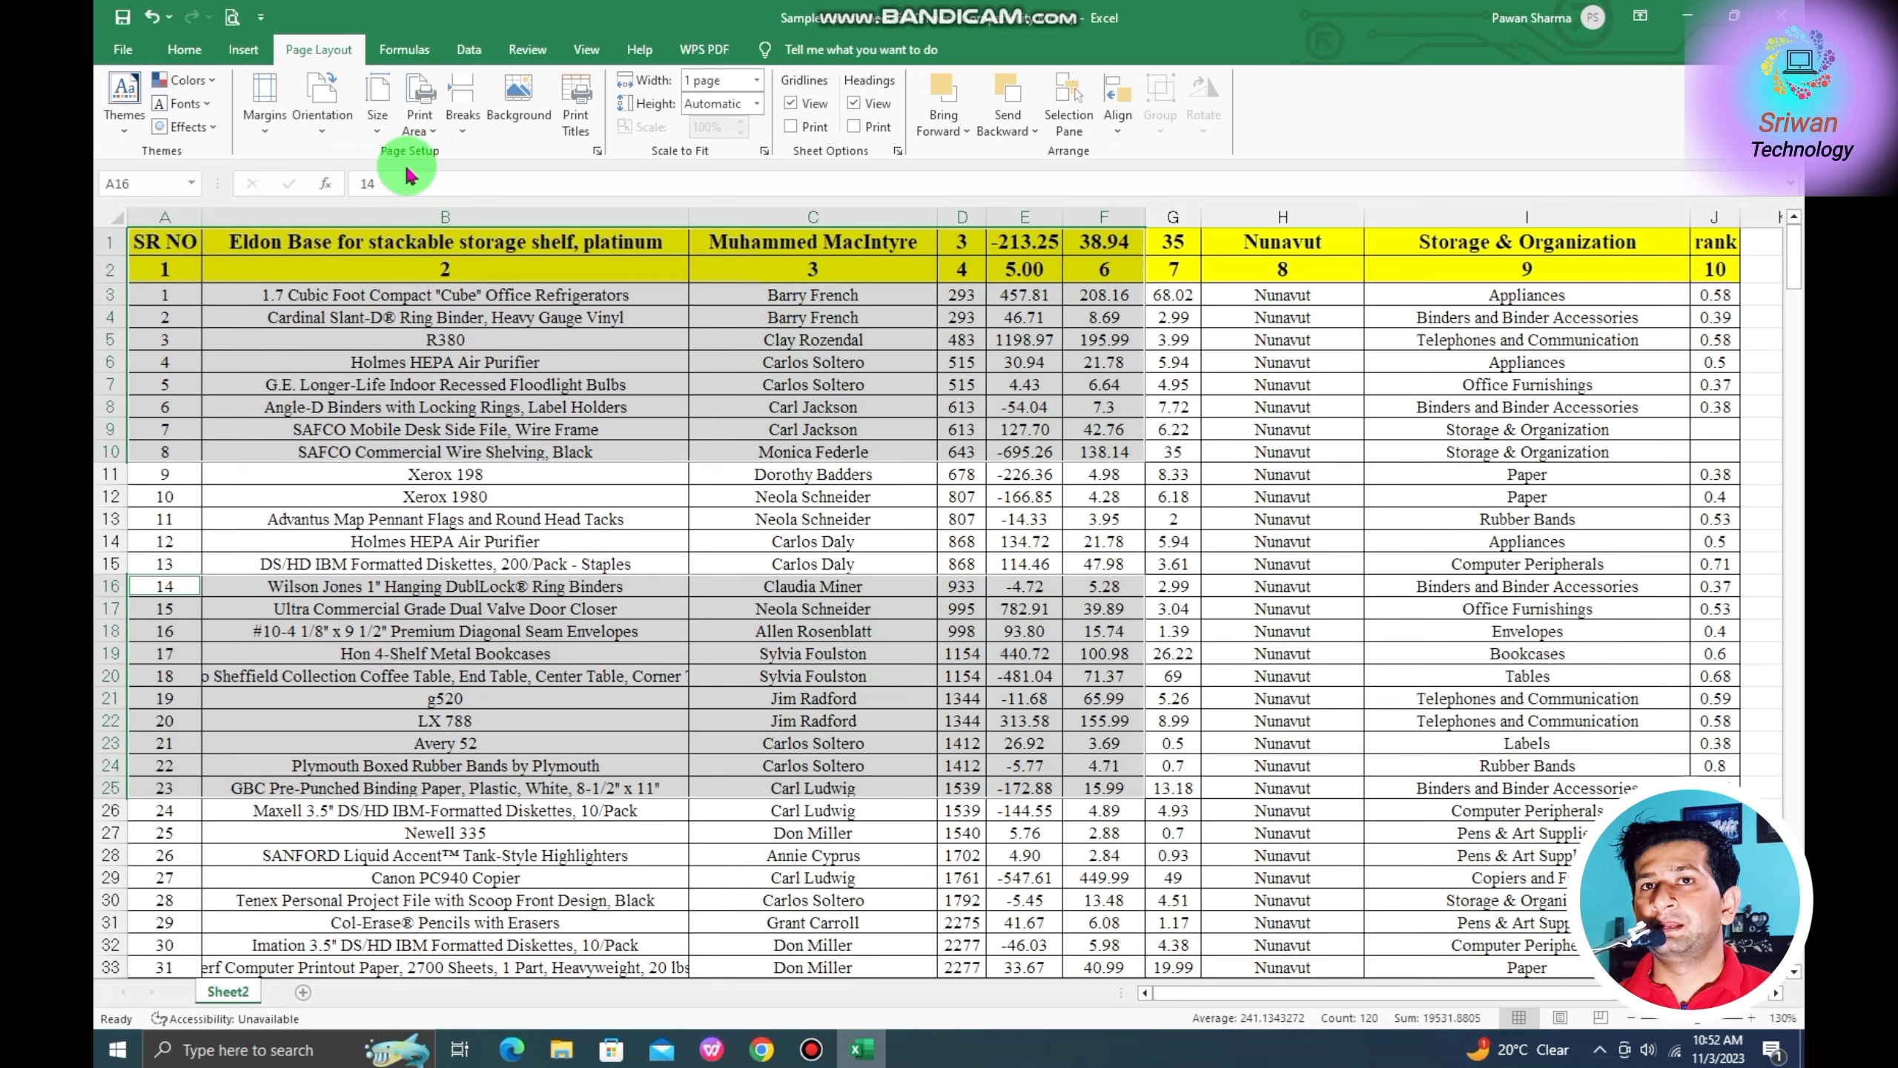
click(420, 112)
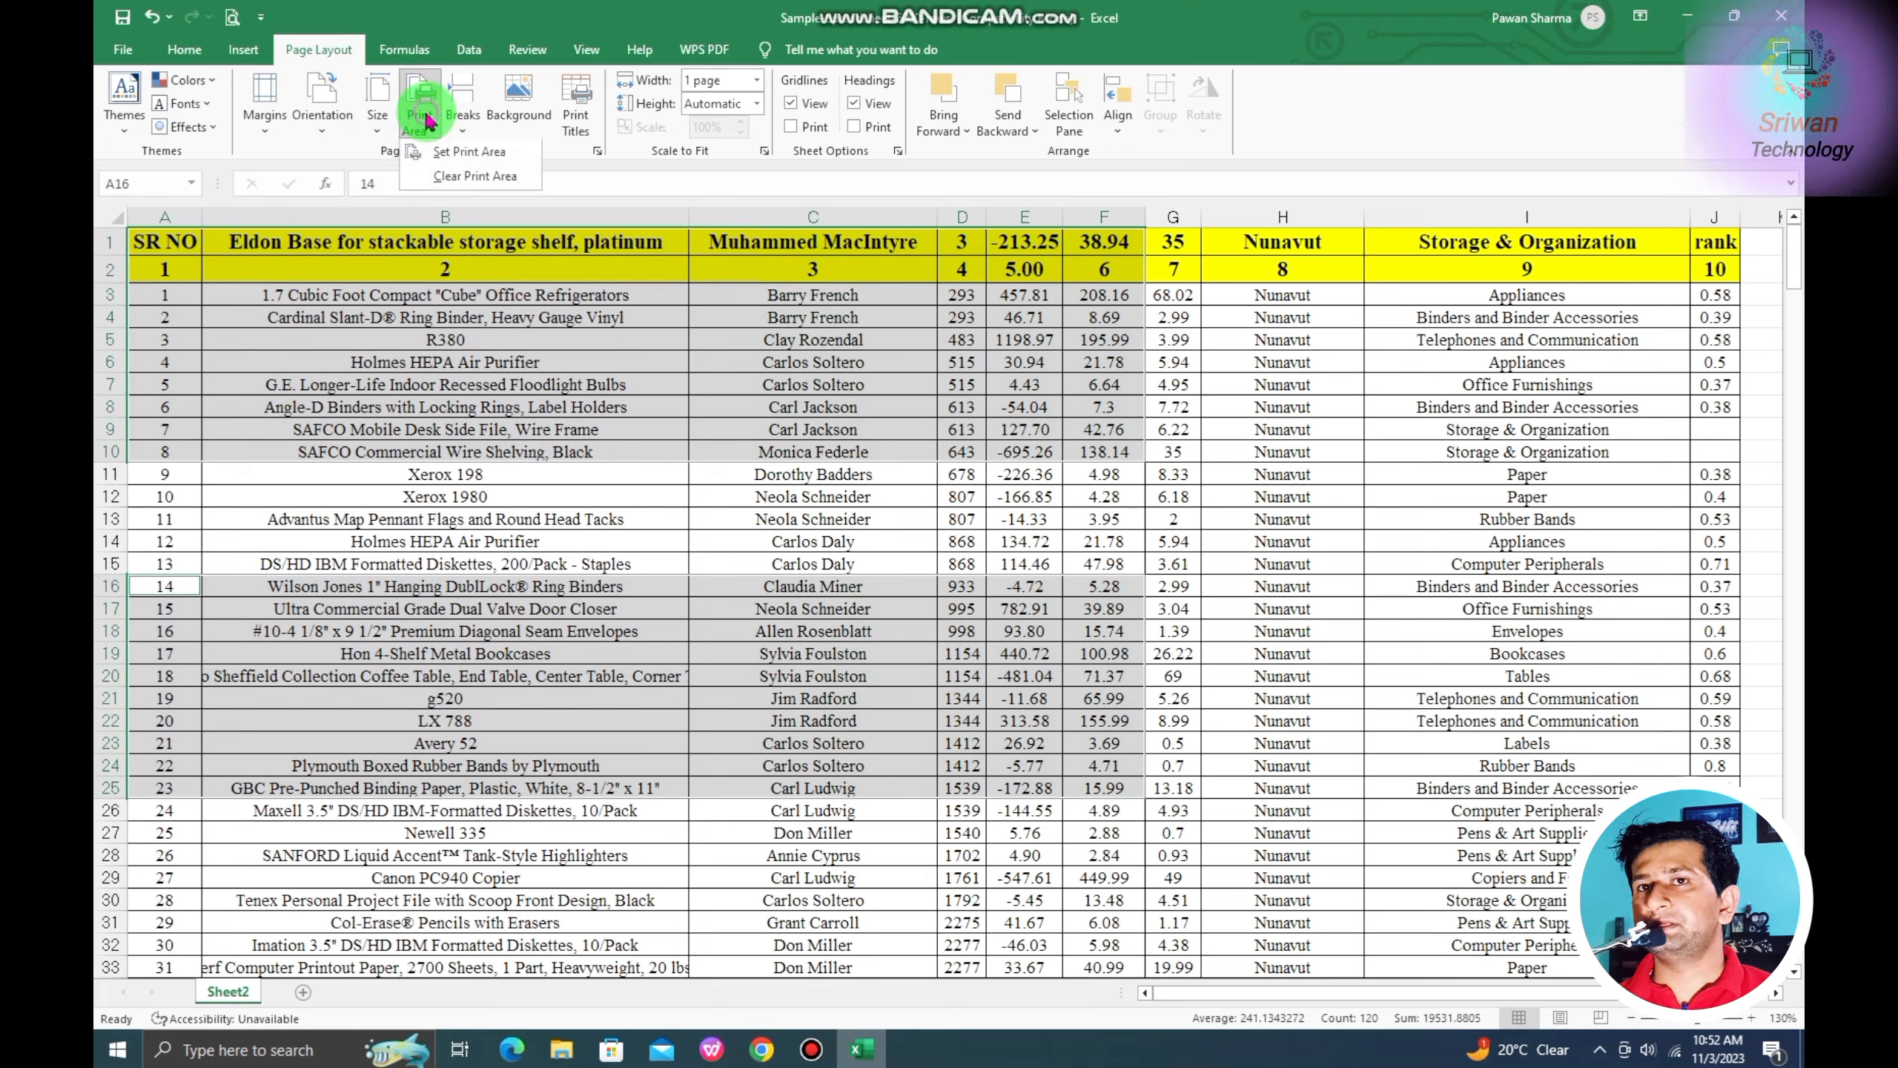
click(471, 153)
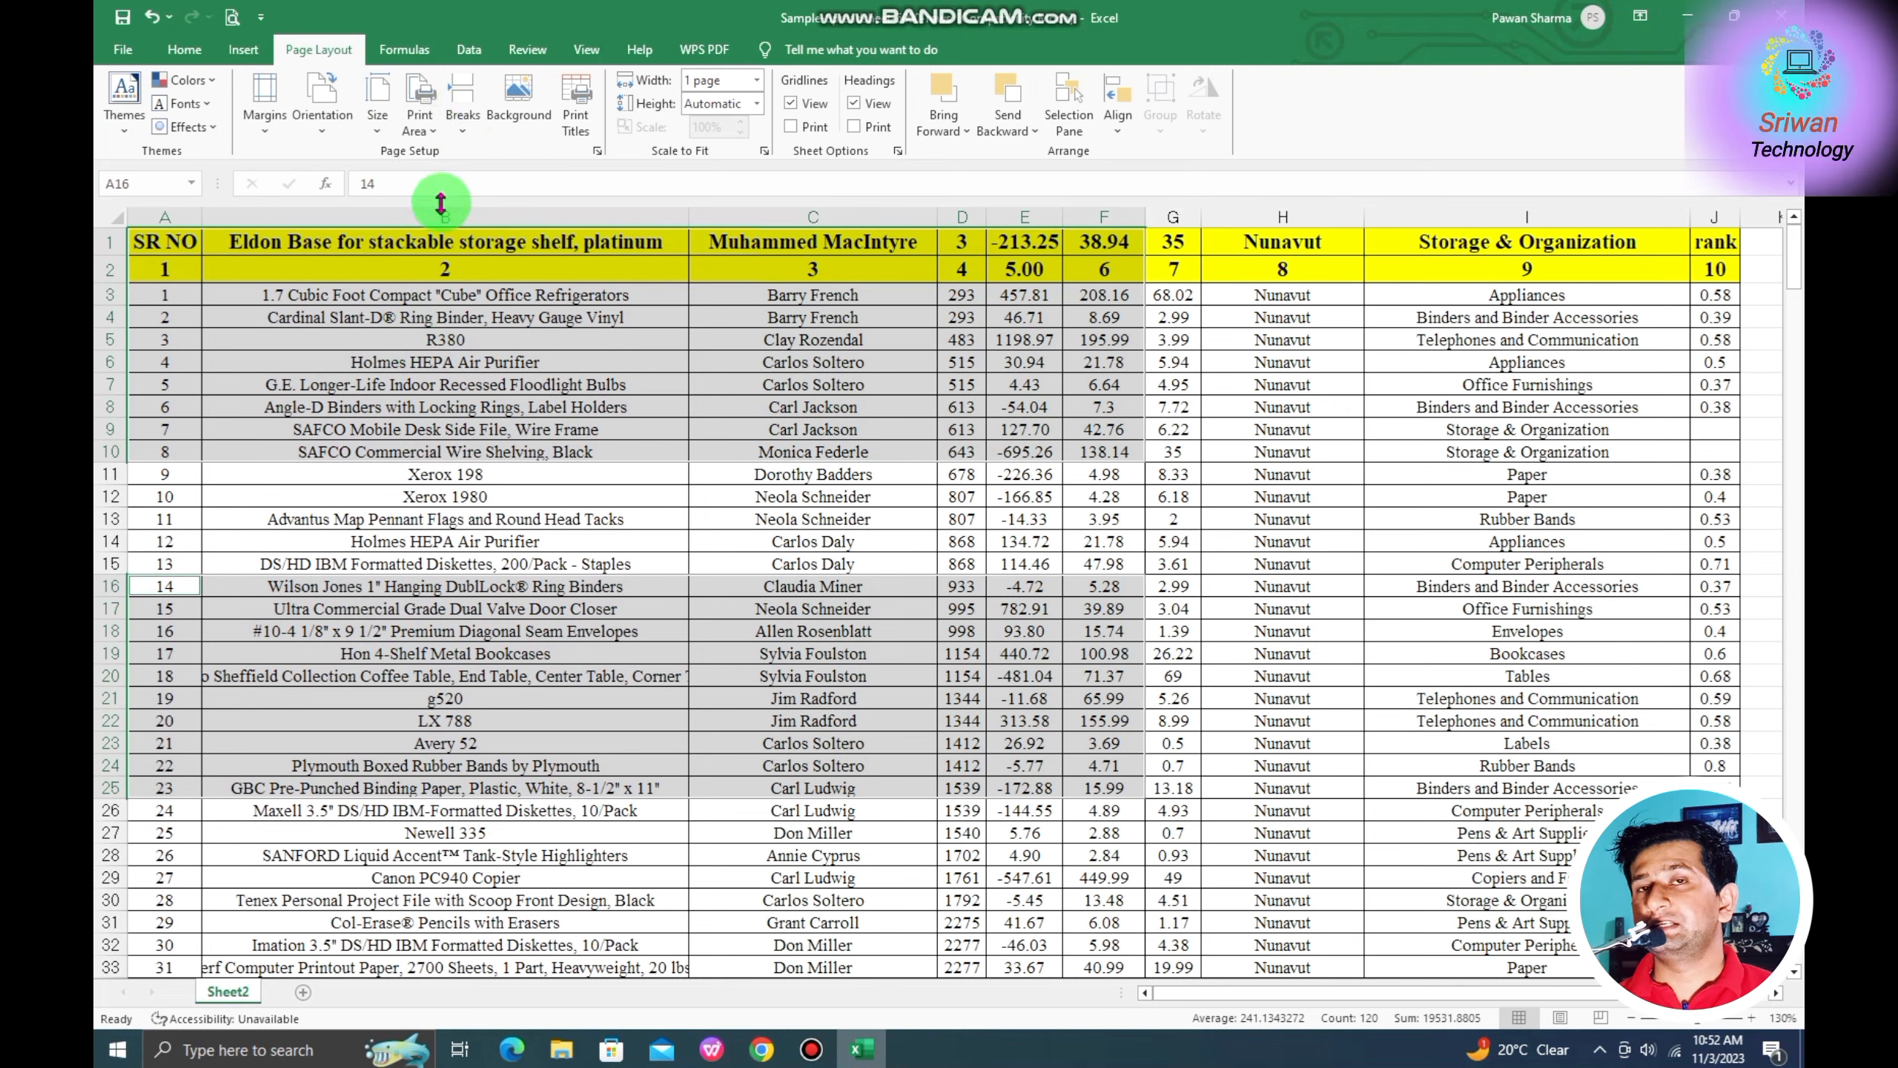
Check the two-page preview of both print ranges, then go back to the worksheet.
click(232, 17)
scroll(881, 351, down, 2)
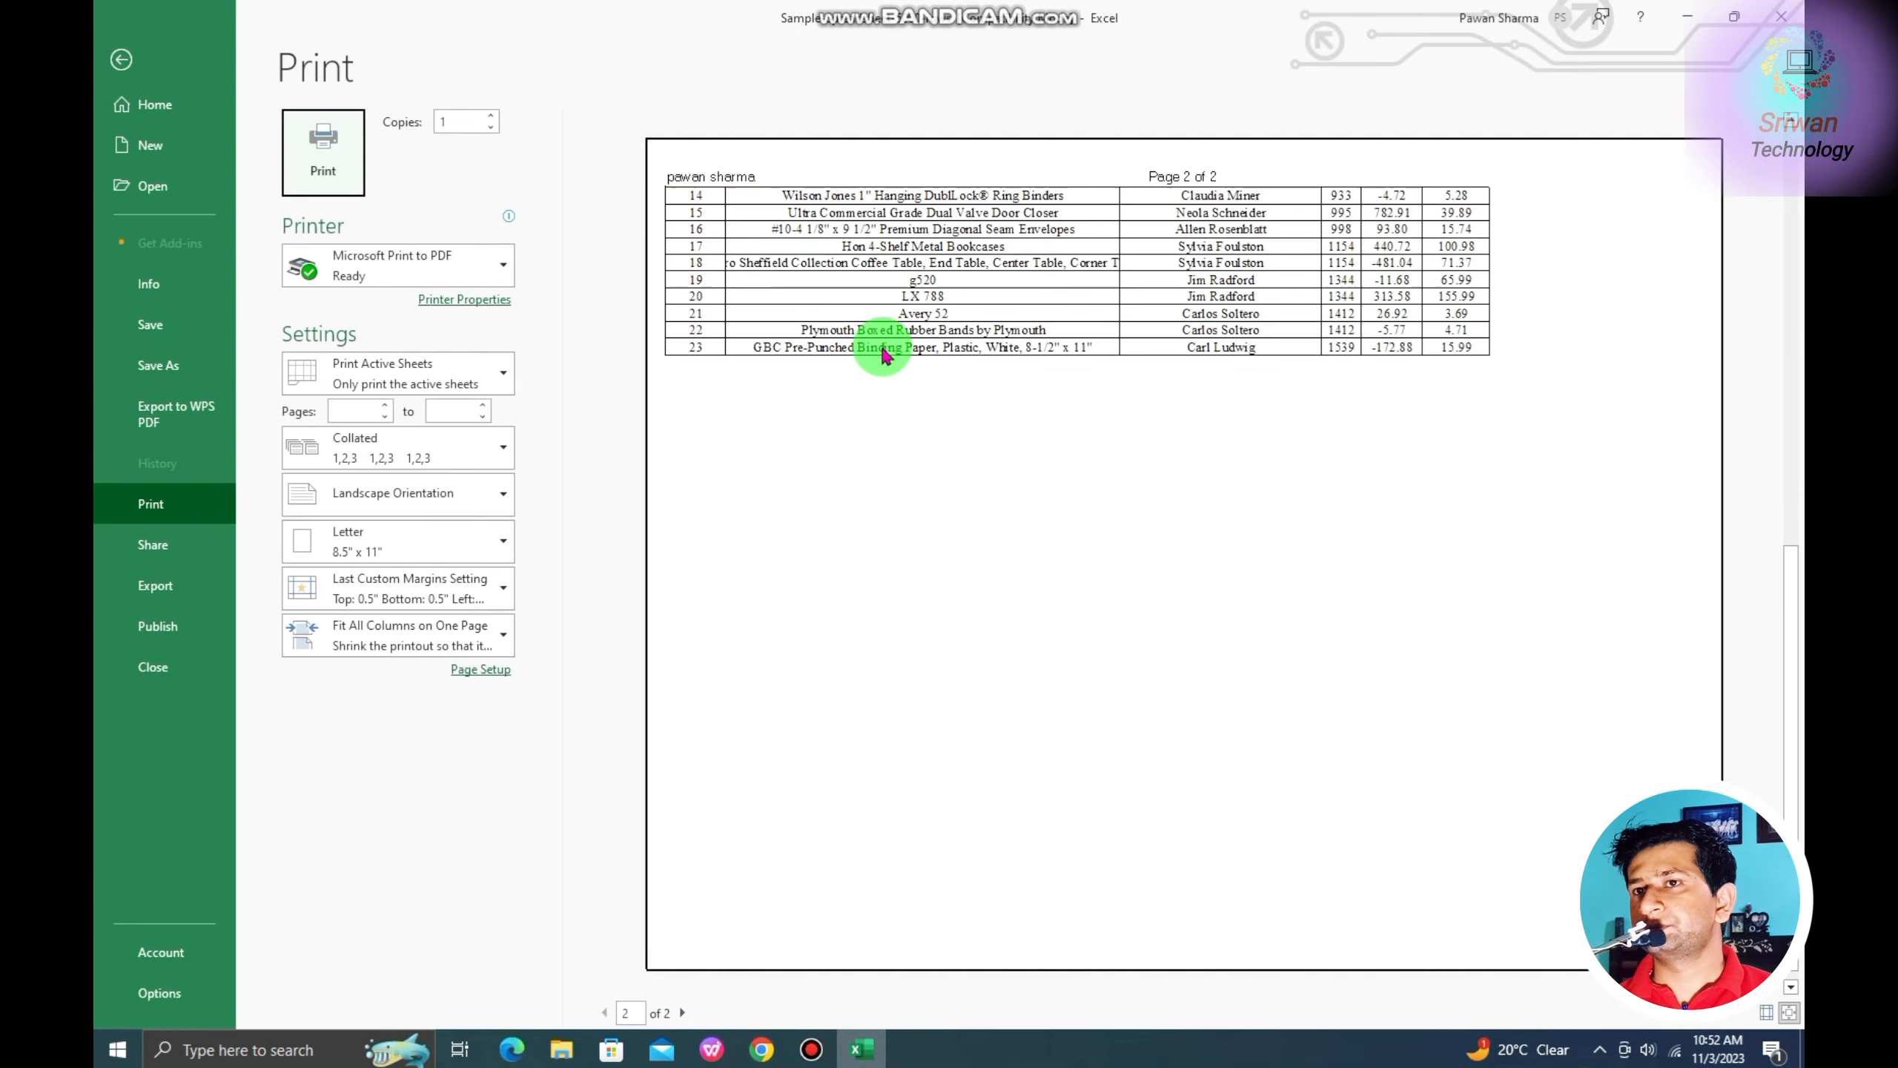
scroll(881, 347, up, 1)
scroll(883, 350, down, 1)
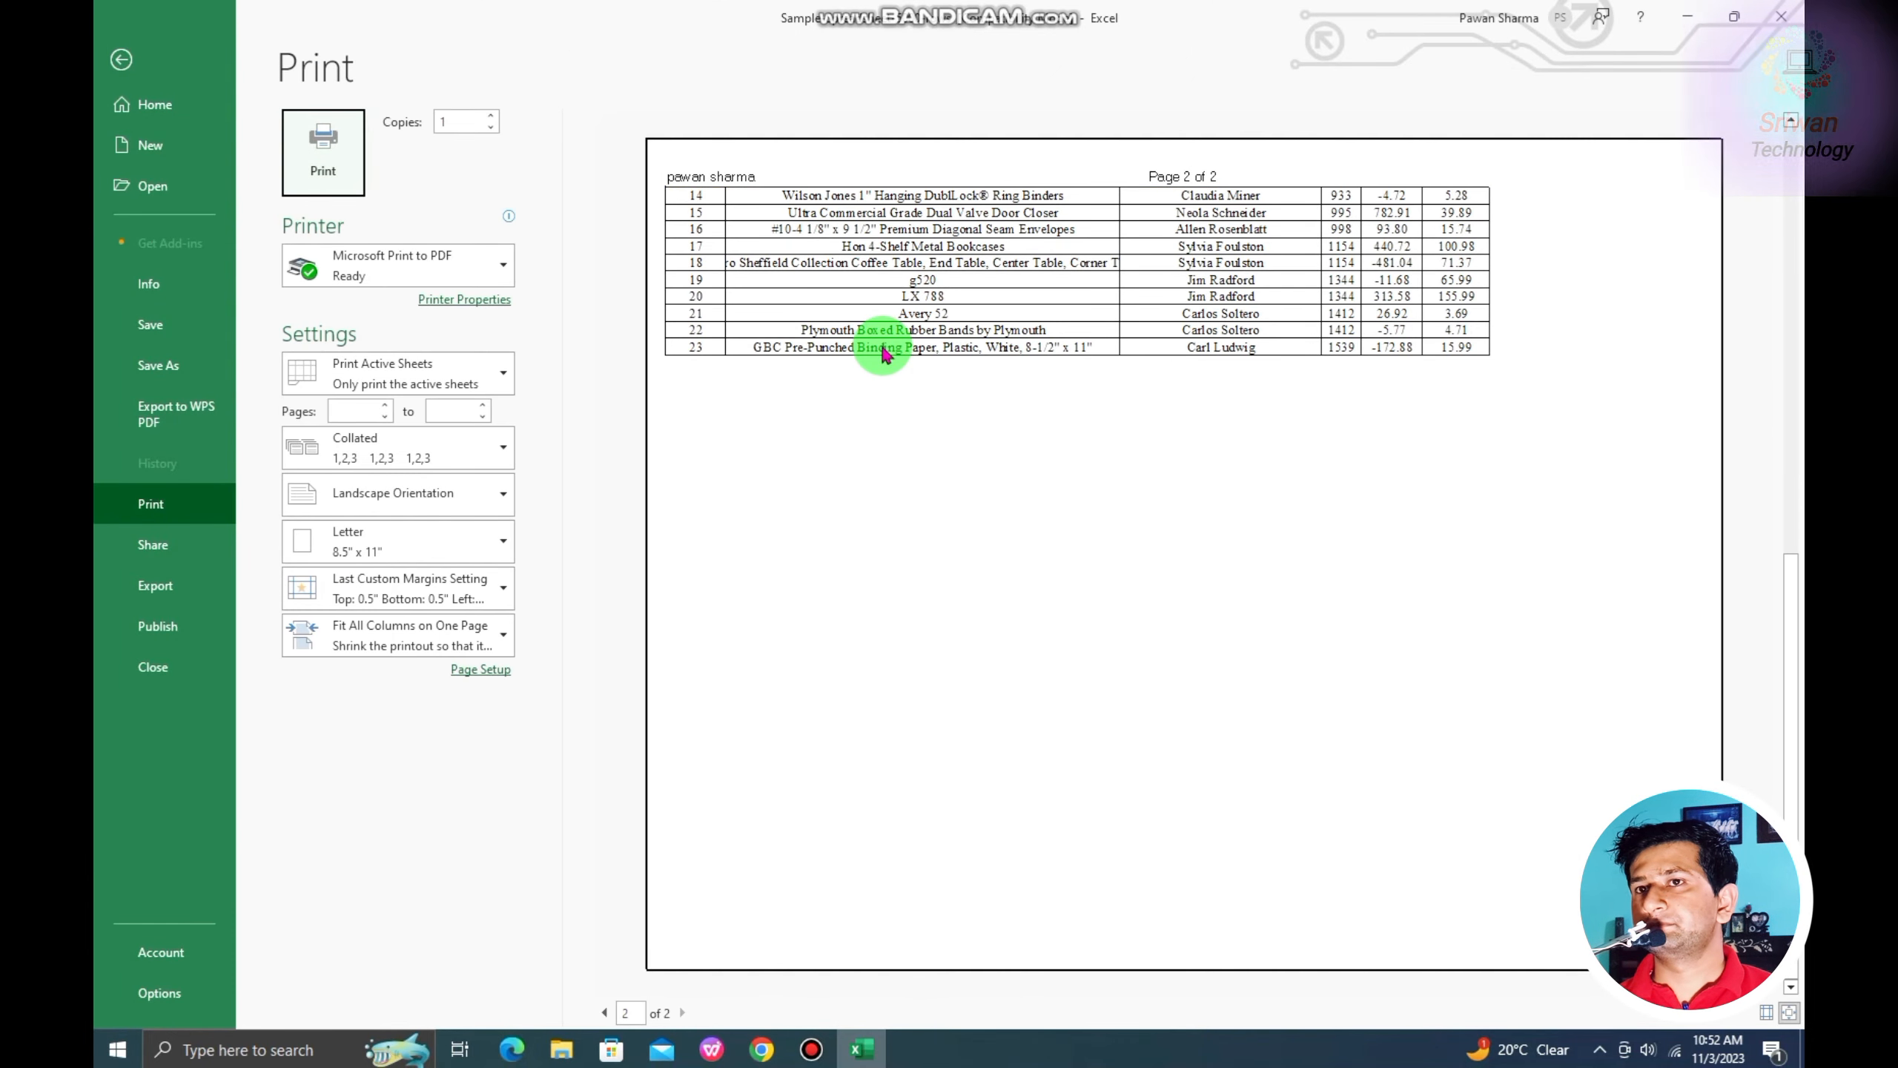
scroll(884, 353, up, 1)
scroll(882, 353, down, 1)
scroll(882, 353, up, 1)
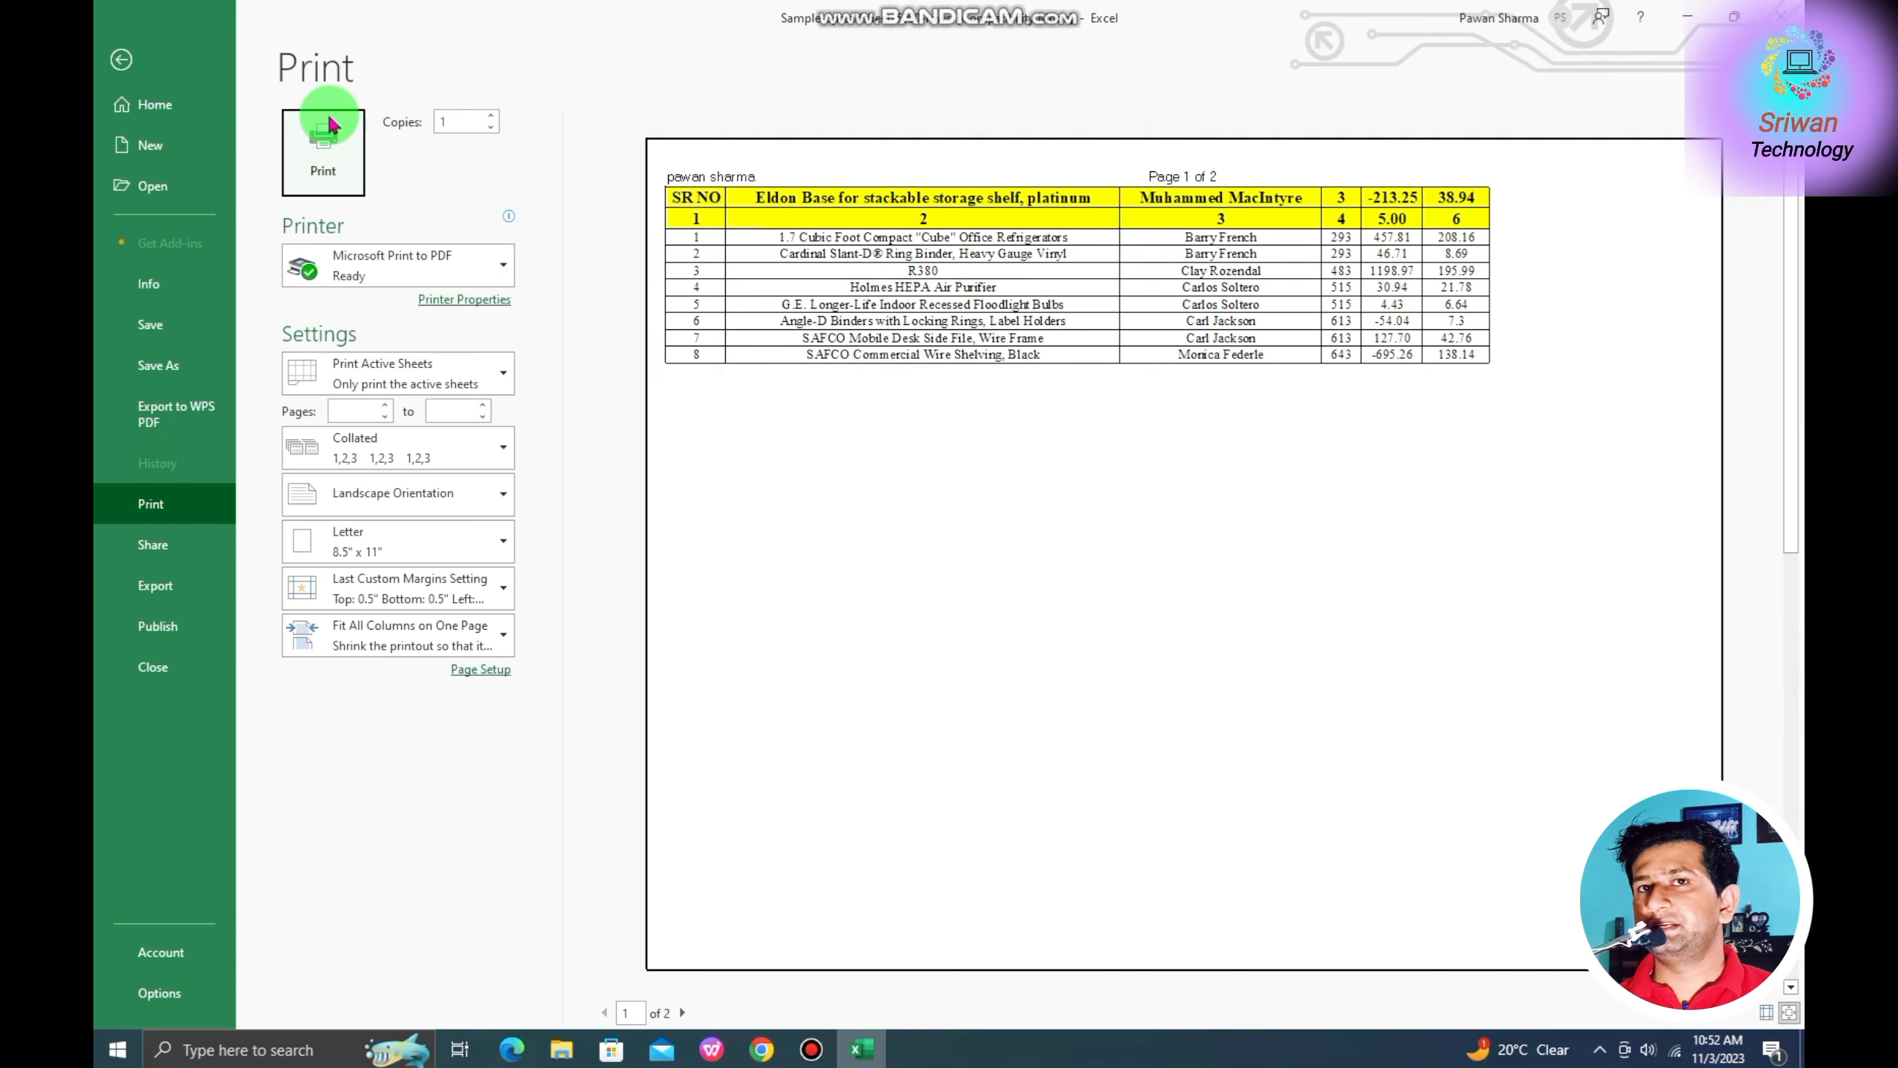
click(121, 59)
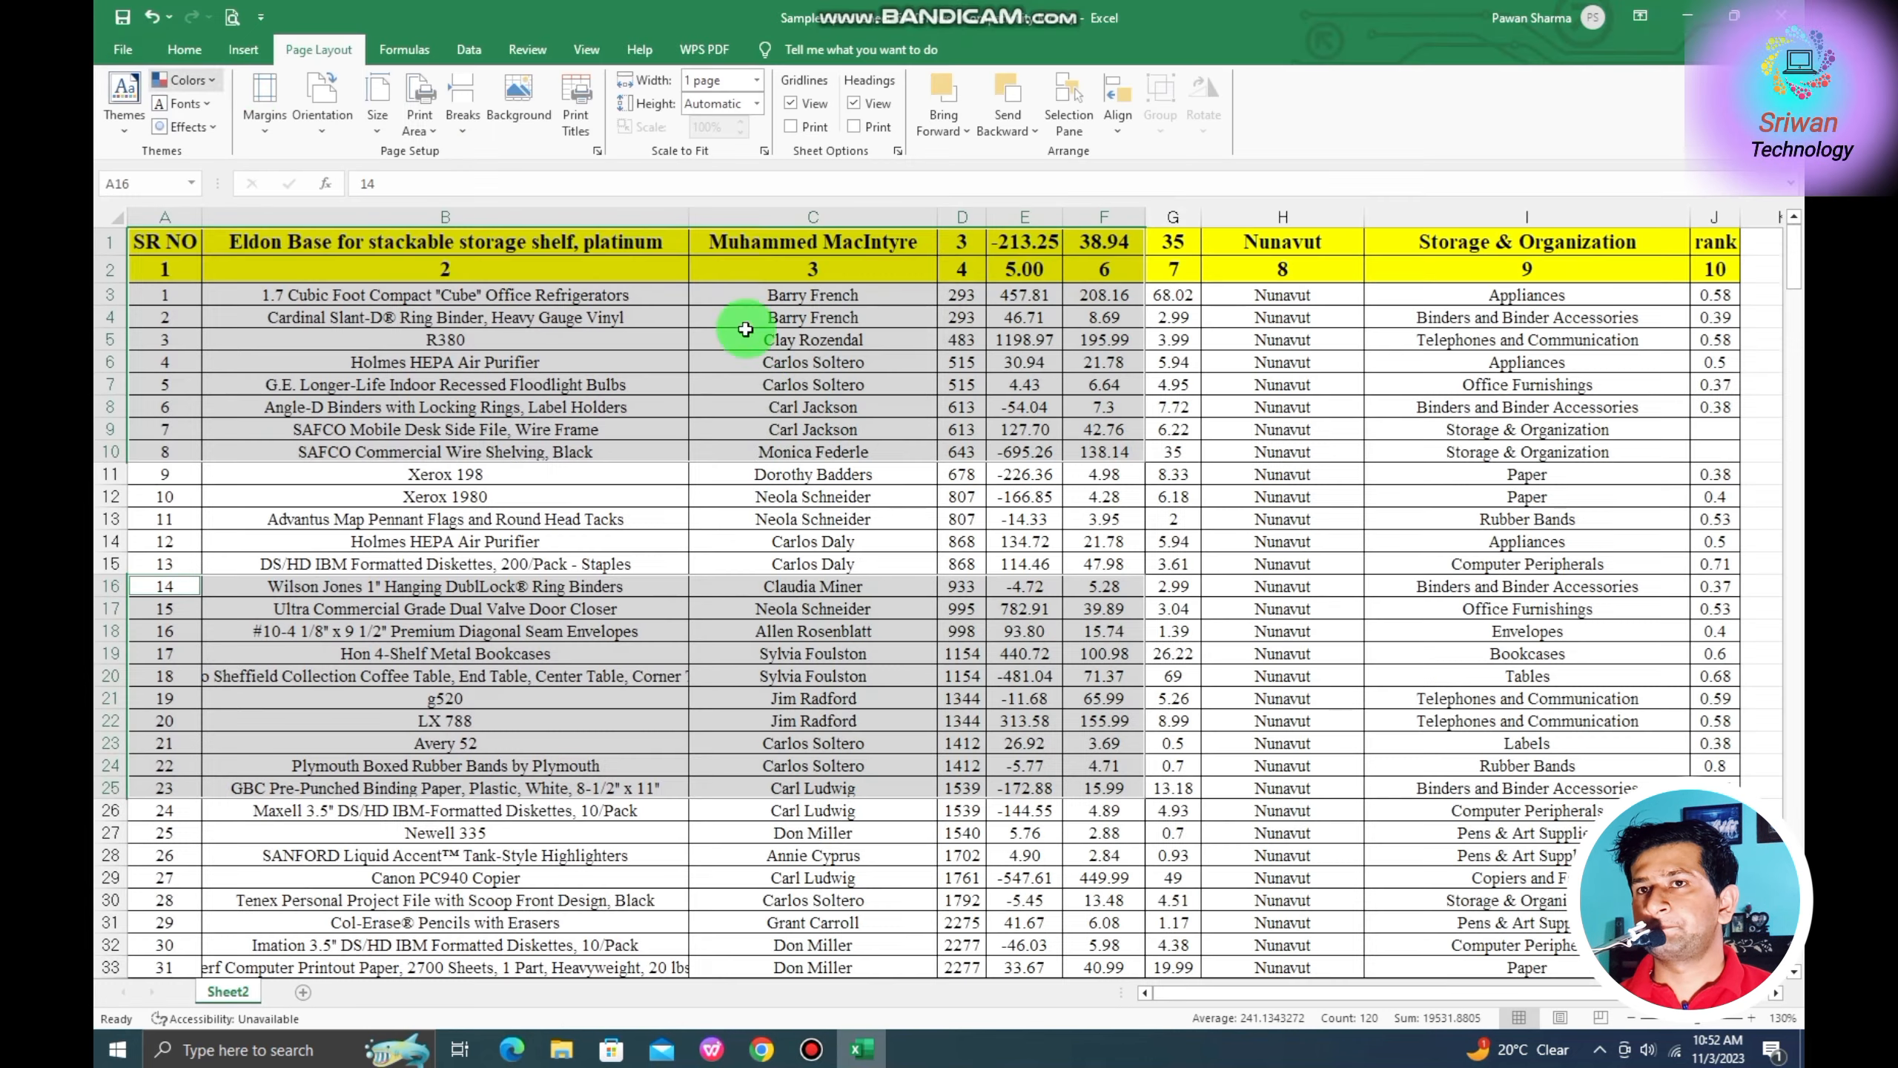
Inspect the print area on Page Setup's Sheet tab without changing anything.
click(603, 469)
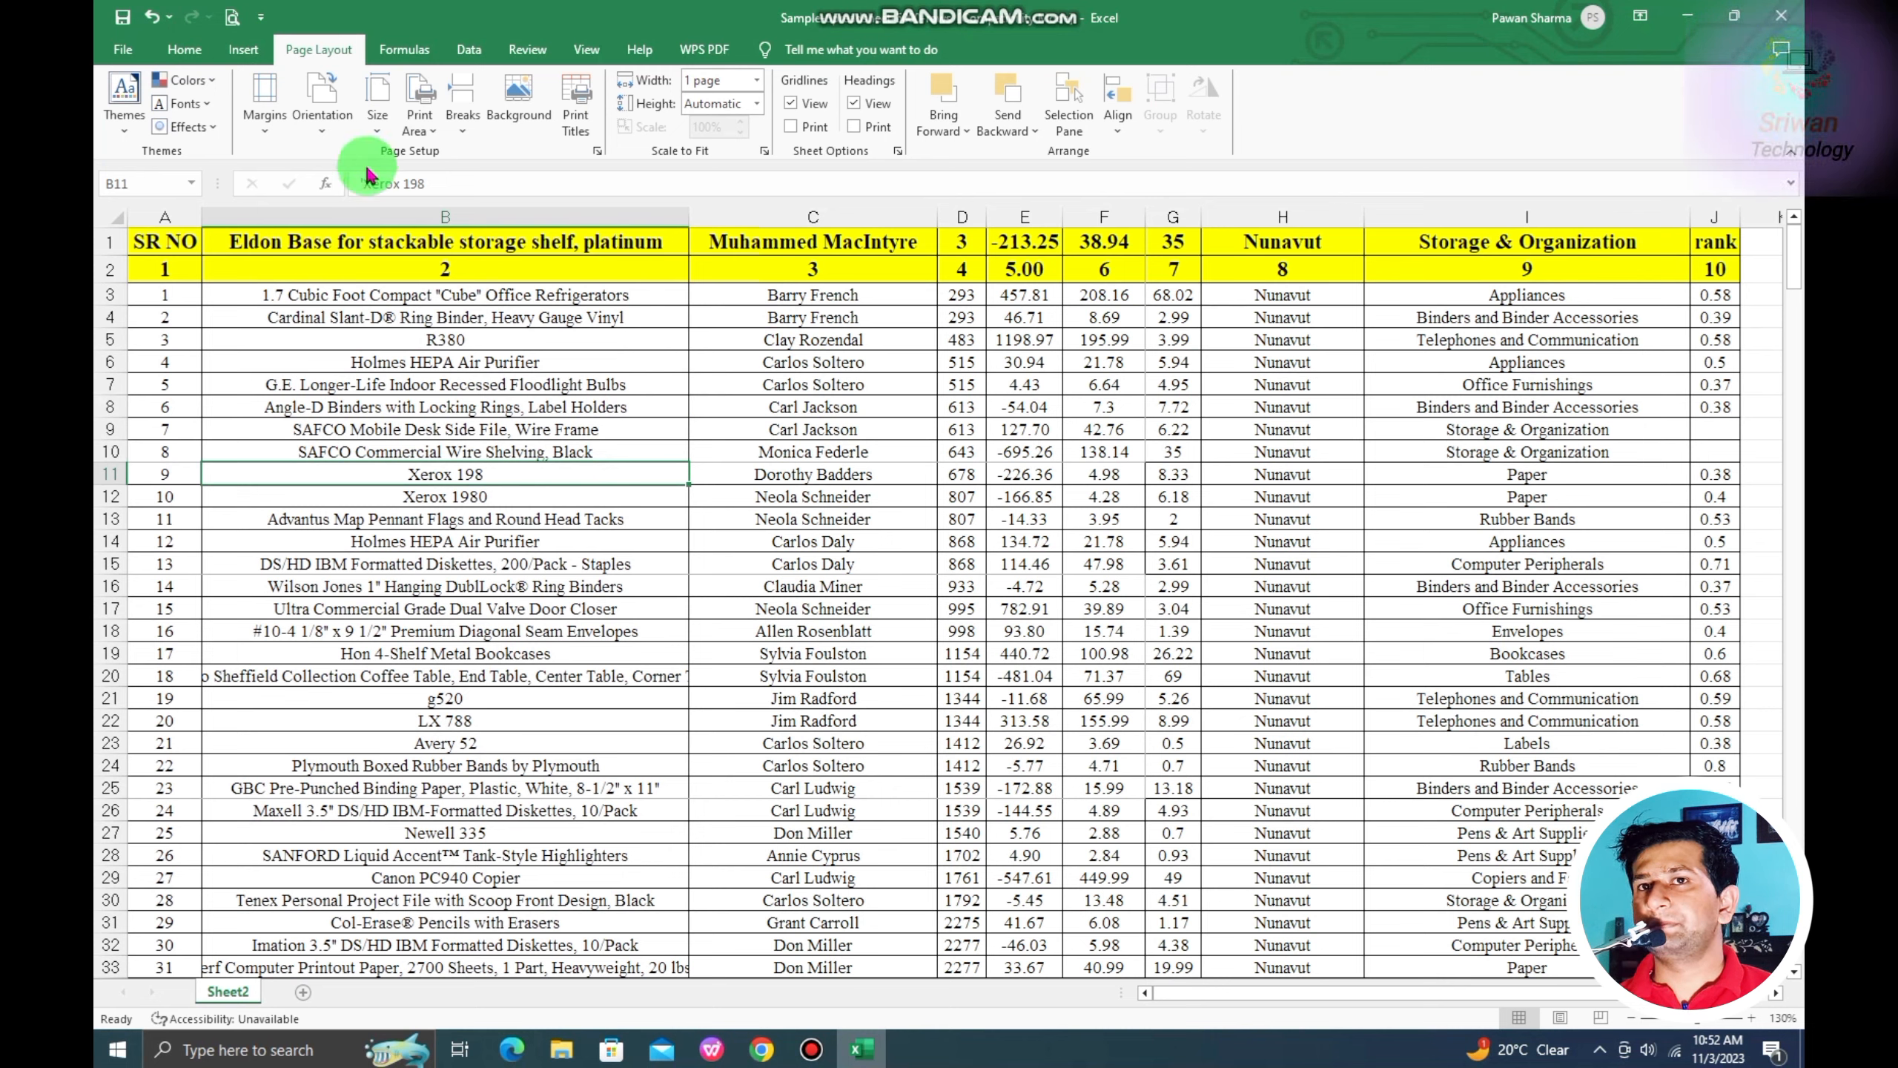
click(597, 152)
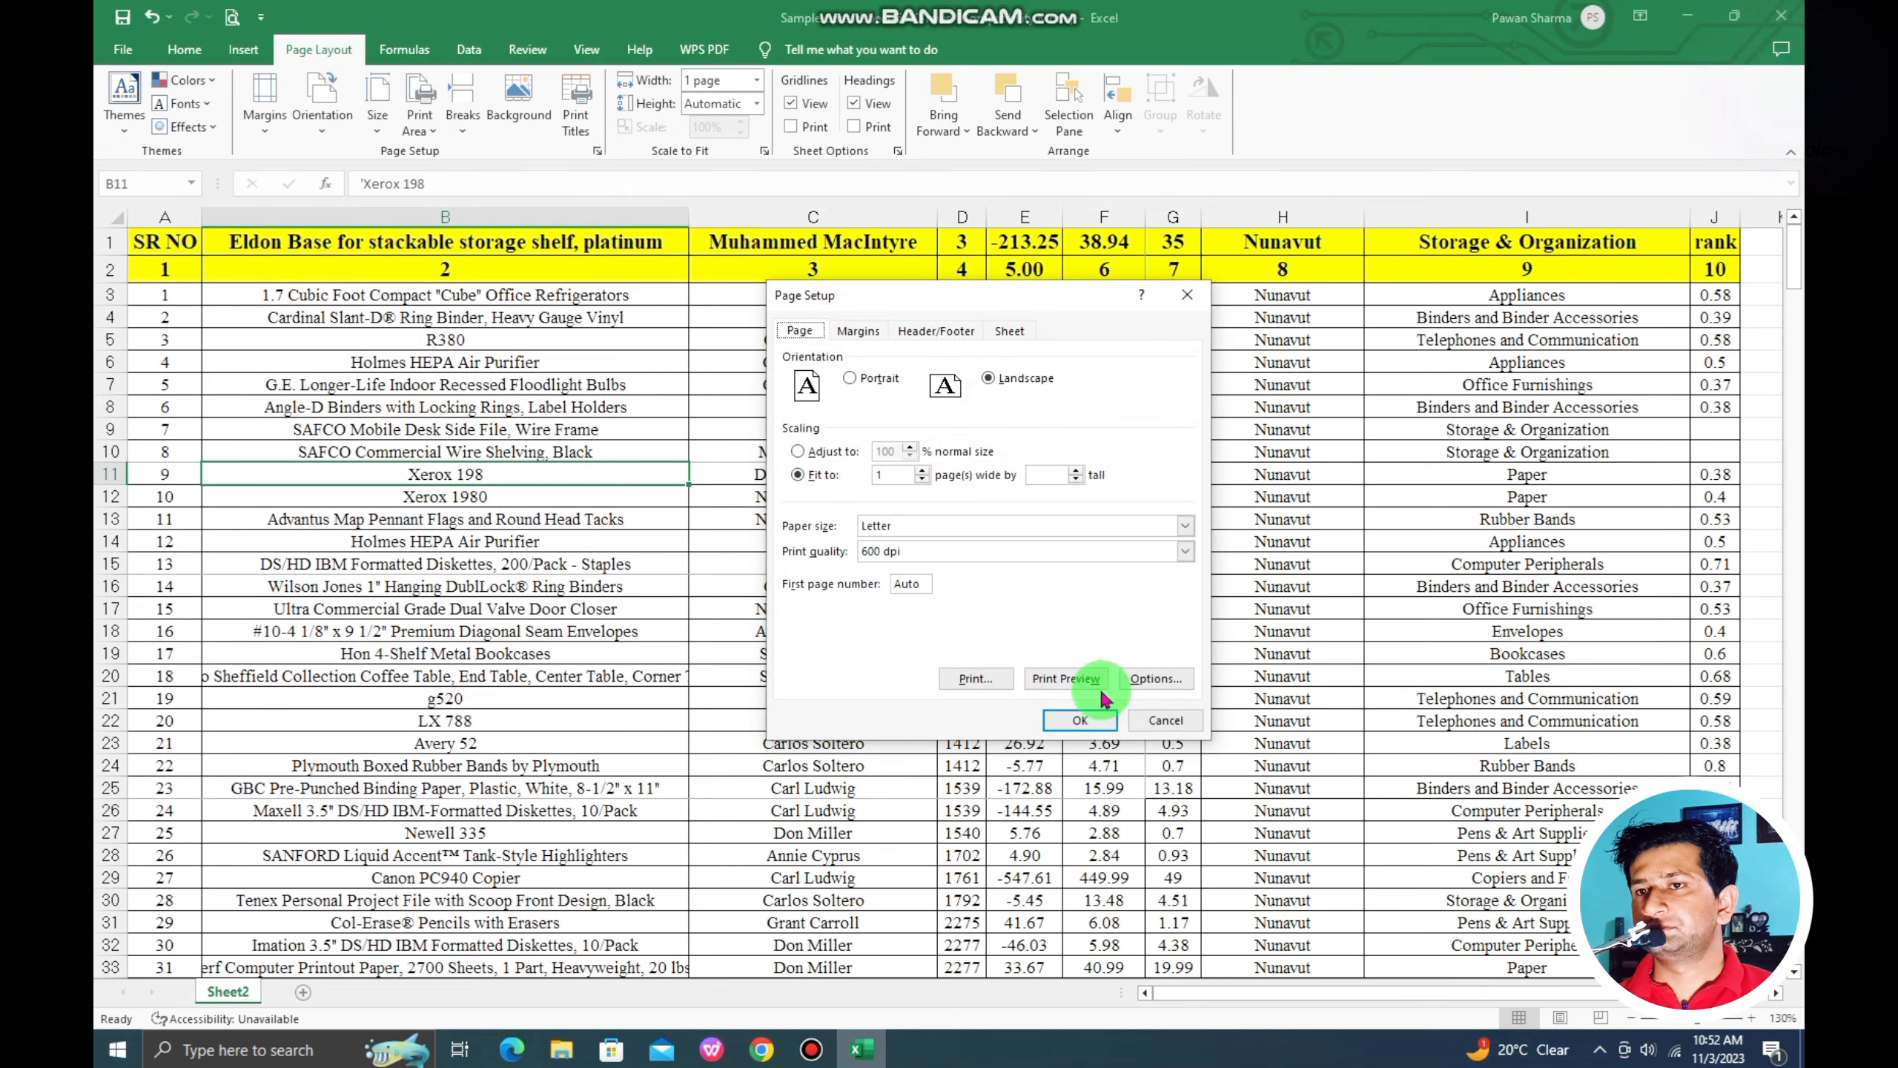
click(1141, 722)
click(232, 16)
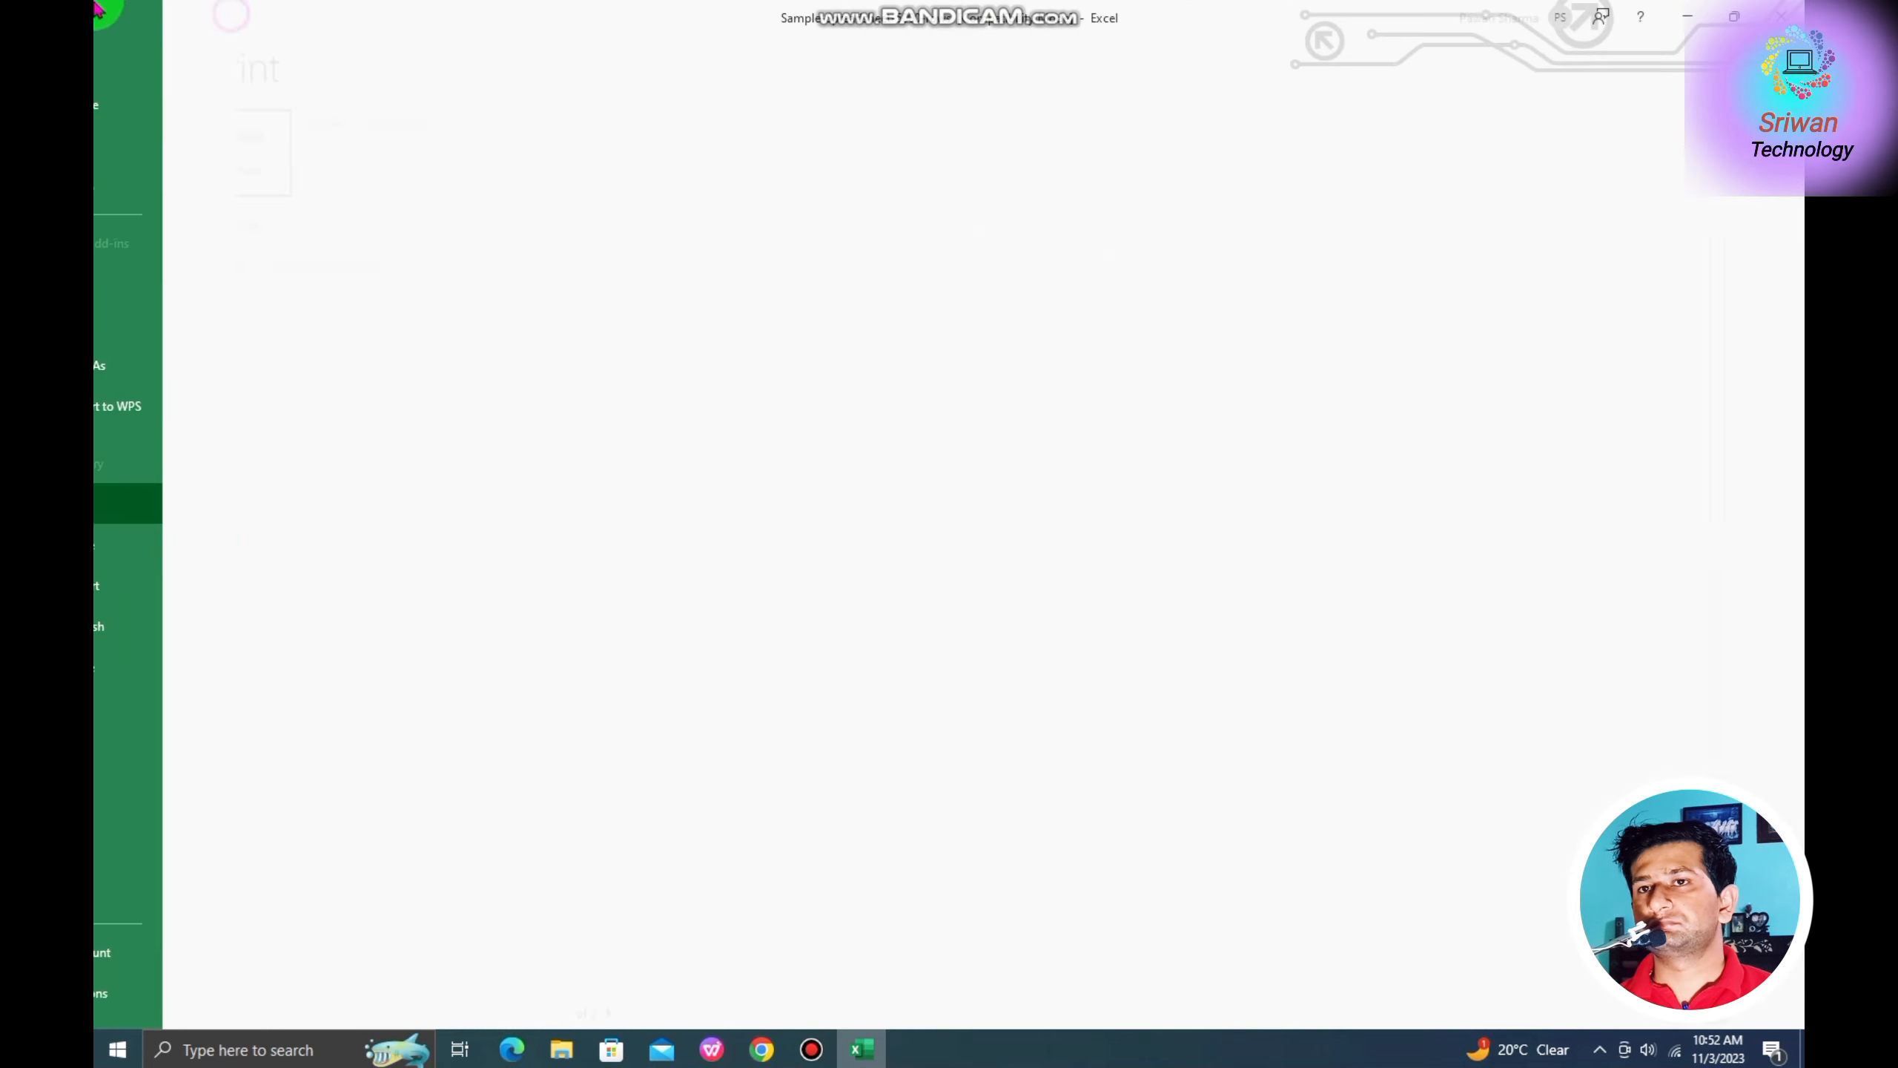
click(480, 670)
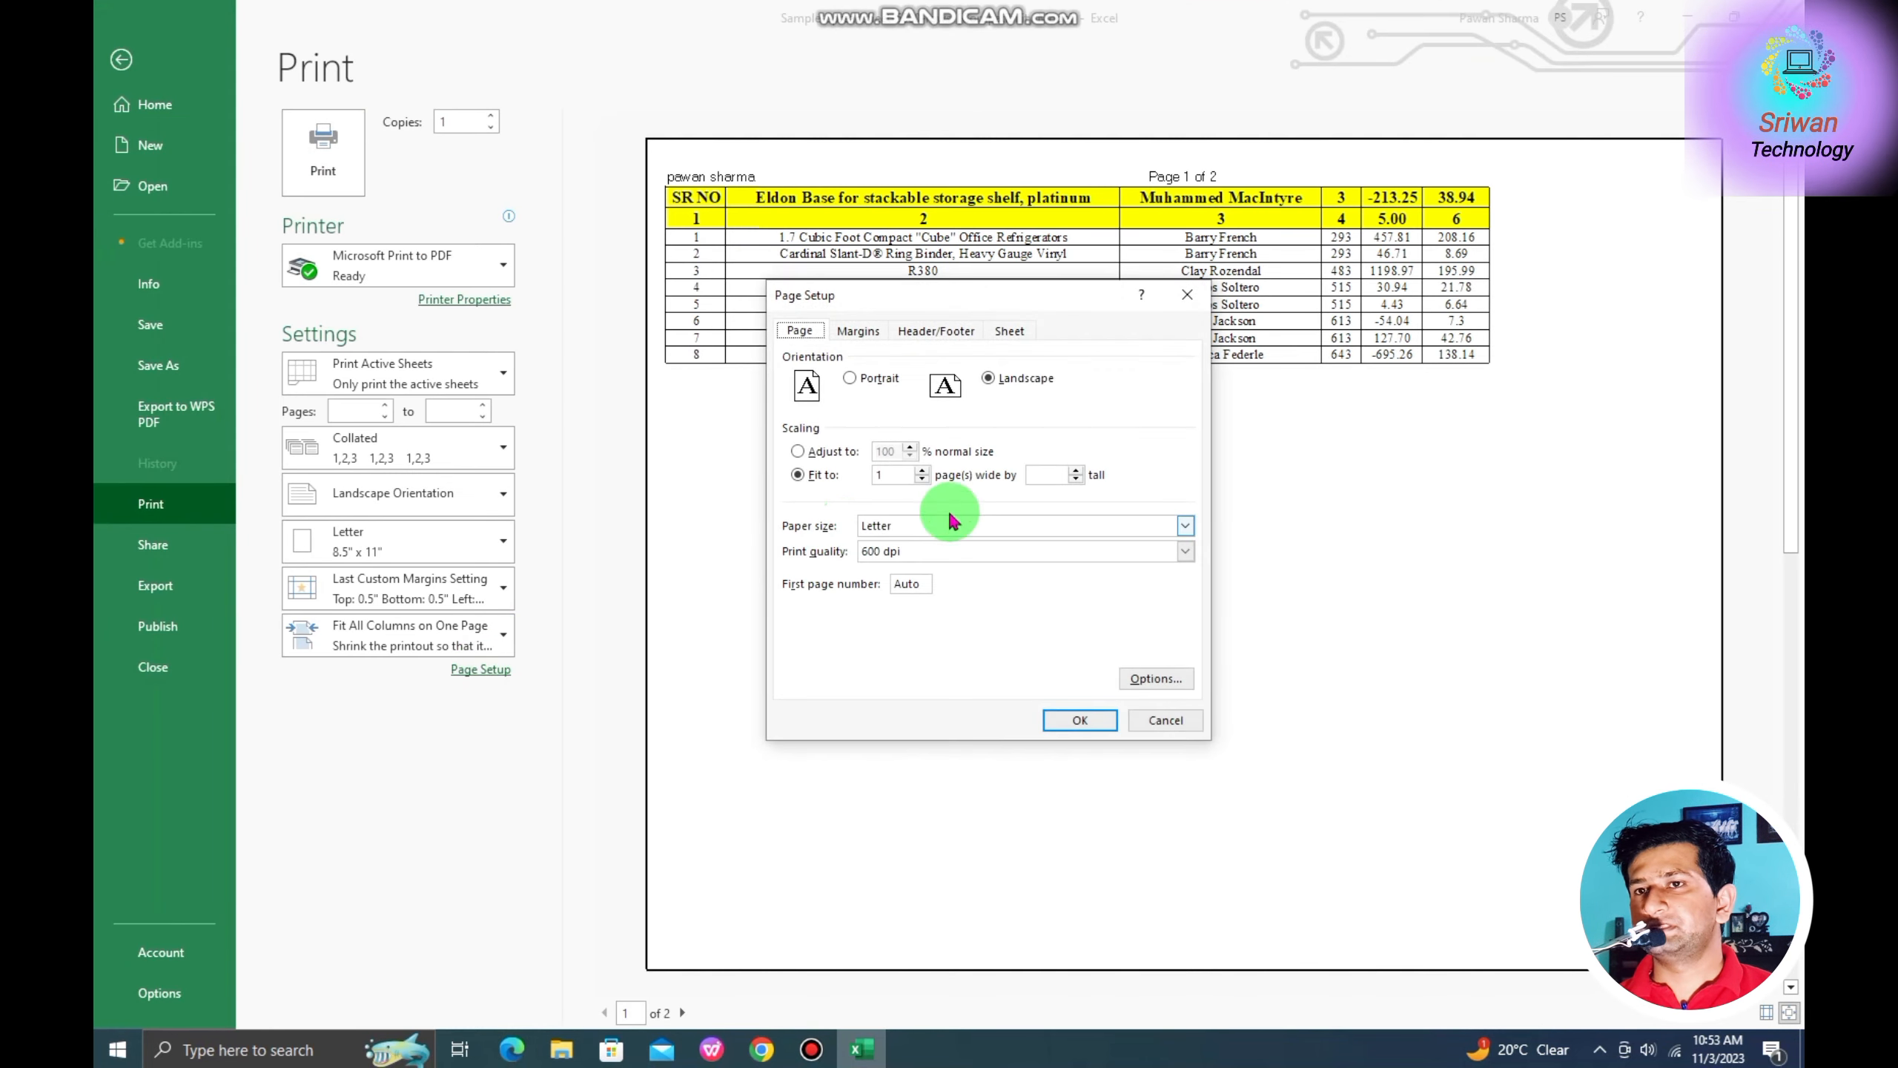
click(1016, 331)
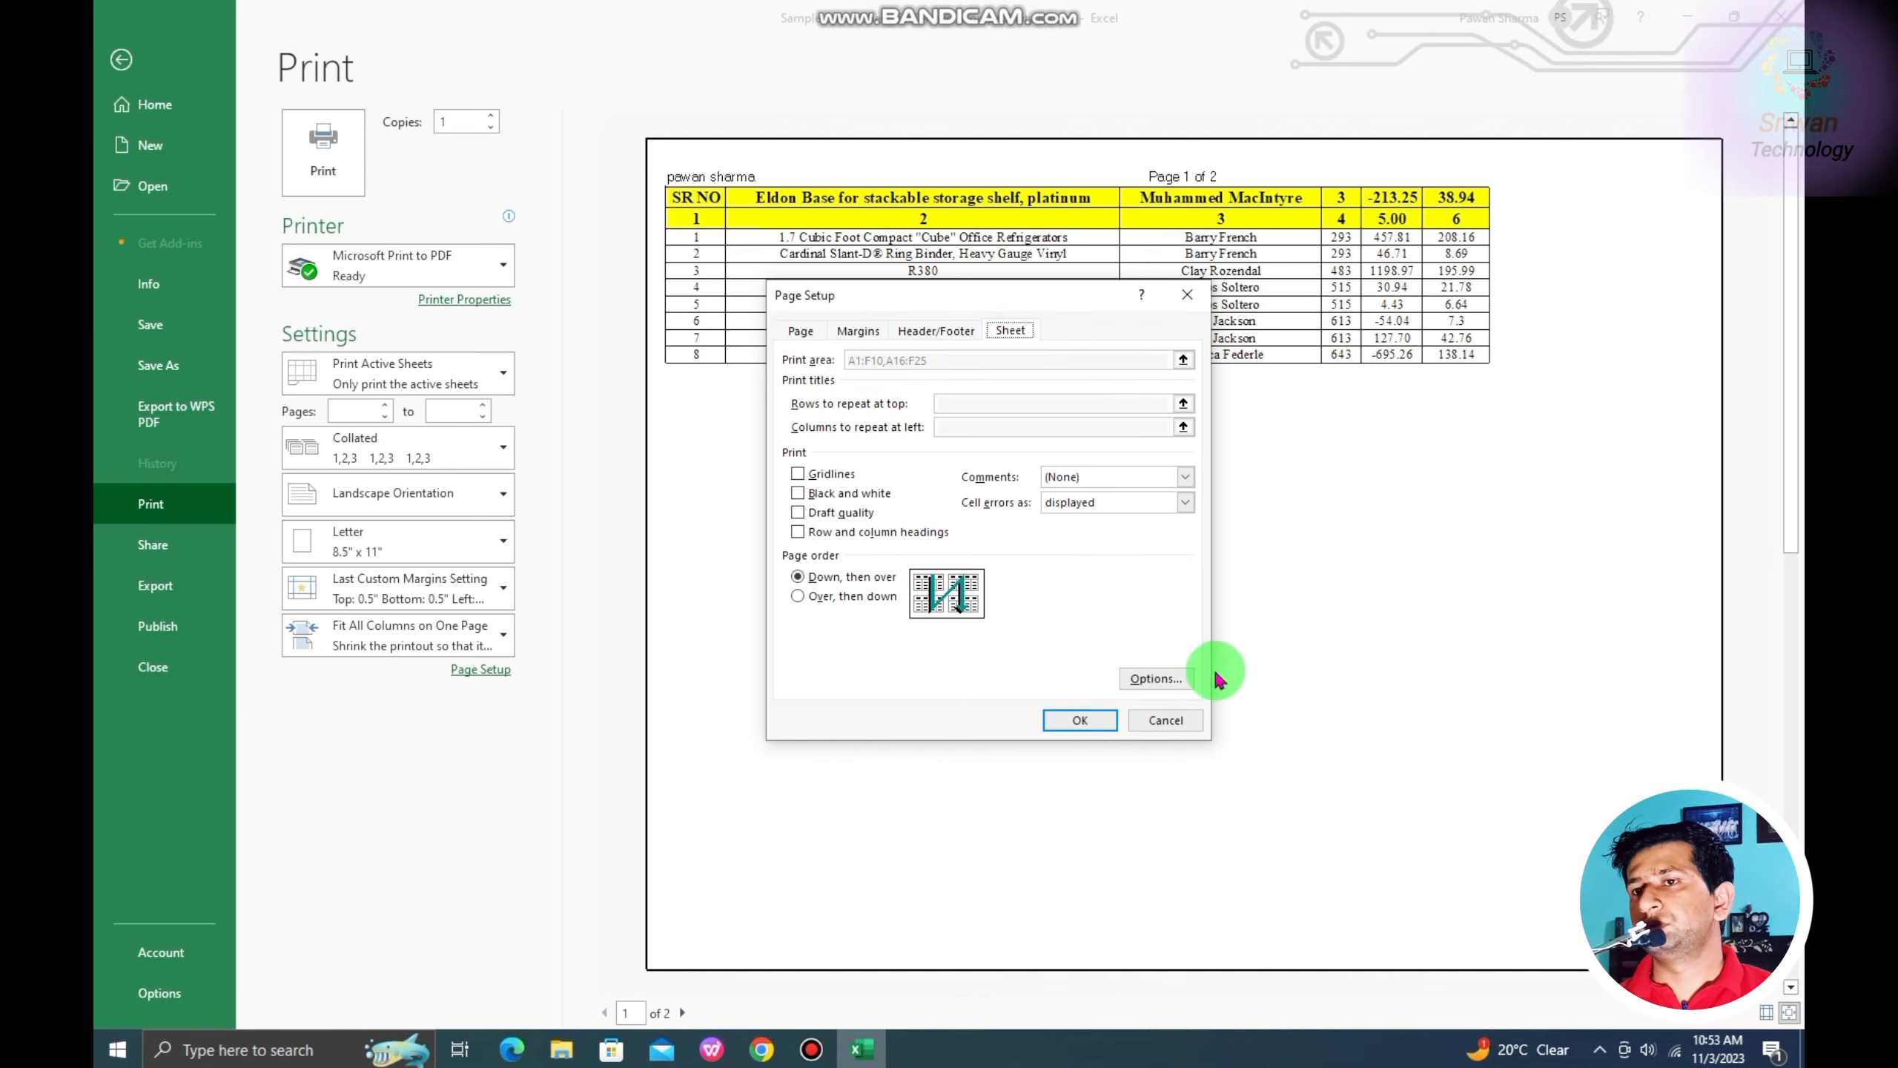
click(1172, 721)
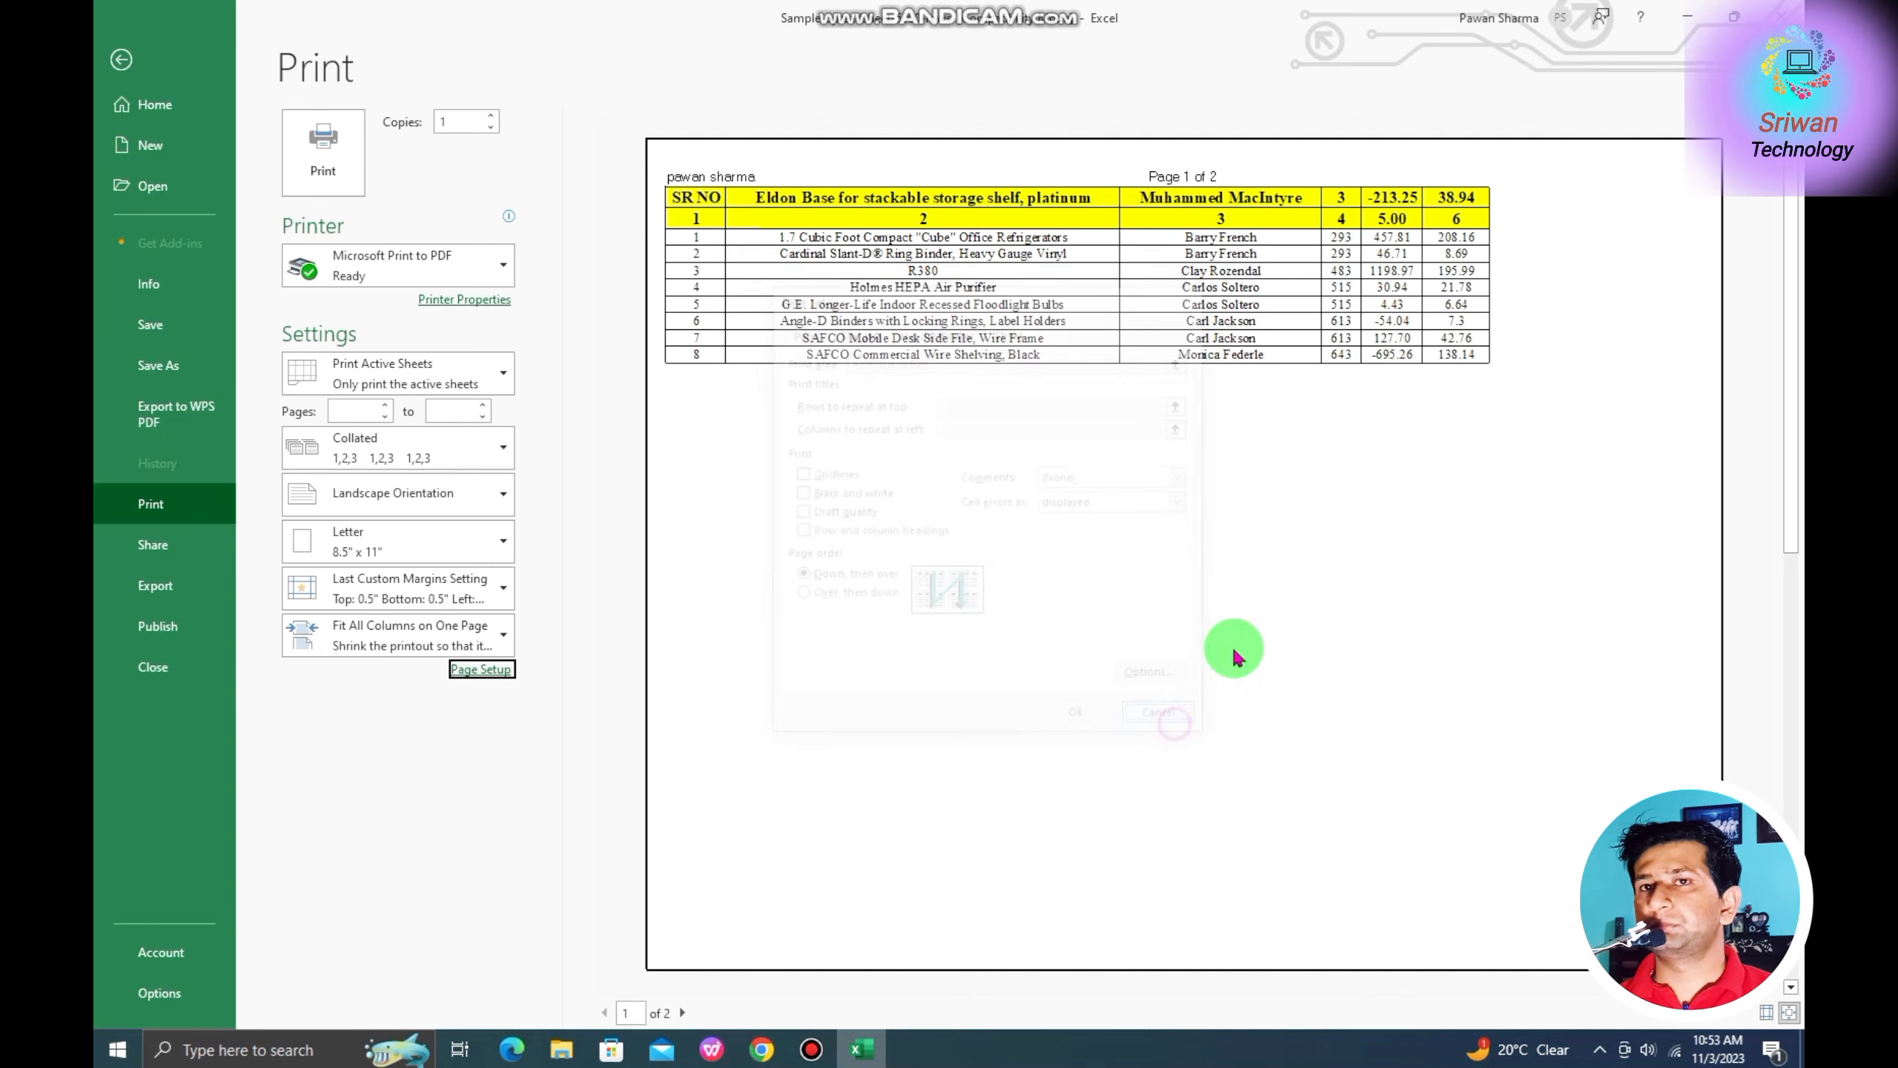
click(121, 59)
Reopen print preview with Ctrl+P, showing page 1 of 2 with eight product rows.
scroll(614, 351, down, 2)
scroll(614, 351, up, 2)
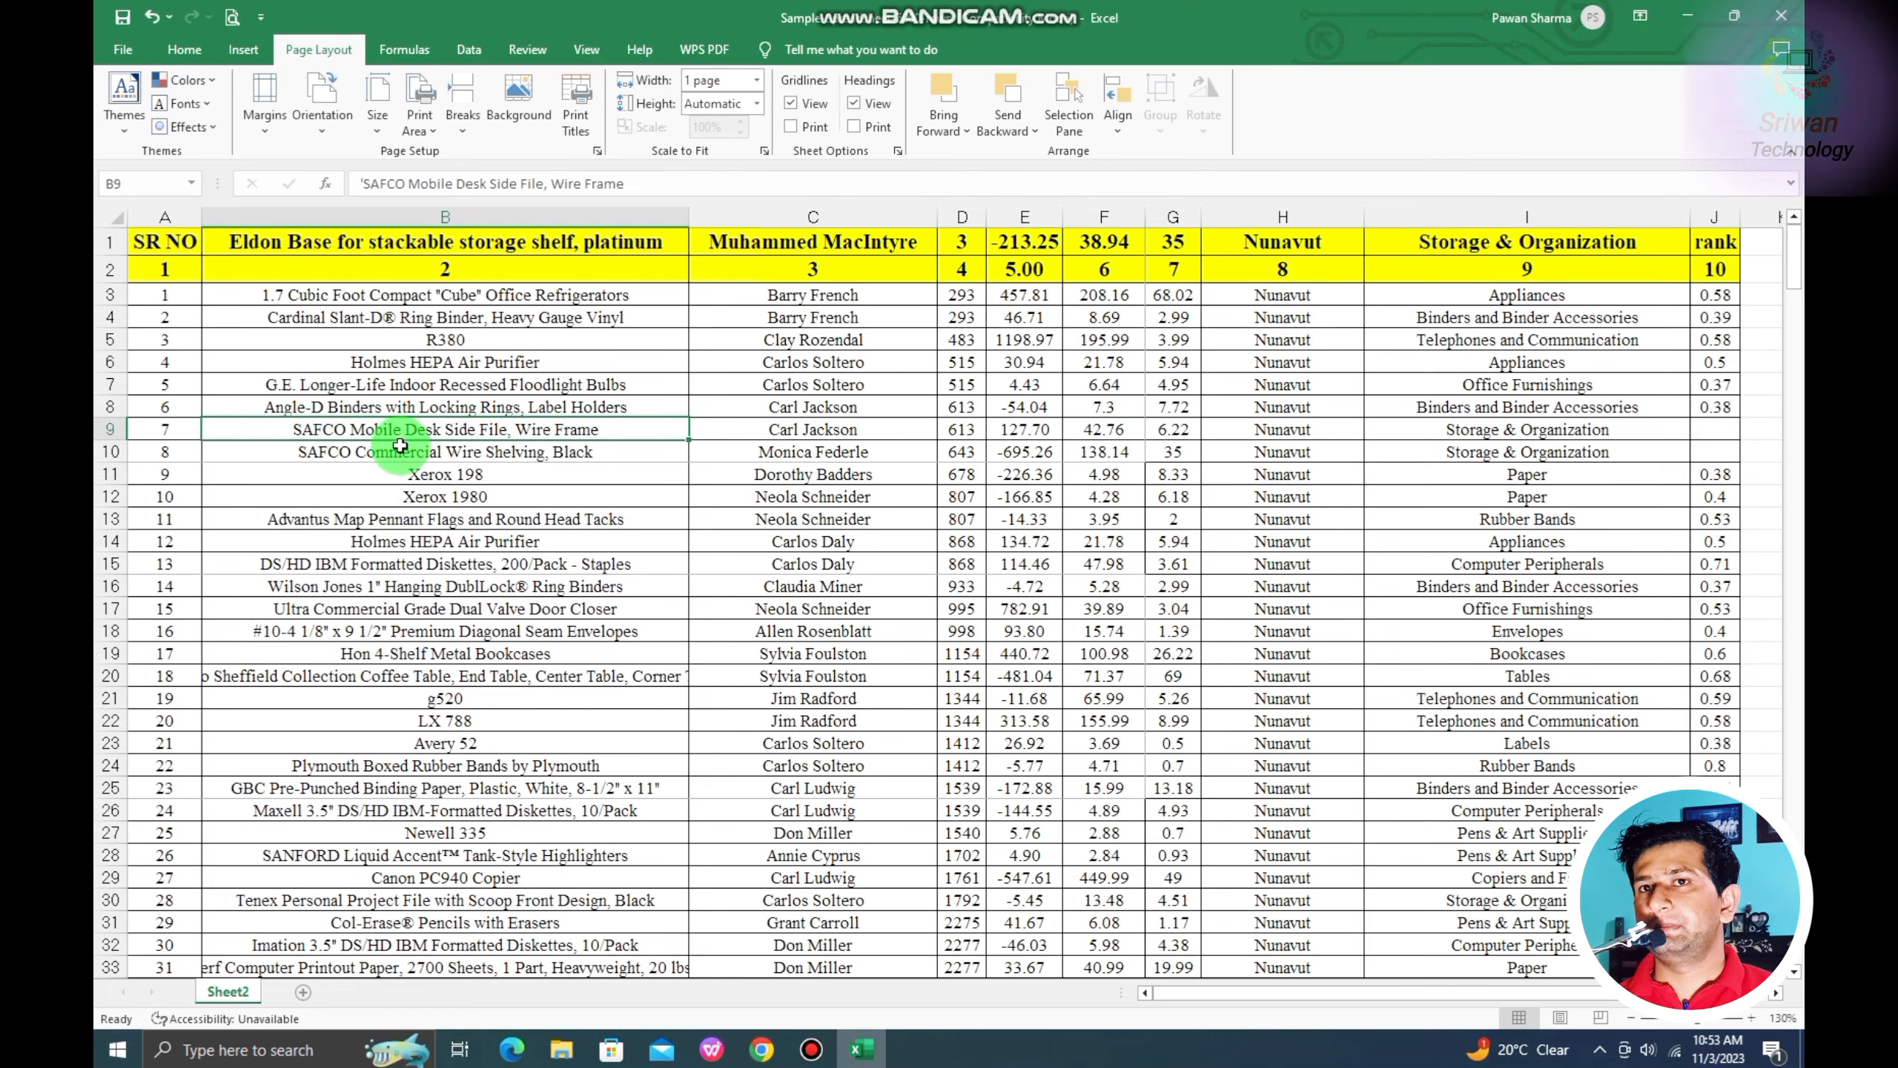
key(ctrl+p)
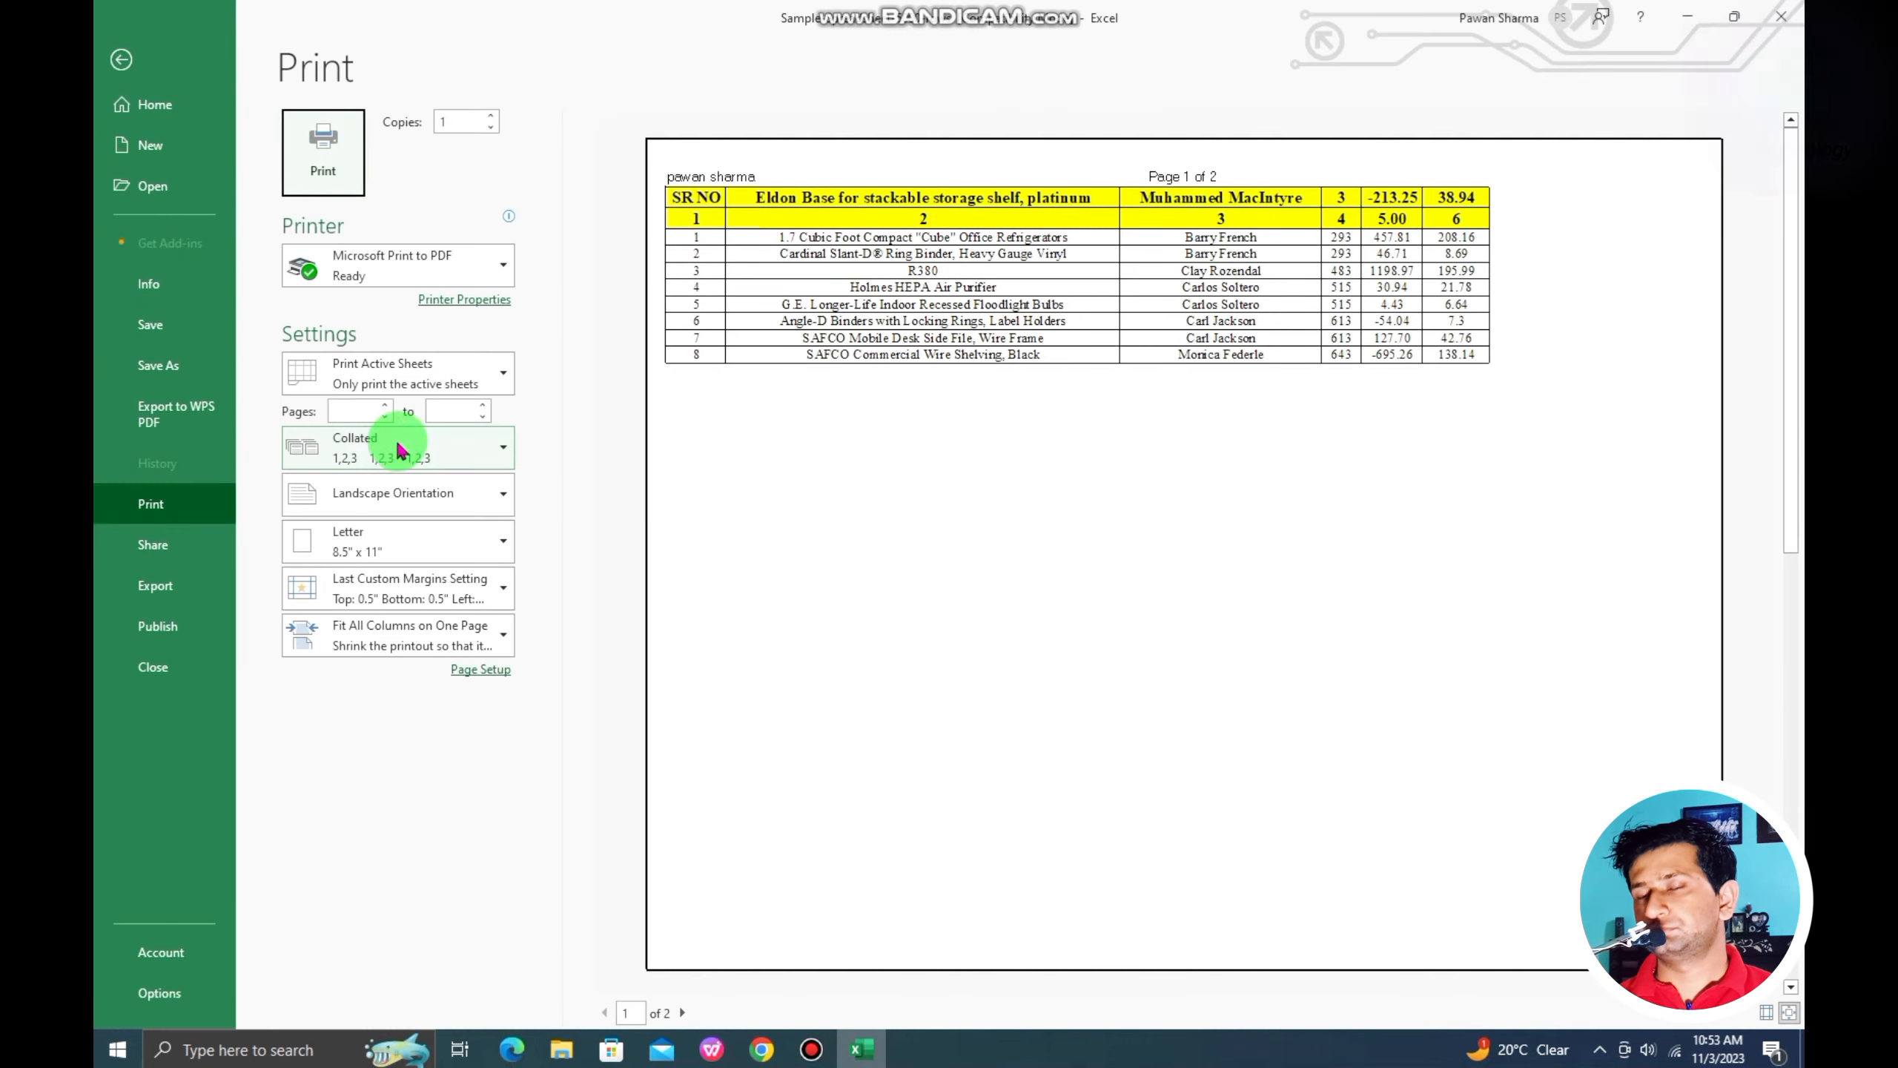
Clear the defined print area from the Page Layout Print Area menu.
click(121, 59)
click(671, 393)
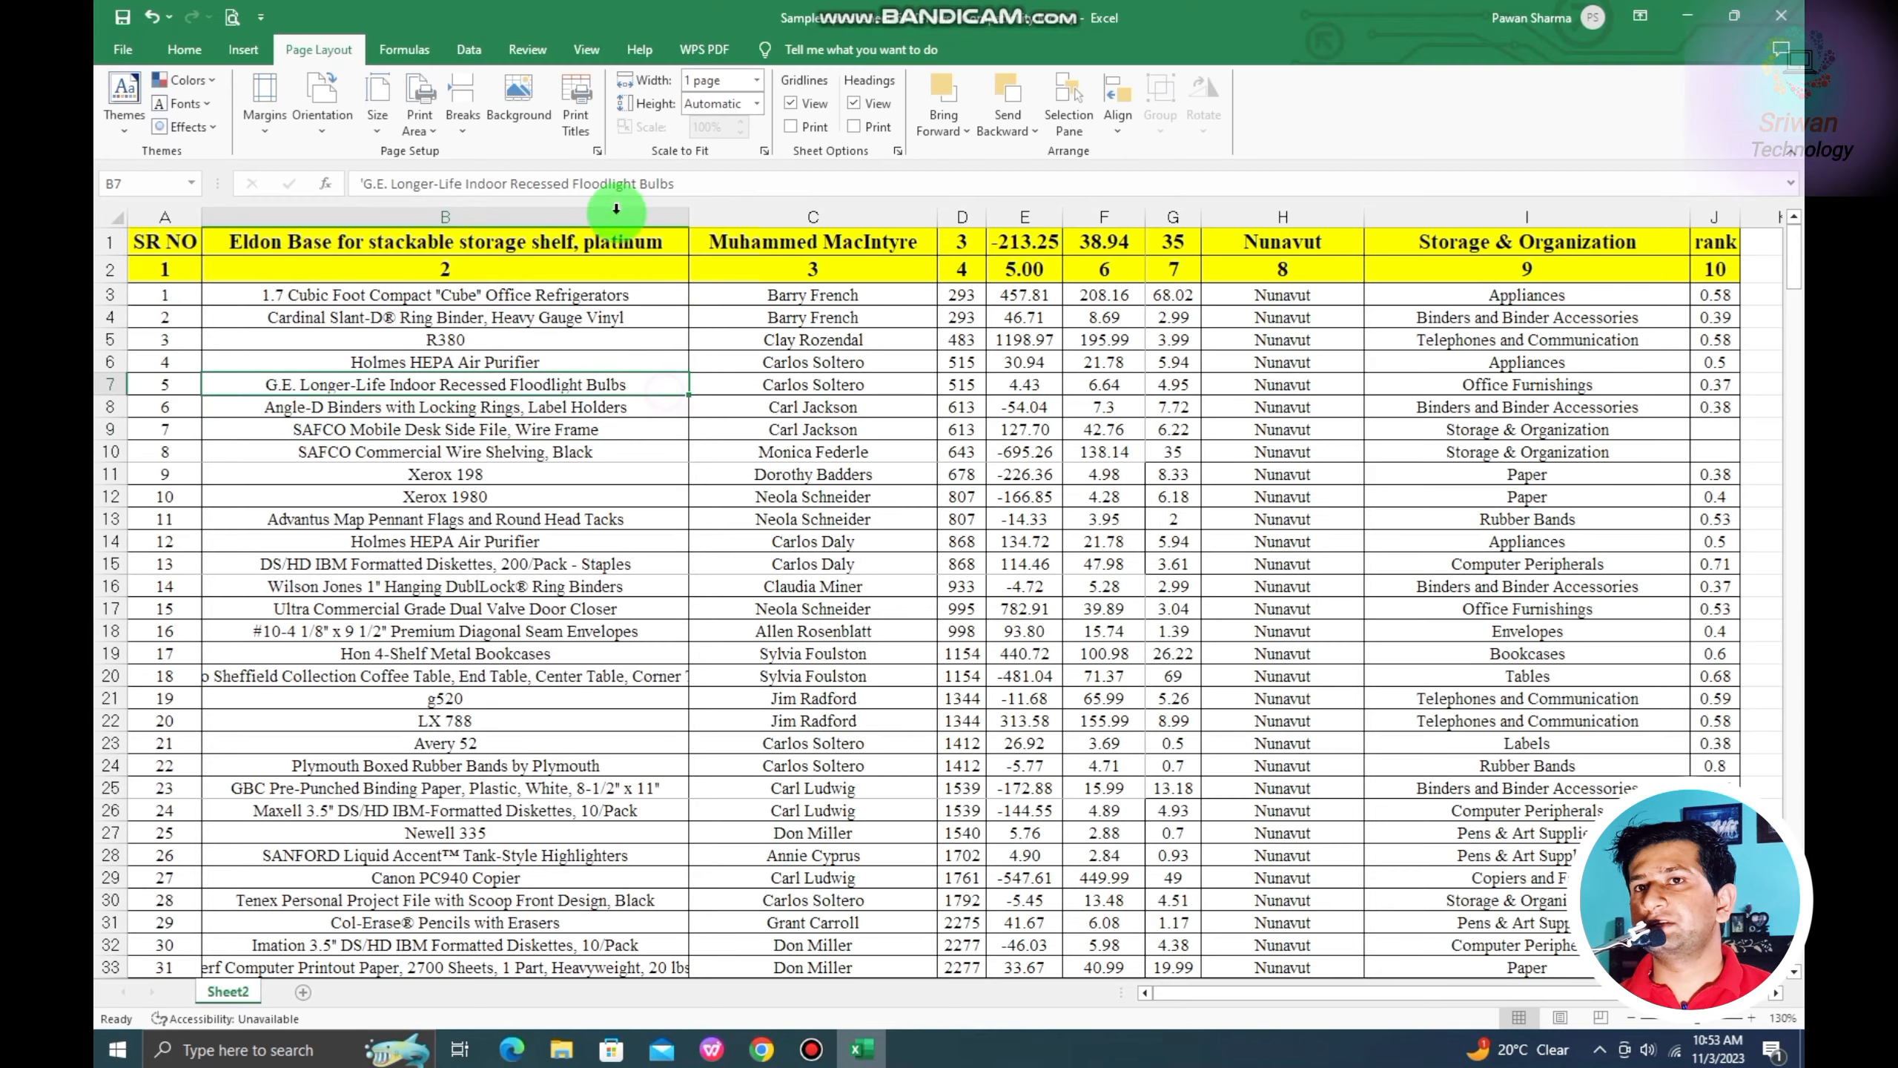
click(421, 135)
click(458, 177)
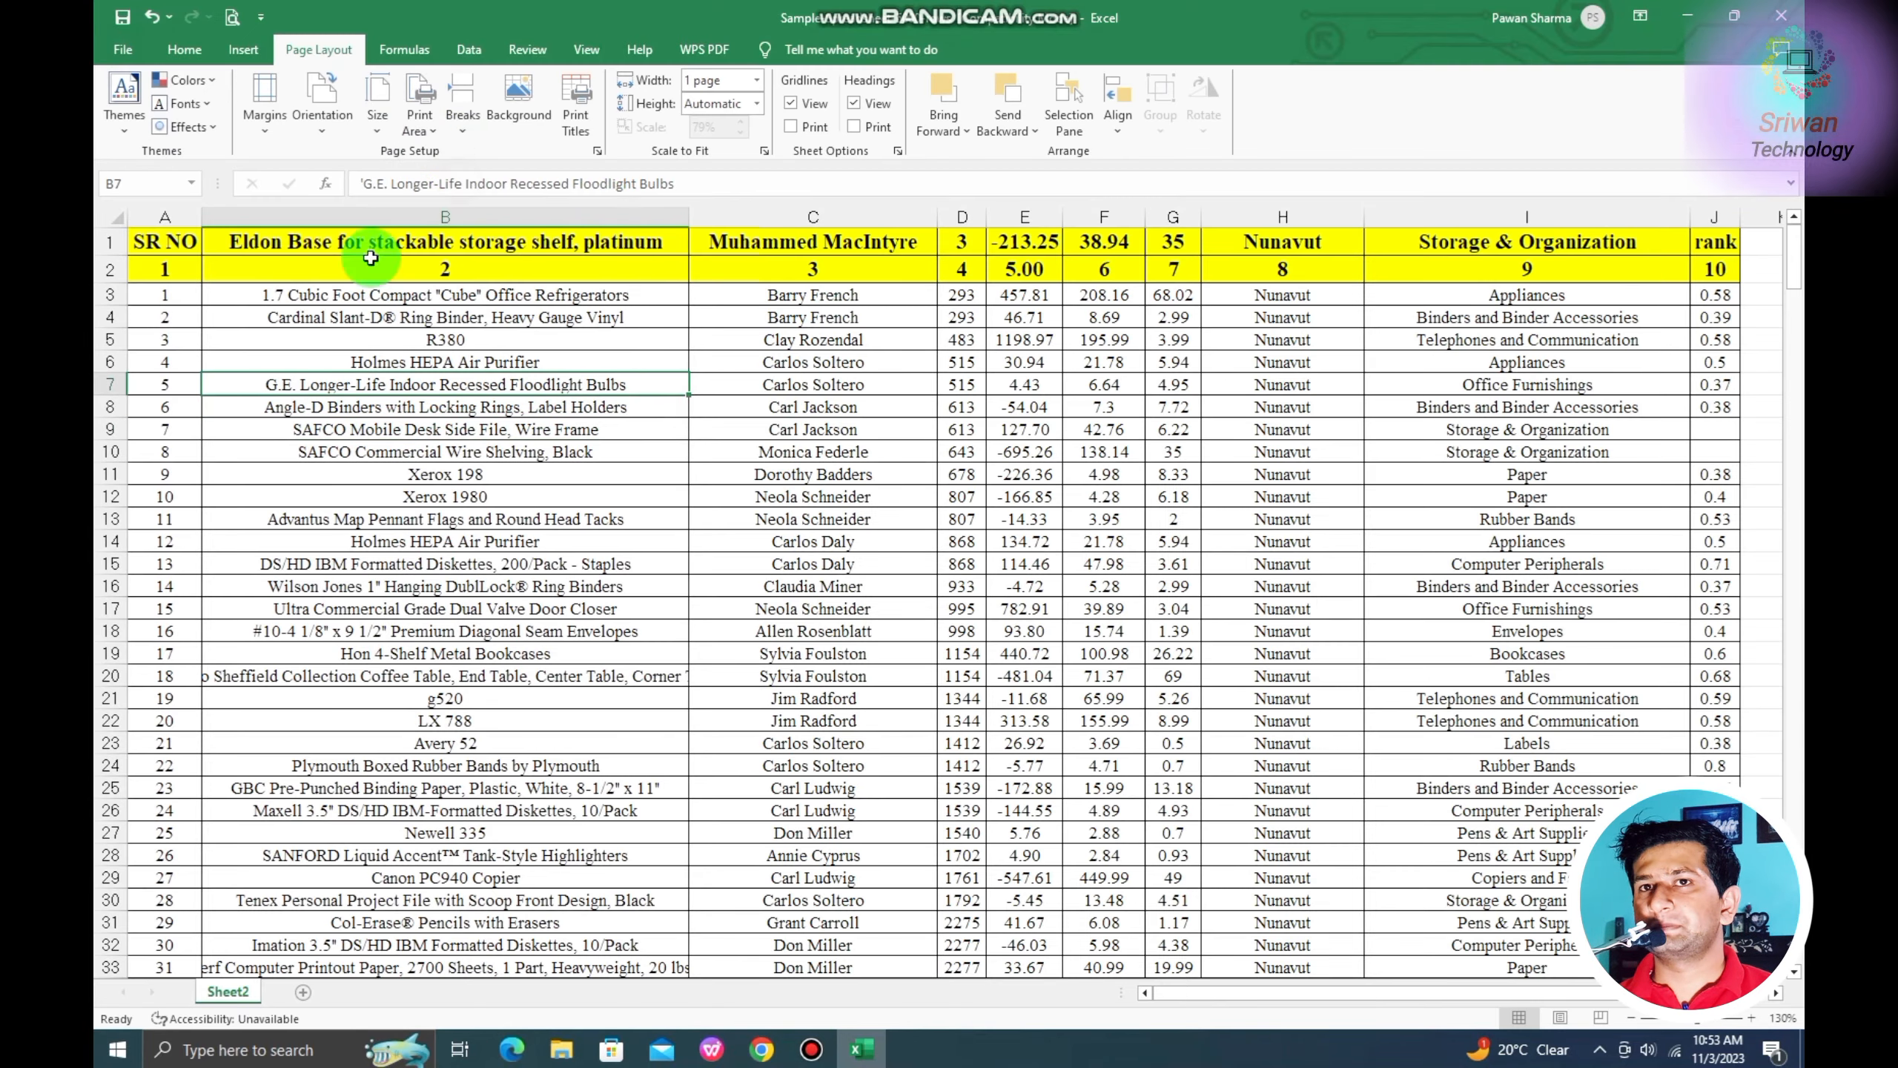
click(666, 412)
Preview the full table across 7 pages and confirm the Sheet tab's print area is empty.
key(ctrl+p)
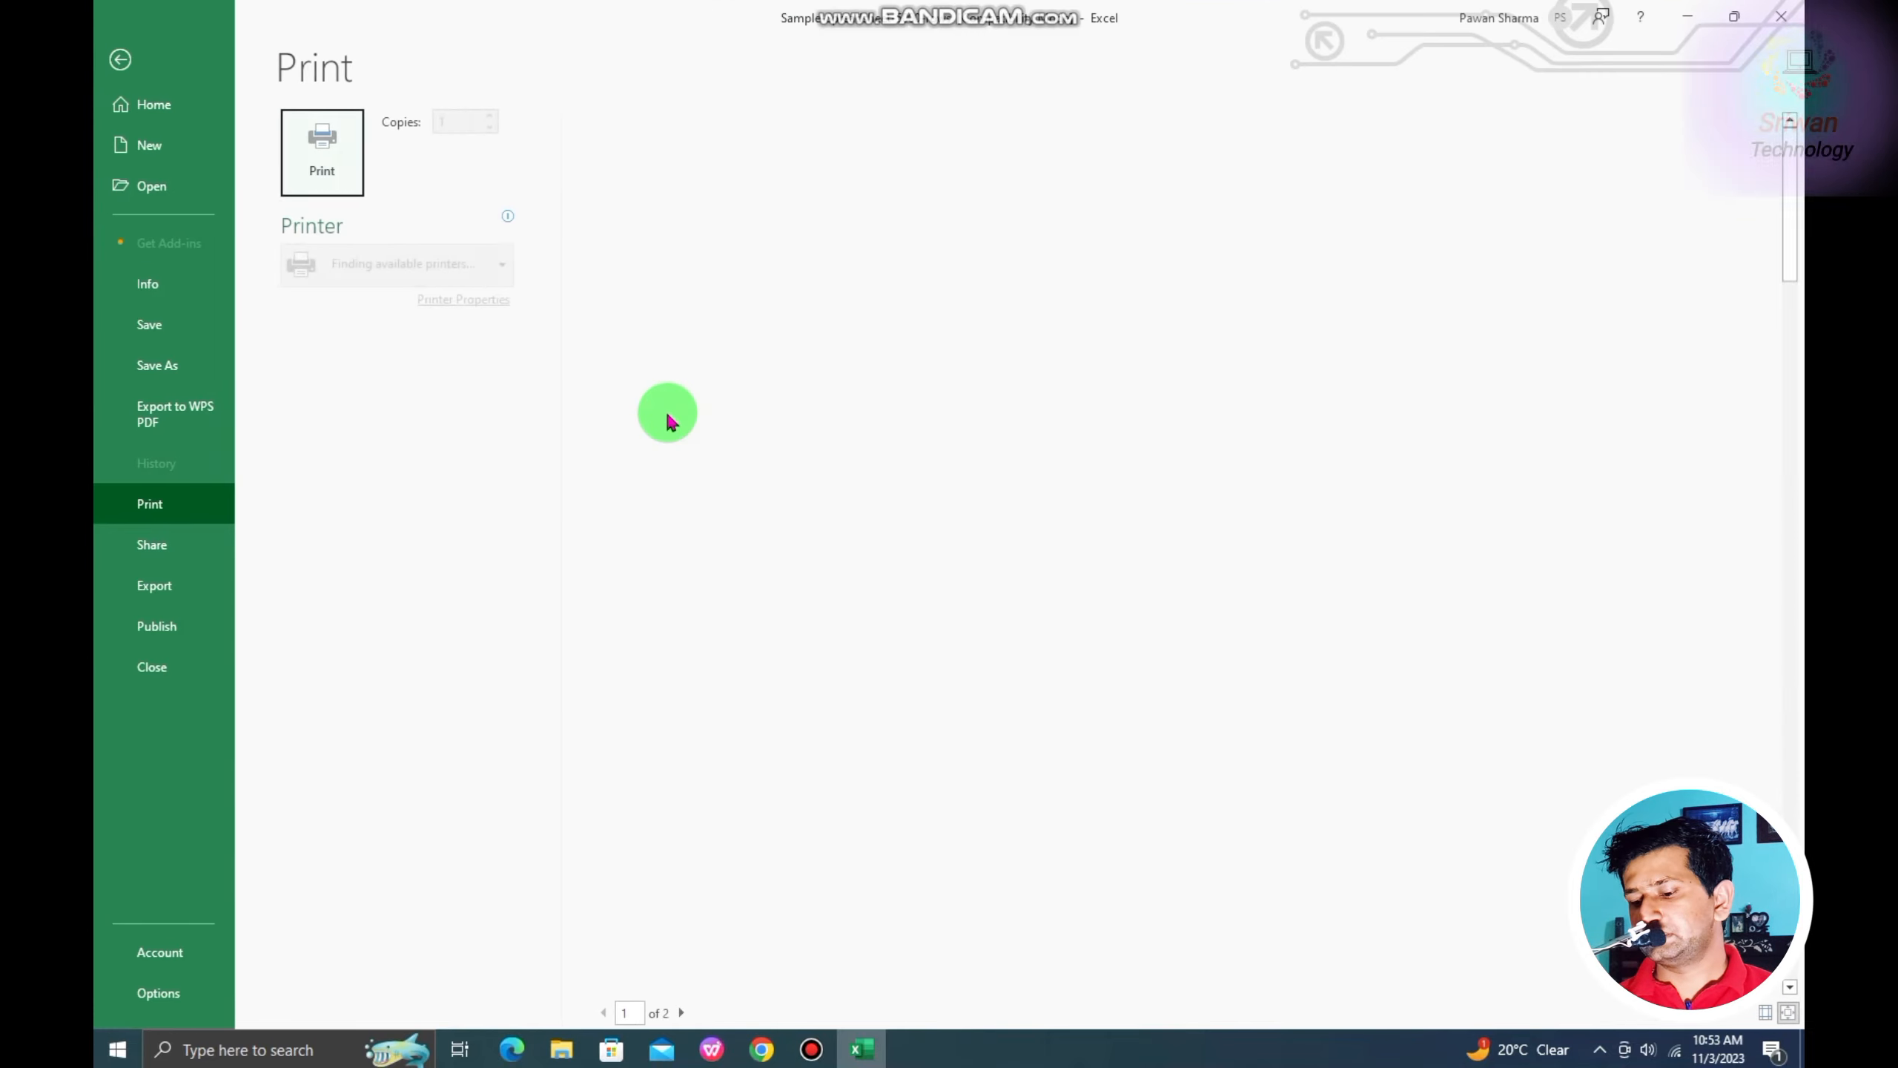
scroll(757, 409, down, 3)
scroll(757, 410, down, 1)
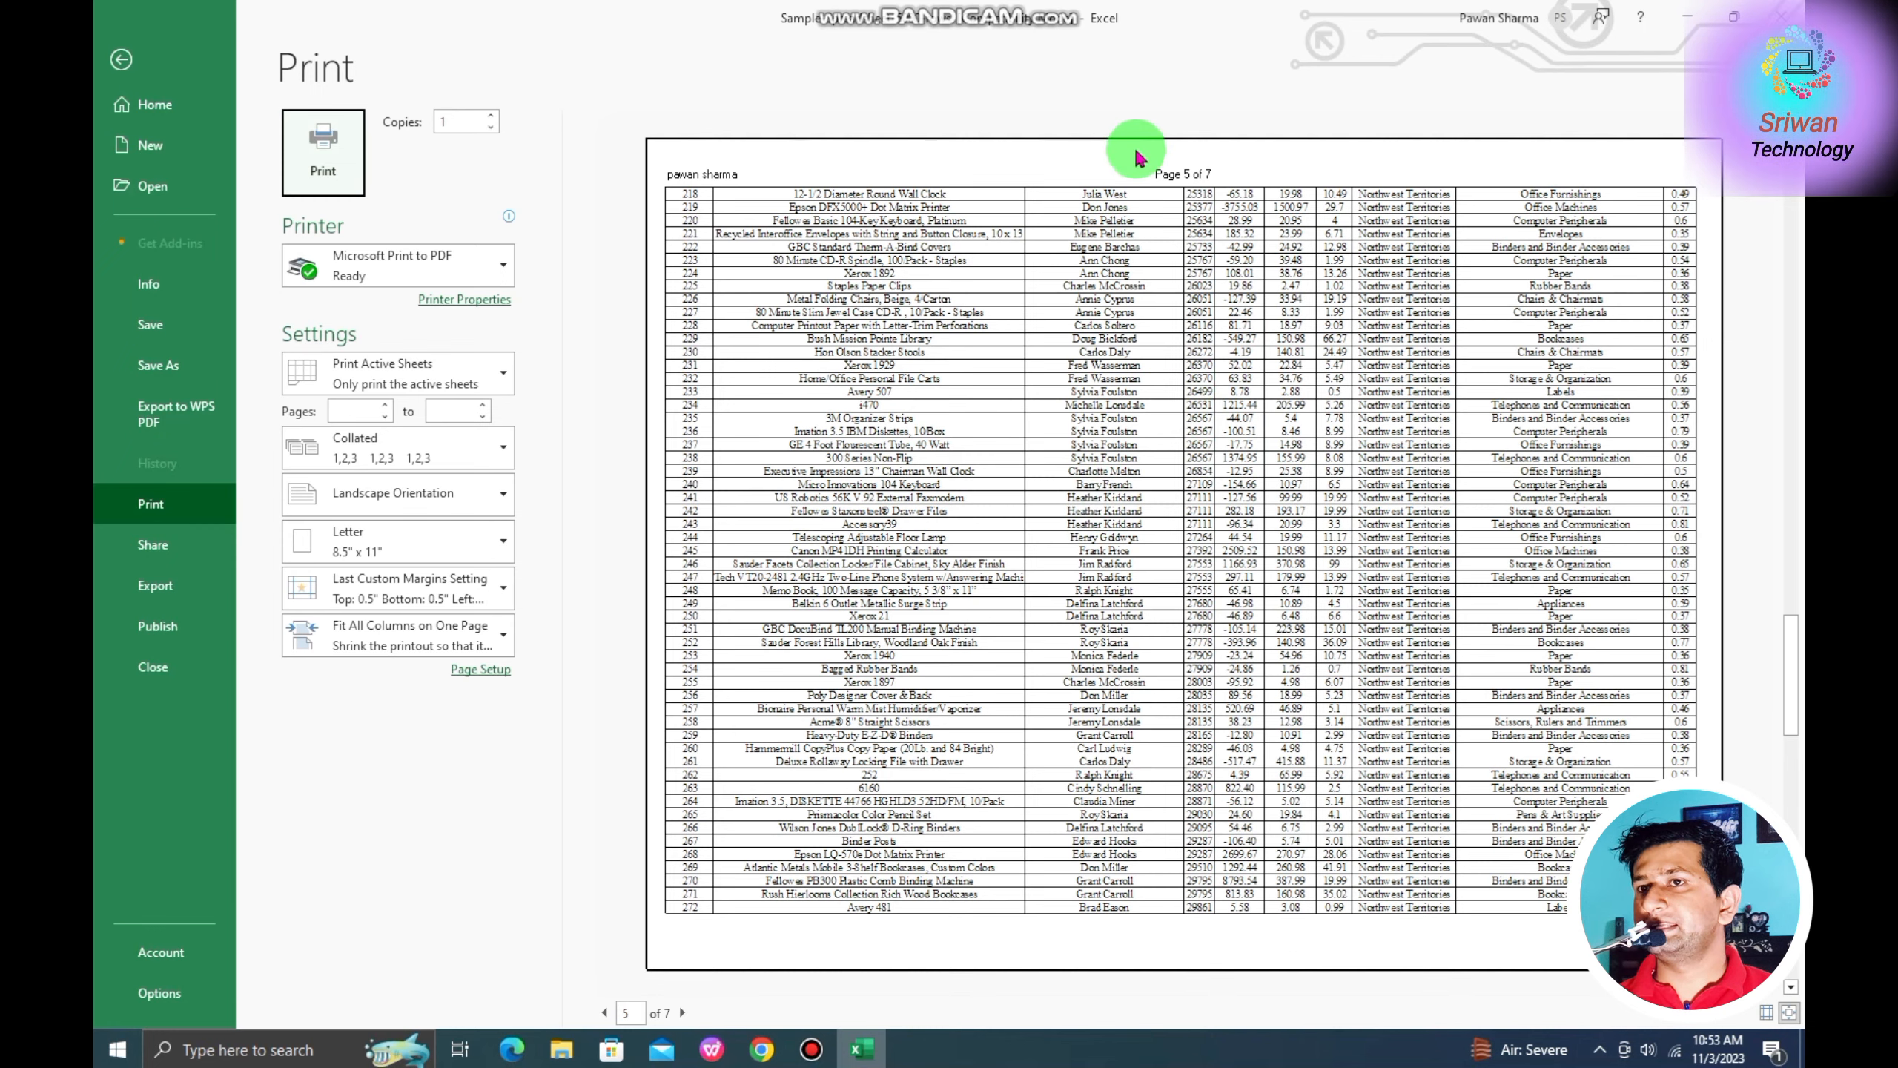
scroll(1130, 427, up, 4)
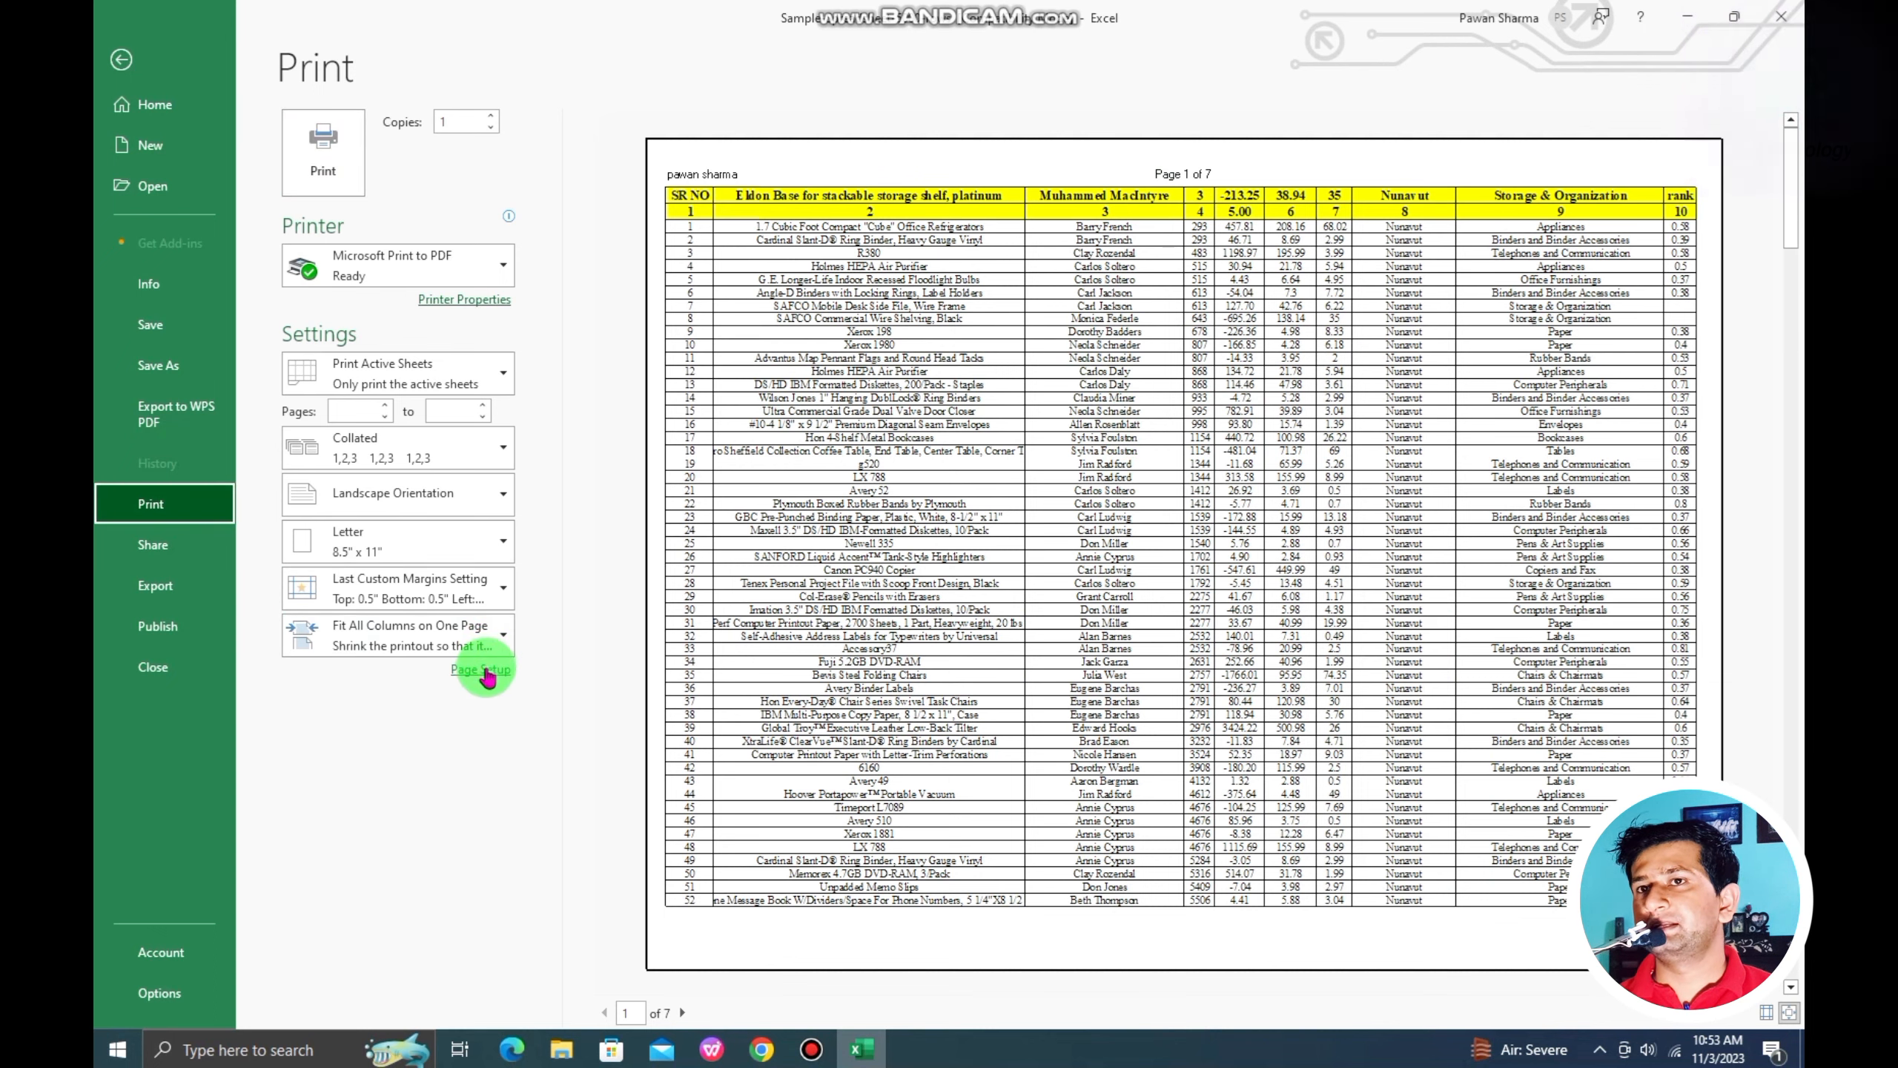
click(1004, 332)
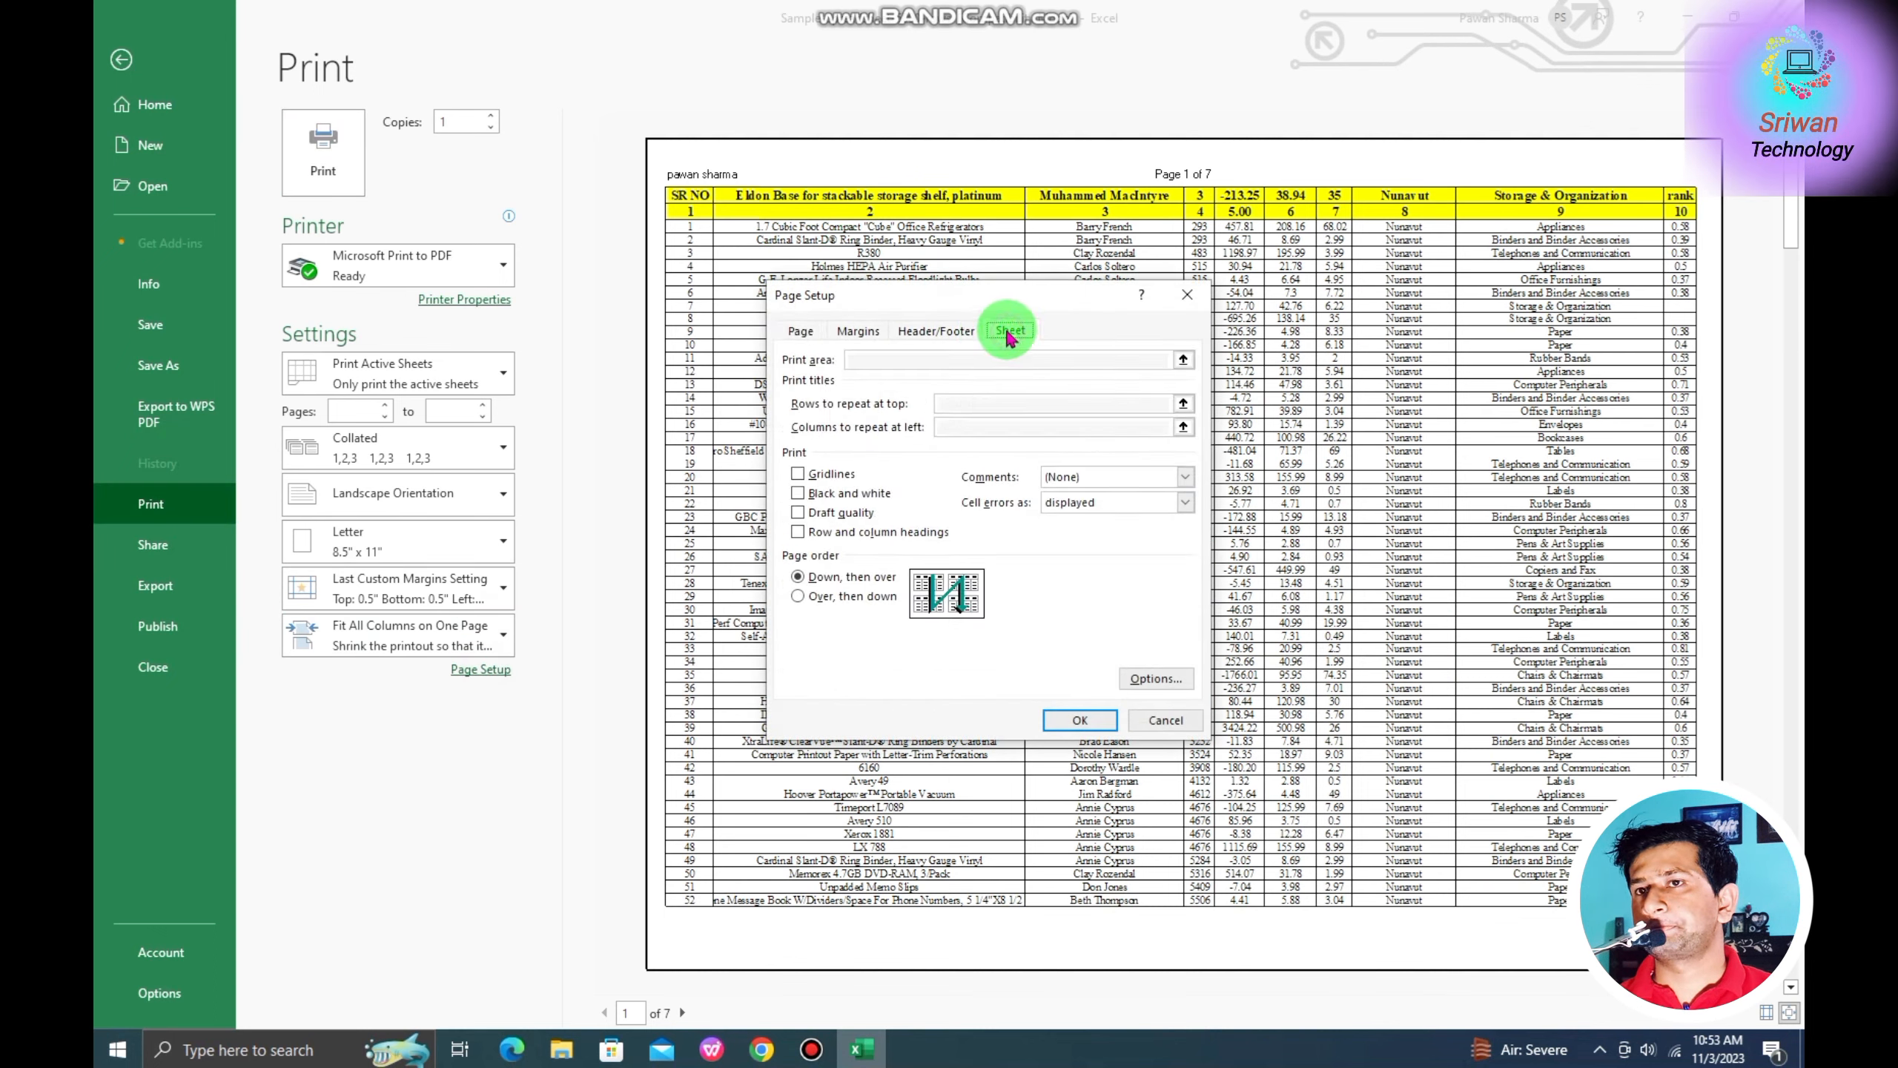